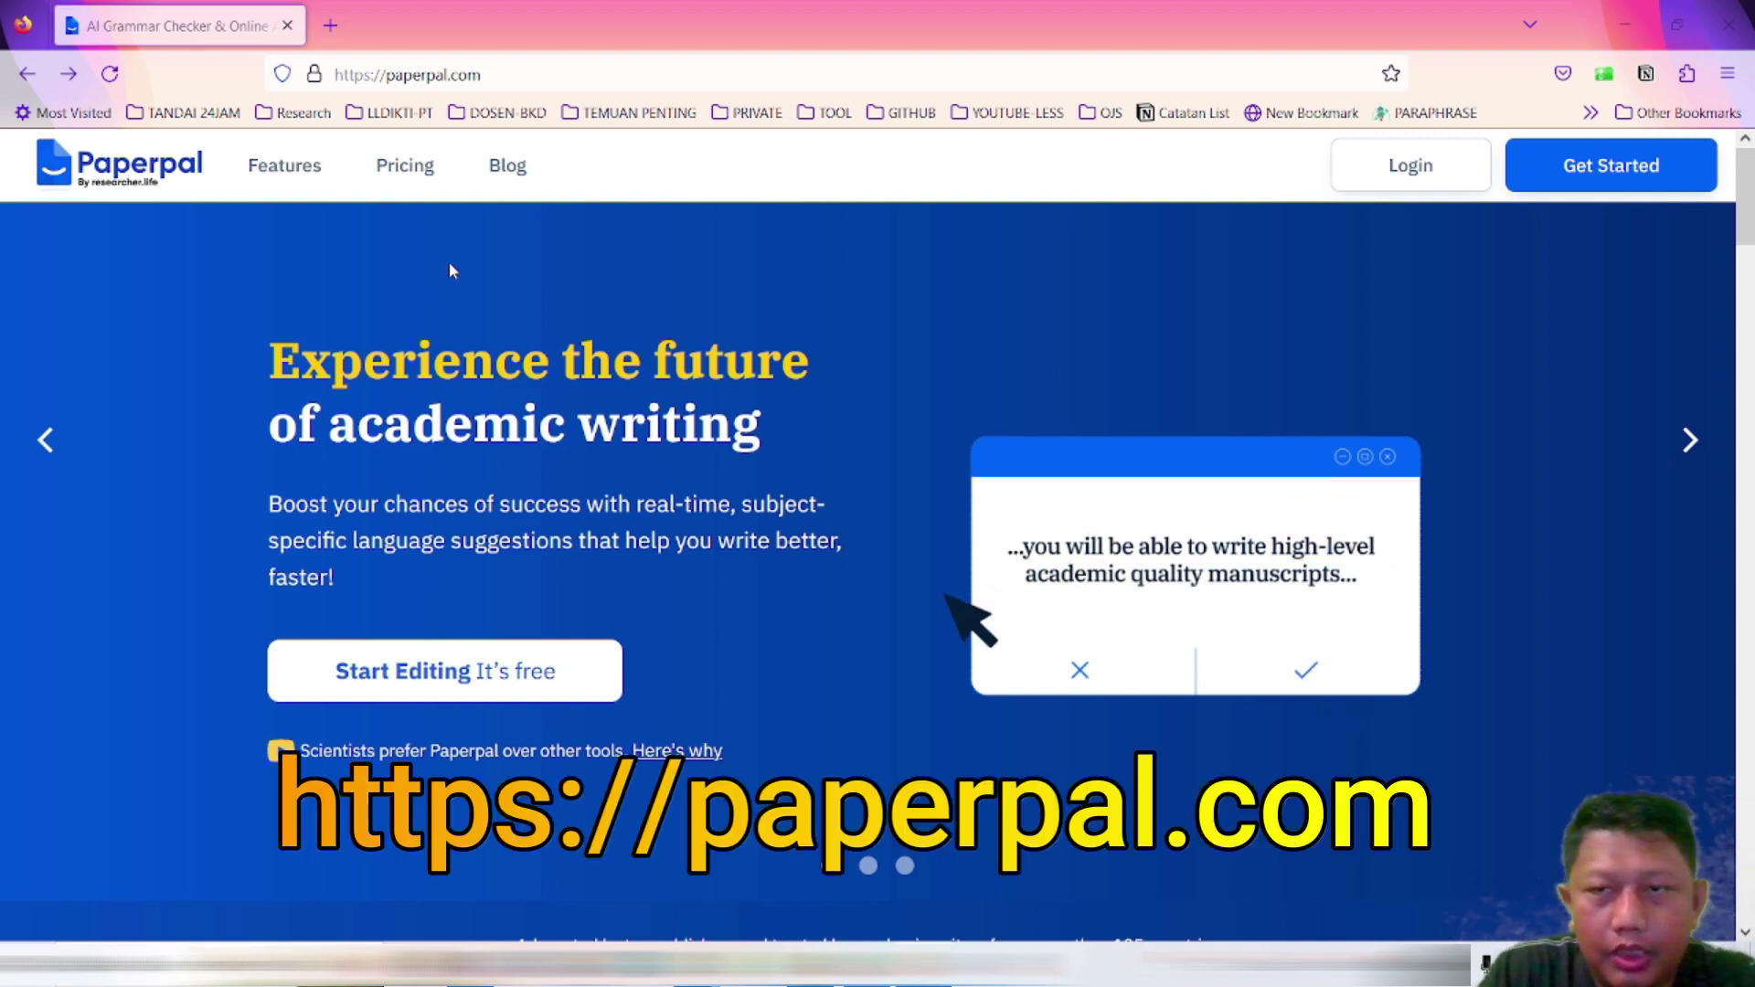
Step: Examine the Paperpal homepage down to the Manuscript, Web and Word versions offered for each writing stage
scroll(897, 430, down, 5)
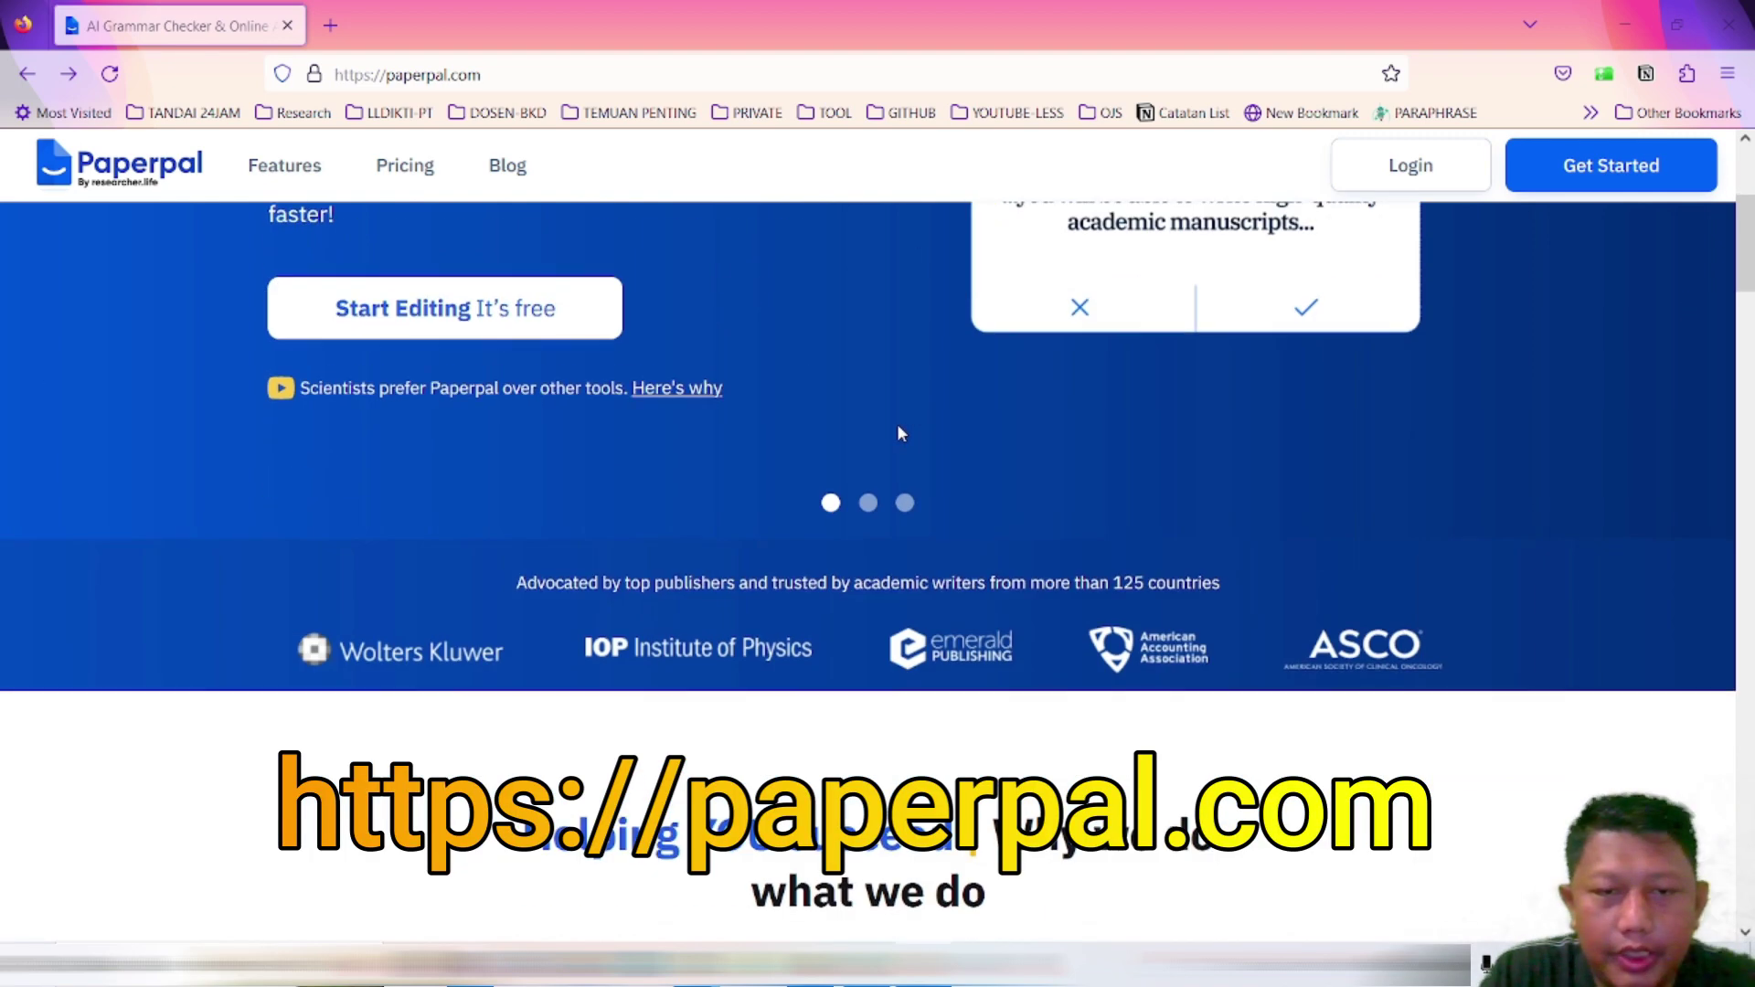
scroll(898, 431, down, 12)
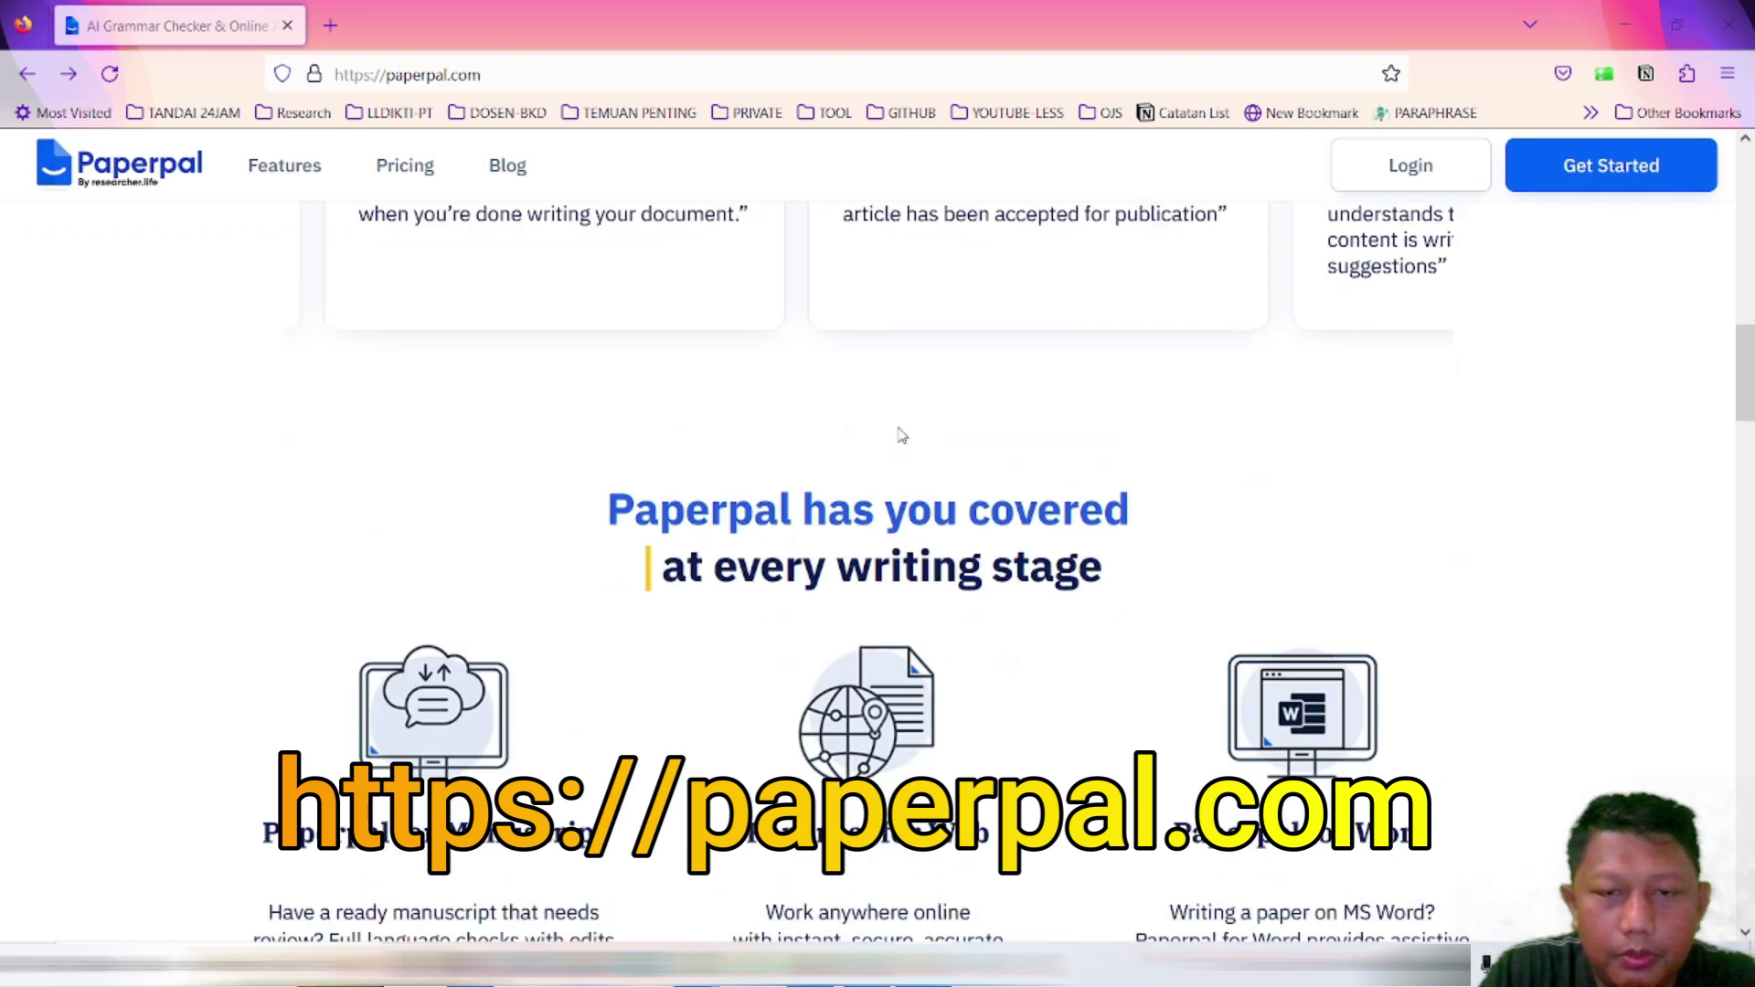
scroll(900, 435, down, 3)
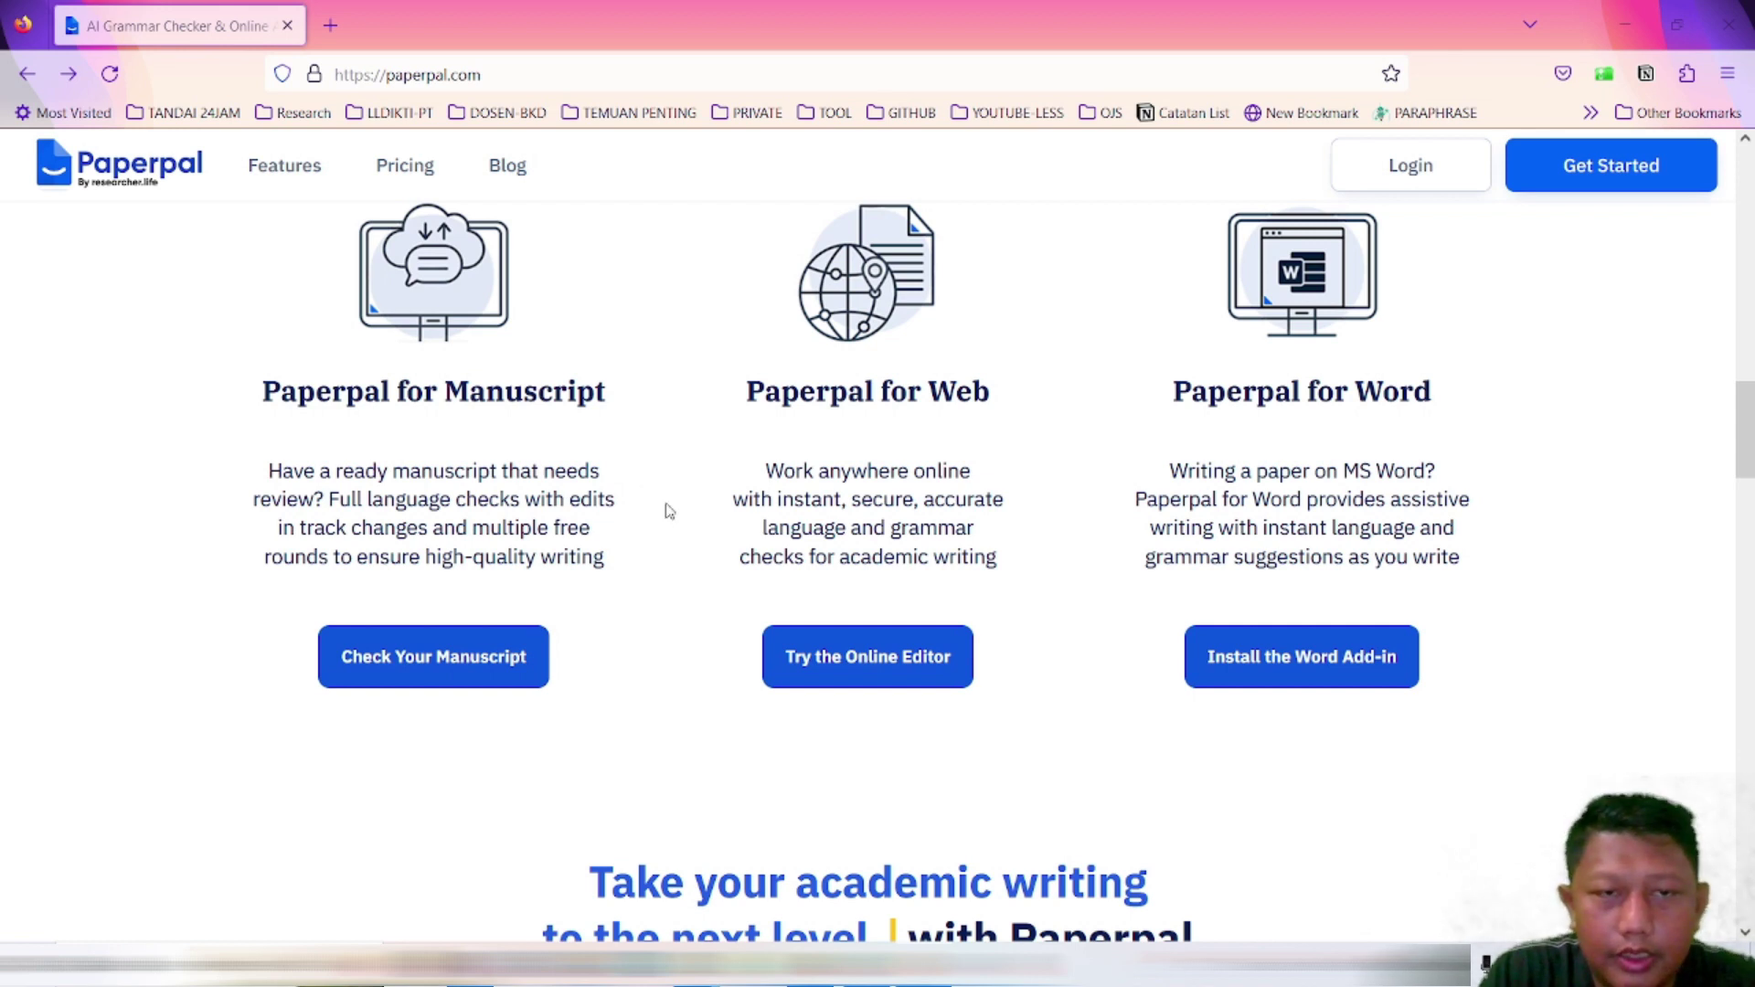
scroll(670, 510, down, 2)
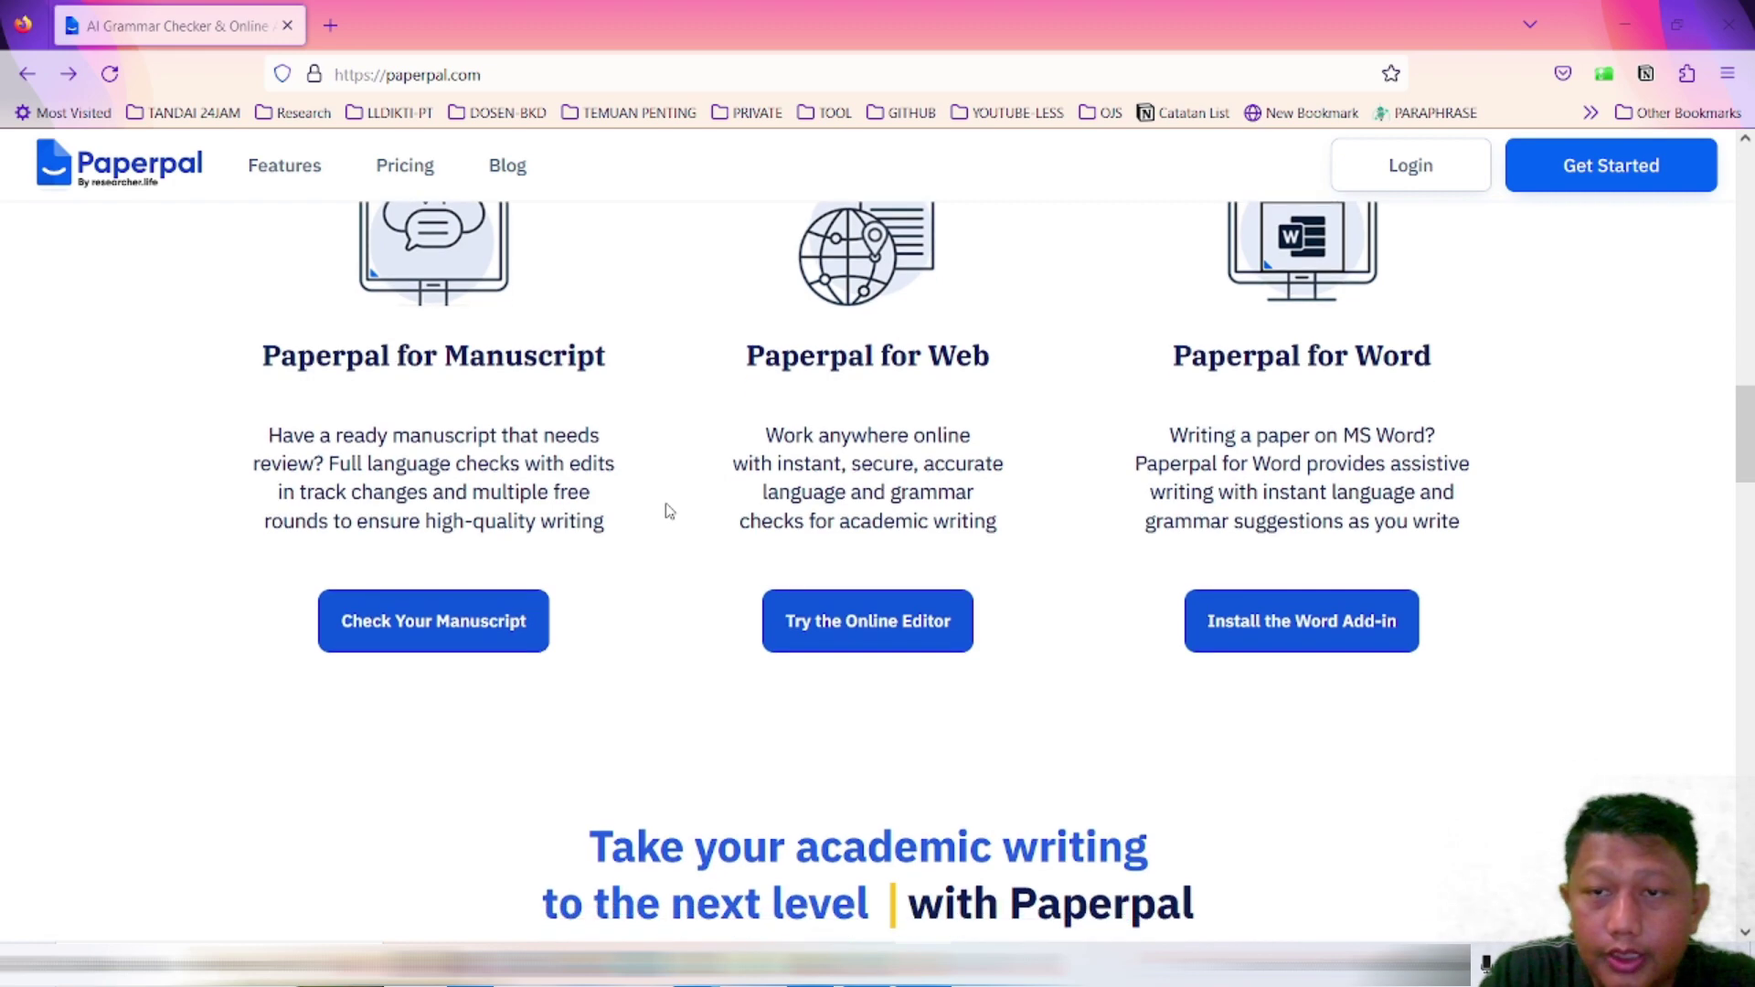
scroll(1205, 431, up, 2)
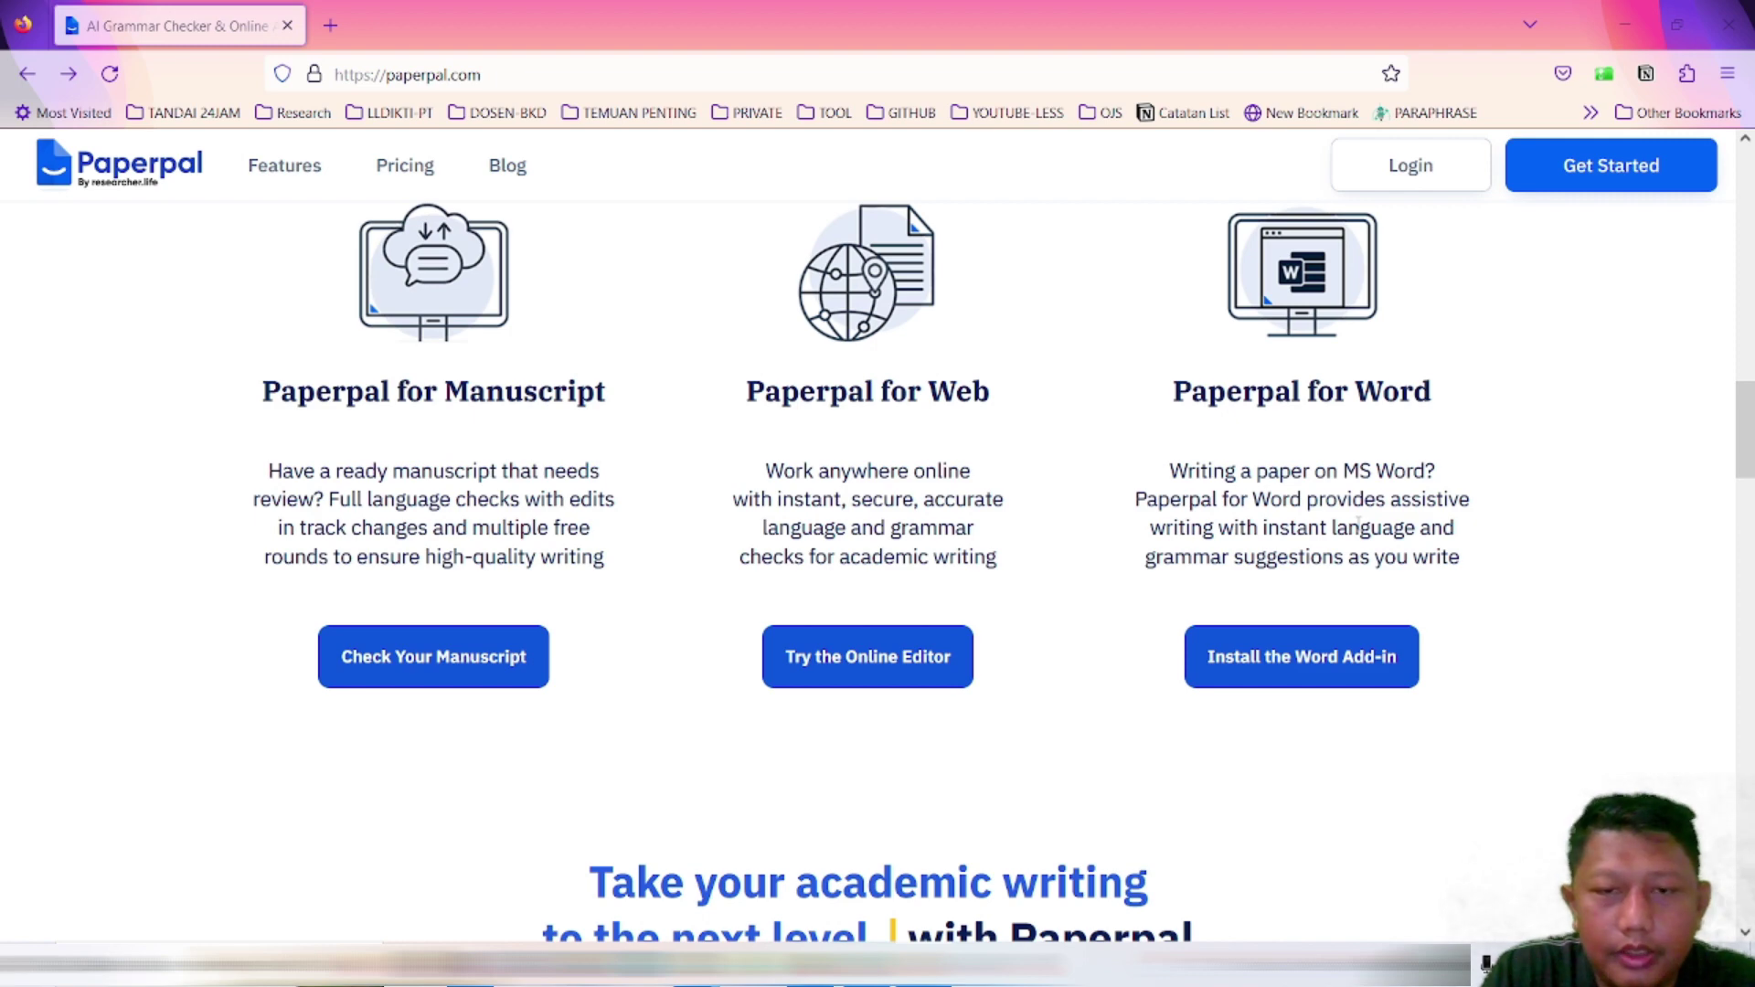
drag(816, 403, 953, 400)
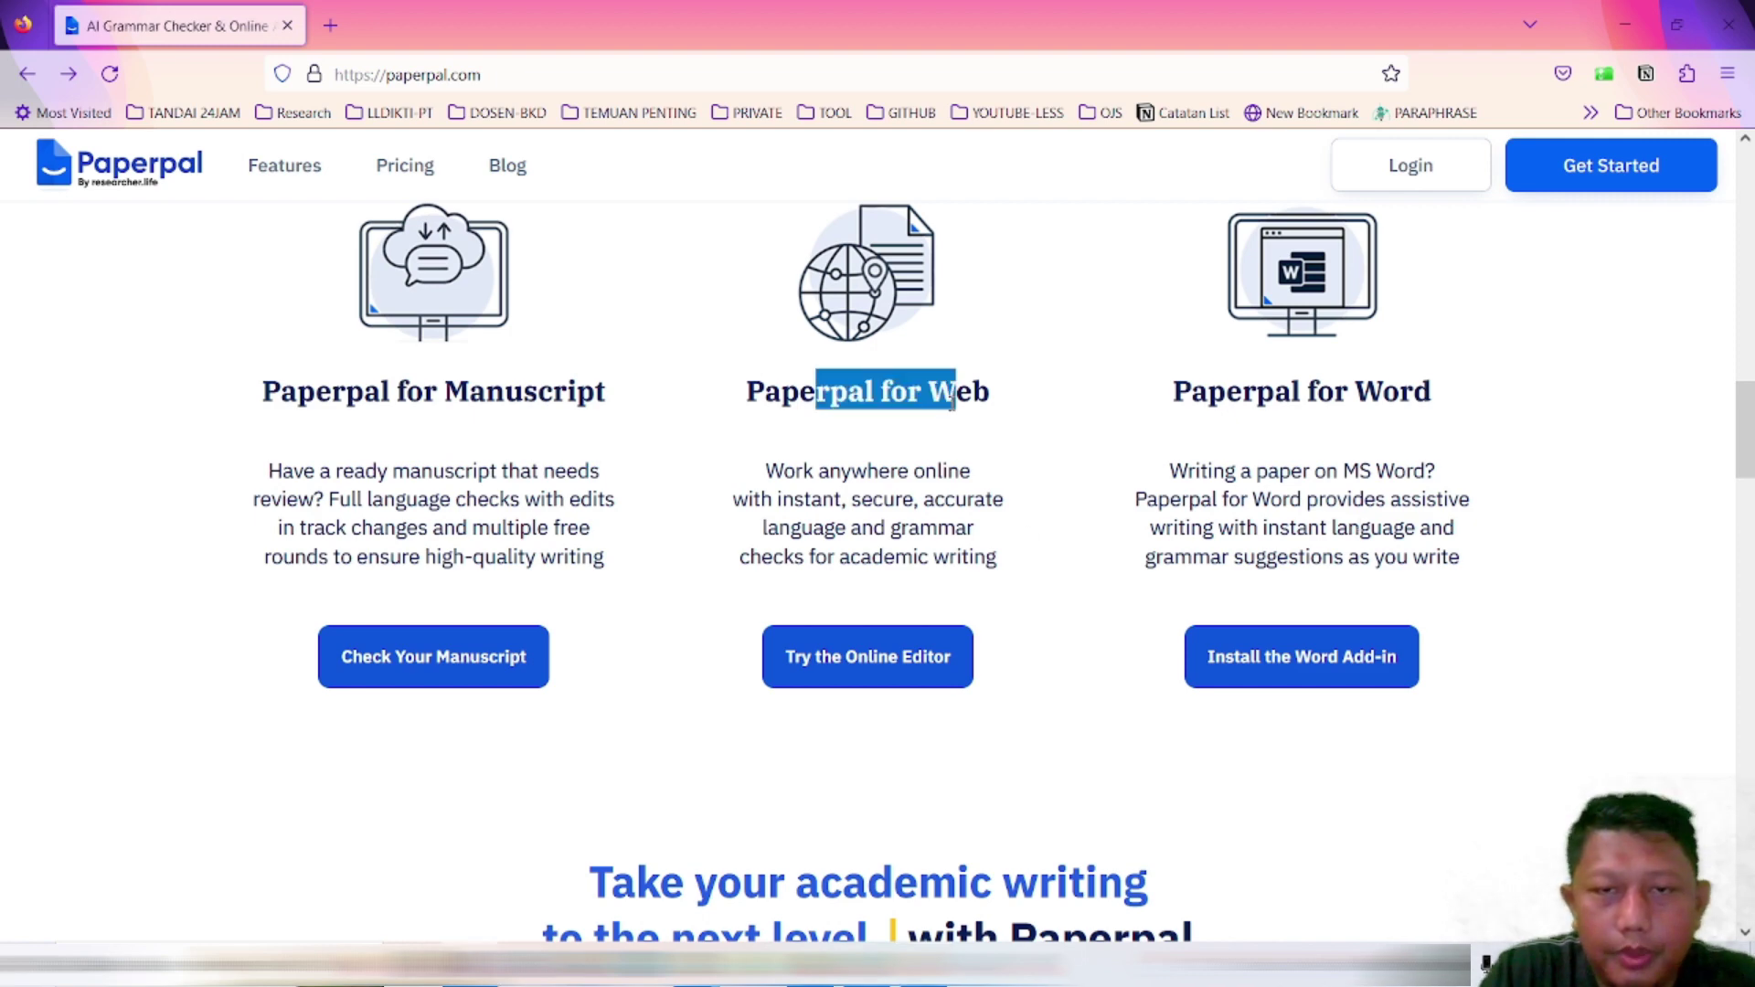
click(936, 454)
Step: Review the homepage's academic writing features, manuscript editing example and target audience sections, and return to its main banner
scroll(875, 501, down, 5)
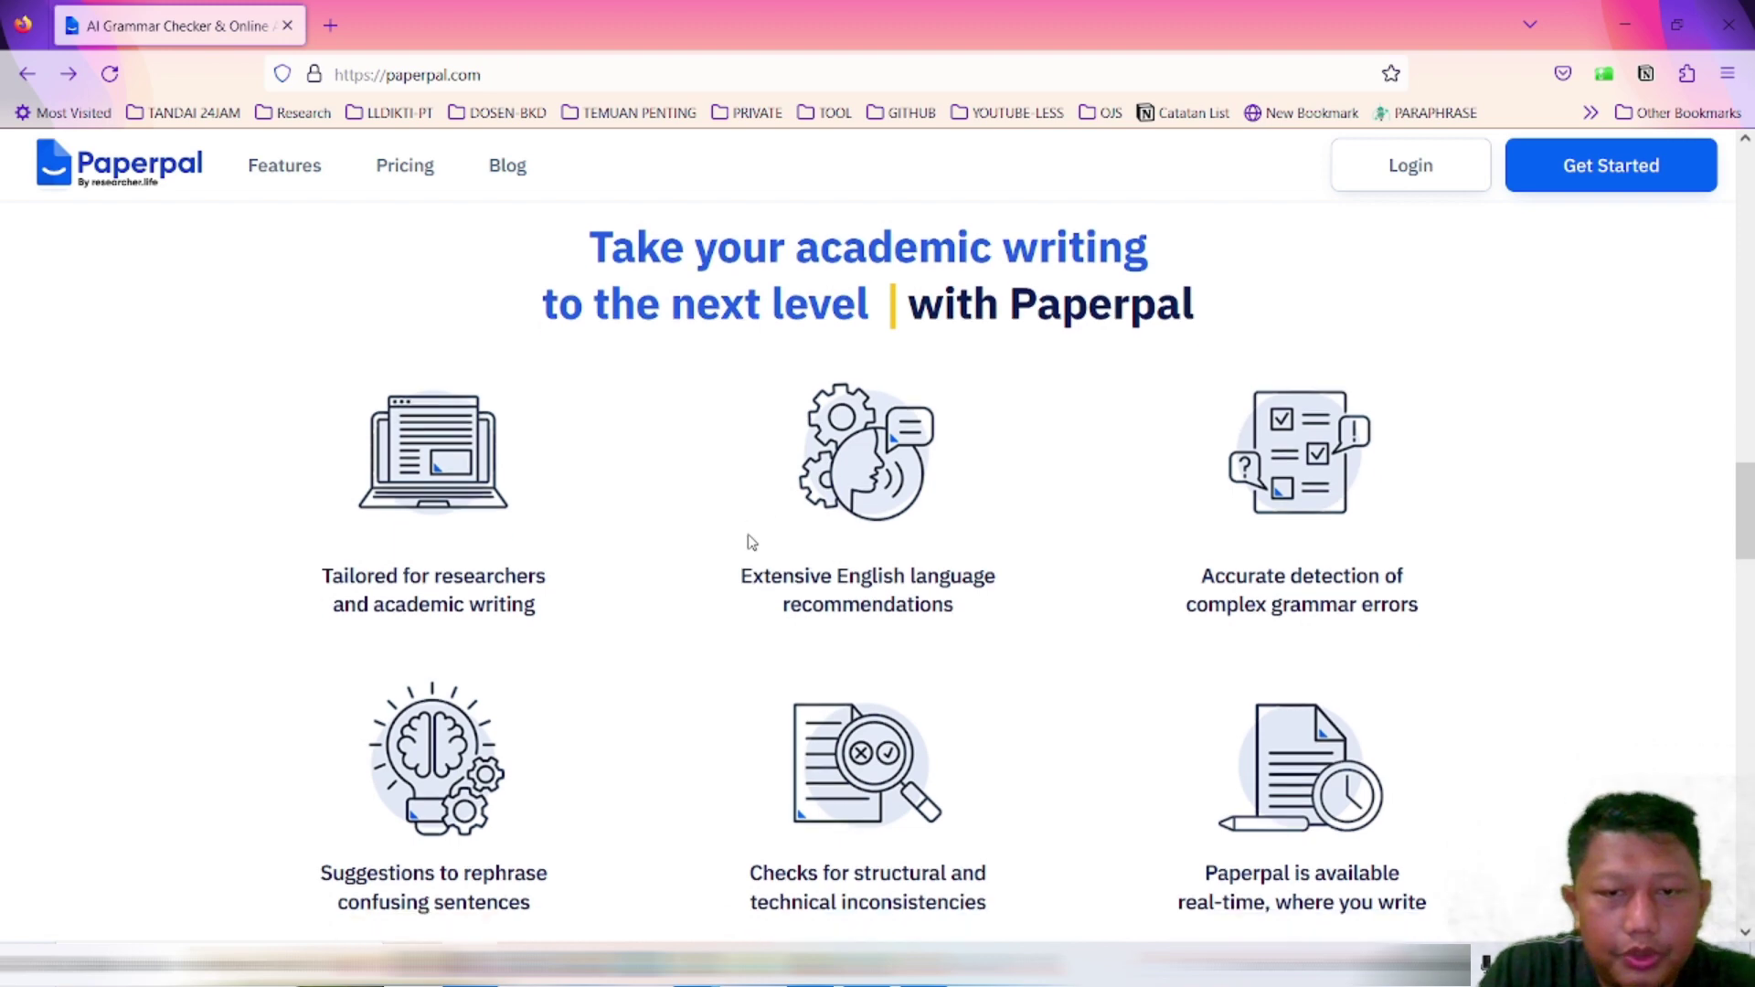
scroll(749, 539, down, 2)
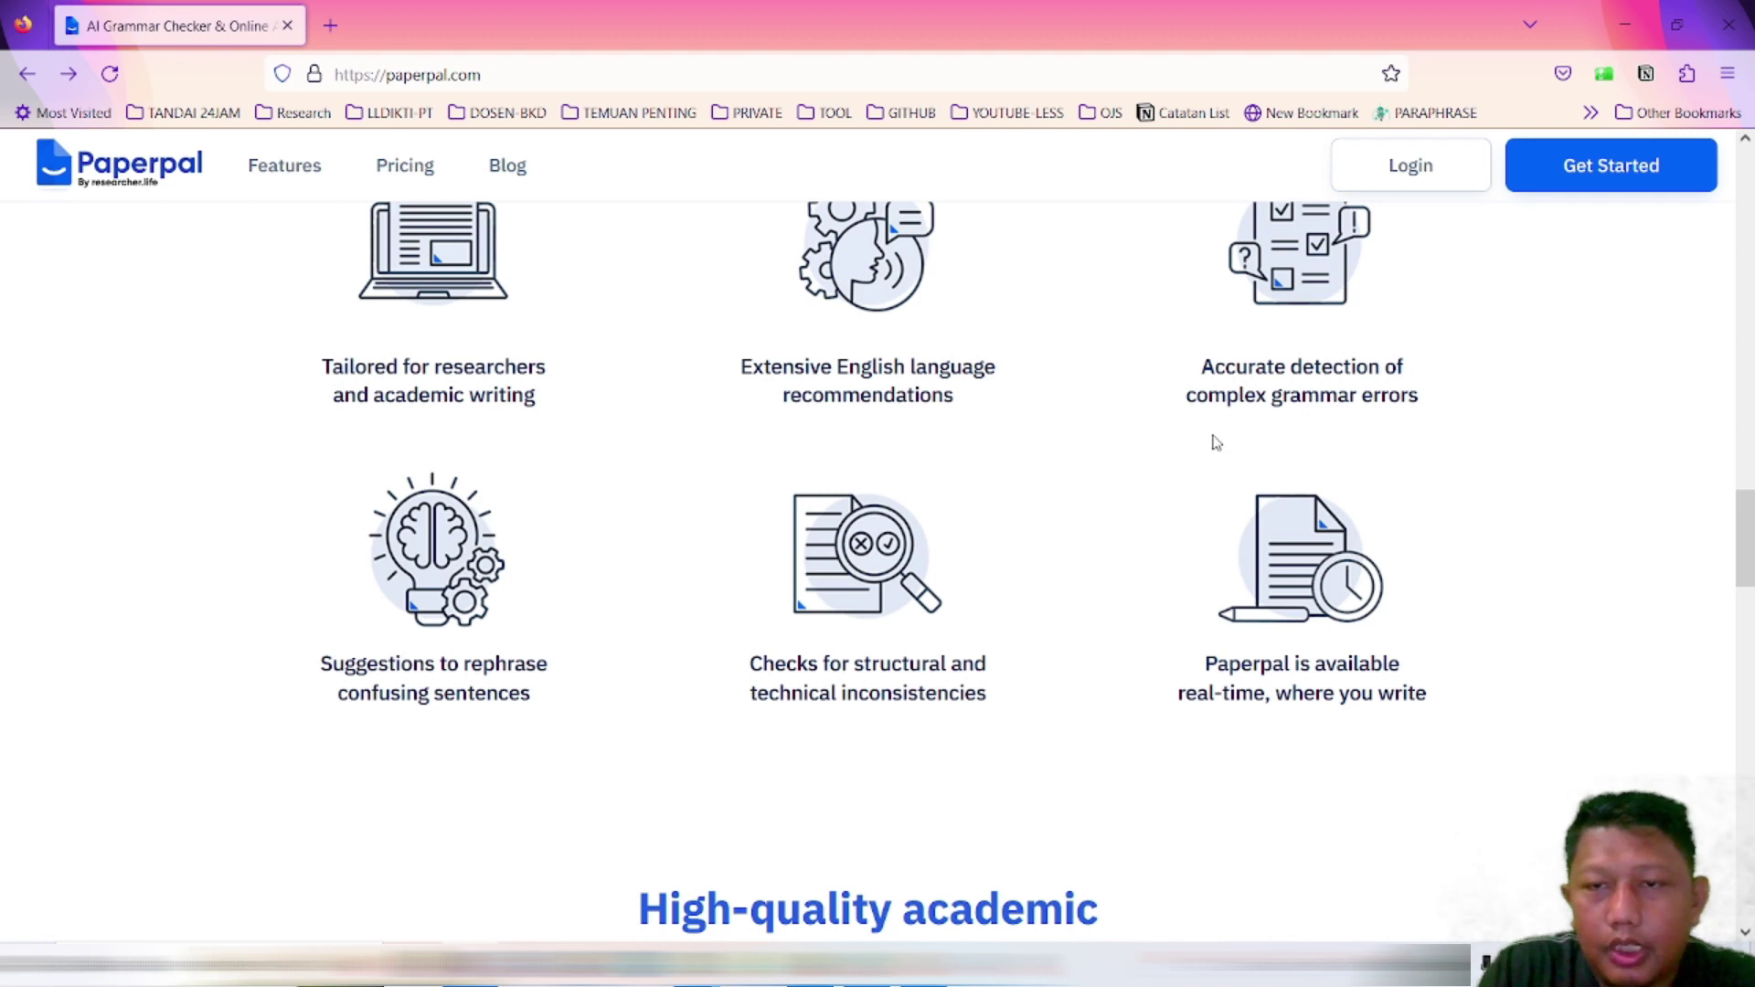
scroll(1268, 434, up, 1)
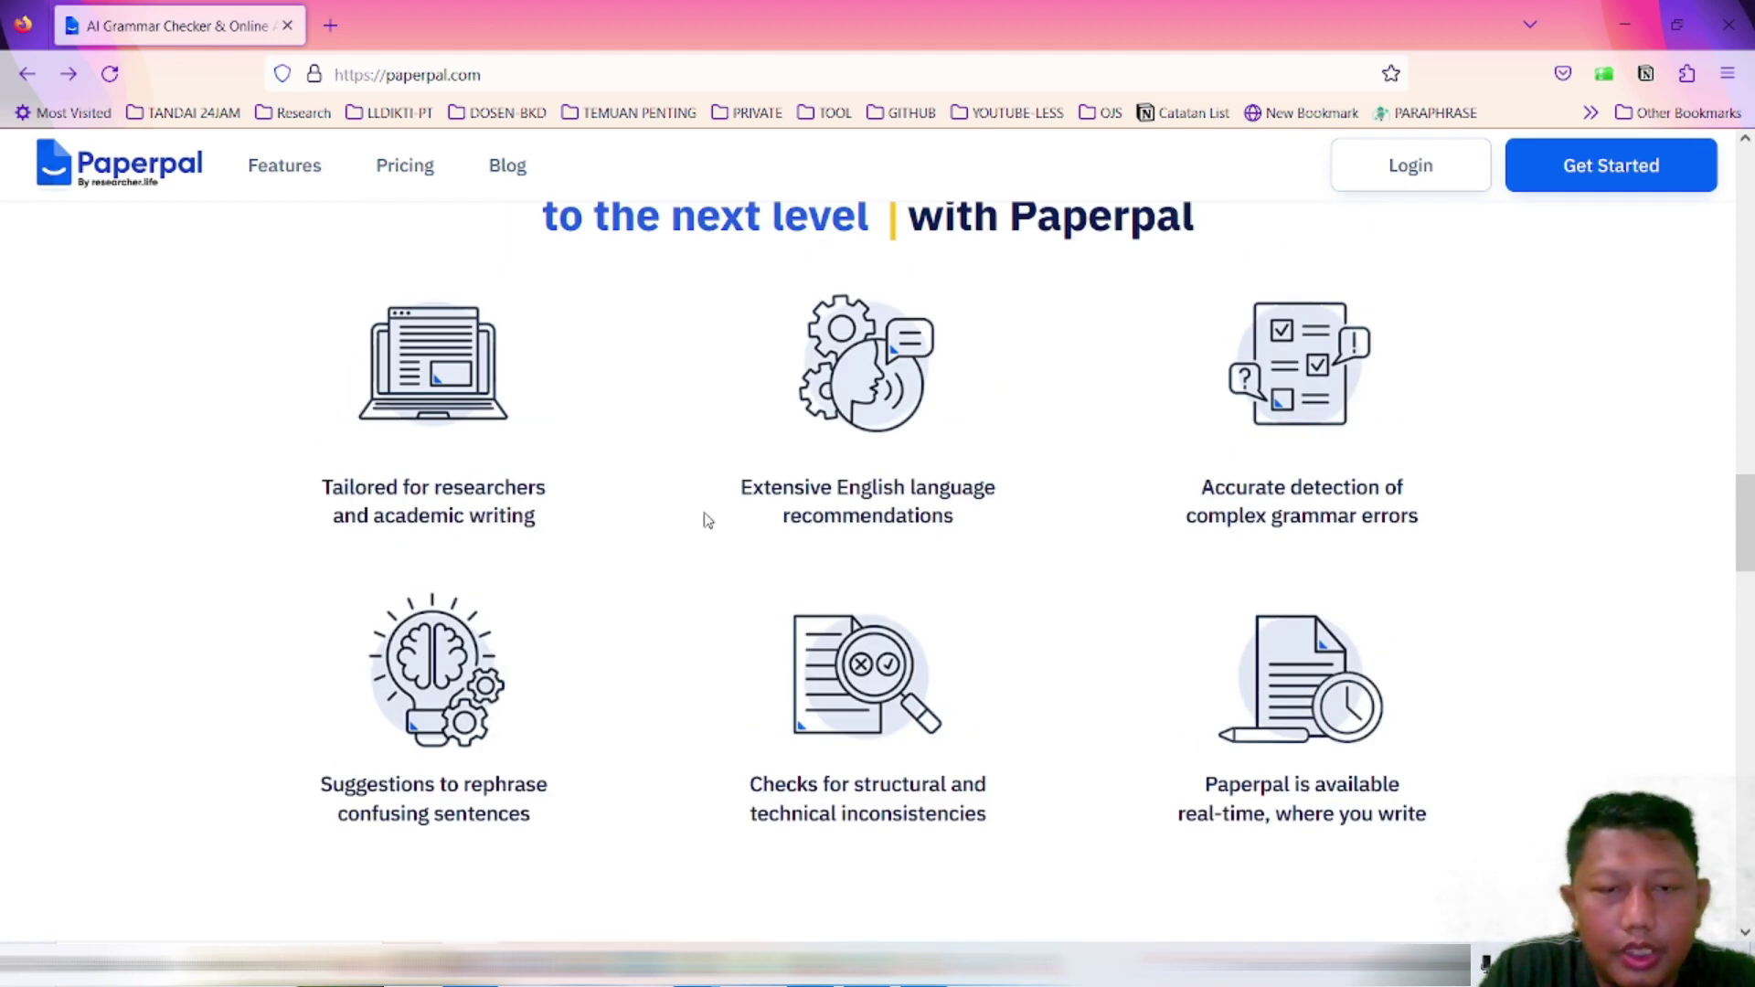
scroll(545, 526, down, 5)
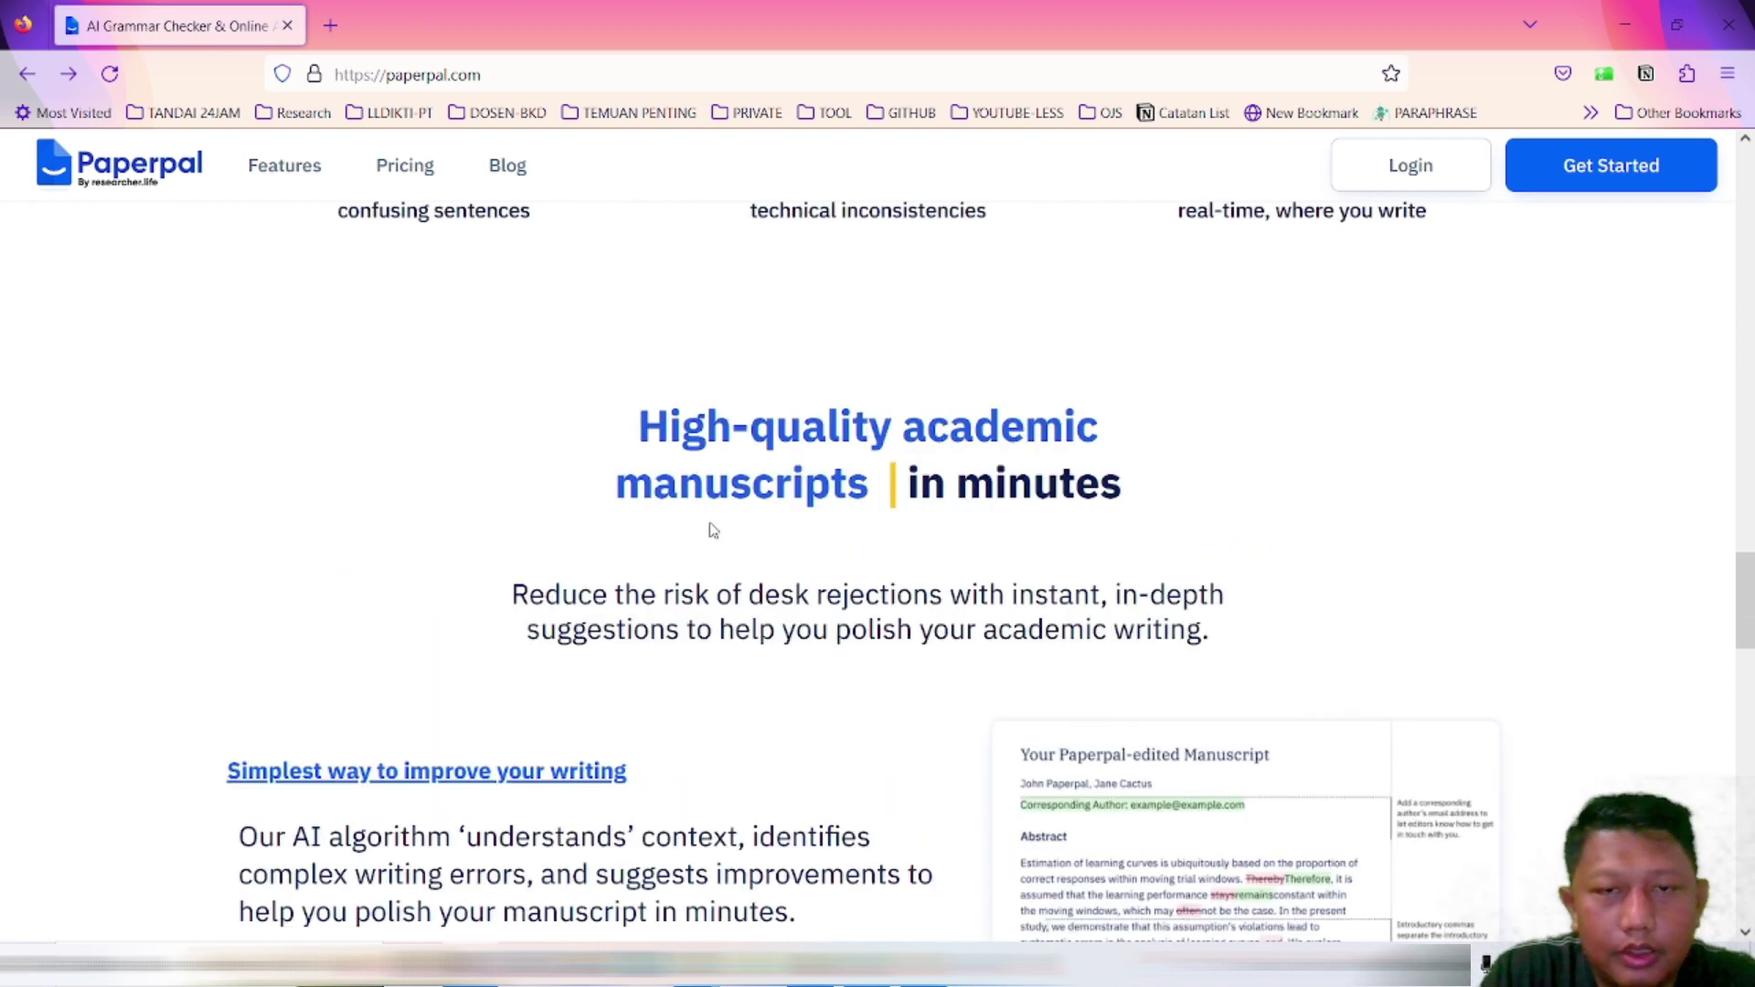
scroll(713, 530, down, 13)
scroll(717, 528, up, 5)
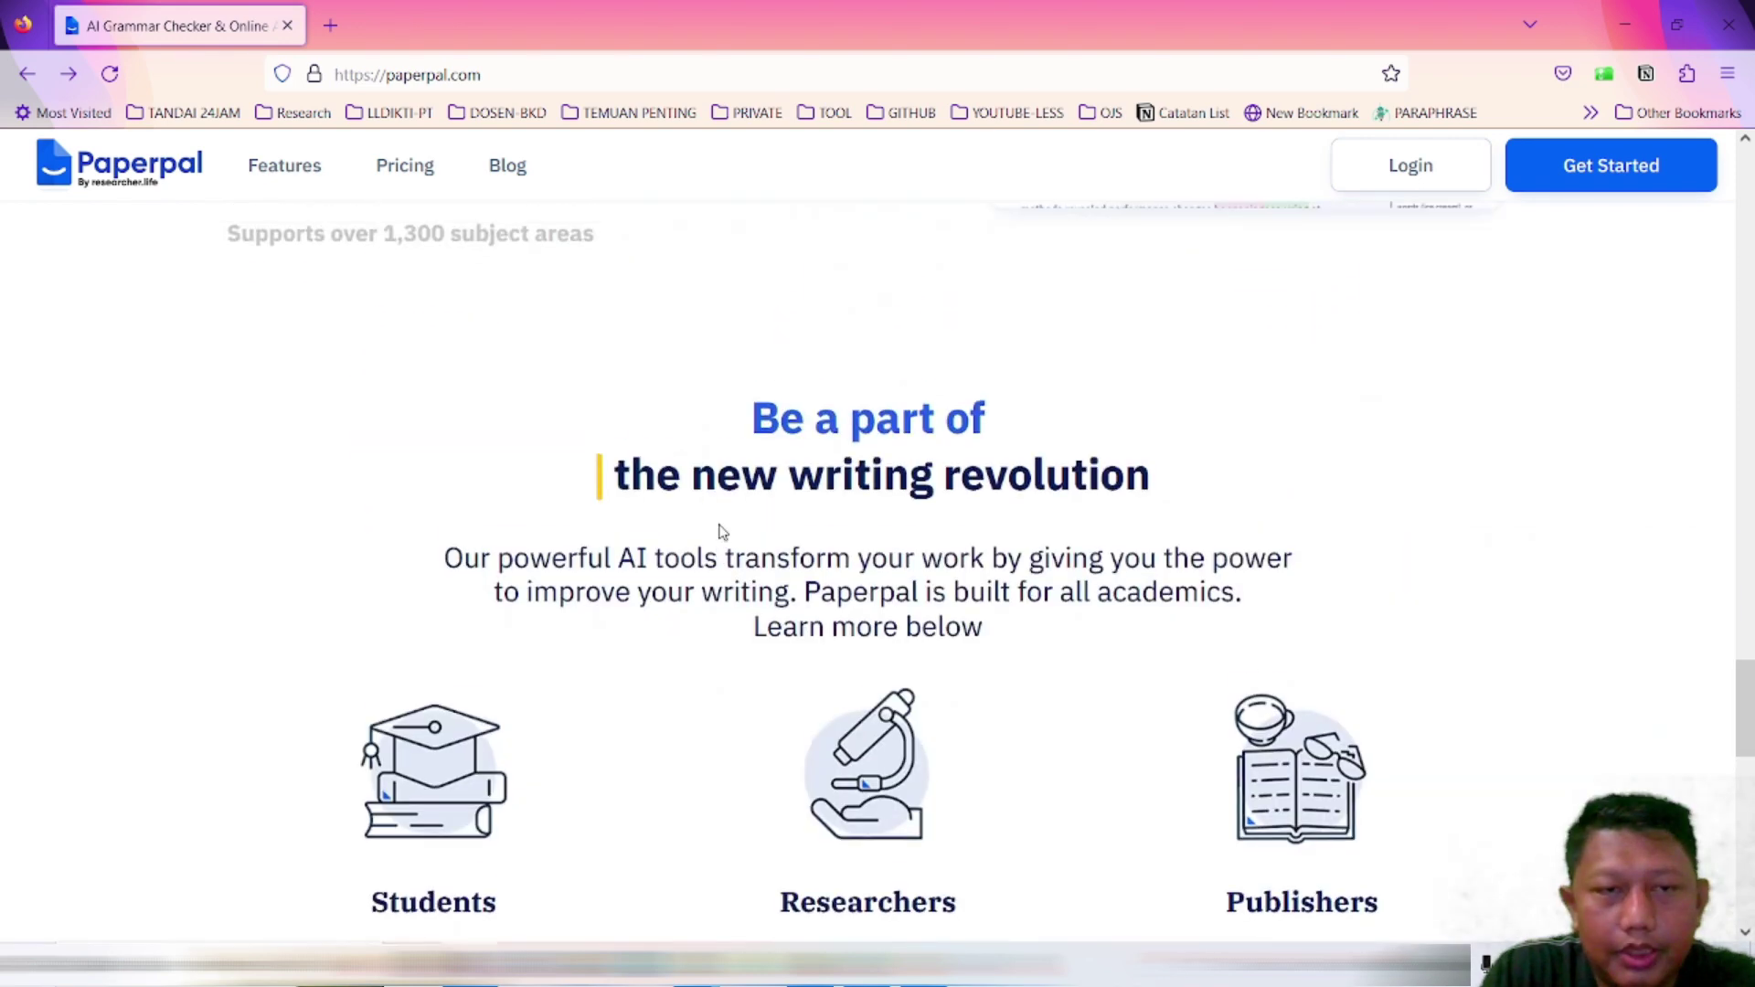
scroll(719, 530, down, 20)
scroll(728, 536, up, 5)
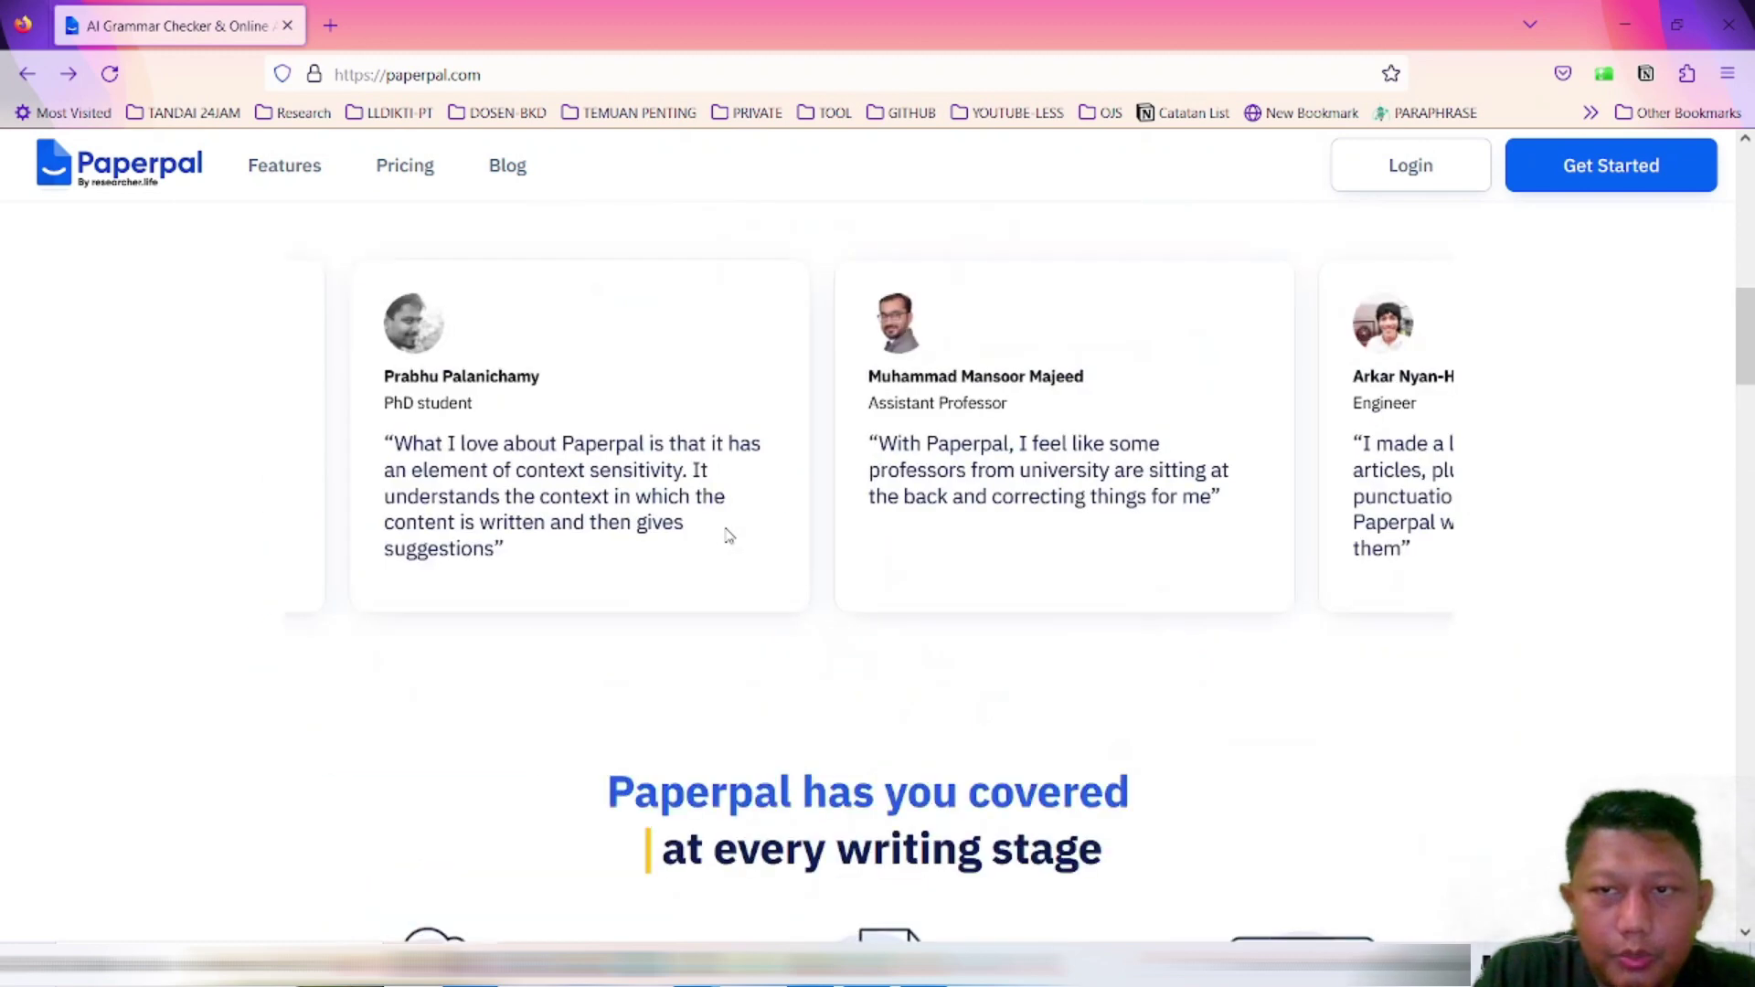
scroll(726, 530, up, 15)
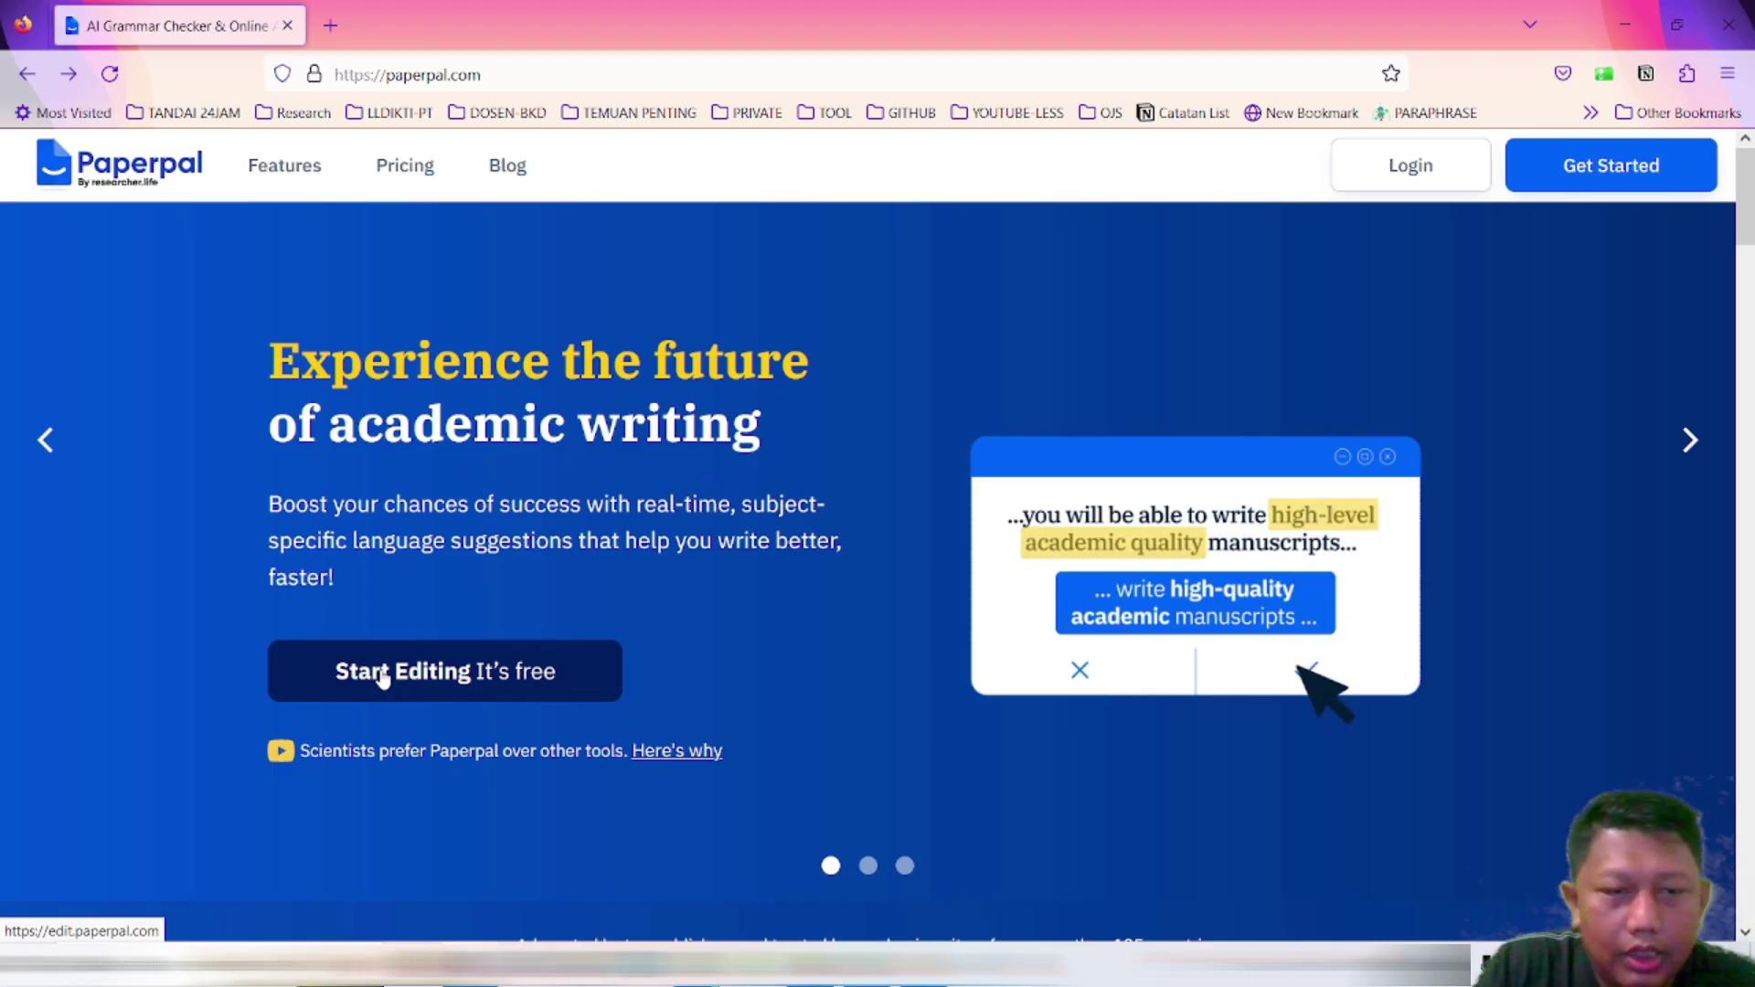
Step: Start the free online editor, check the document upload option without choosing a file, and open the existing English PkM article
click(559, 777)
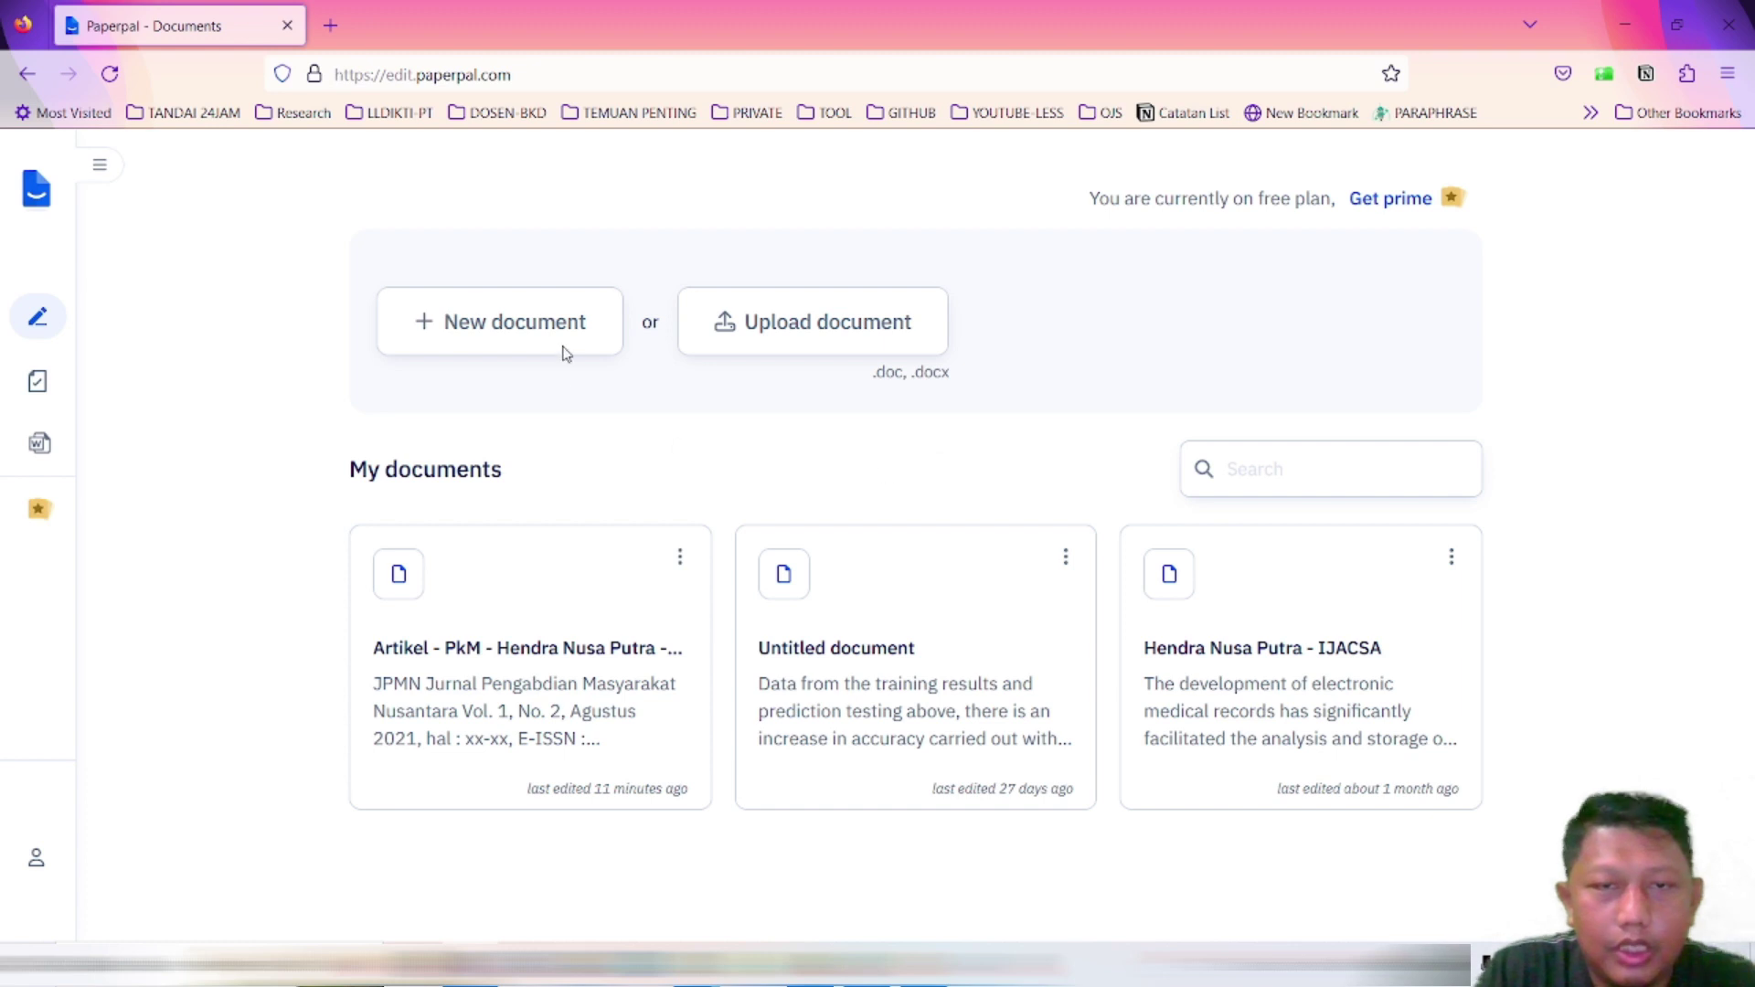
click(797, 347)
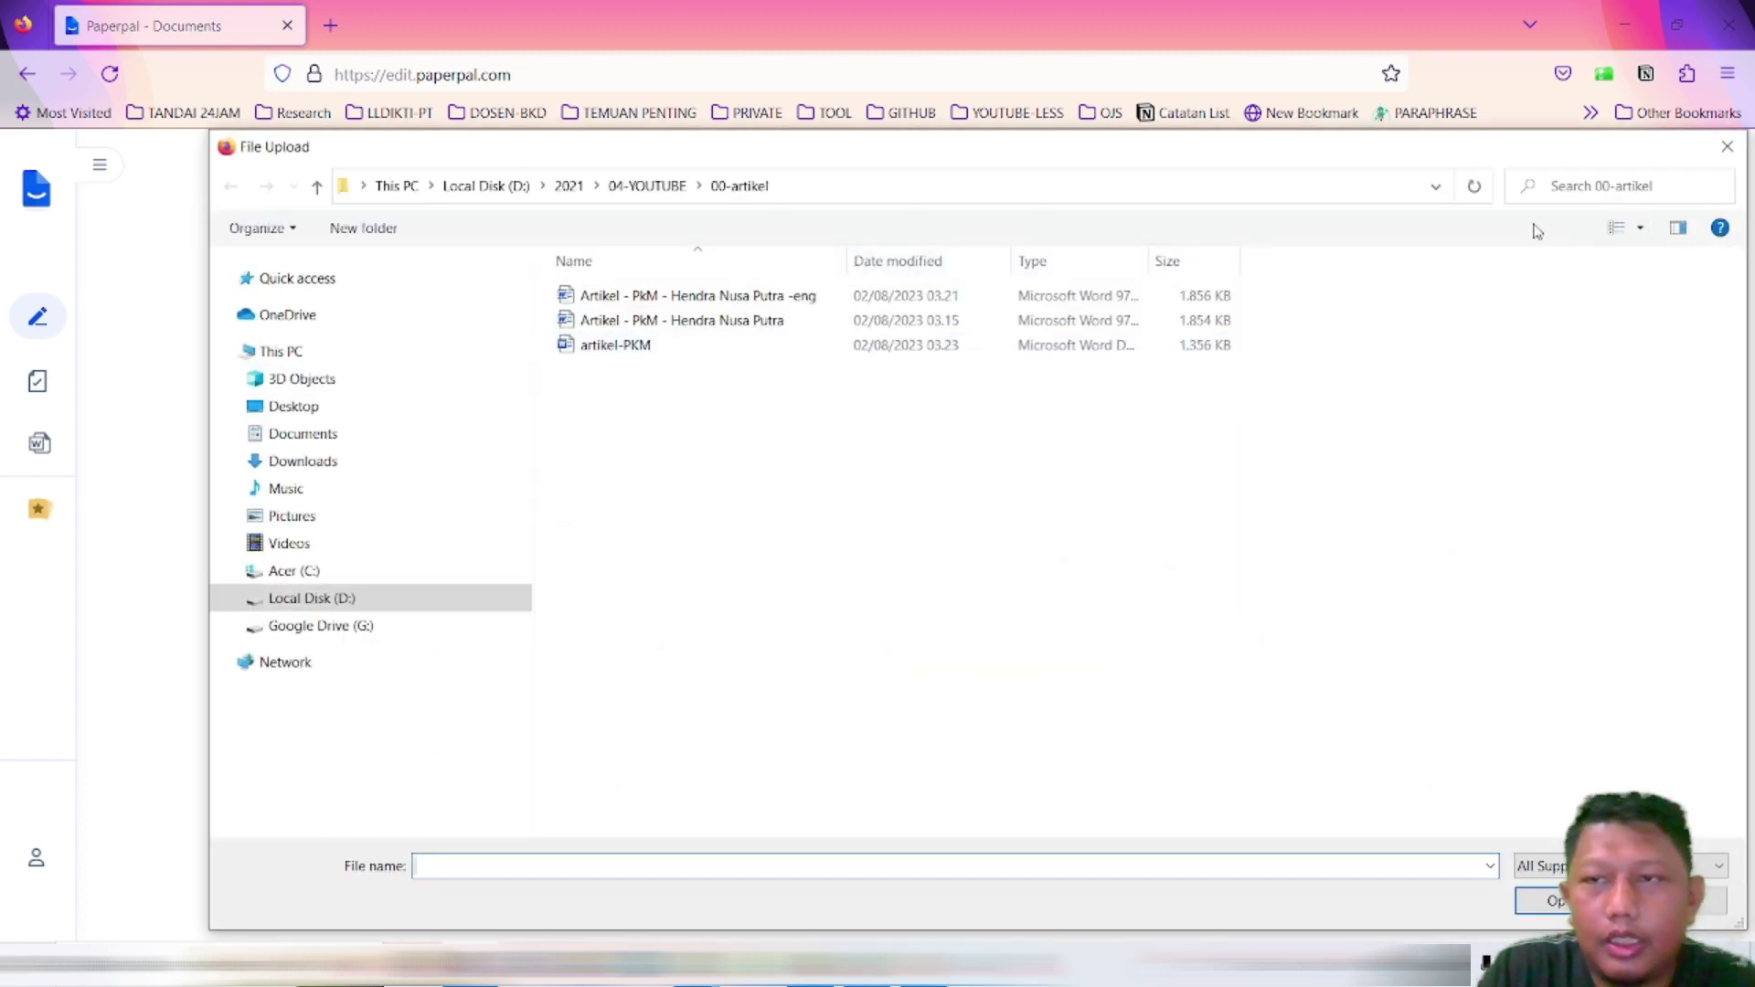
click(1725, 147)
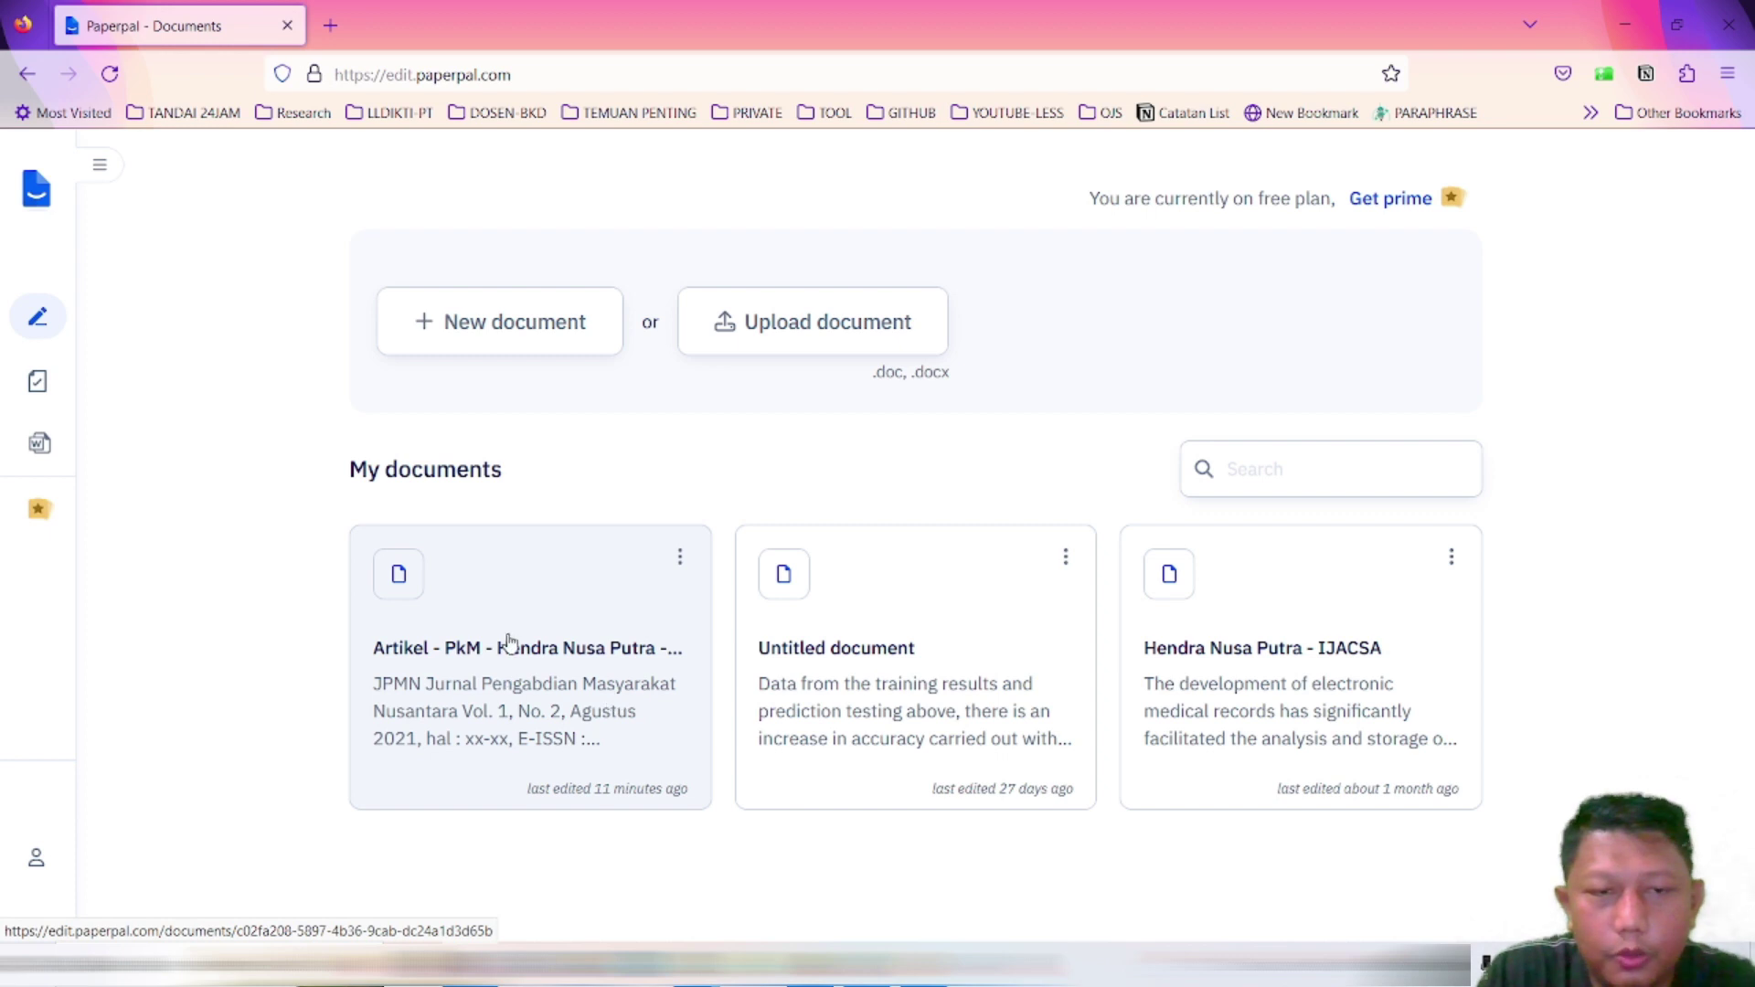
click(552, 609)
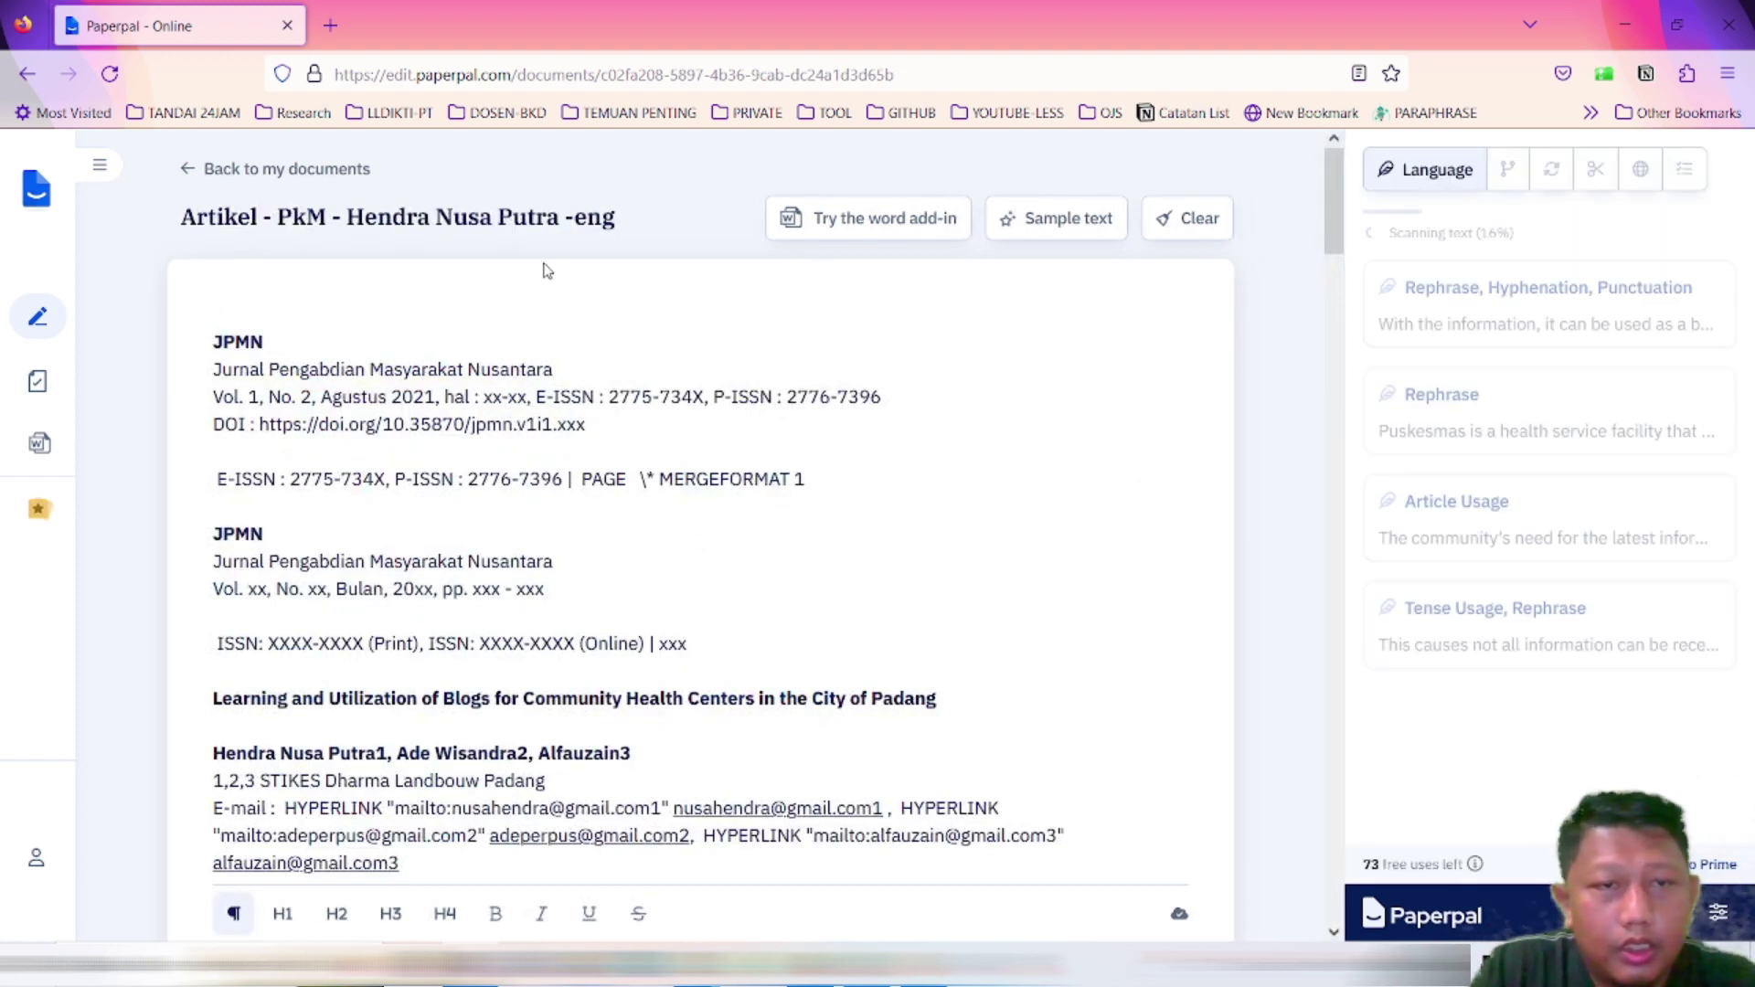
Step: Examine the article's journal header block and skim its body text through the Method section
drag(302, 316, 413, 479)
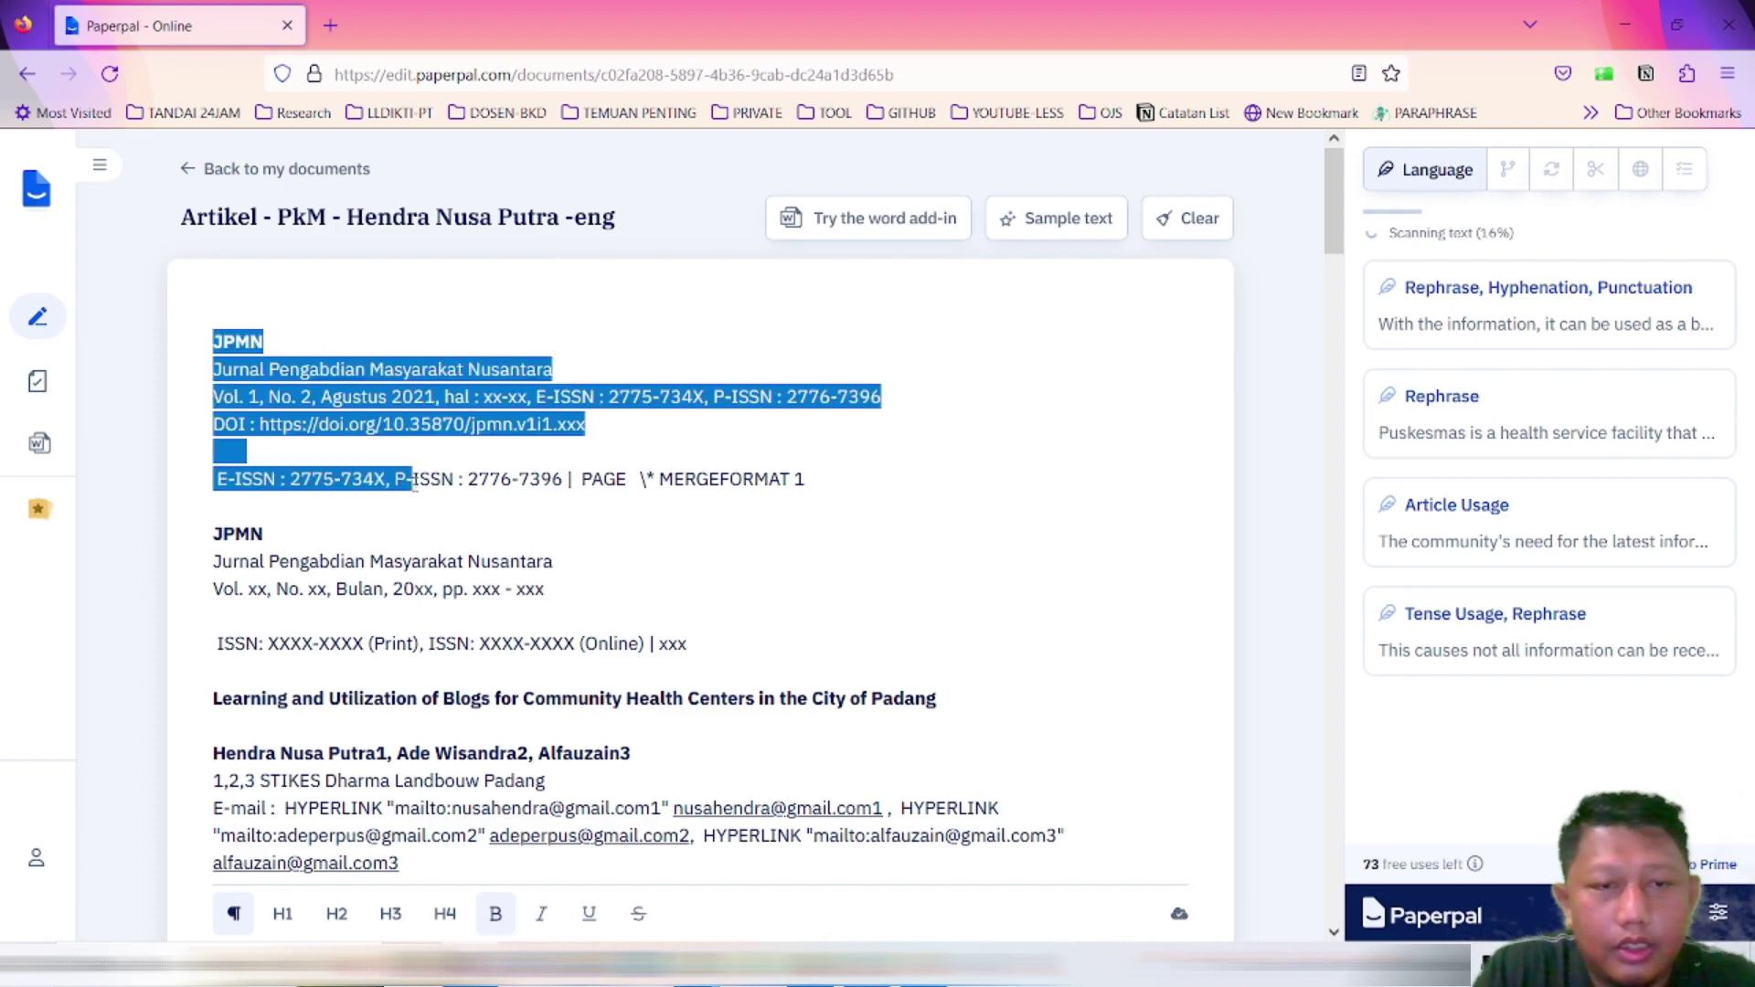
scroll(413, 479, down, 20)
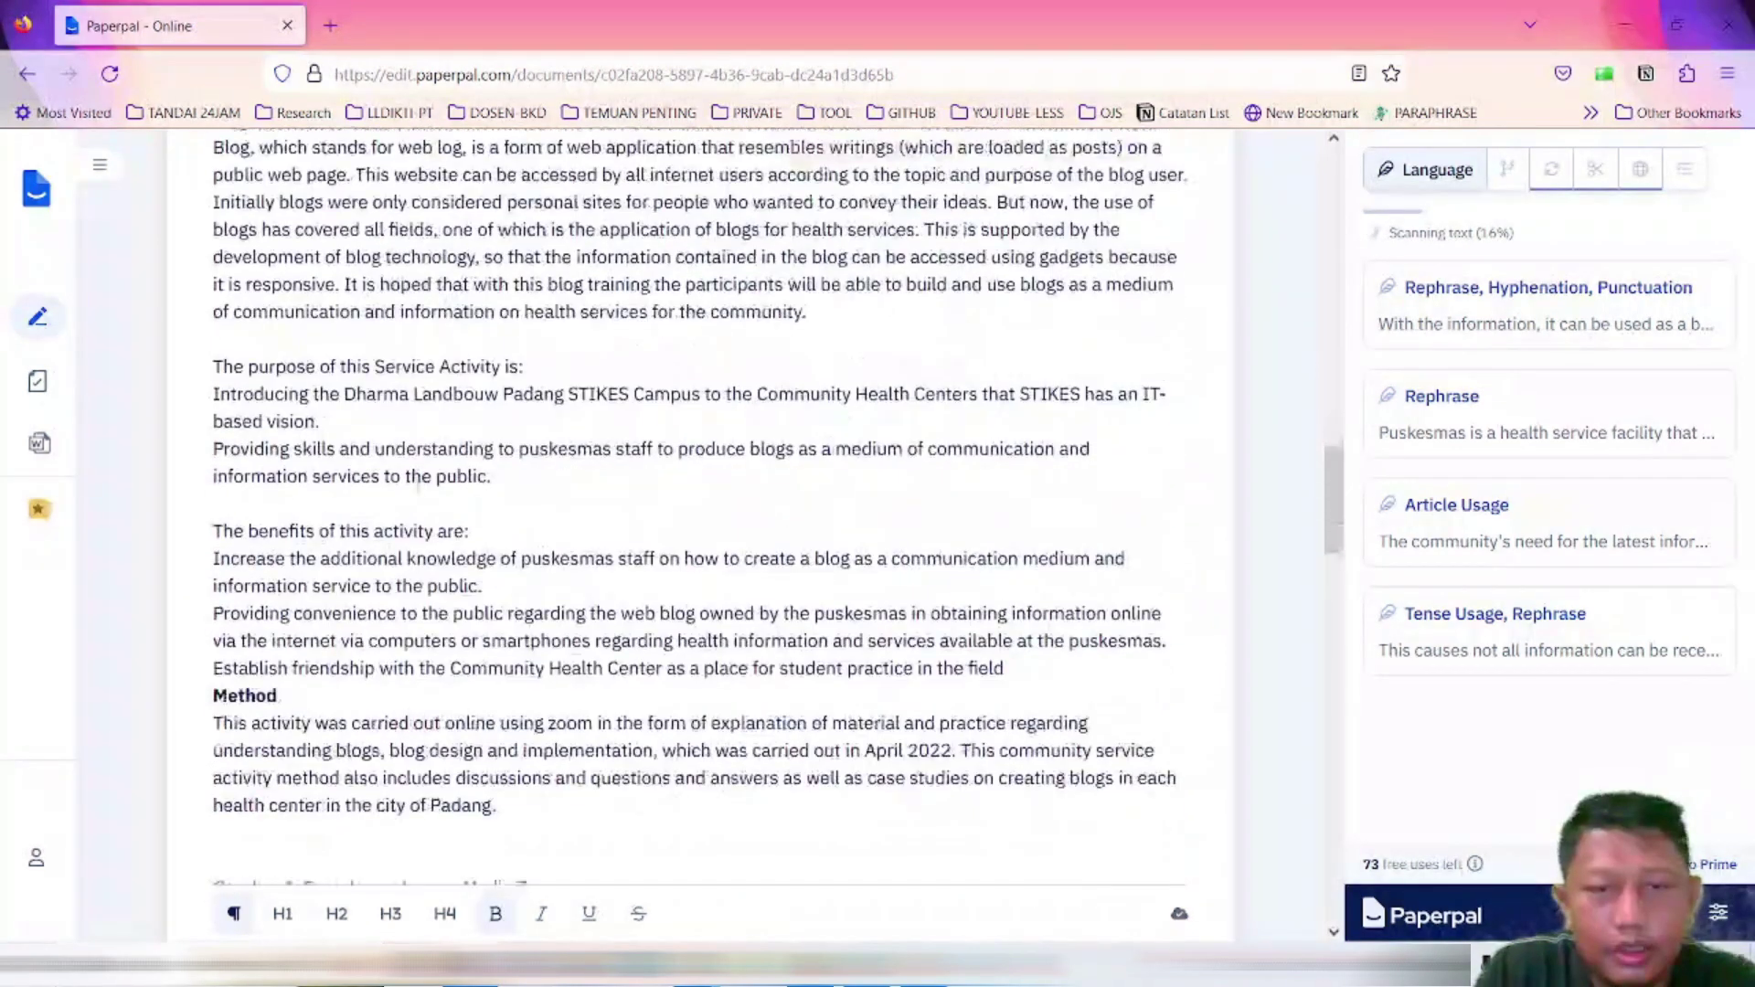
scroll(419, 482, down, 10)
scroll(426, 492, up, 20)
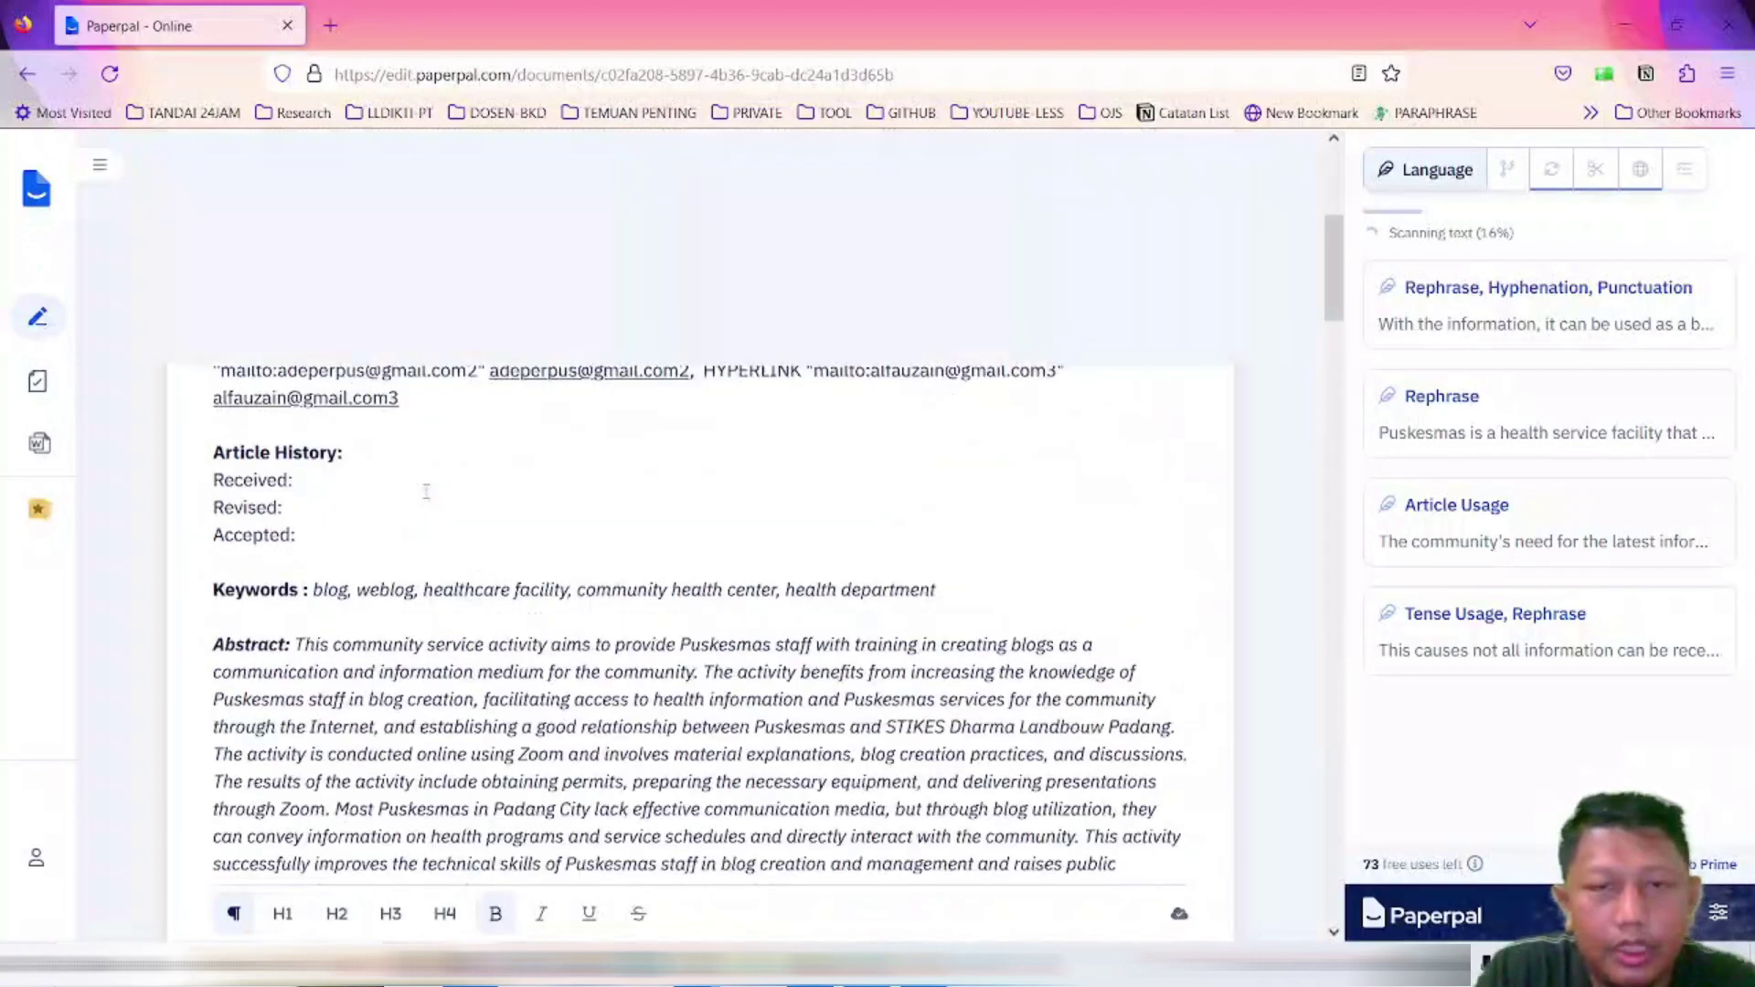
scroll(426, 491, up, 5)
click(538, 424)
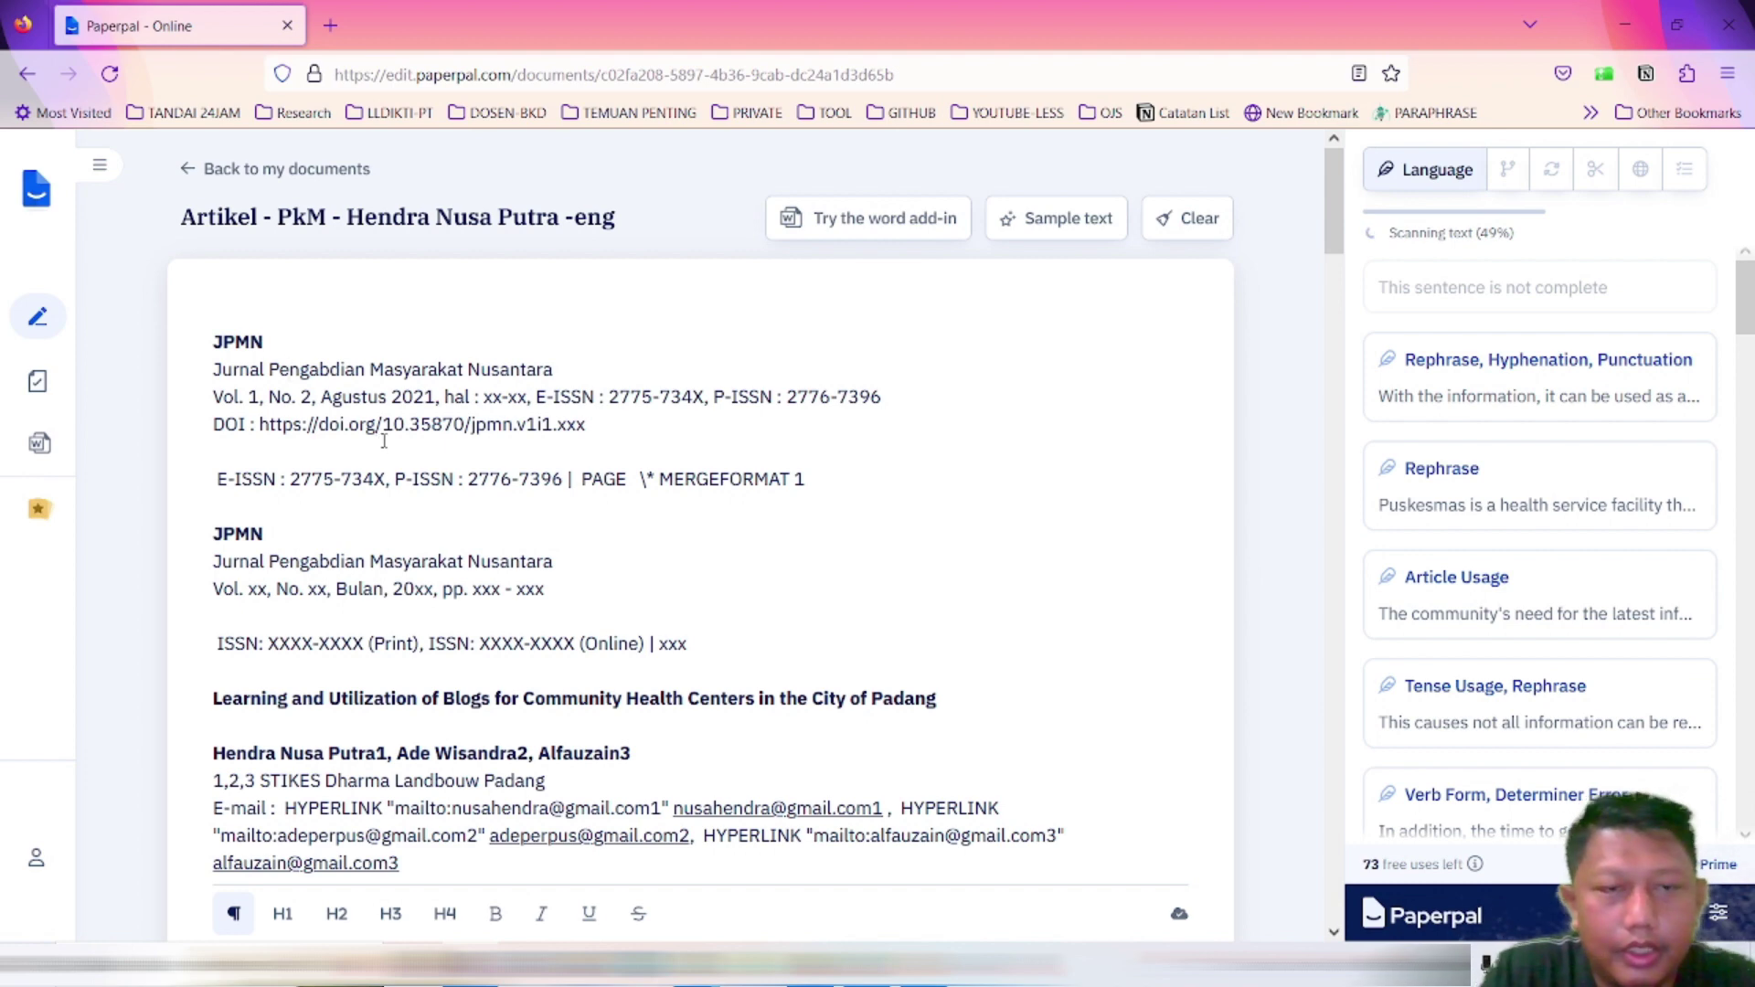
Step: Read through the article's title, author block, abstract and introduction while the language scan runs
scroll(383, 441, down, 3)
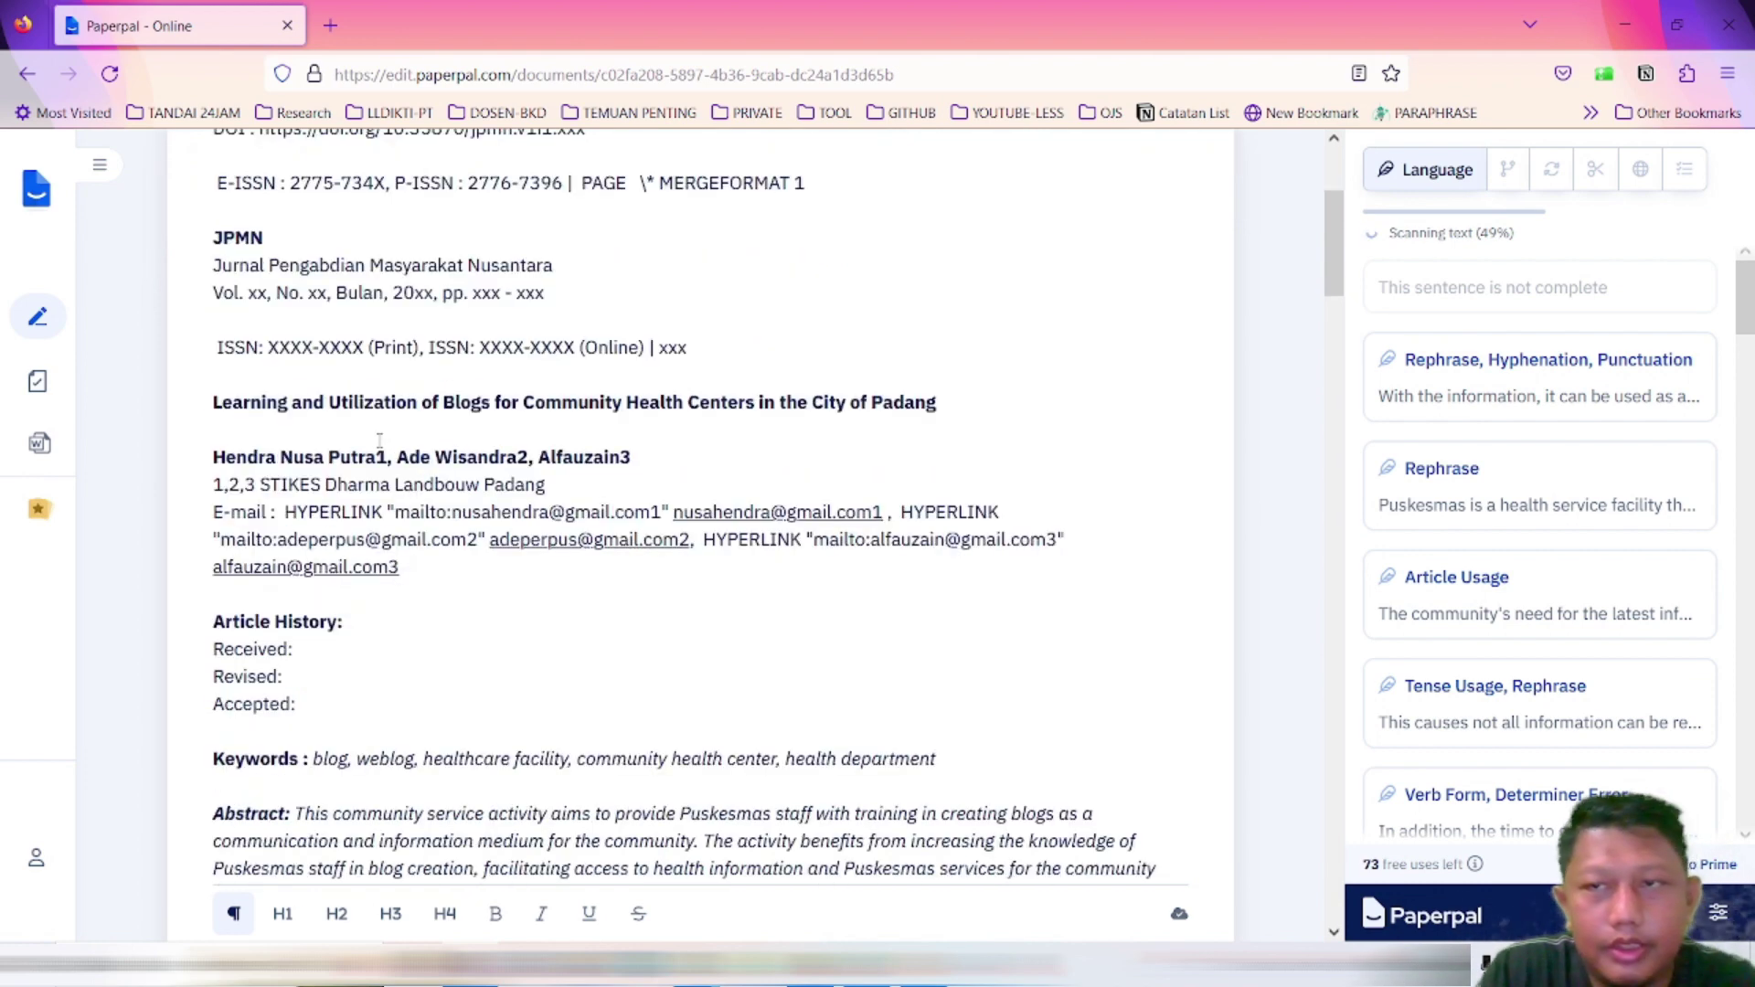
scroll(516, 413, down, 5)
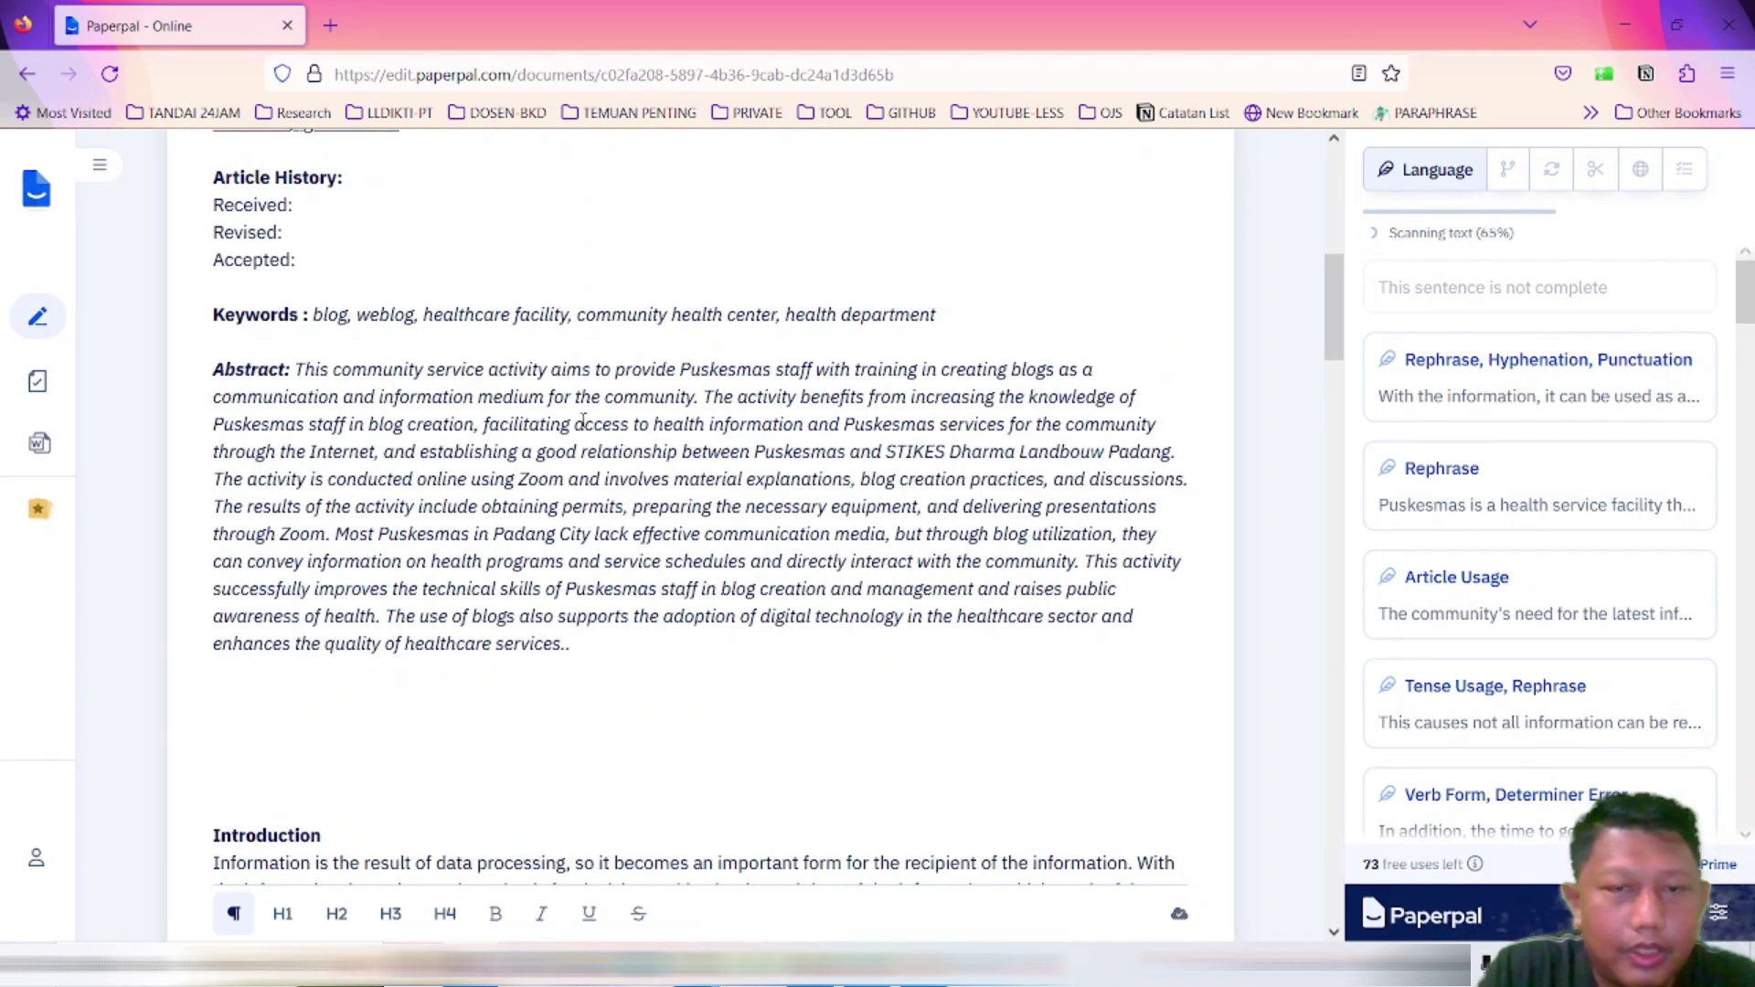
scroll(527, 425, down, 5)
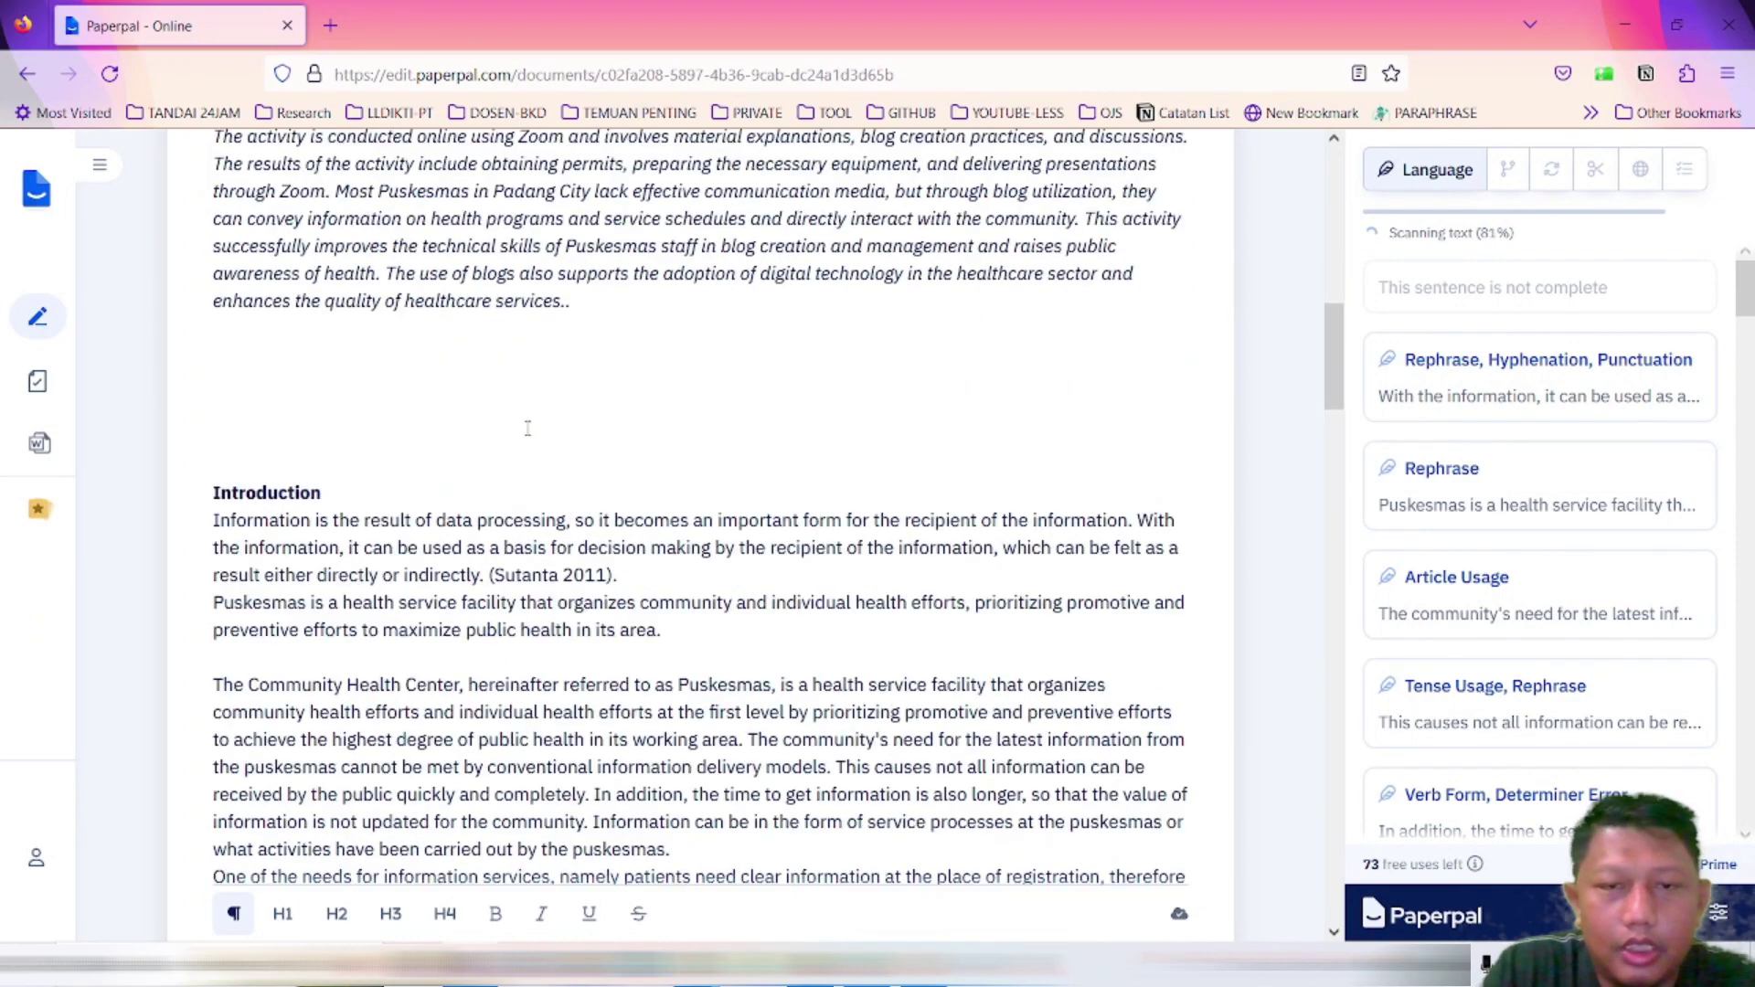
scroll(527, 428, up, 6)
scroll(528, 428, up, 6)
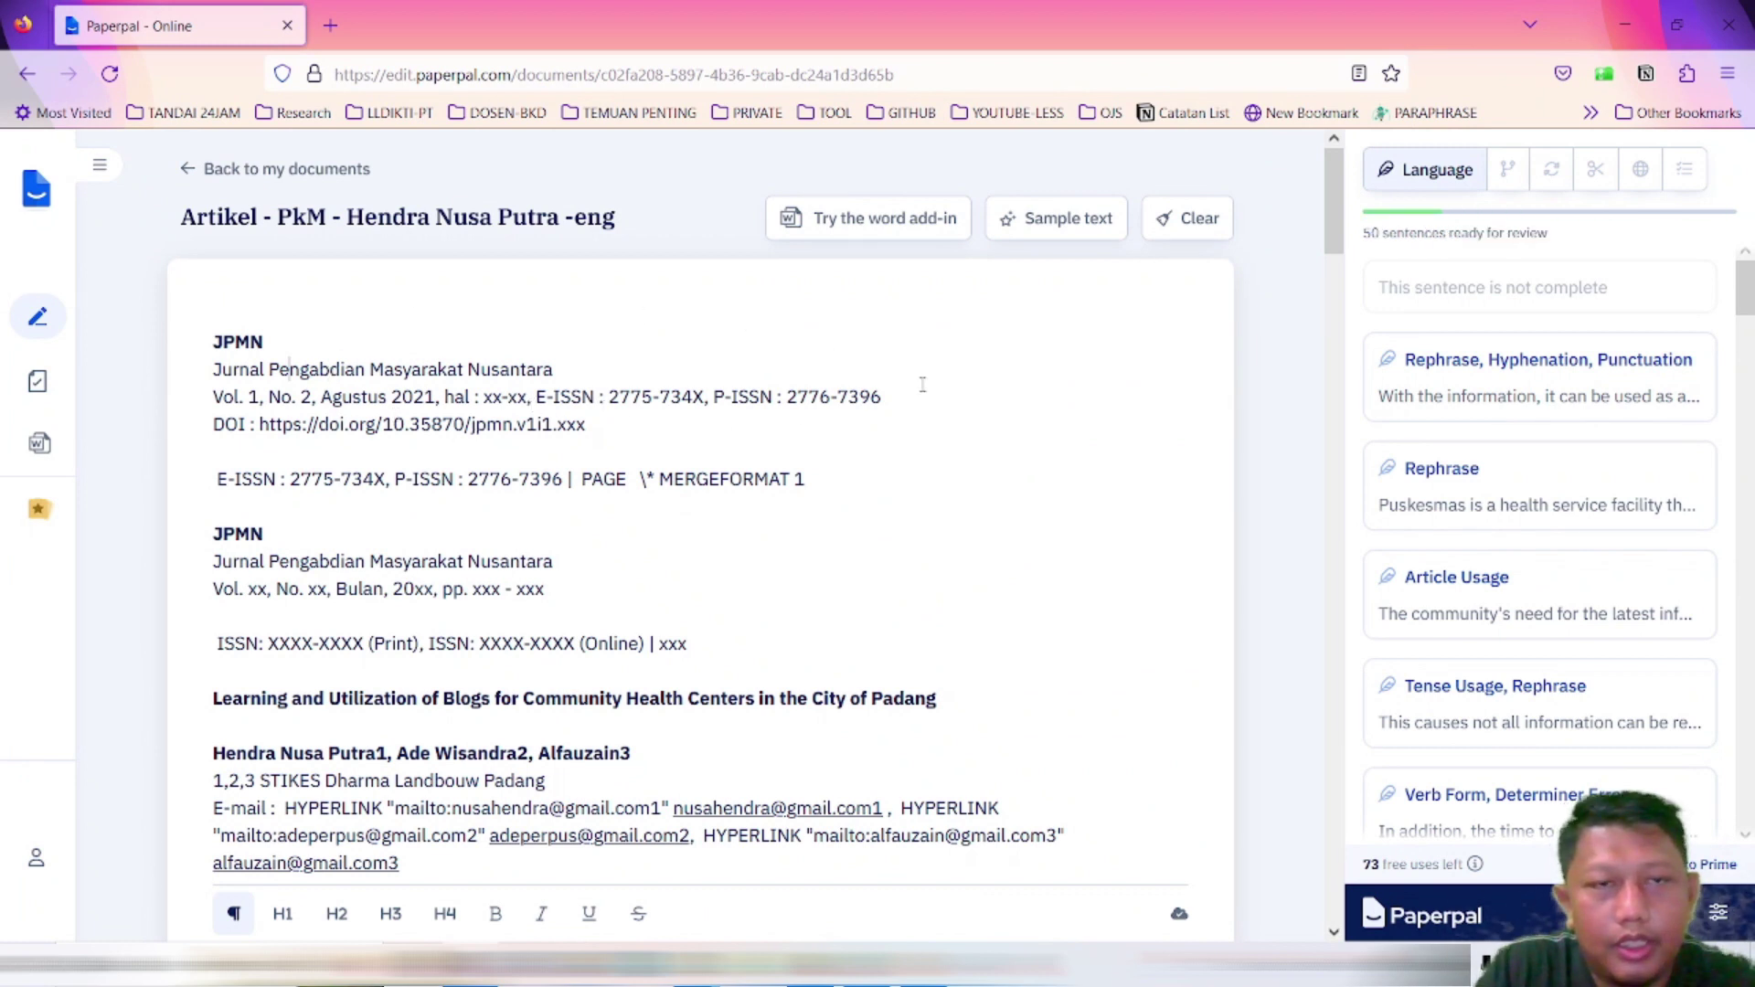
scroll(402, 469, down, 6)
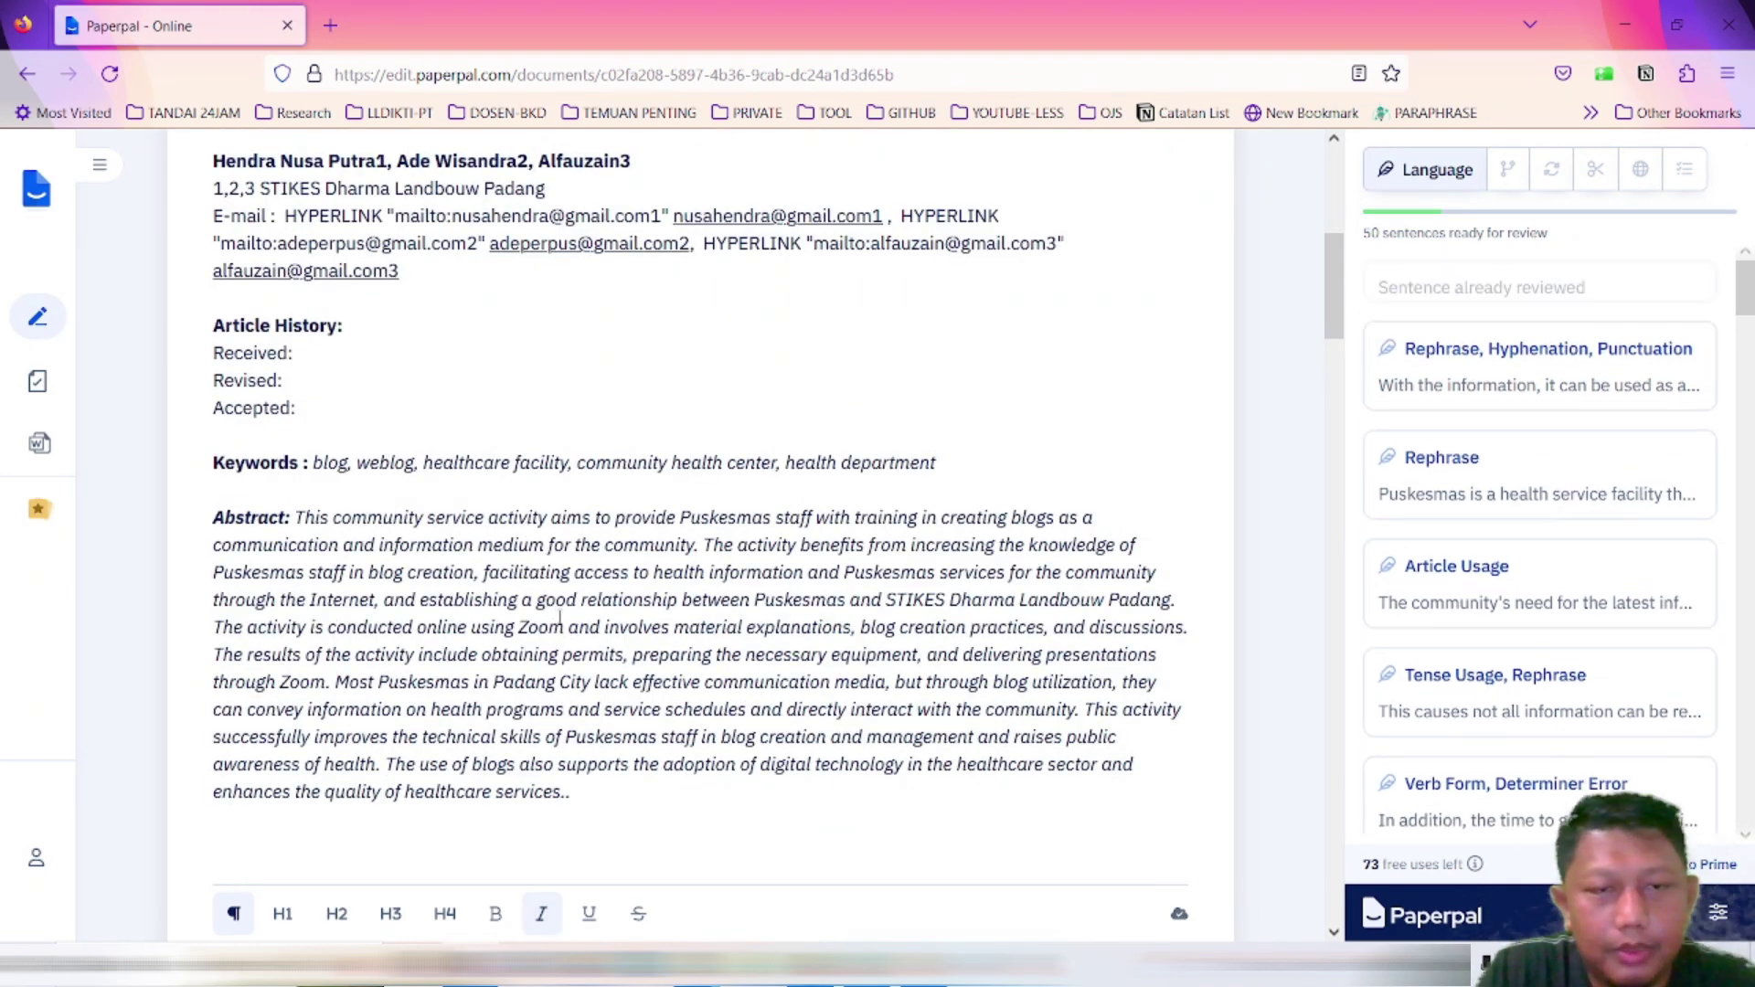
scroll(512, 549, down, 3)
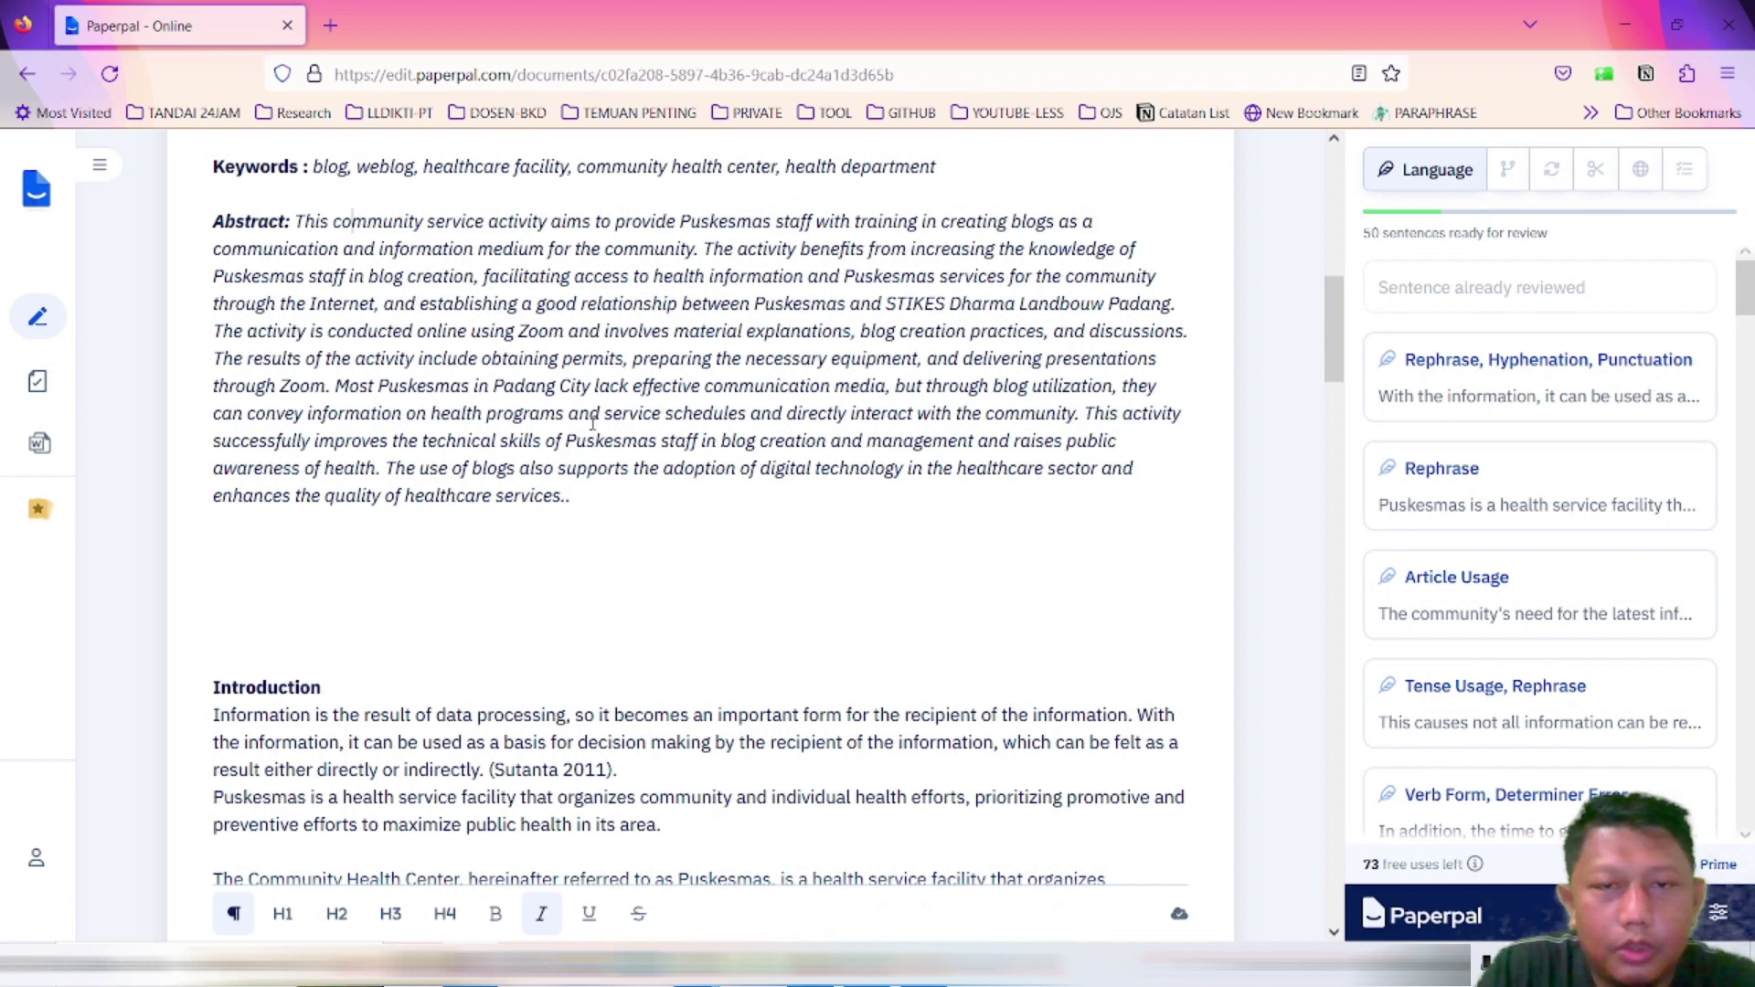
scroll(593, 423, down, 3)
scroll(592, 424, down, 2)
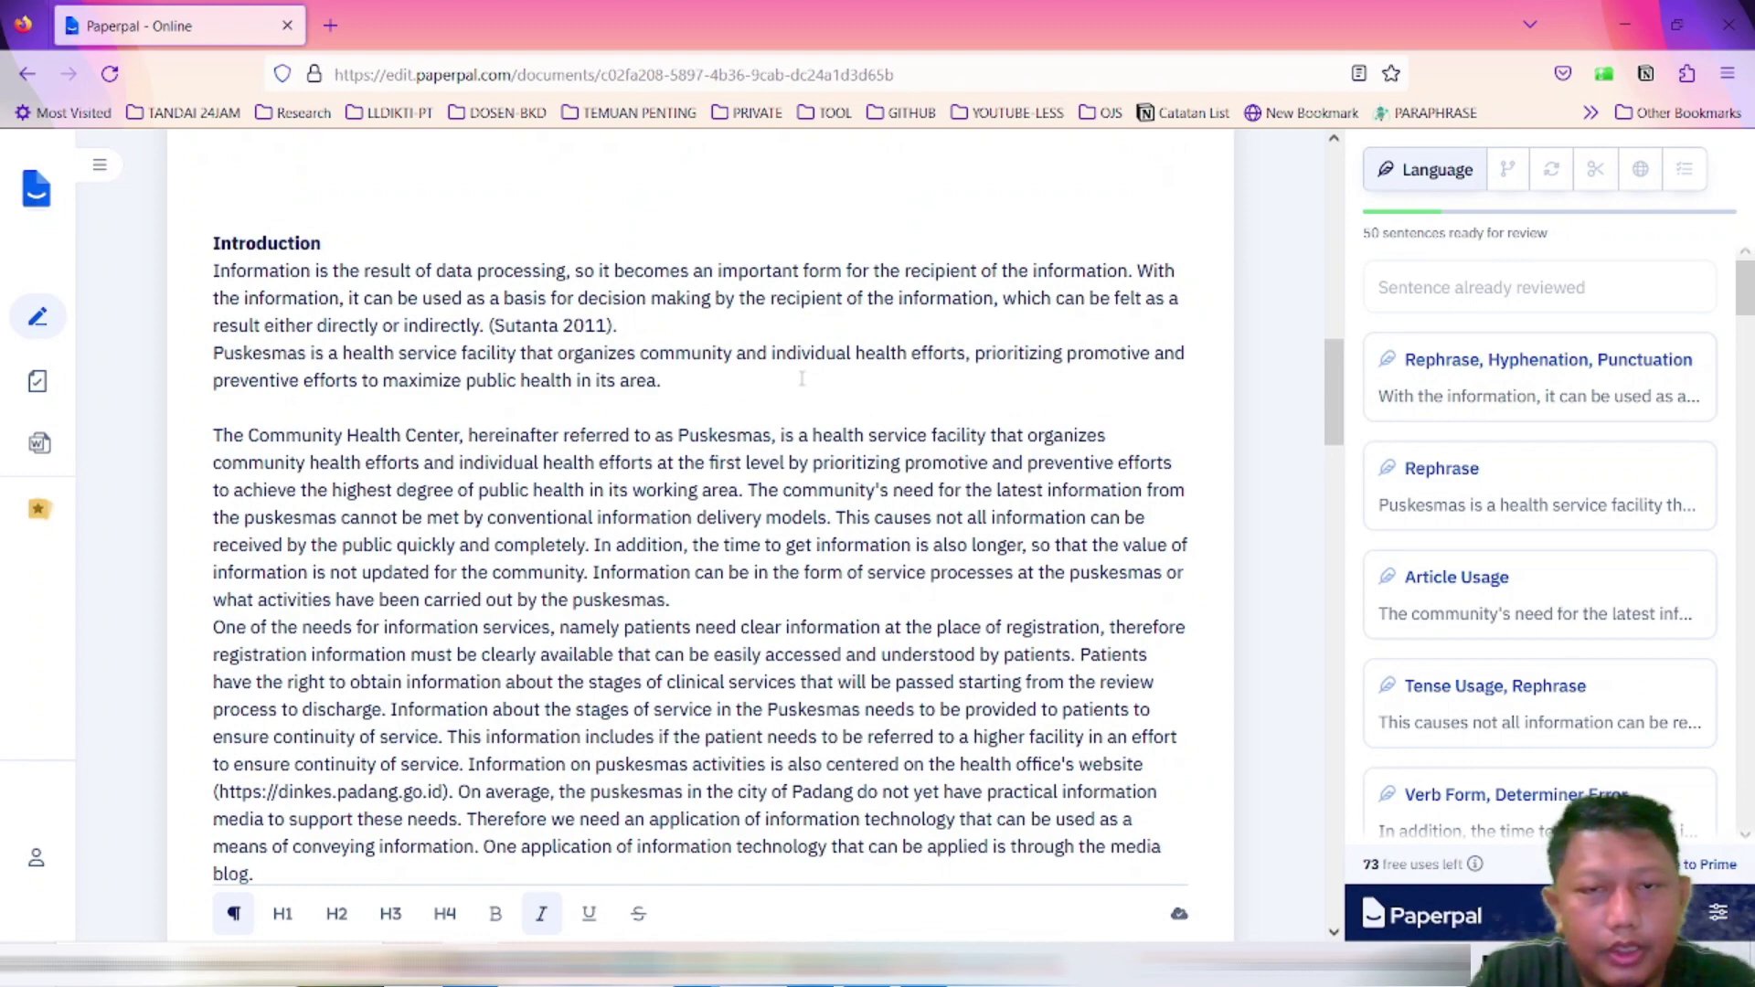
scroll(802, 378, up, 10)
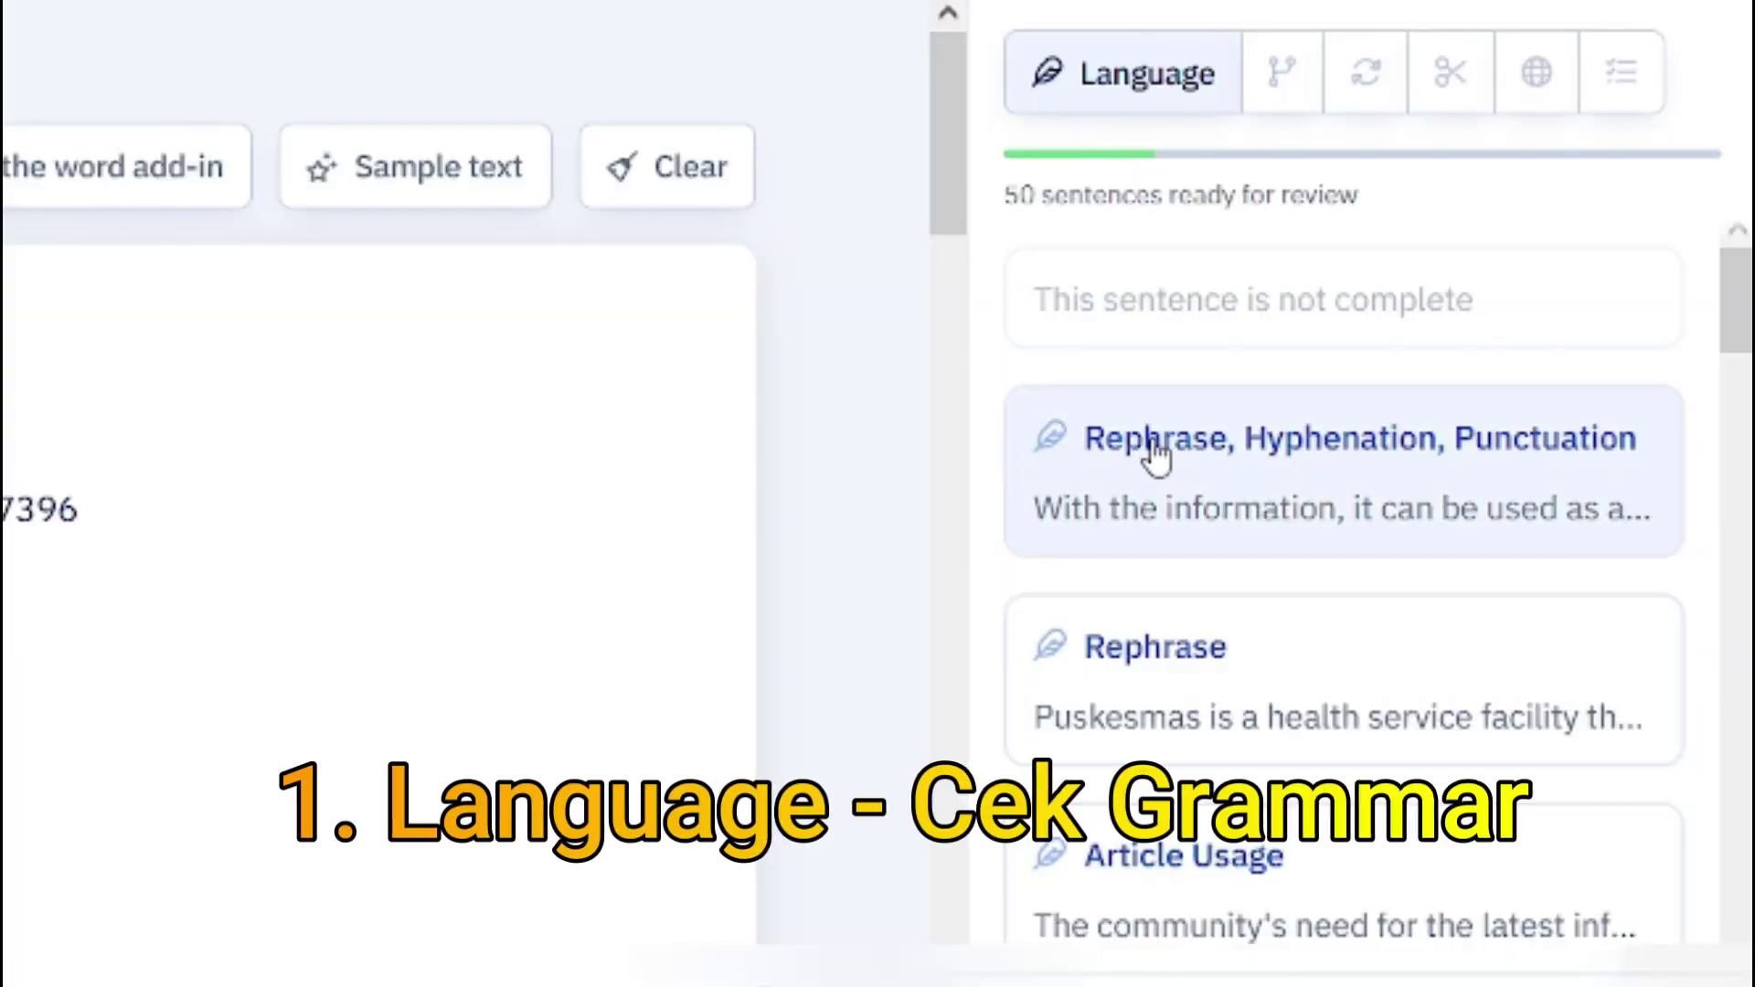
Step: Review the list of Language suggestions for the article, such as rephrasing, punctuation, article usage and determiner errors
scroll(1157, 454, down, 12)
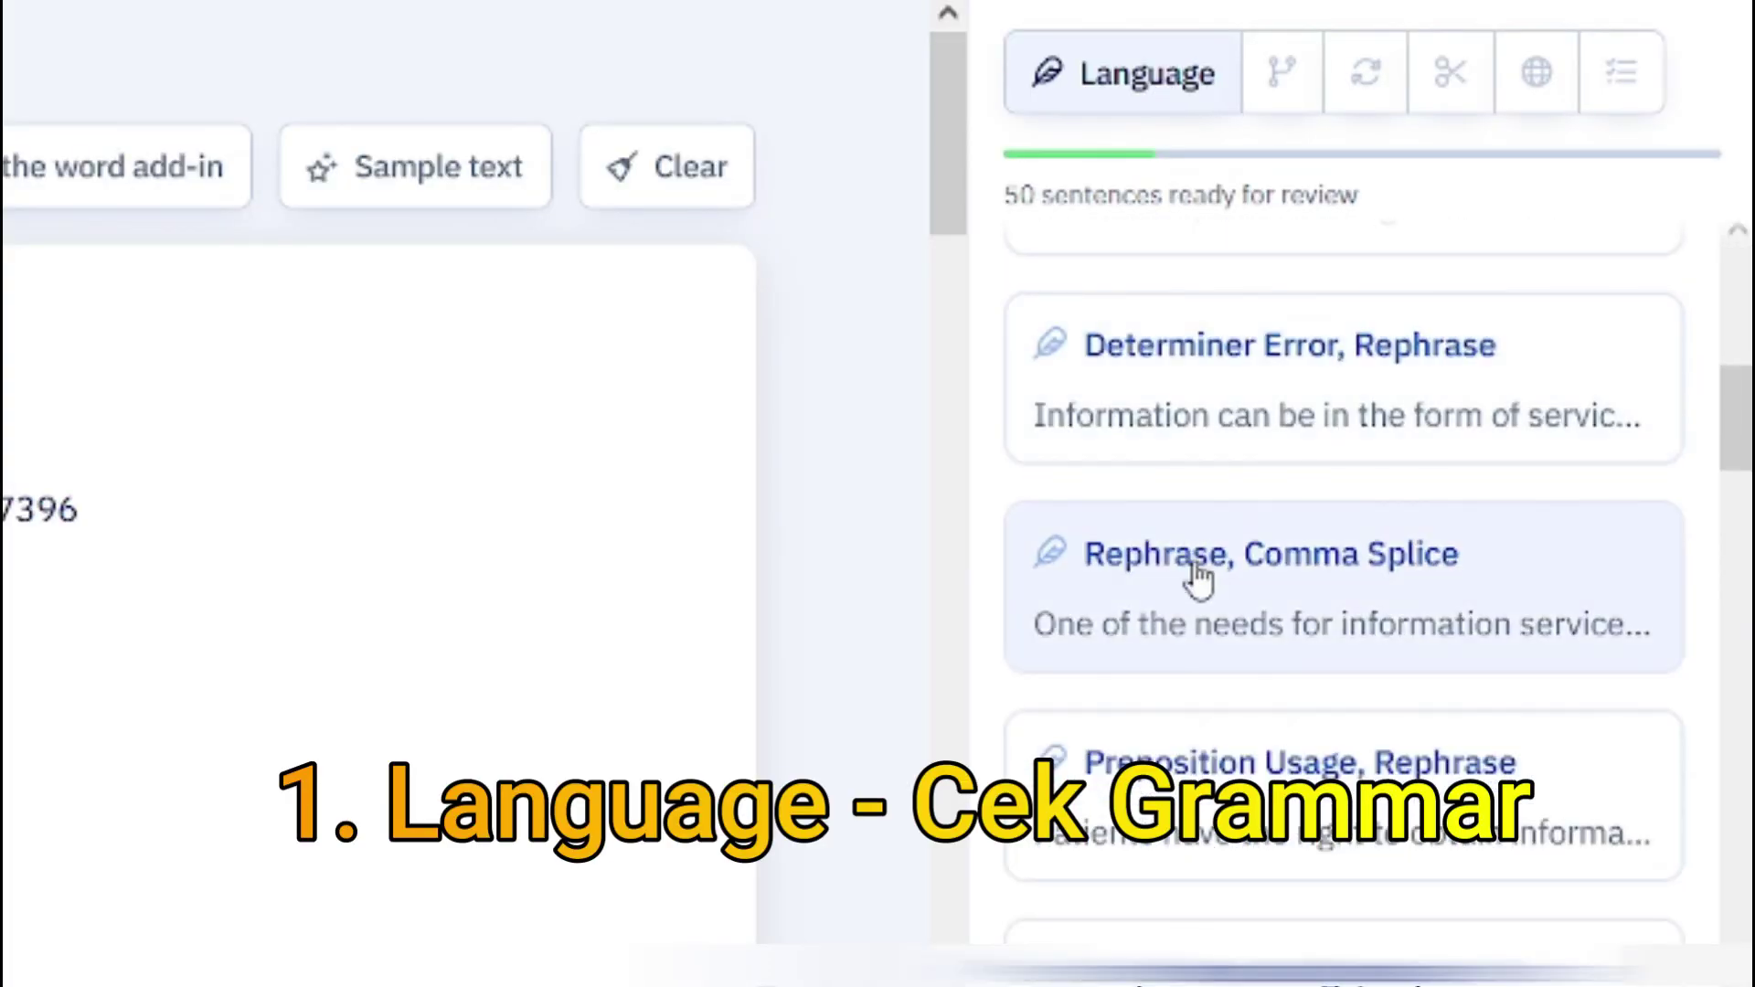
scroll(1198, 575, down, 5)
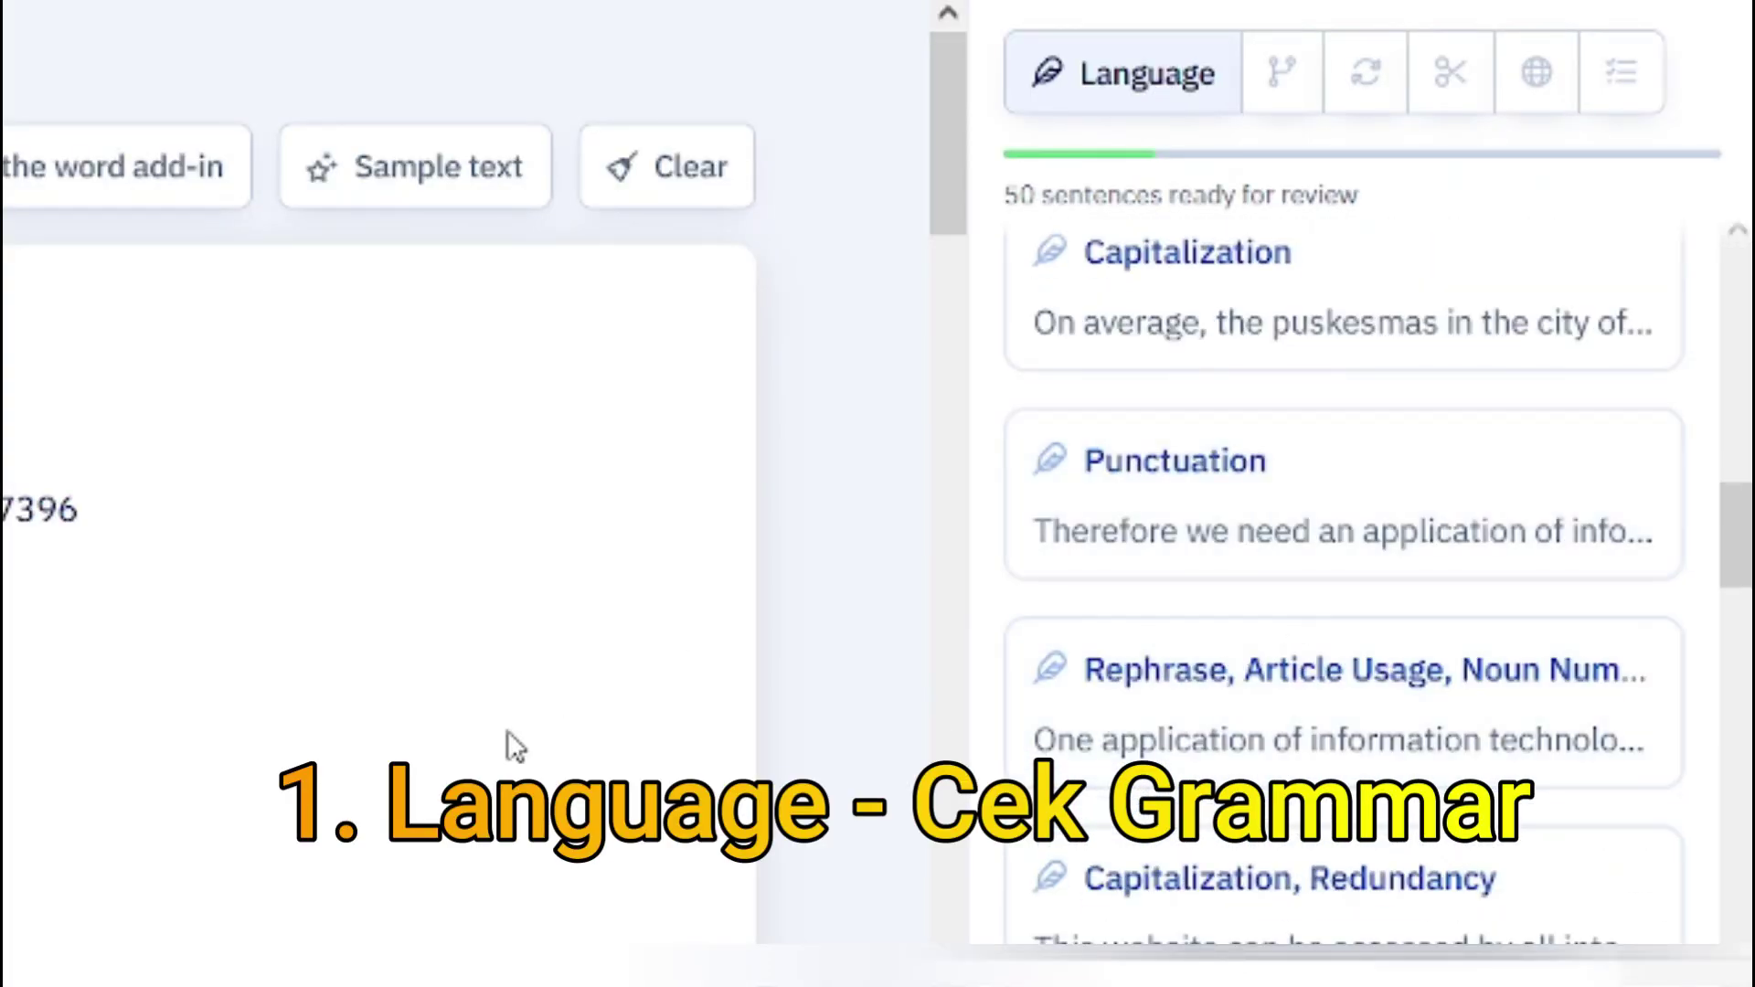
scroll(513, 745, down, 6)
scroll(1375, 550, up, 5)
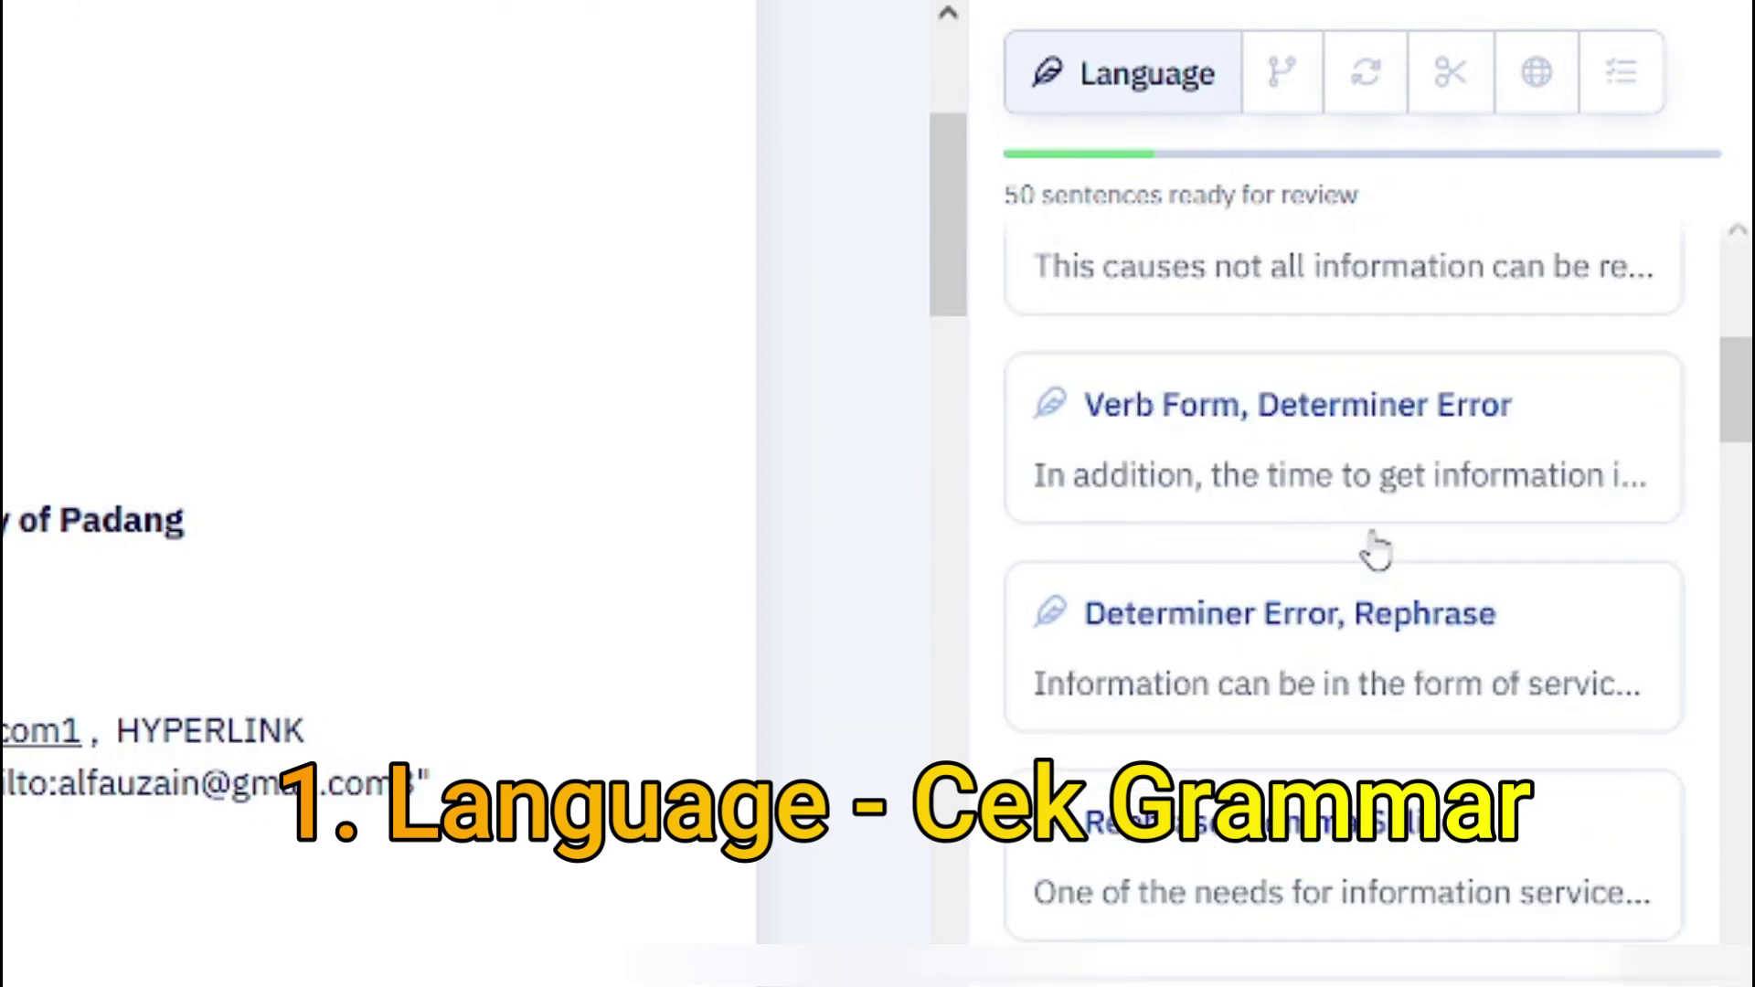
scroll(1370, 548, up, 5)
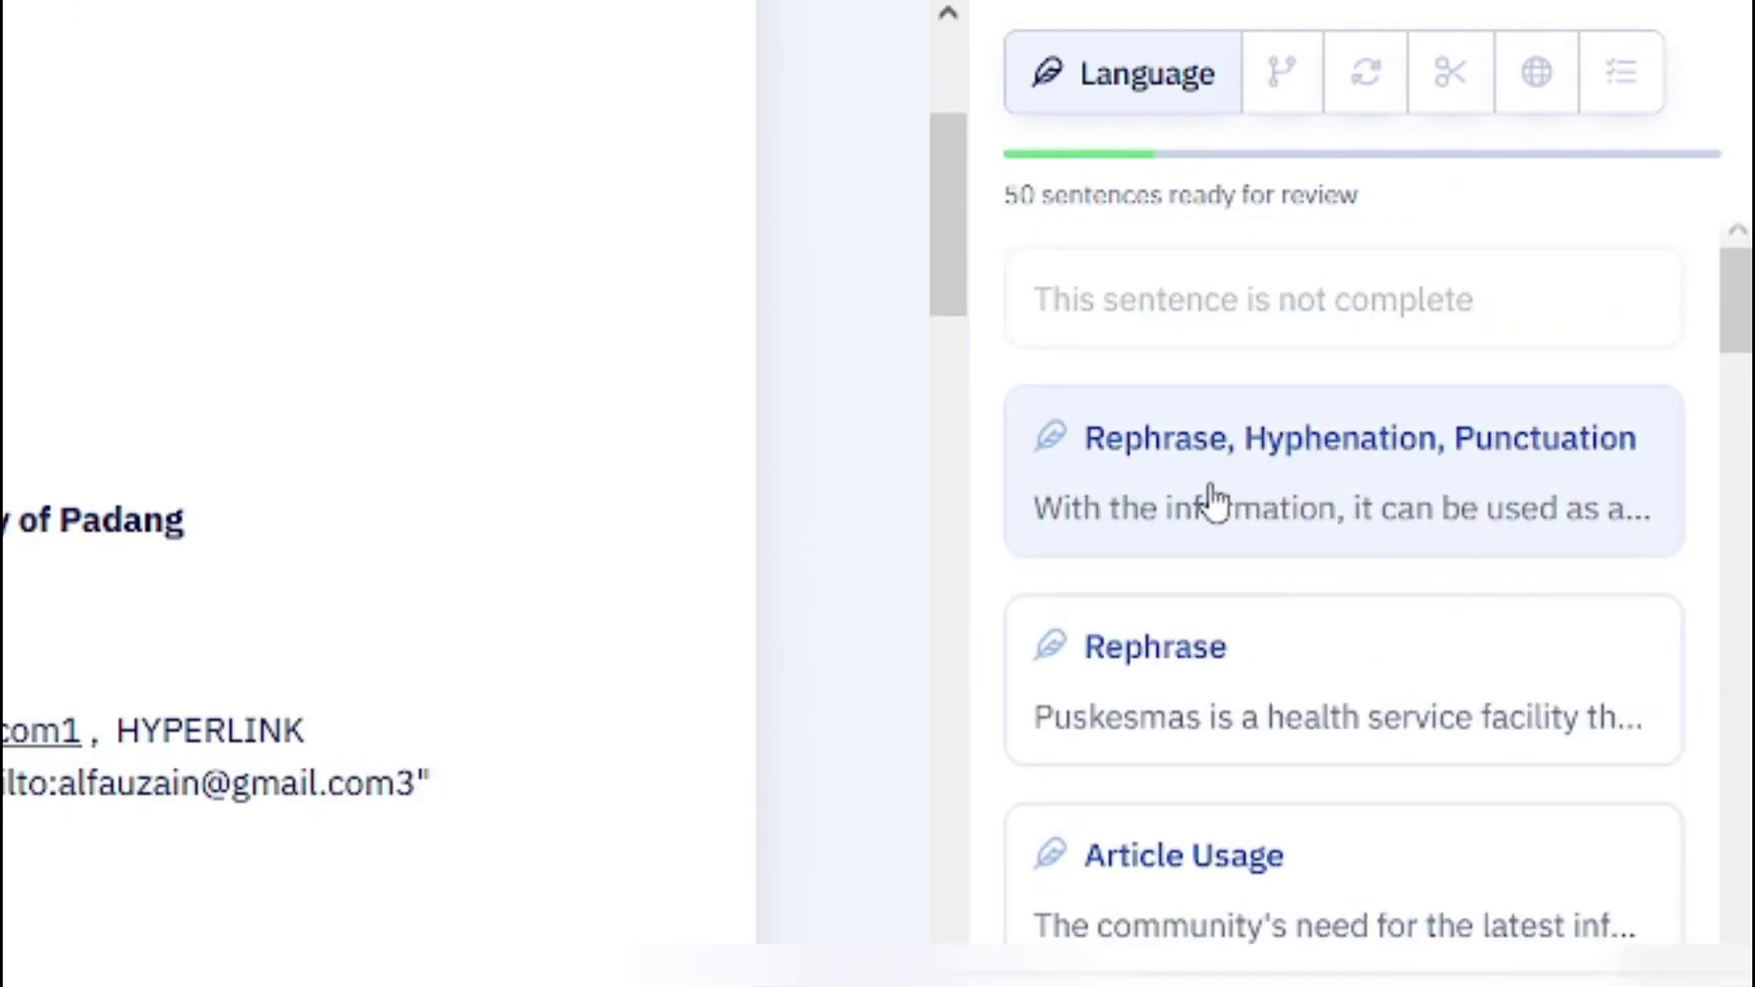
scroll(1334, 672, down, 3)
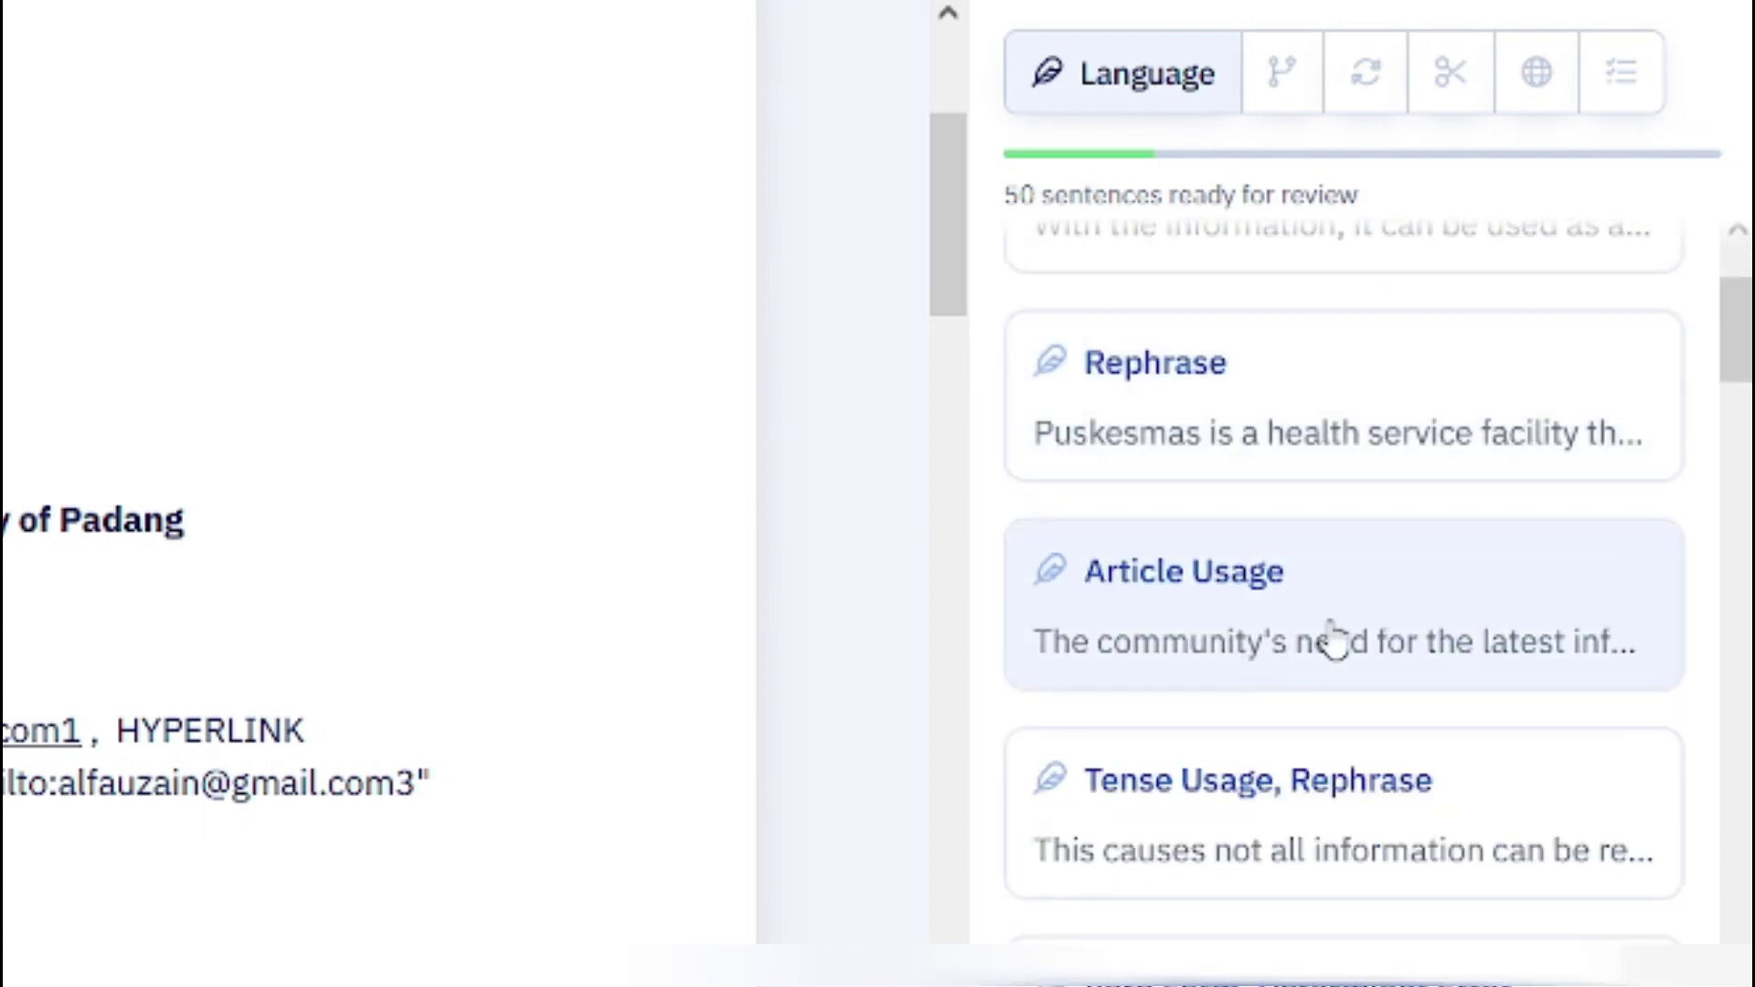
scroll(1348, 658, down, 8)
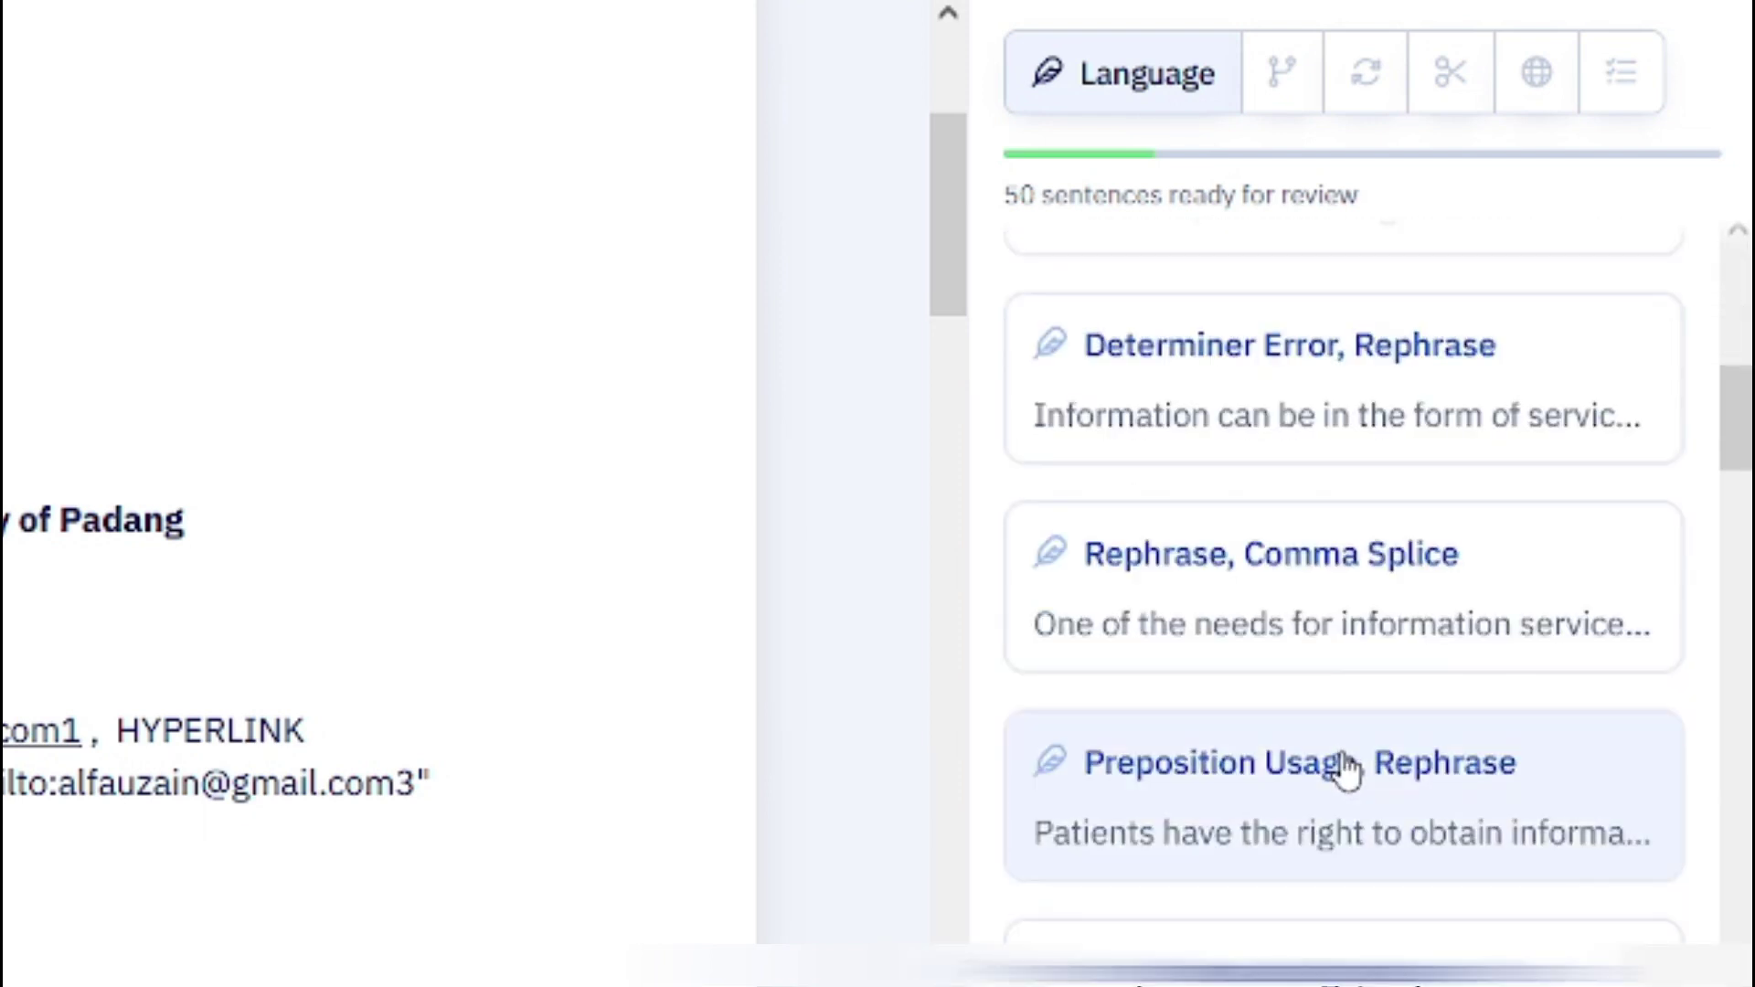
Step: Review the first Language suggestion against its Introduction sentence beginning "With the information", and accept all of its rephrasing, hyphenation and punctuation changes
scroll(1348, 768, down, 15)
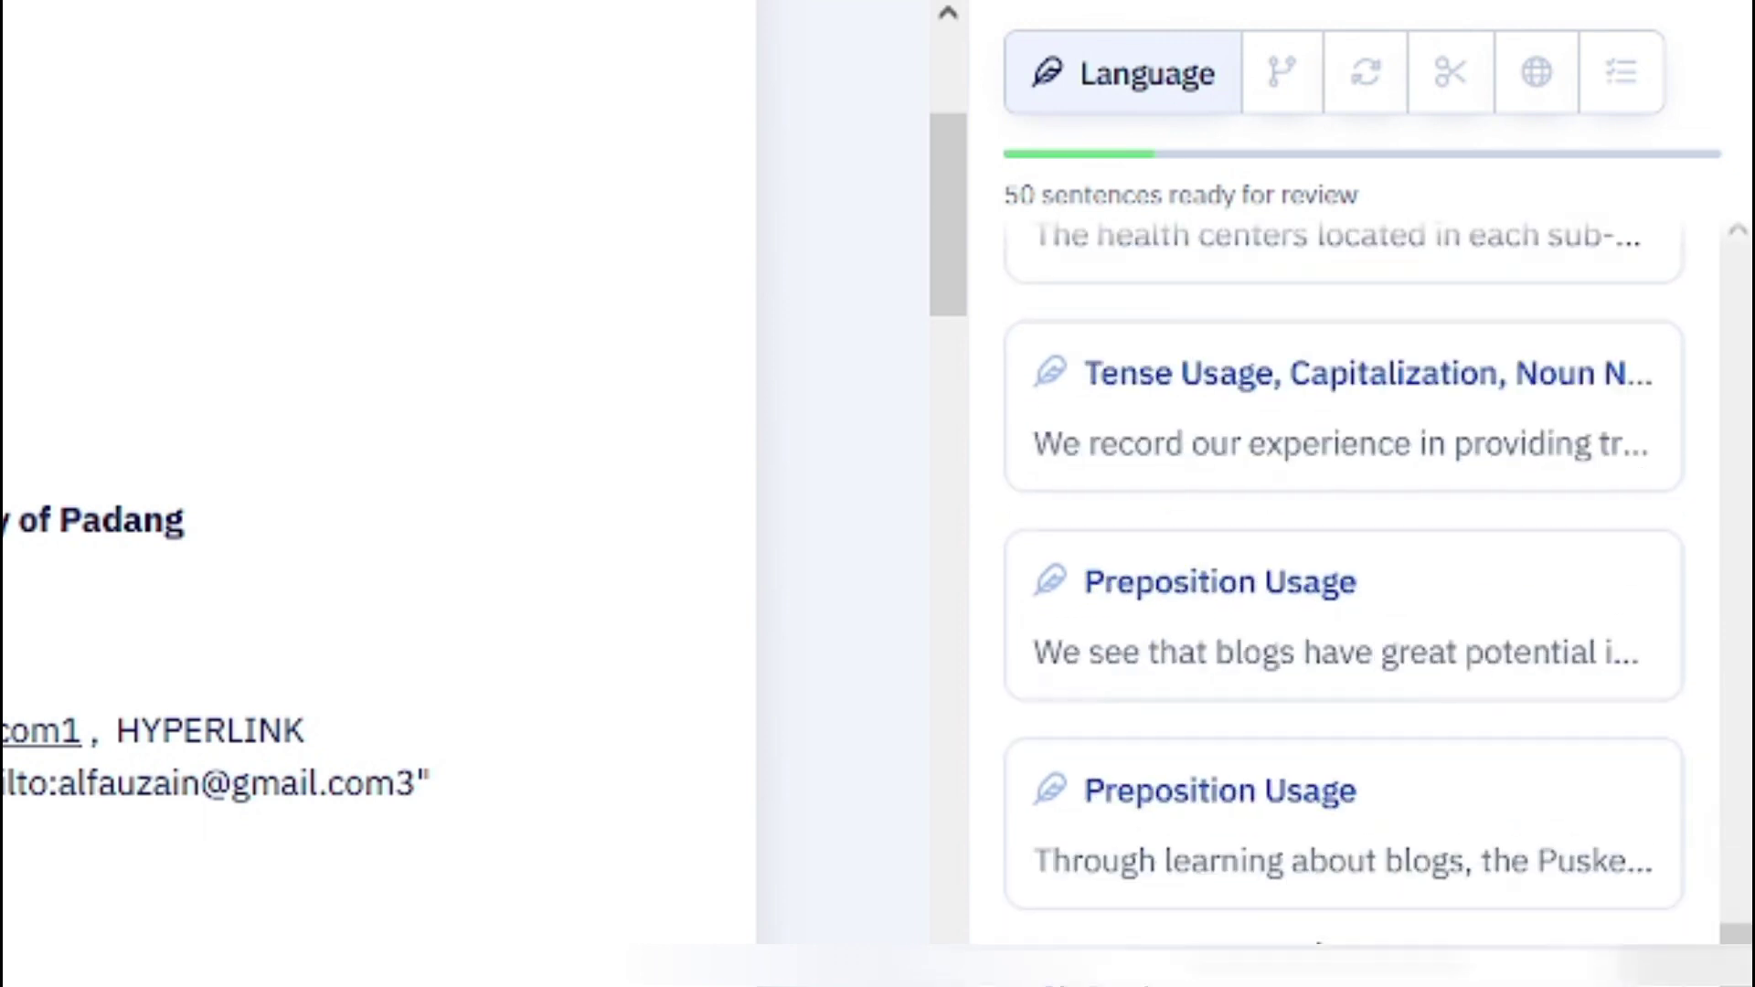
scroll(1318, 942, up, 20)
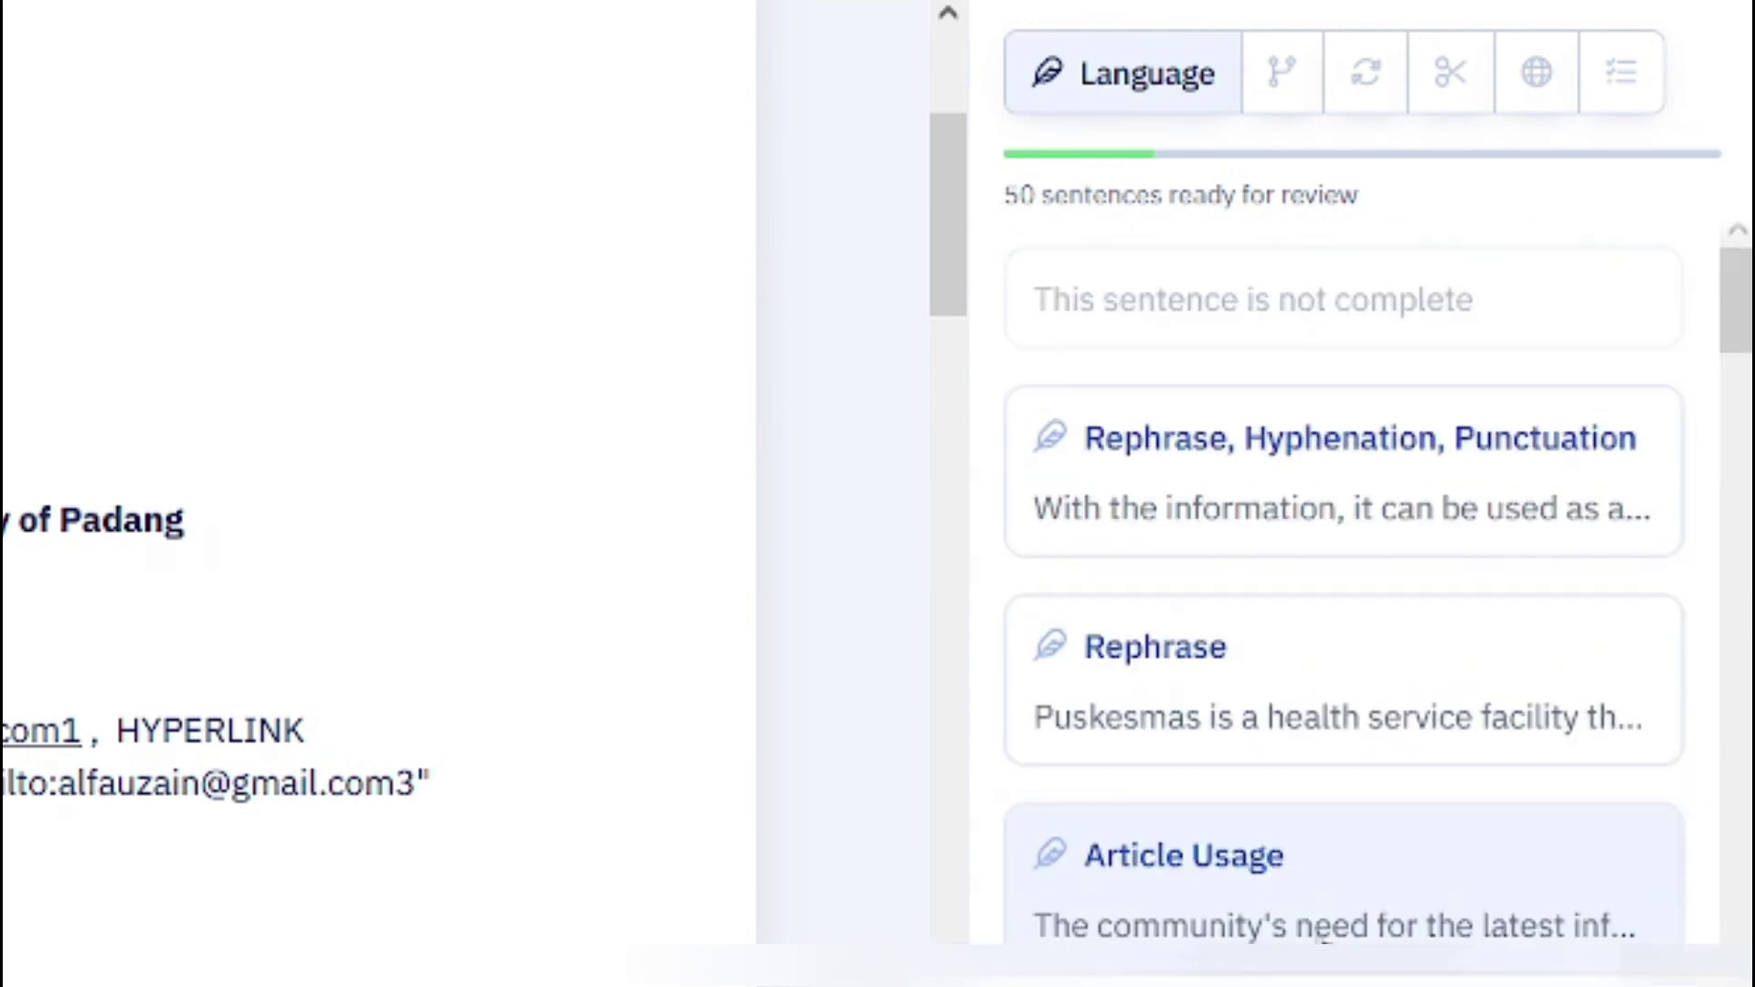
click(1386, 454)
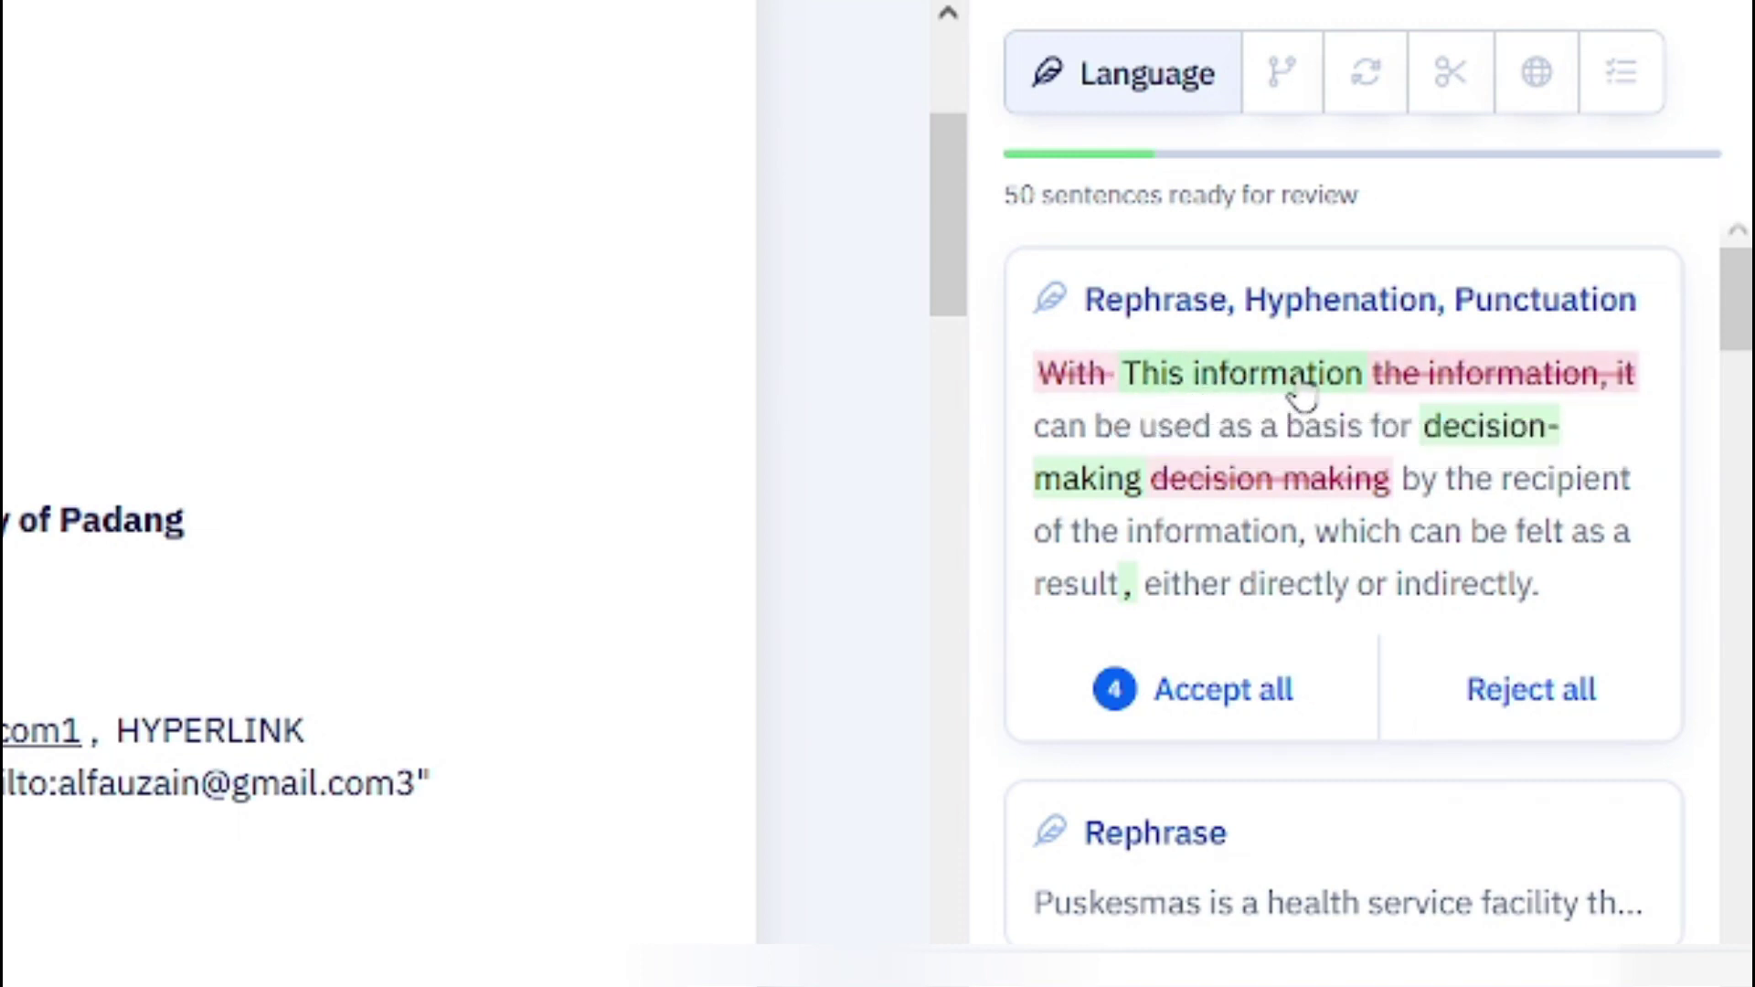
scroll(548, 528, down, 10)
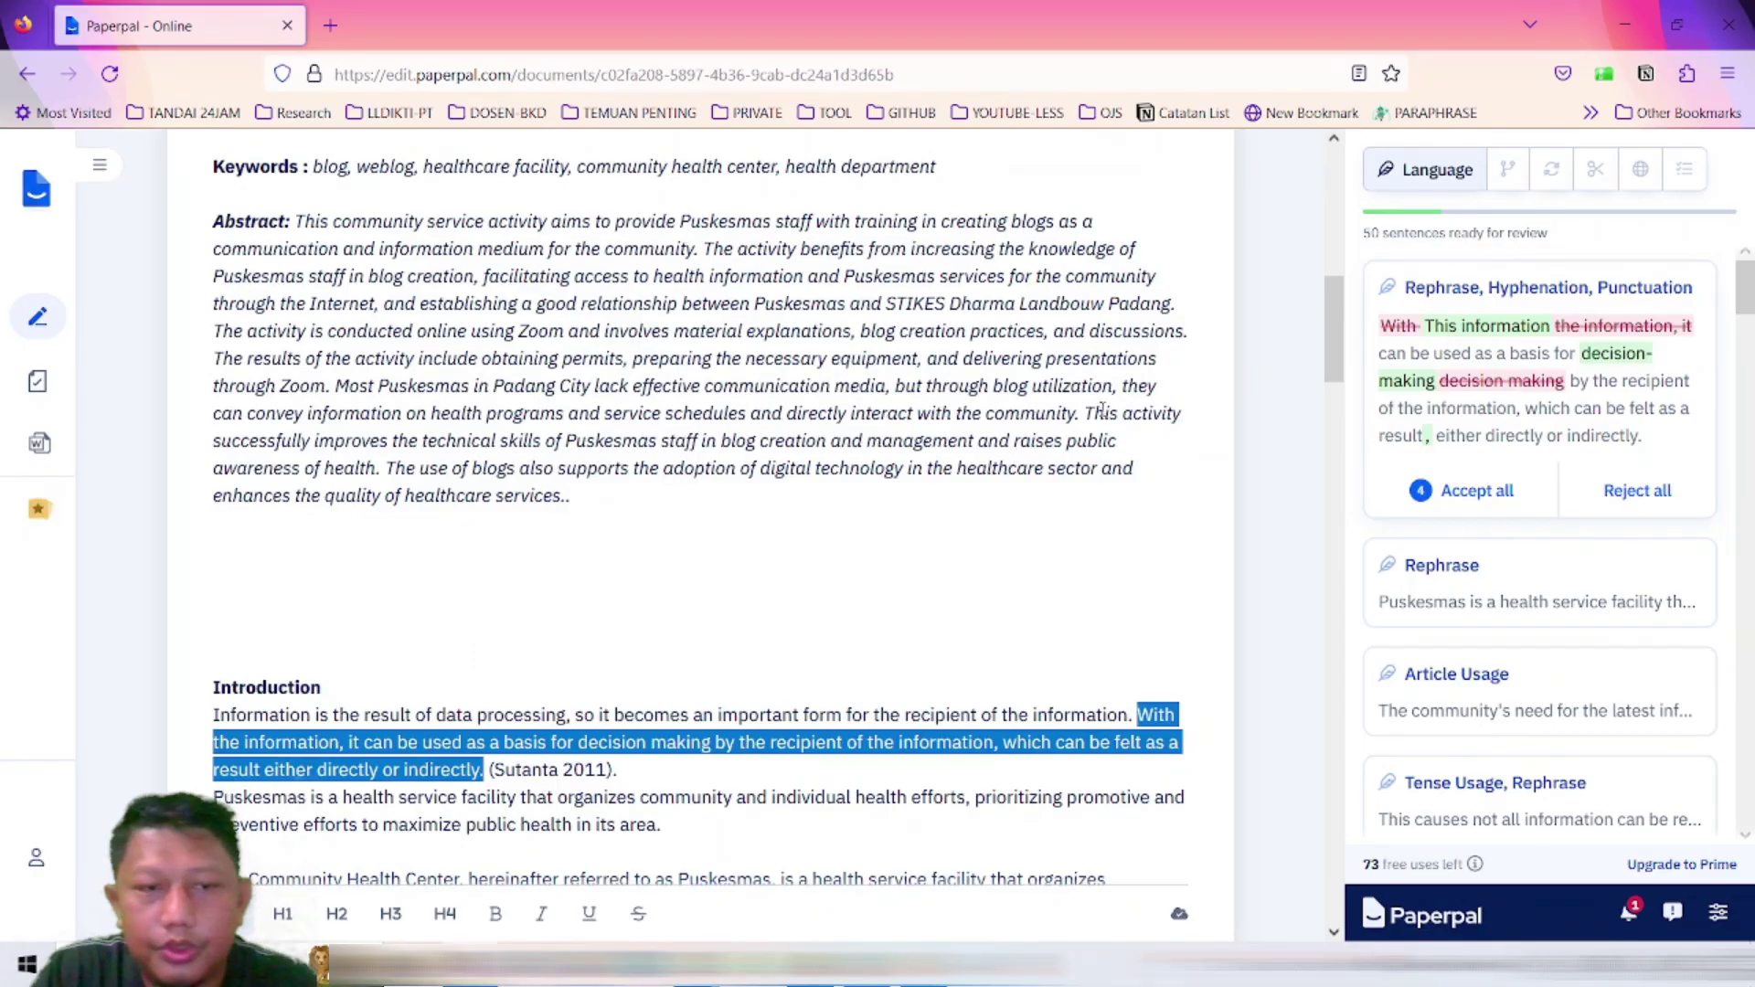
scroll(796, 523, down, 3)
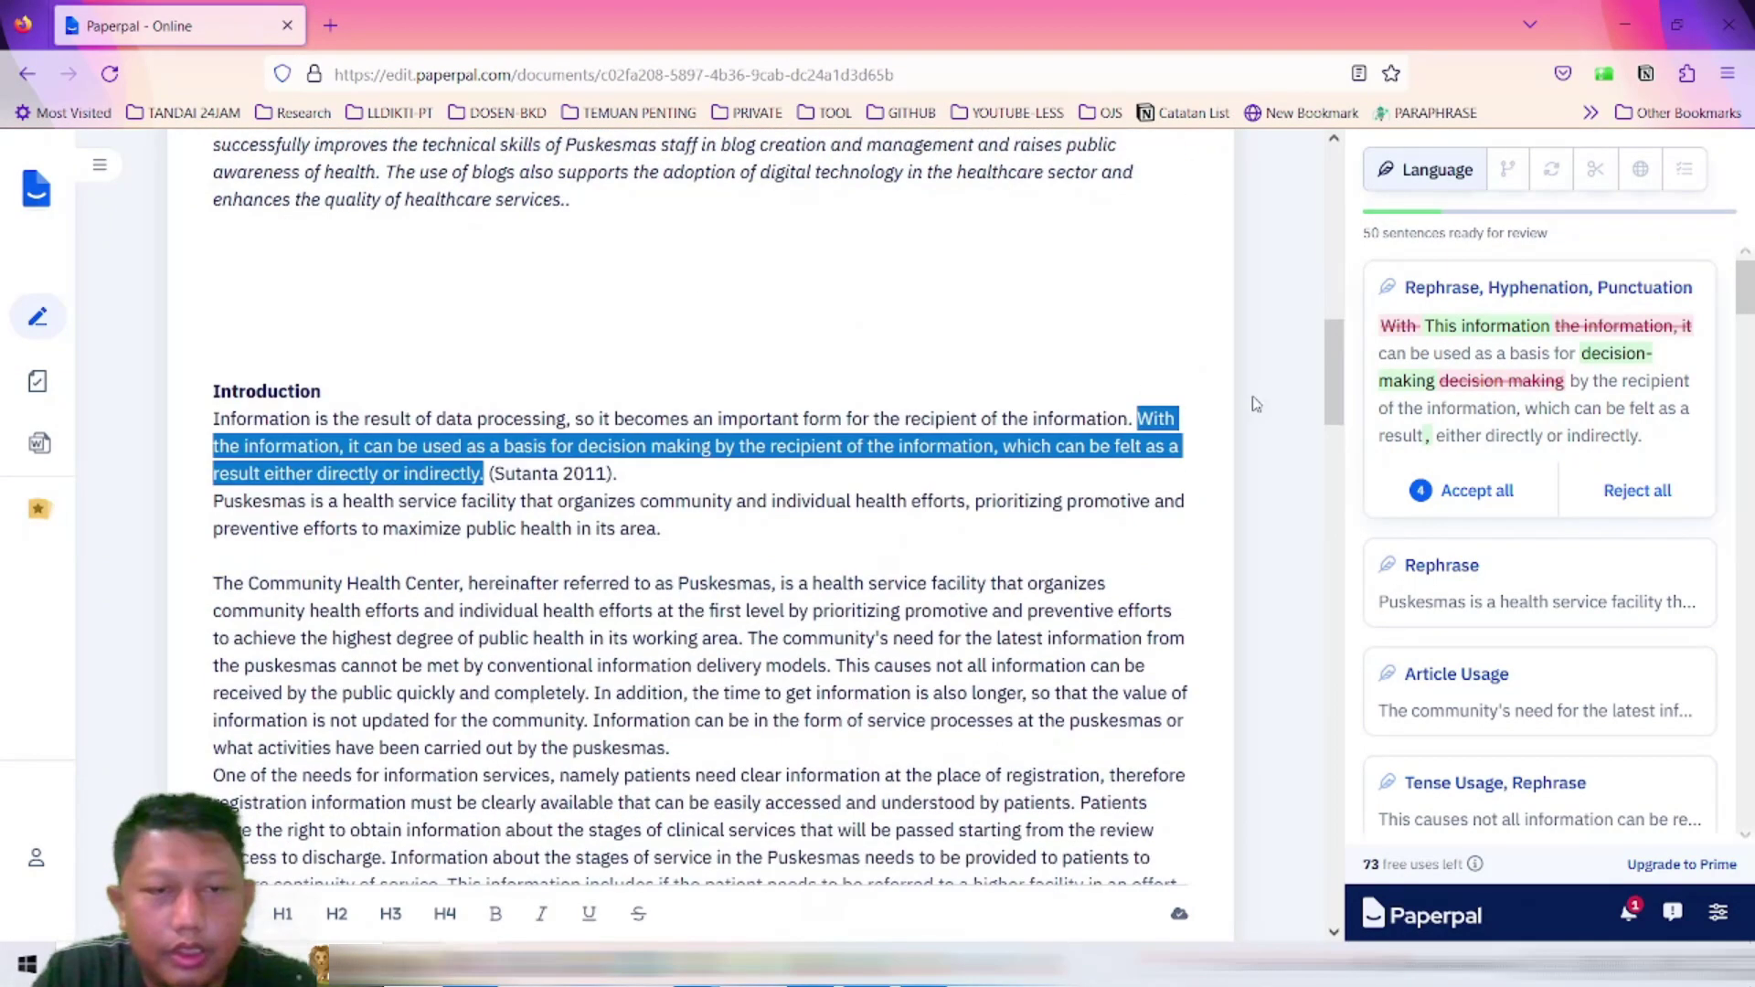
scroll(1250, 384, down, 3)
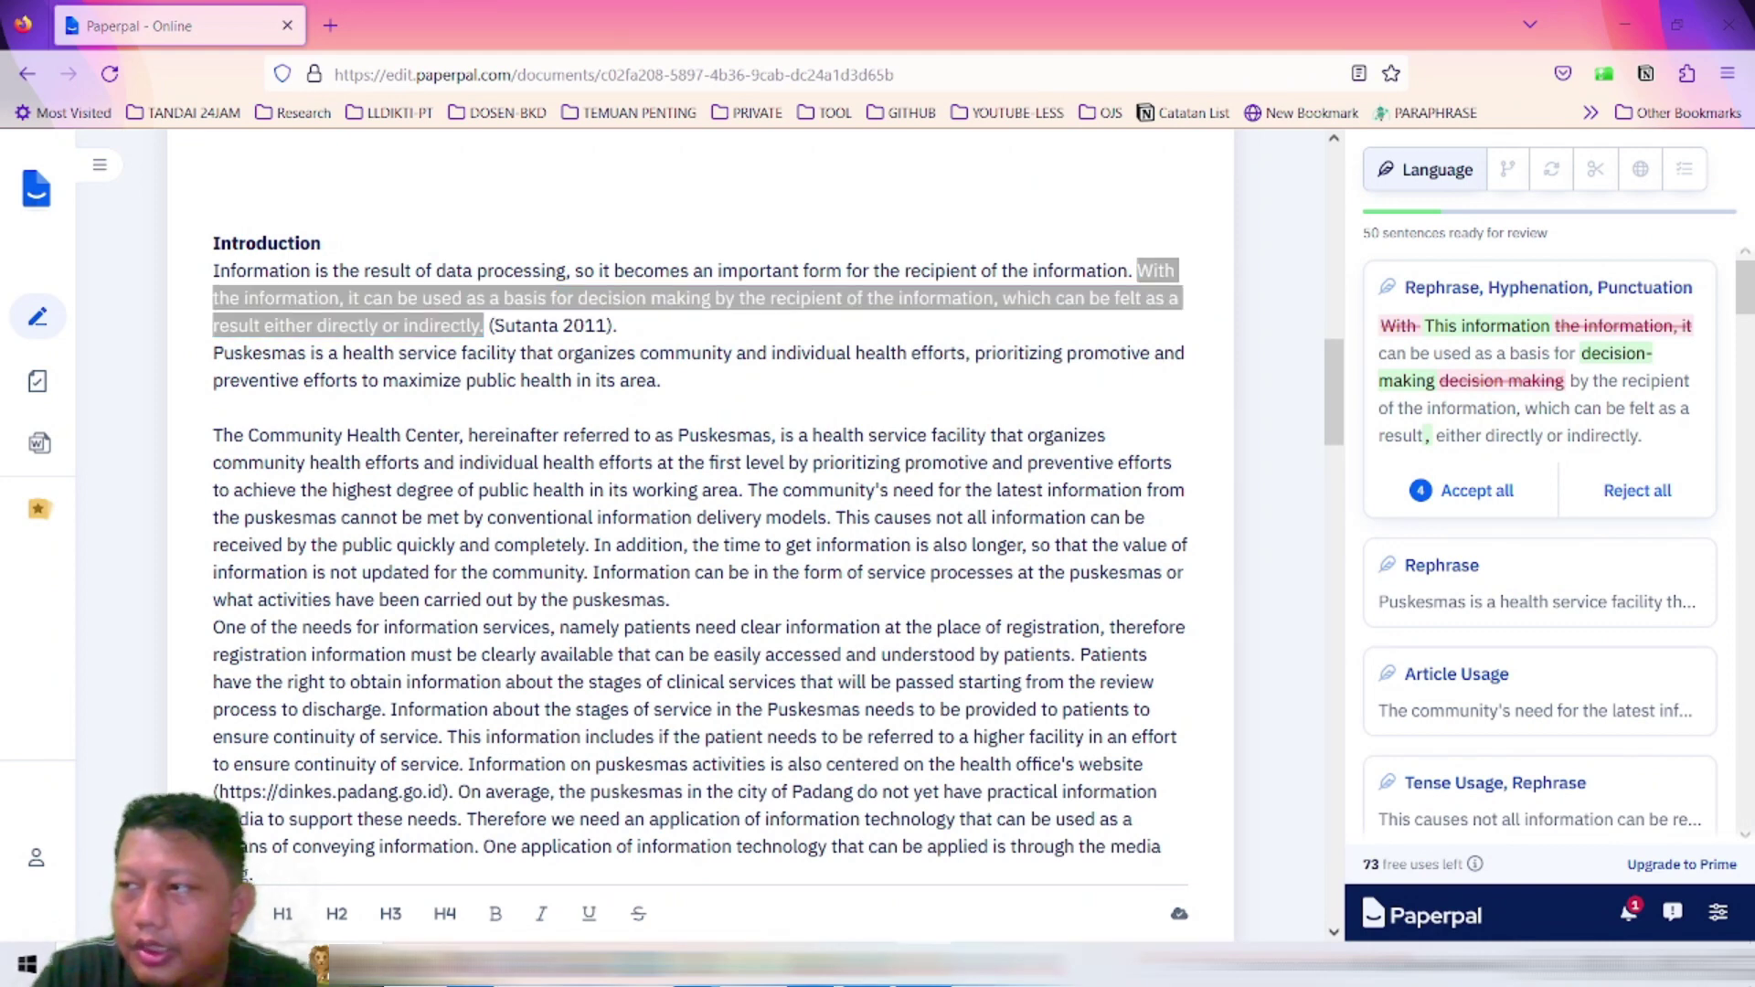
click(1092, 313)
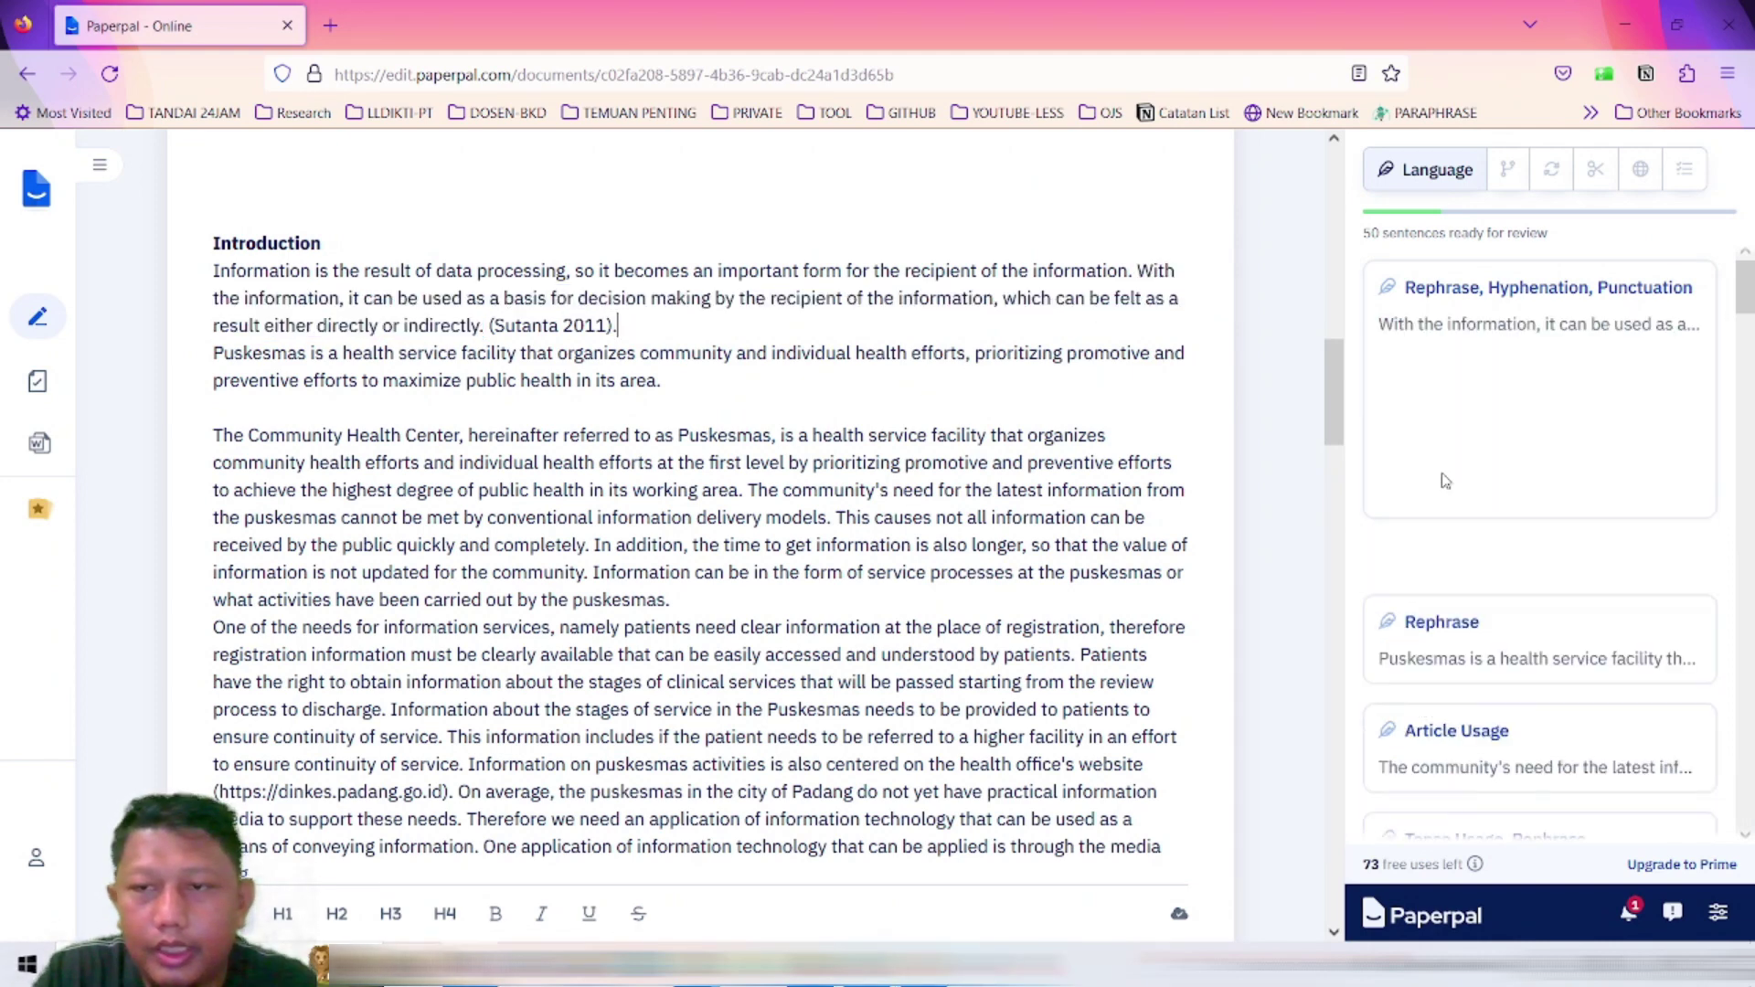
click(1467, 329)
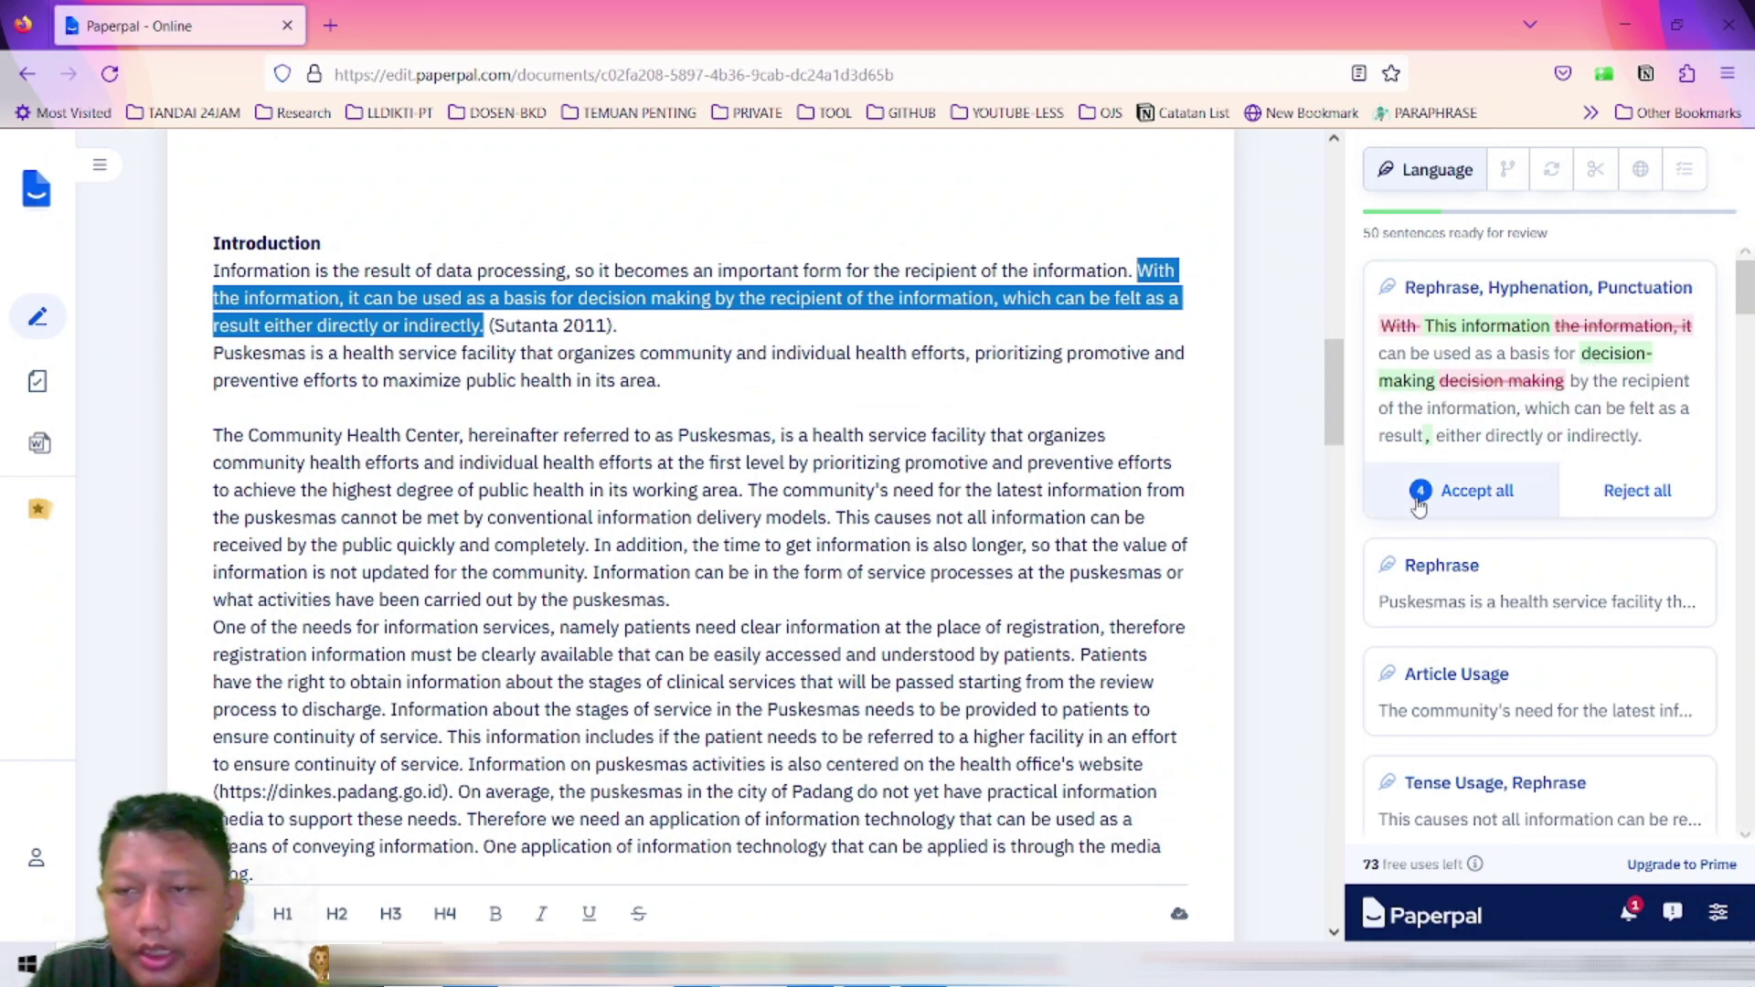
click(1480, 495)
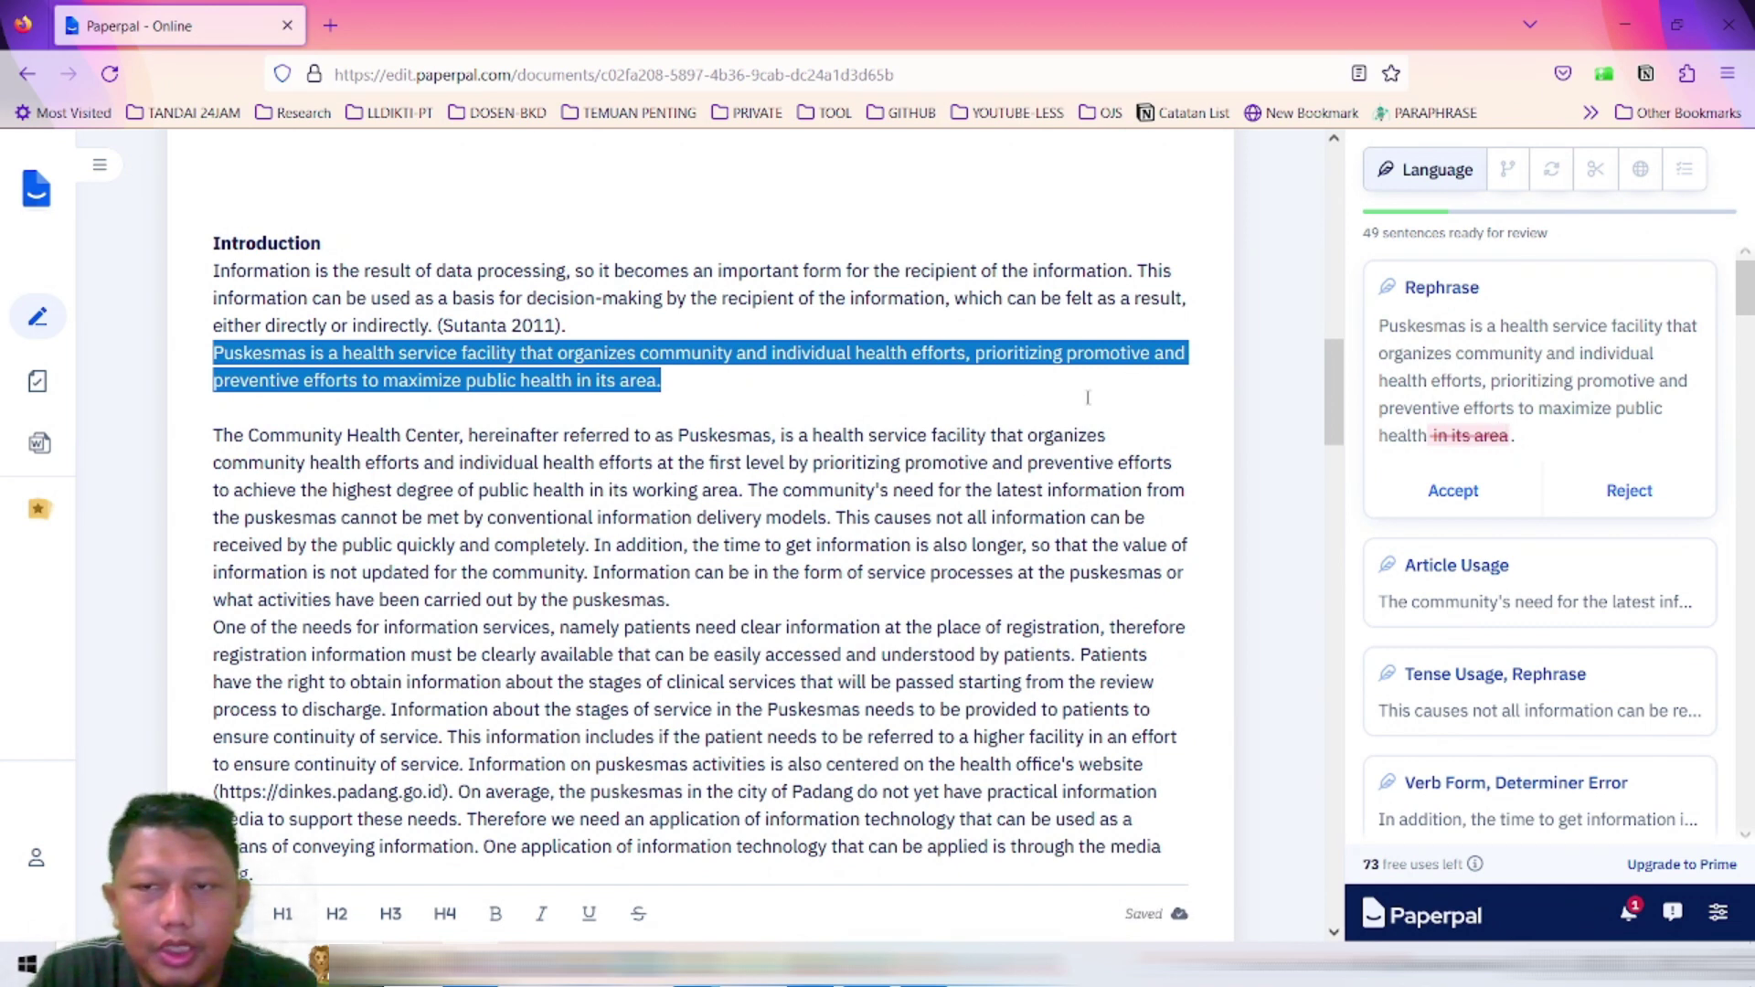
Step: Accept the suggestions to delete "in its area" from the Puskesmas sentence and "the" before "puskesmas" in the community's need sentence
scroll(1543, 431, down, 2)
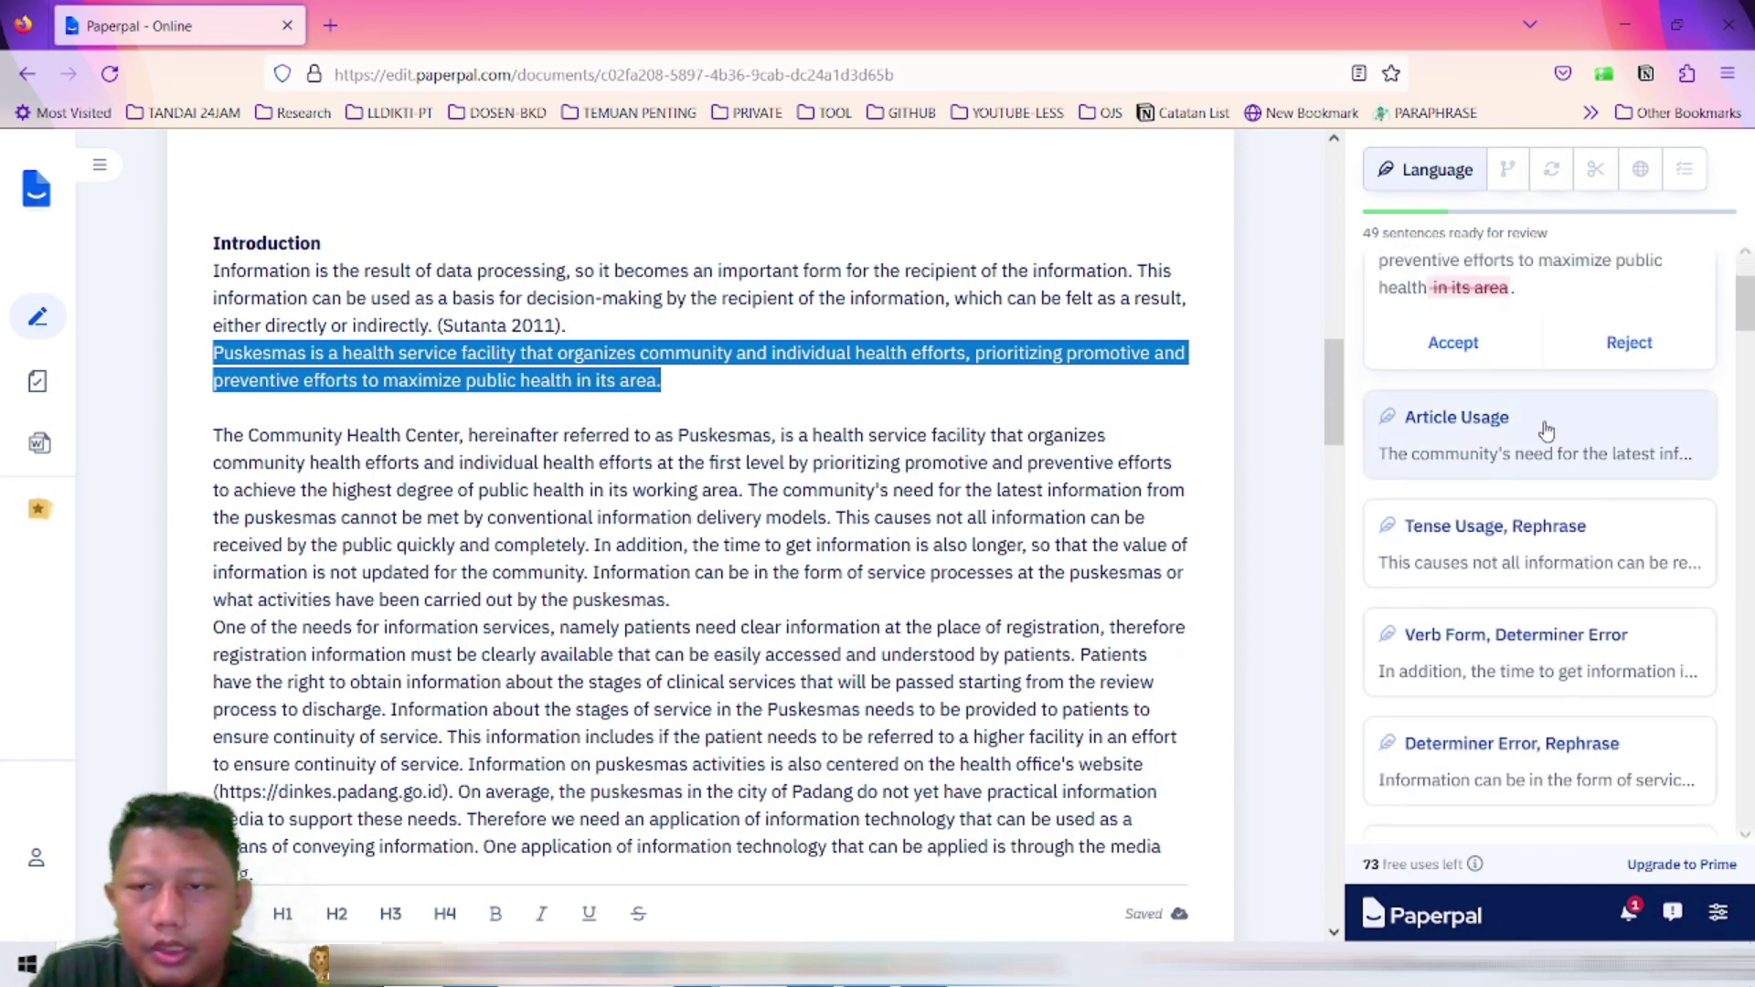
scroll(1541, 425, up, 2)
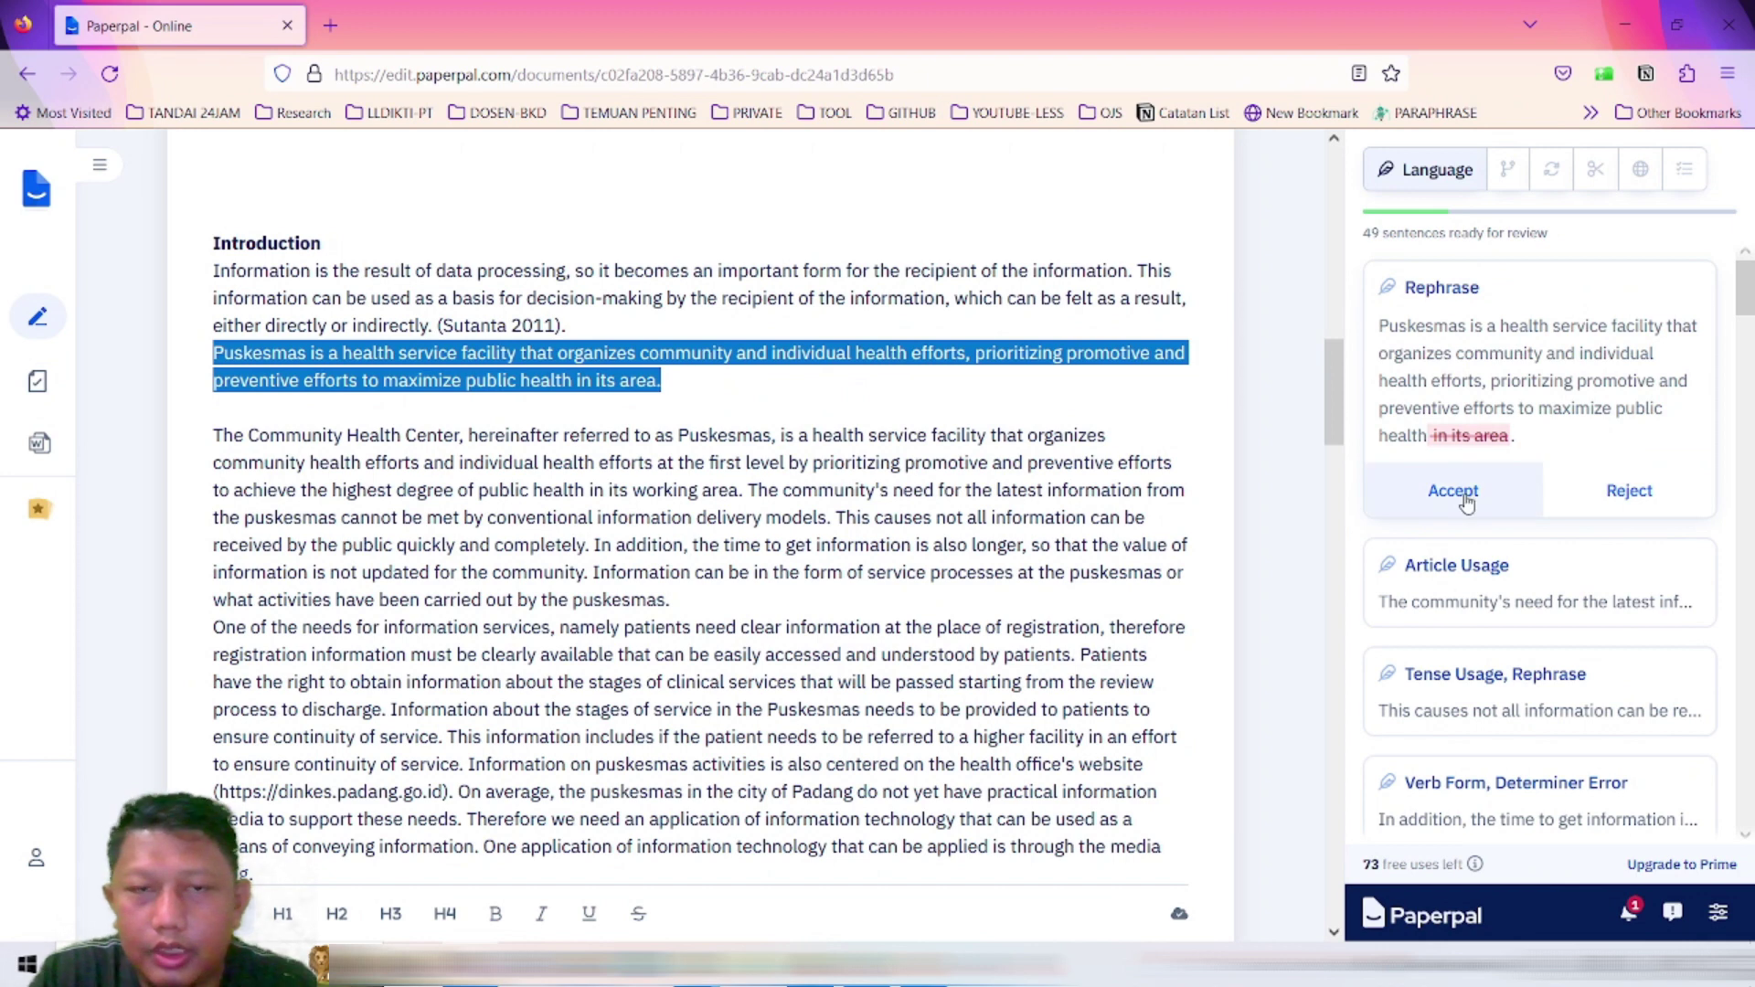
click(1453, 490)
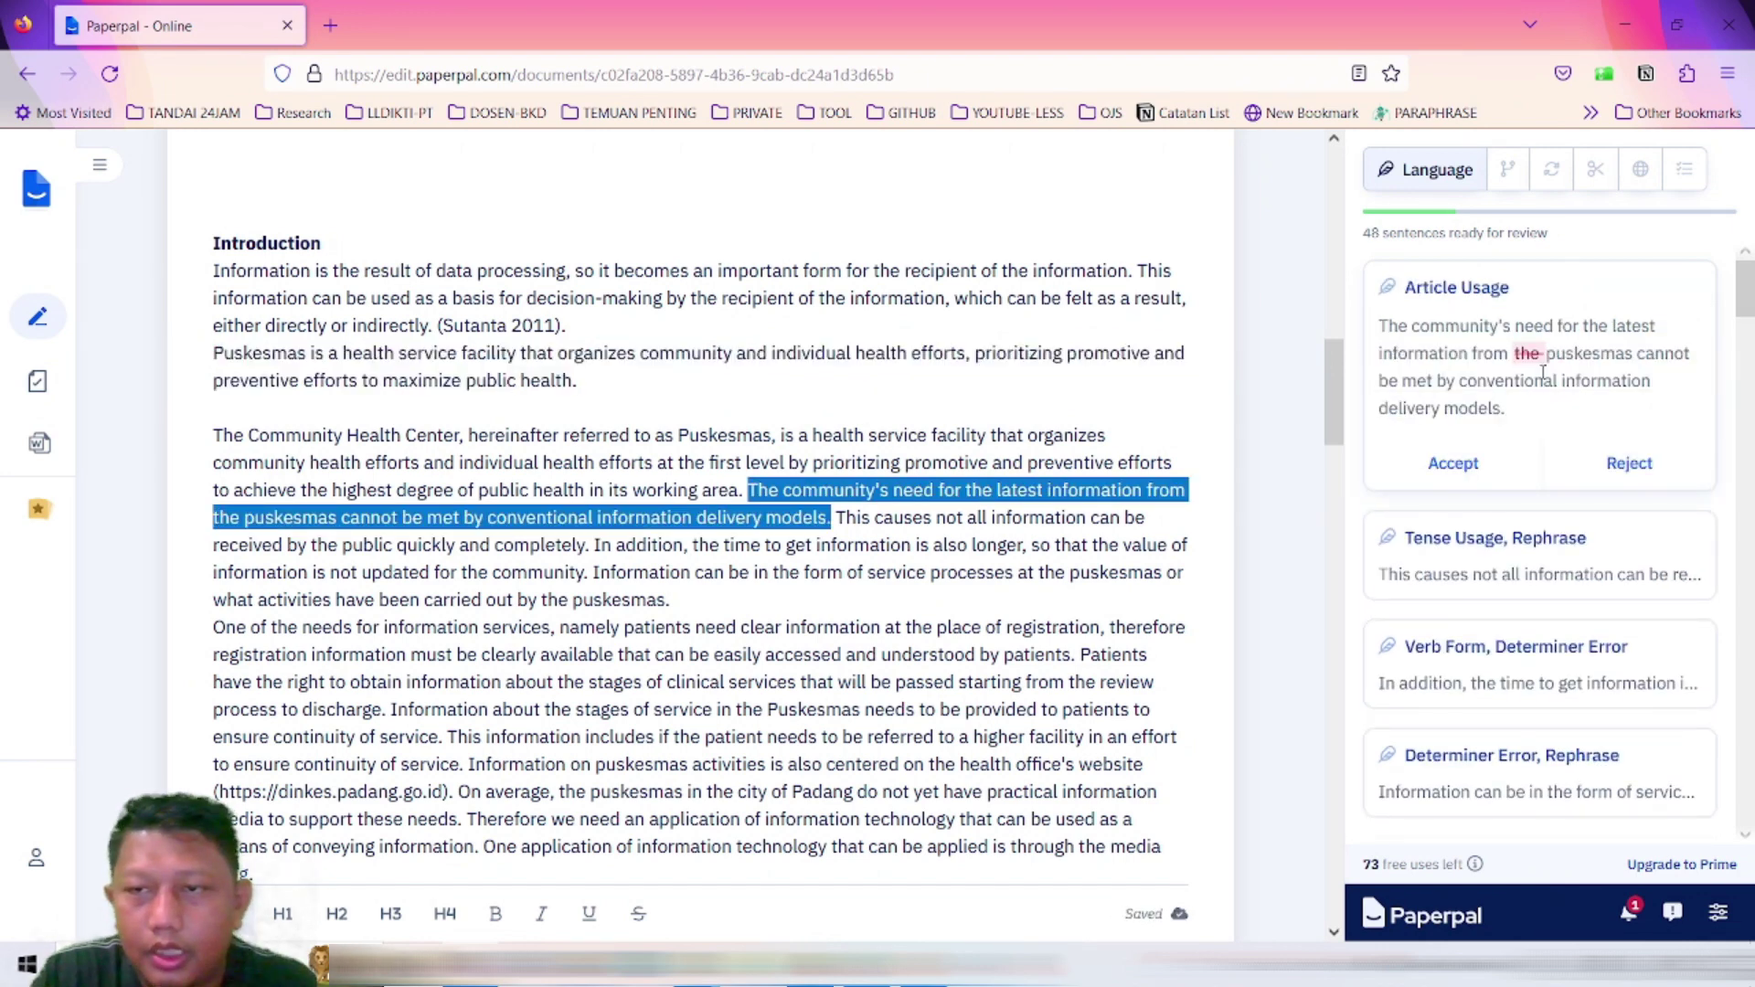
mouse_move(1529, 364)
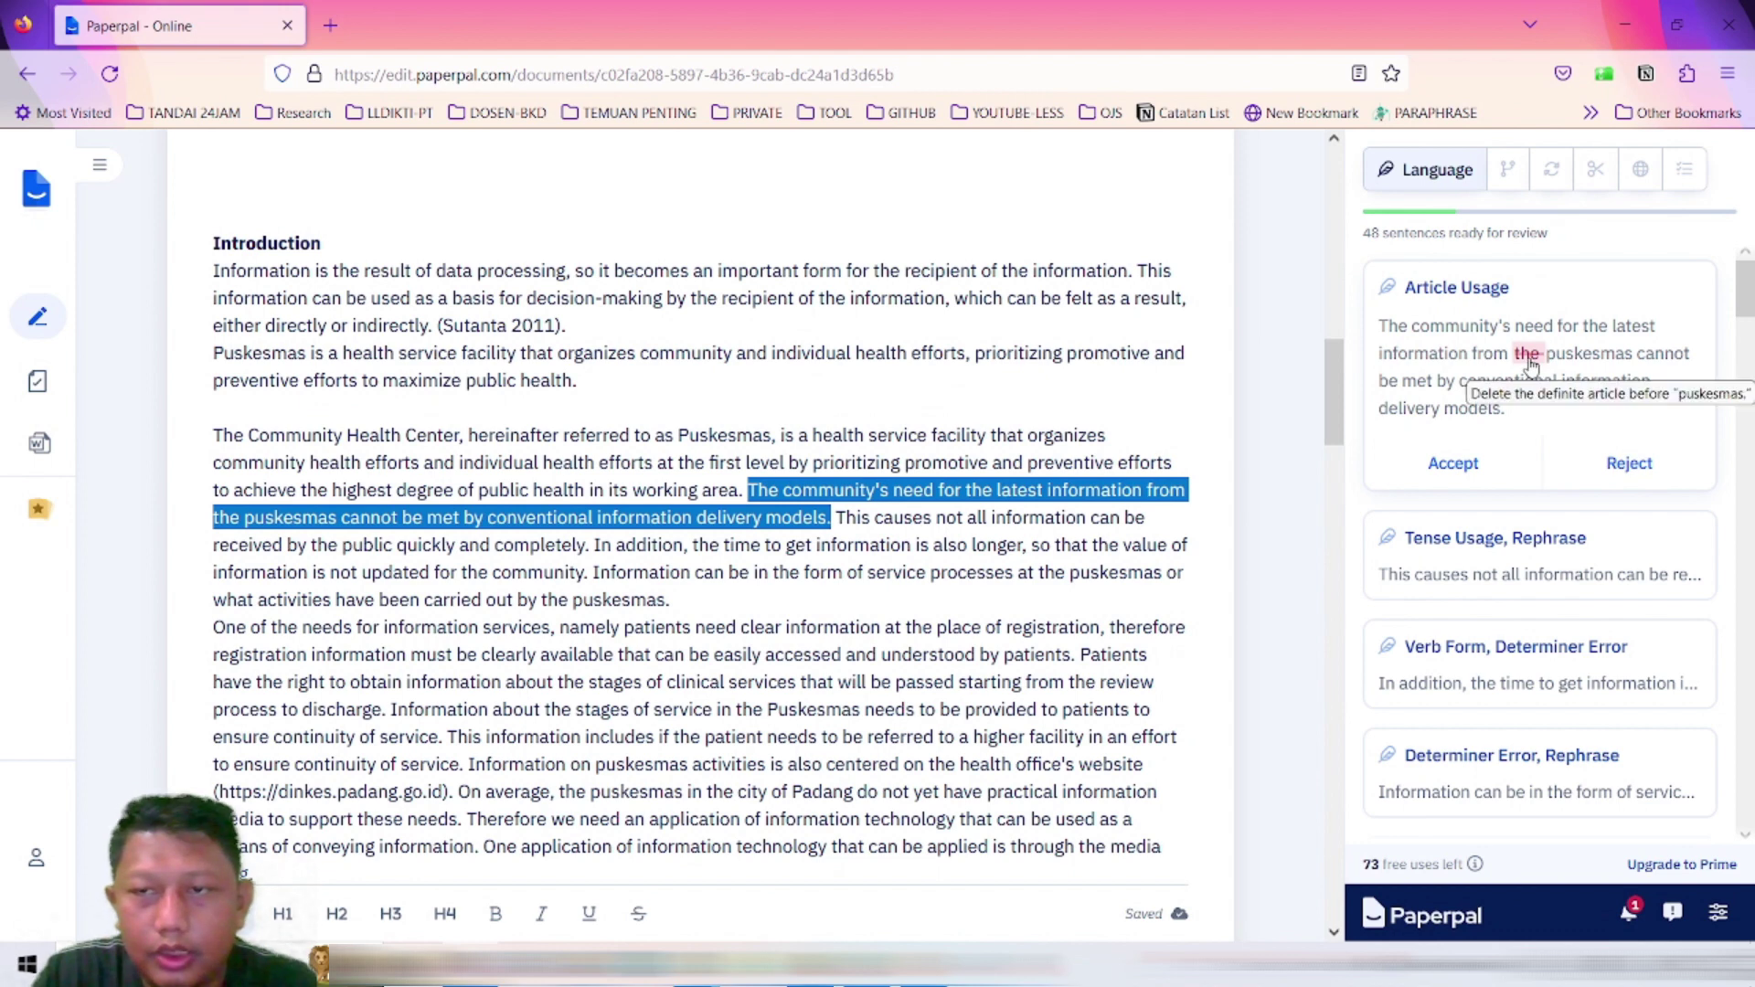
click(1488, 470)
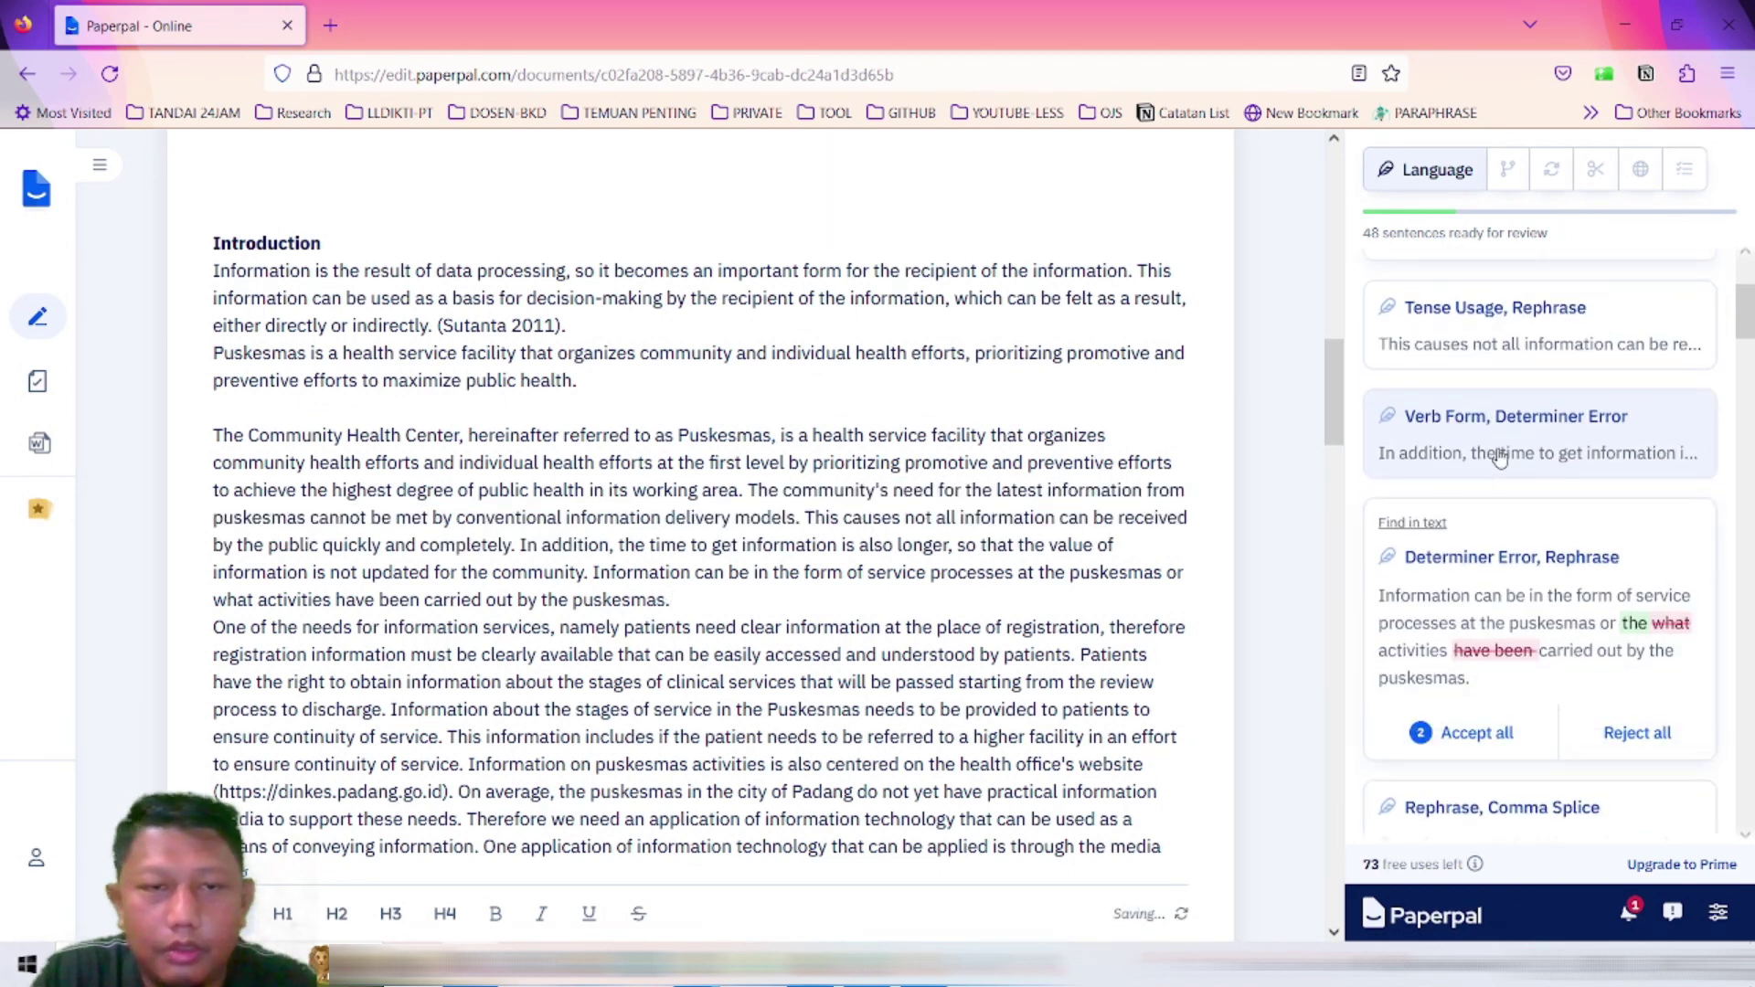
Step: Skim the remaining Language suggestions and look over the article from the Method section back to its header and abstract
scroll(1526, 420, down, 10)
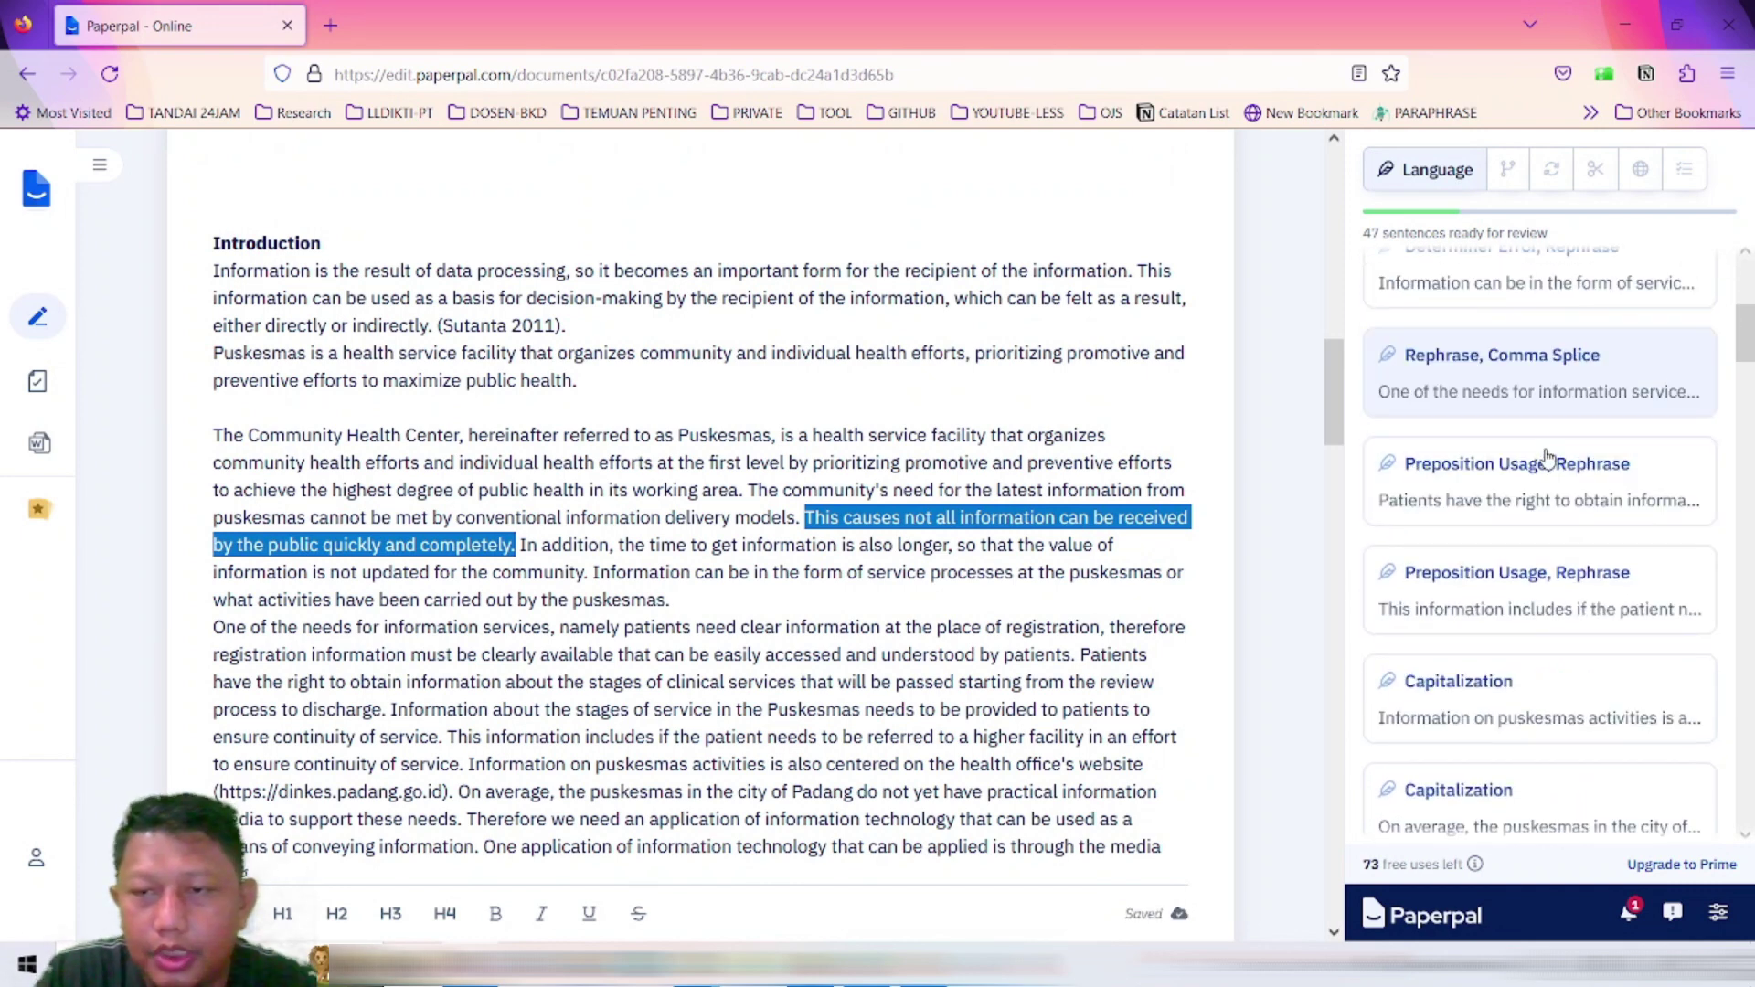
scroll(1544, 457, down, 12)
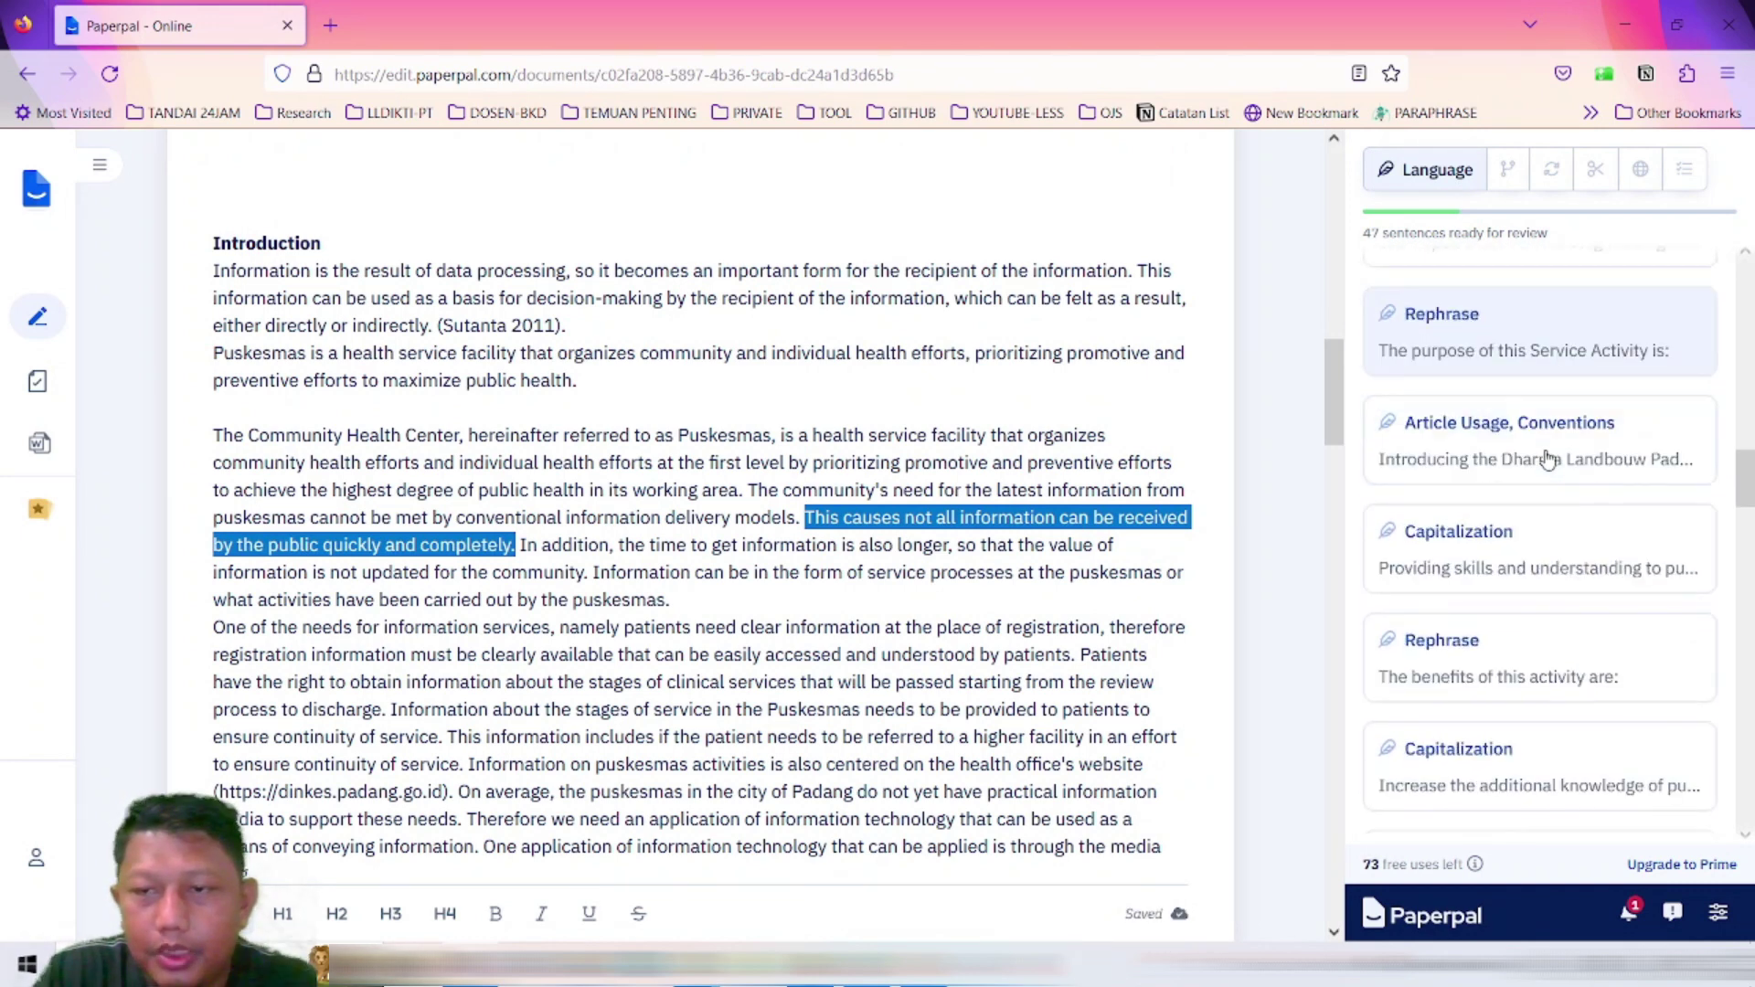
scroll(1540, 502, down, 2)
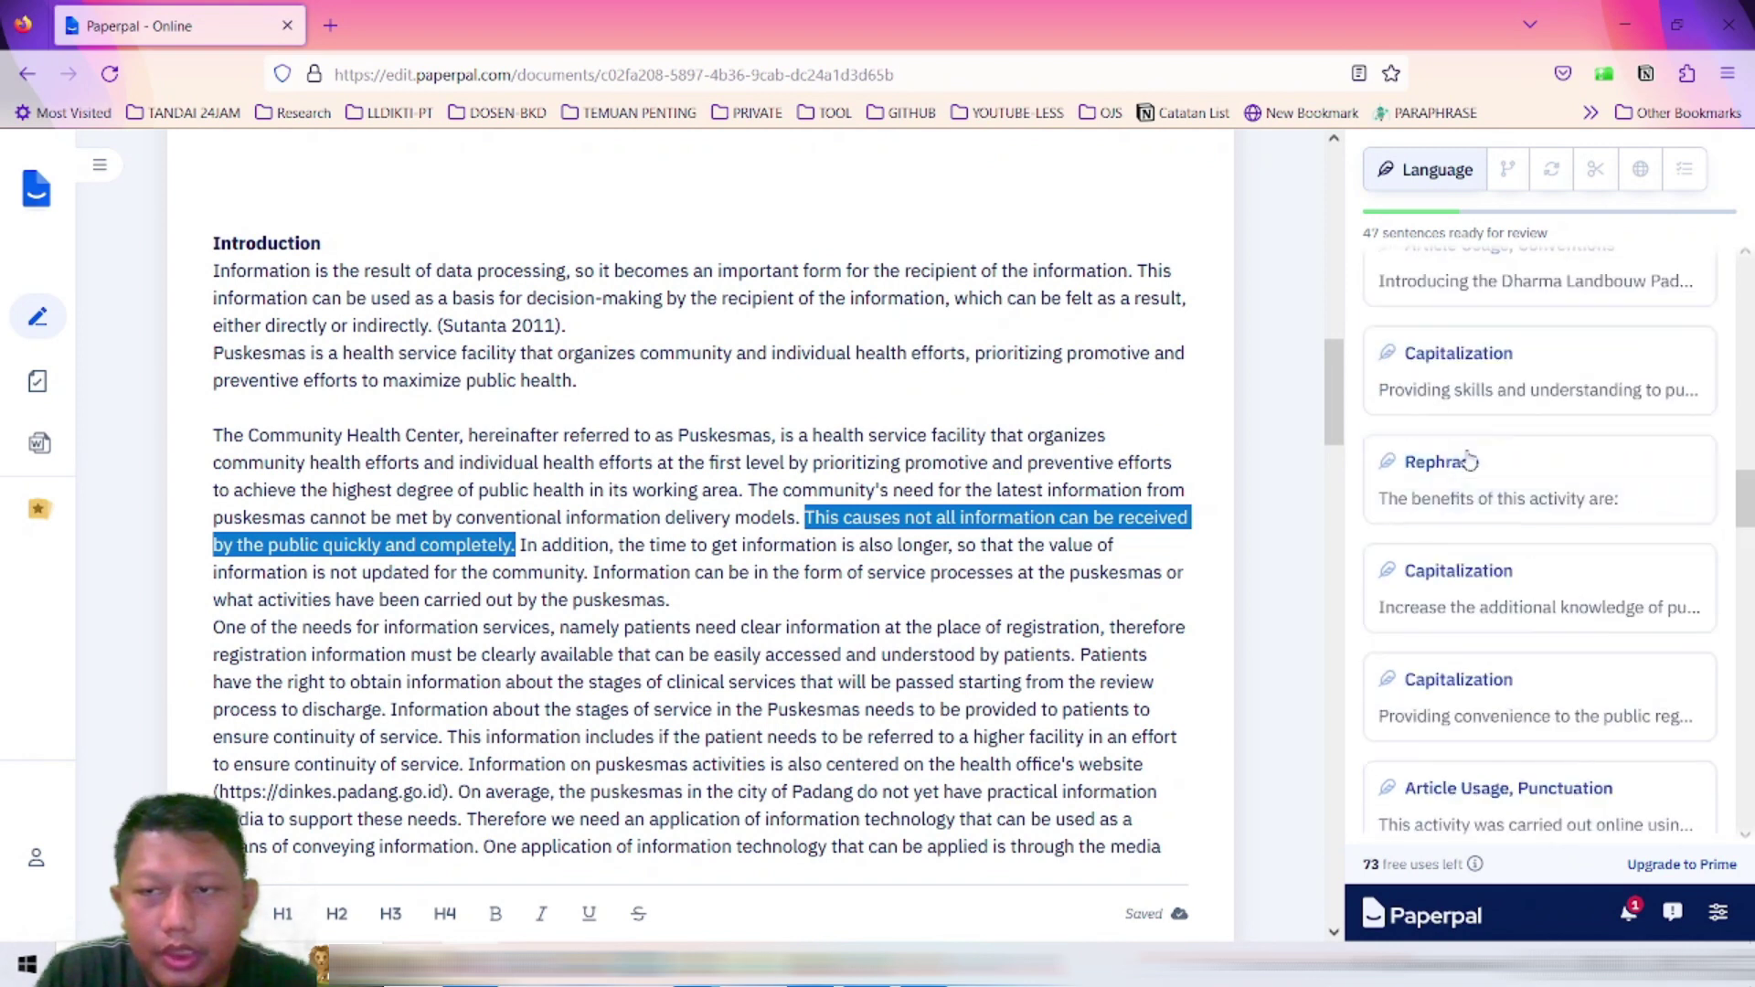
scroll(1528, 551, down, 5)
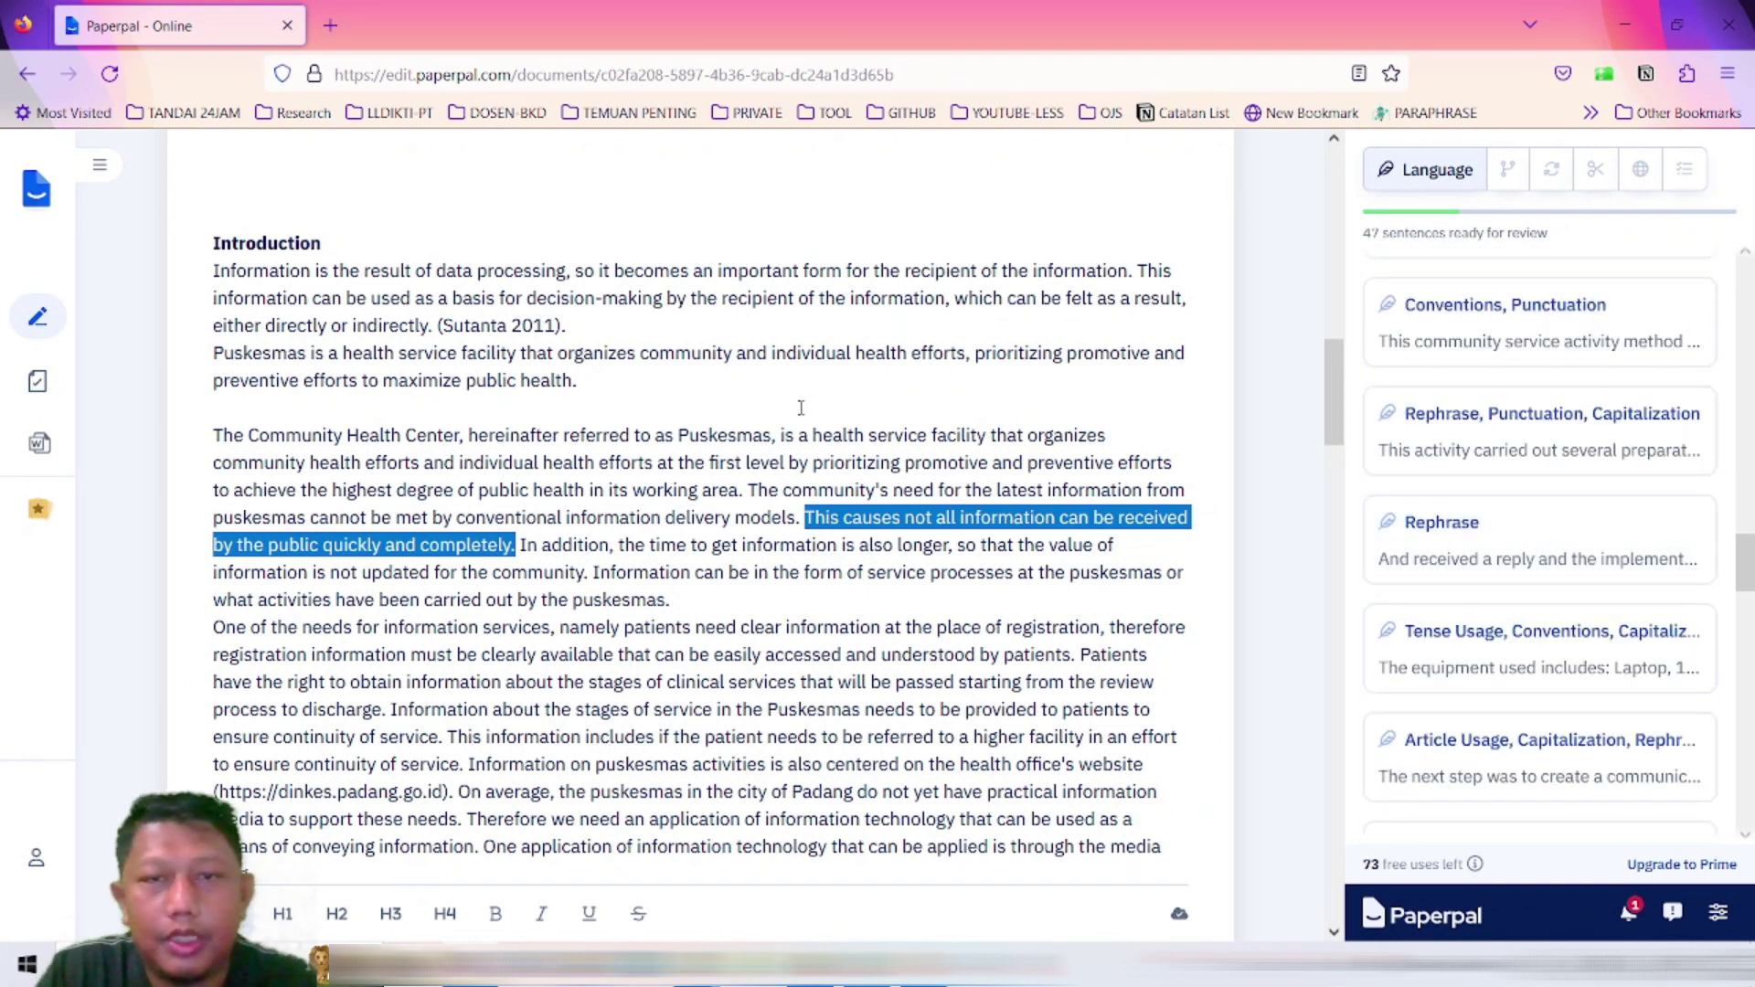
scroll(800, 406, down, 8)
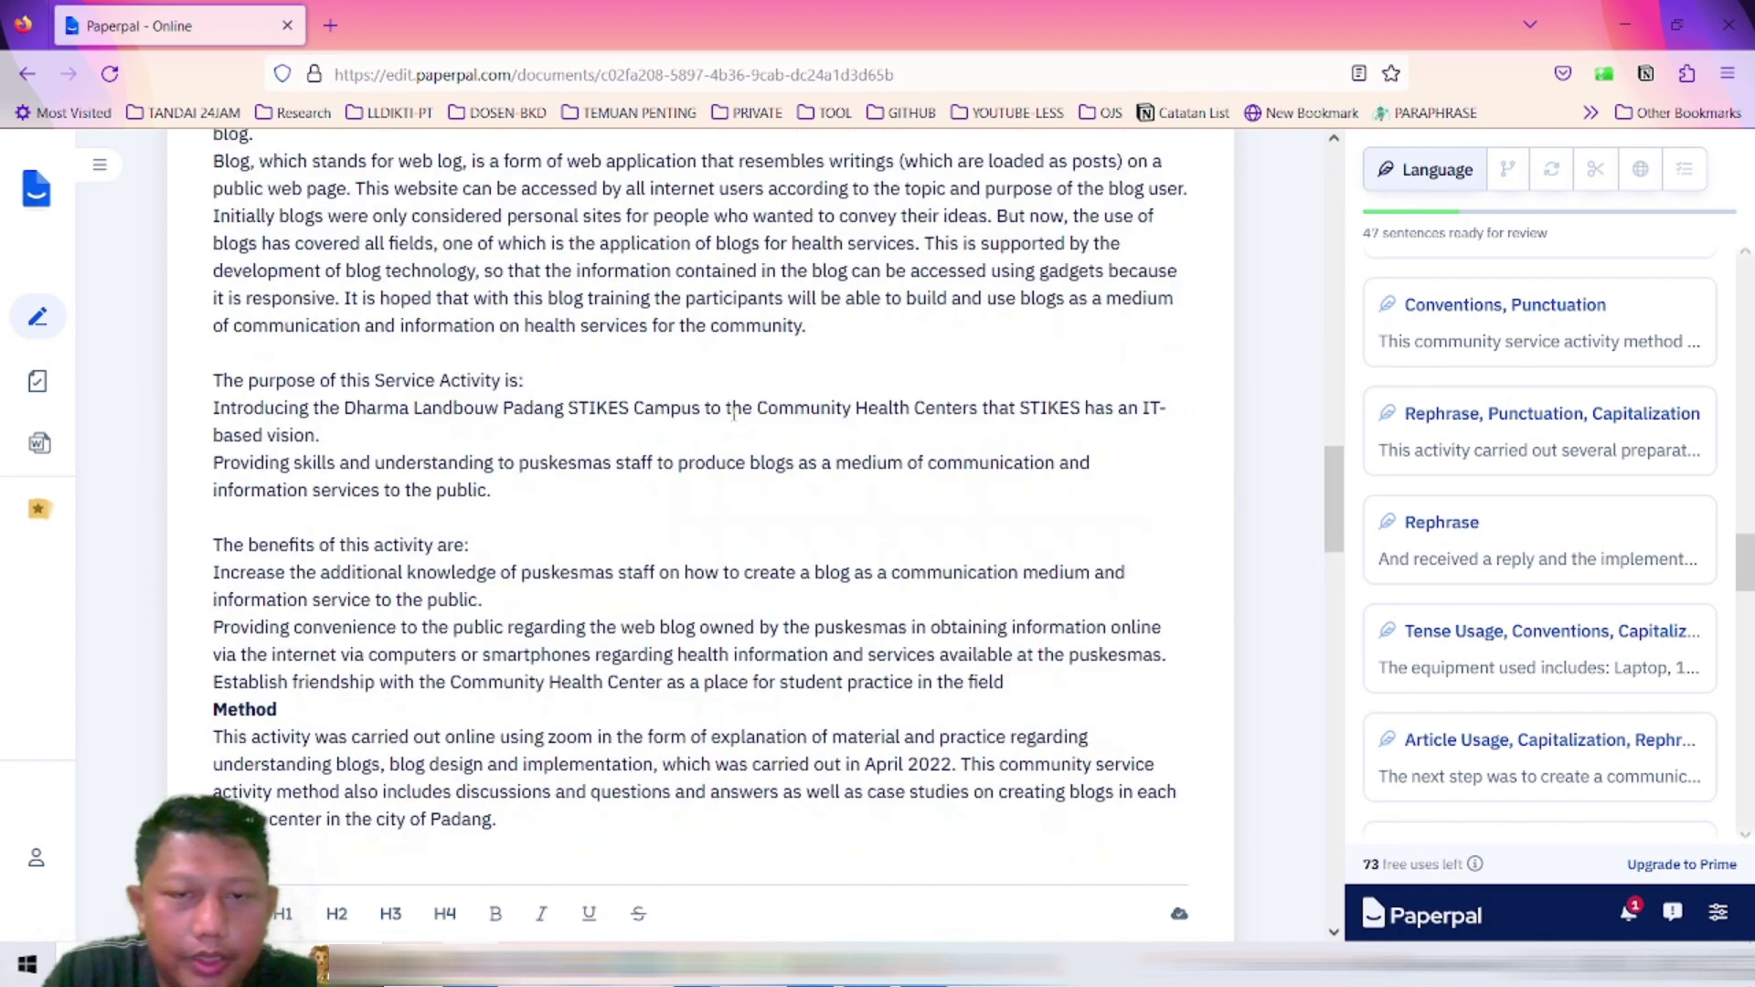
scroll(735, 414, up, 8)
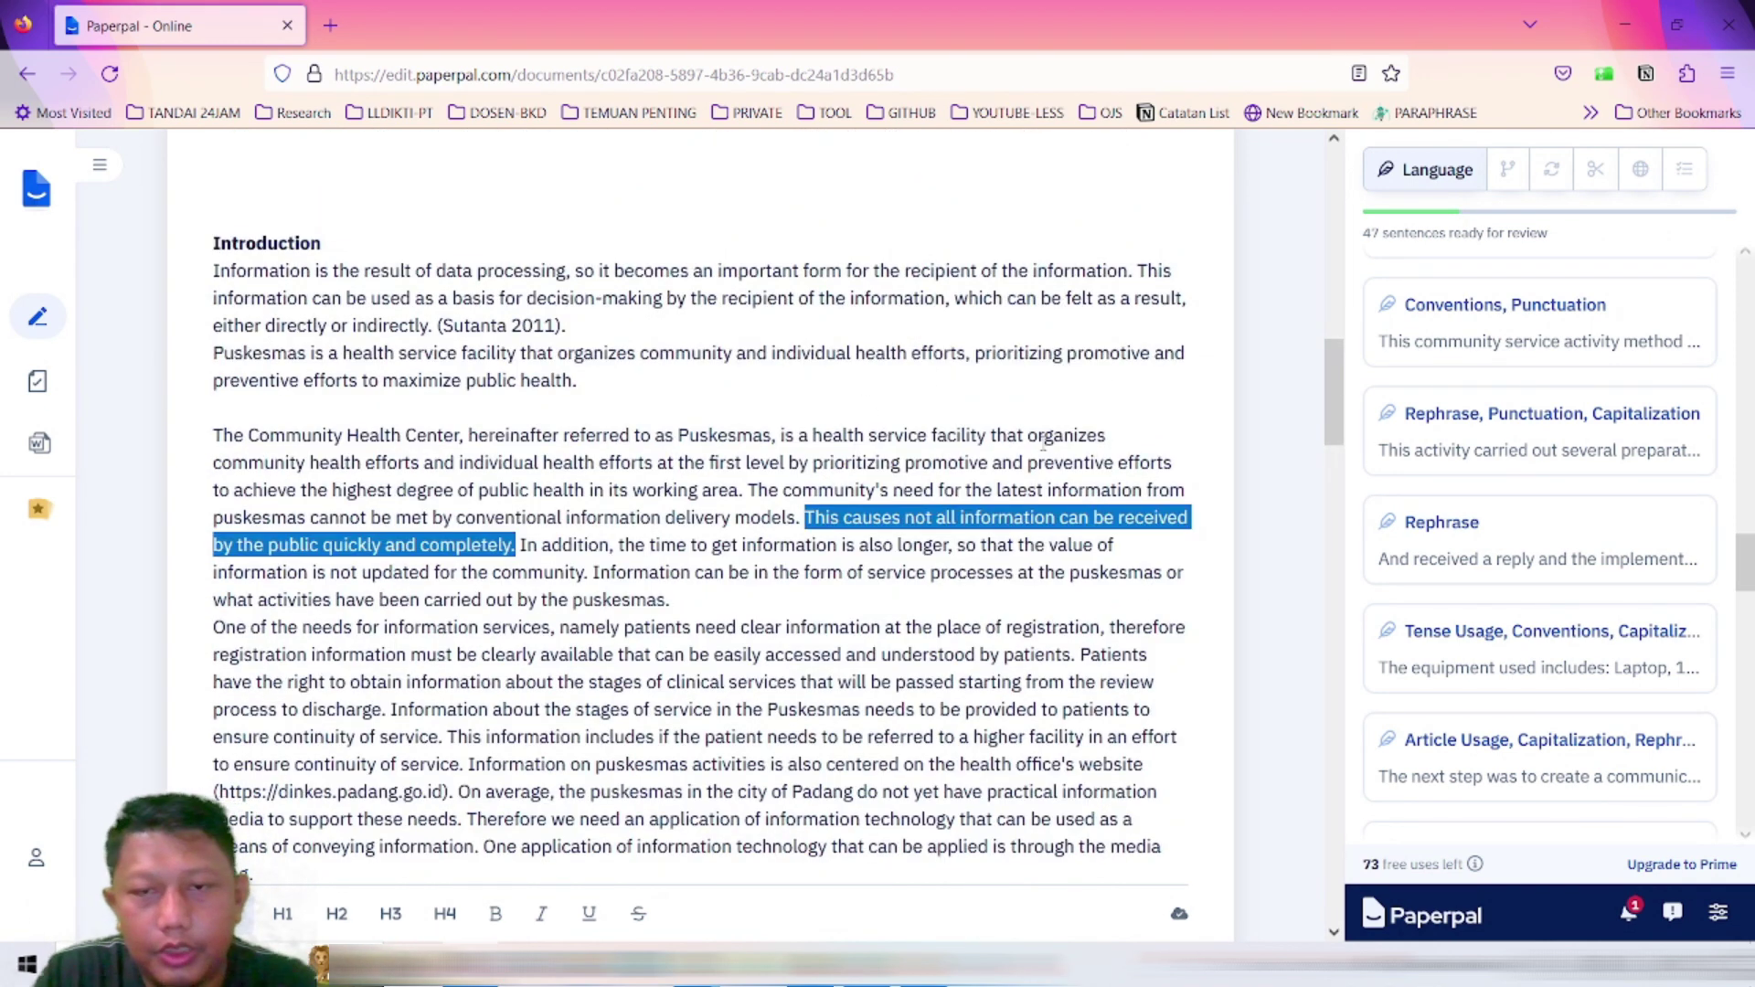
scroll(1001, 433, up, 15)
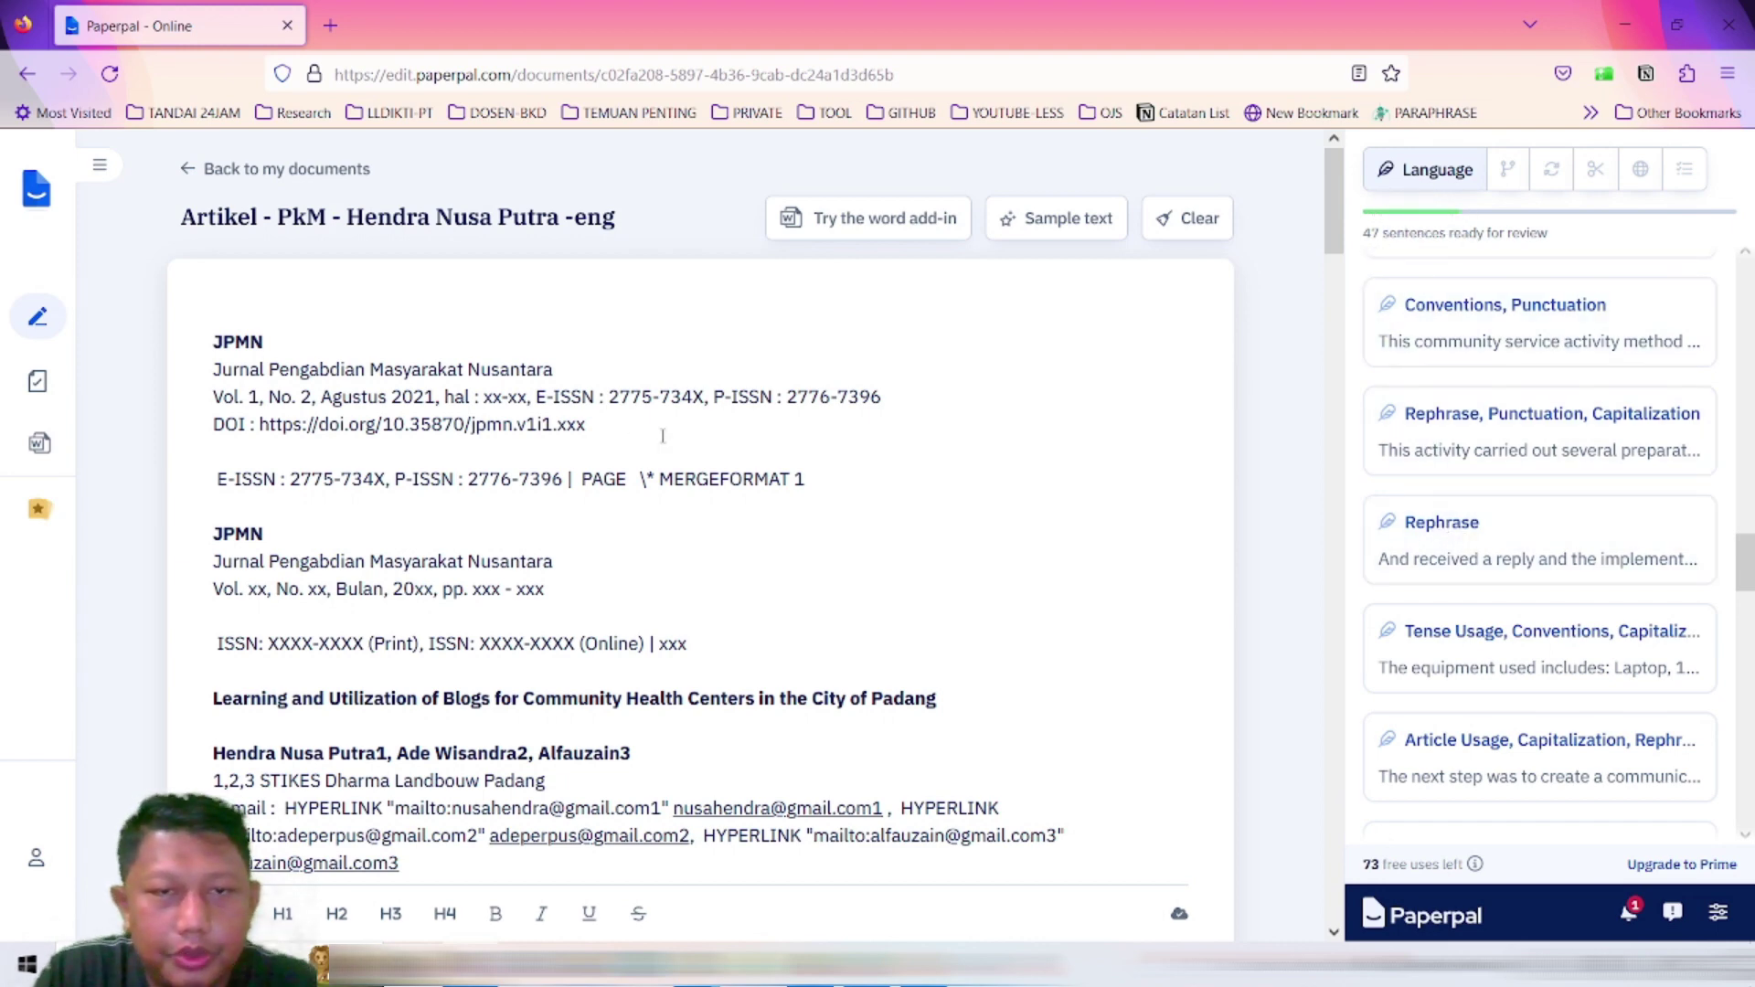
scroll(662, 436, down, 6)
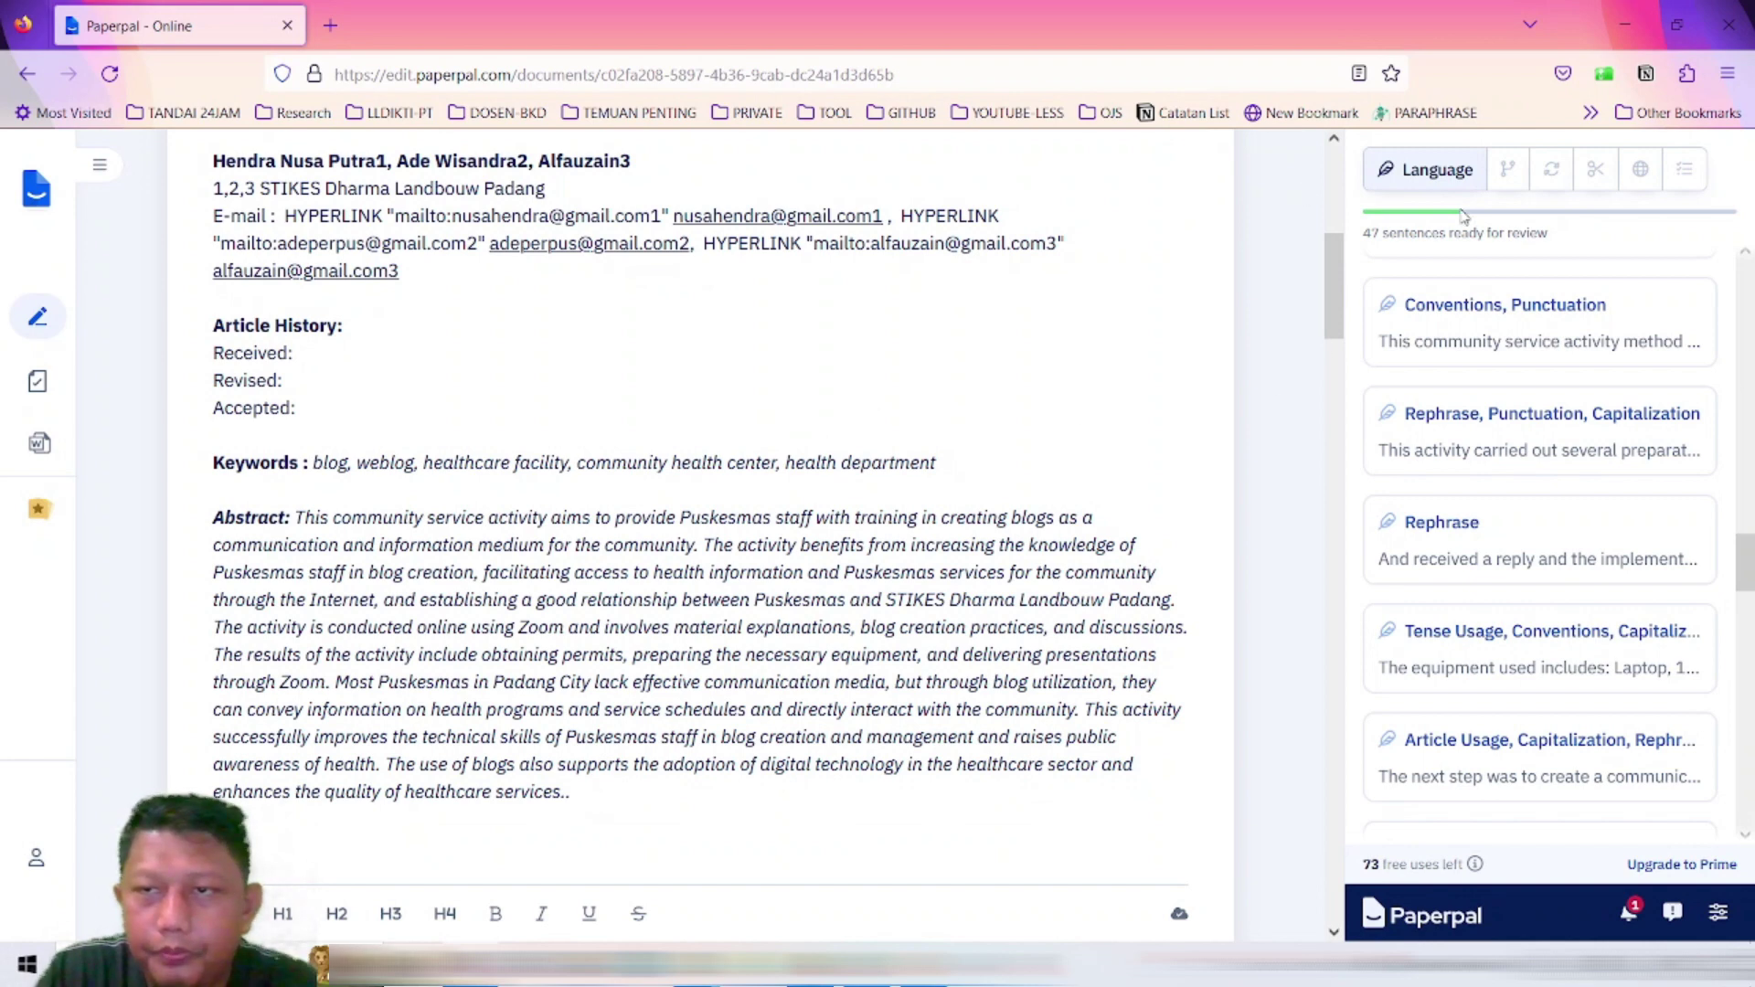
Step: Switch to Synonyms and look up academic alternatives for the word "Information" at the start of the Introduction
click(1506, 185)
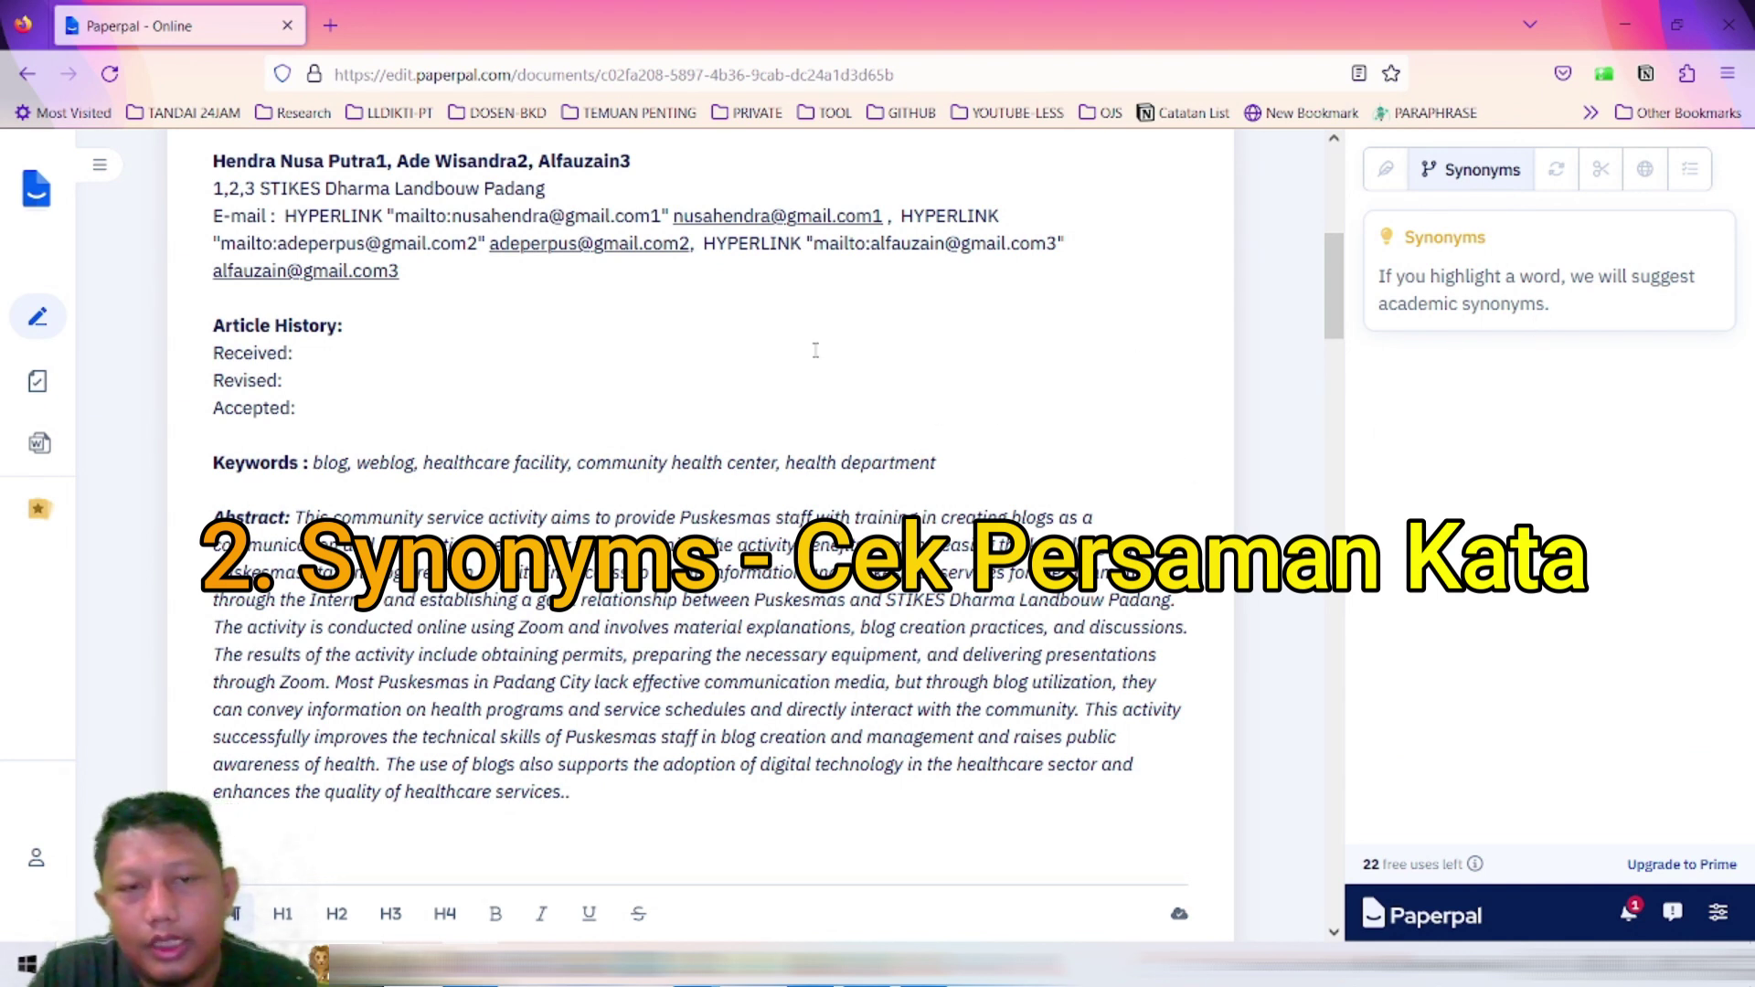
scroll(1084, 329, down, 6)
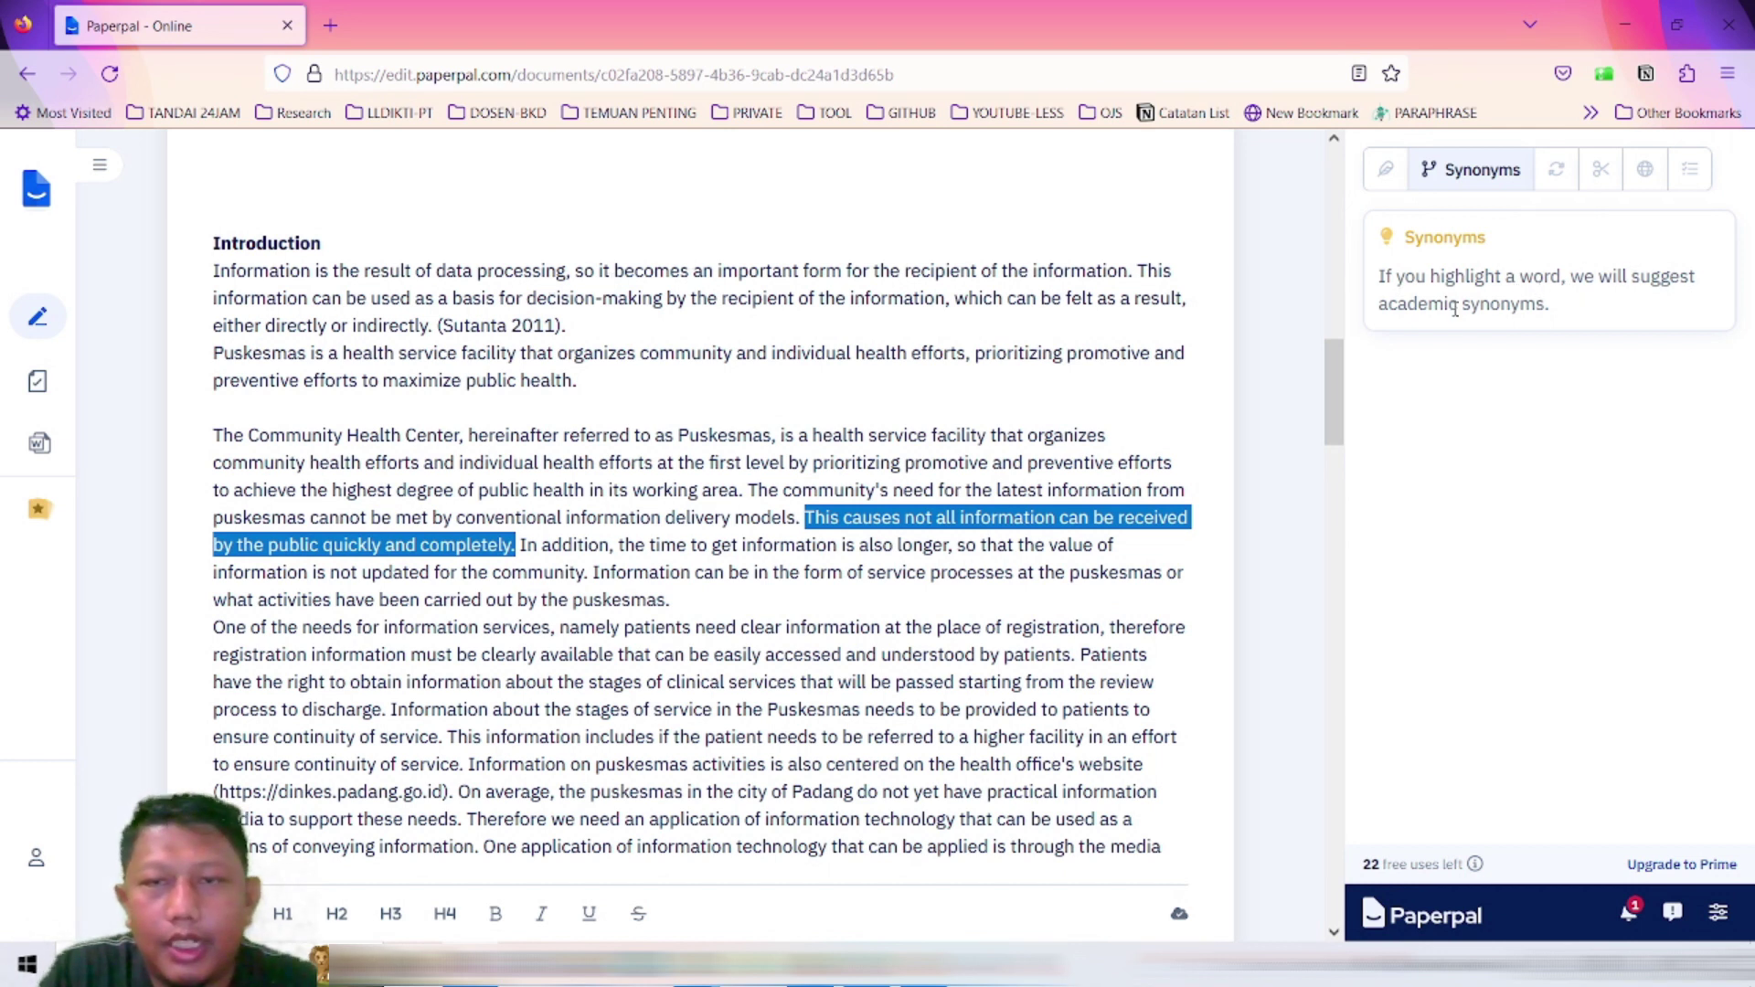
click(562, 324)
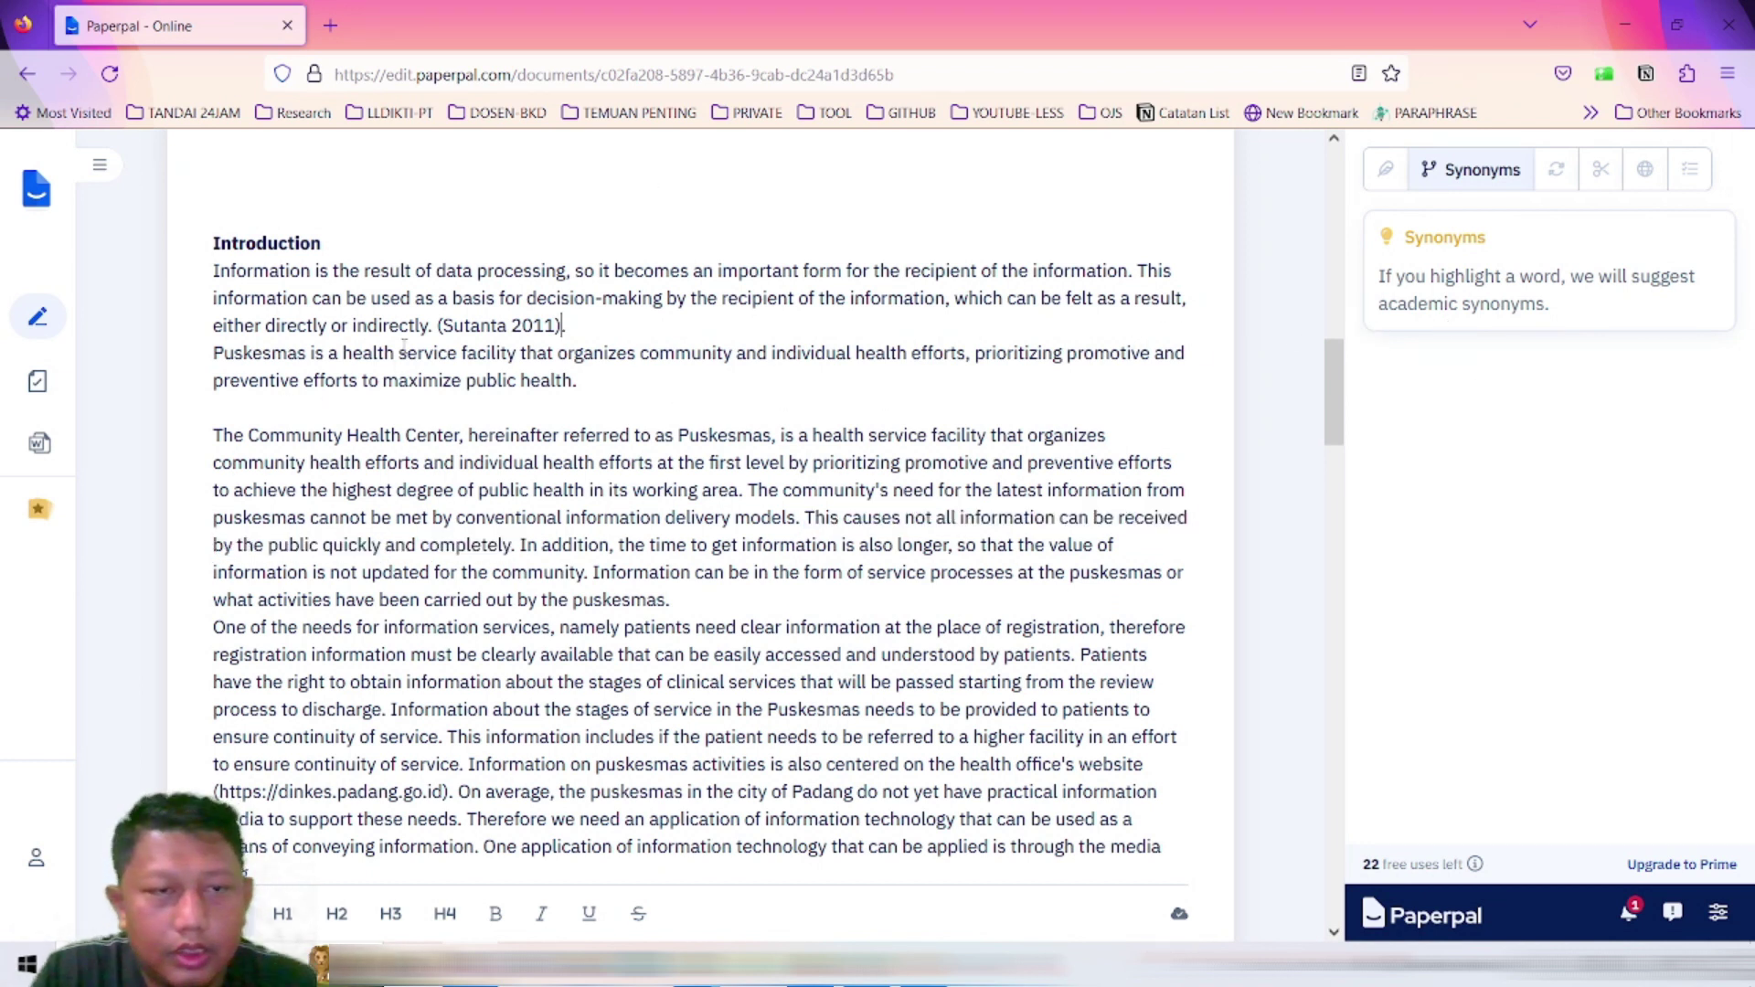
click(215, 269)
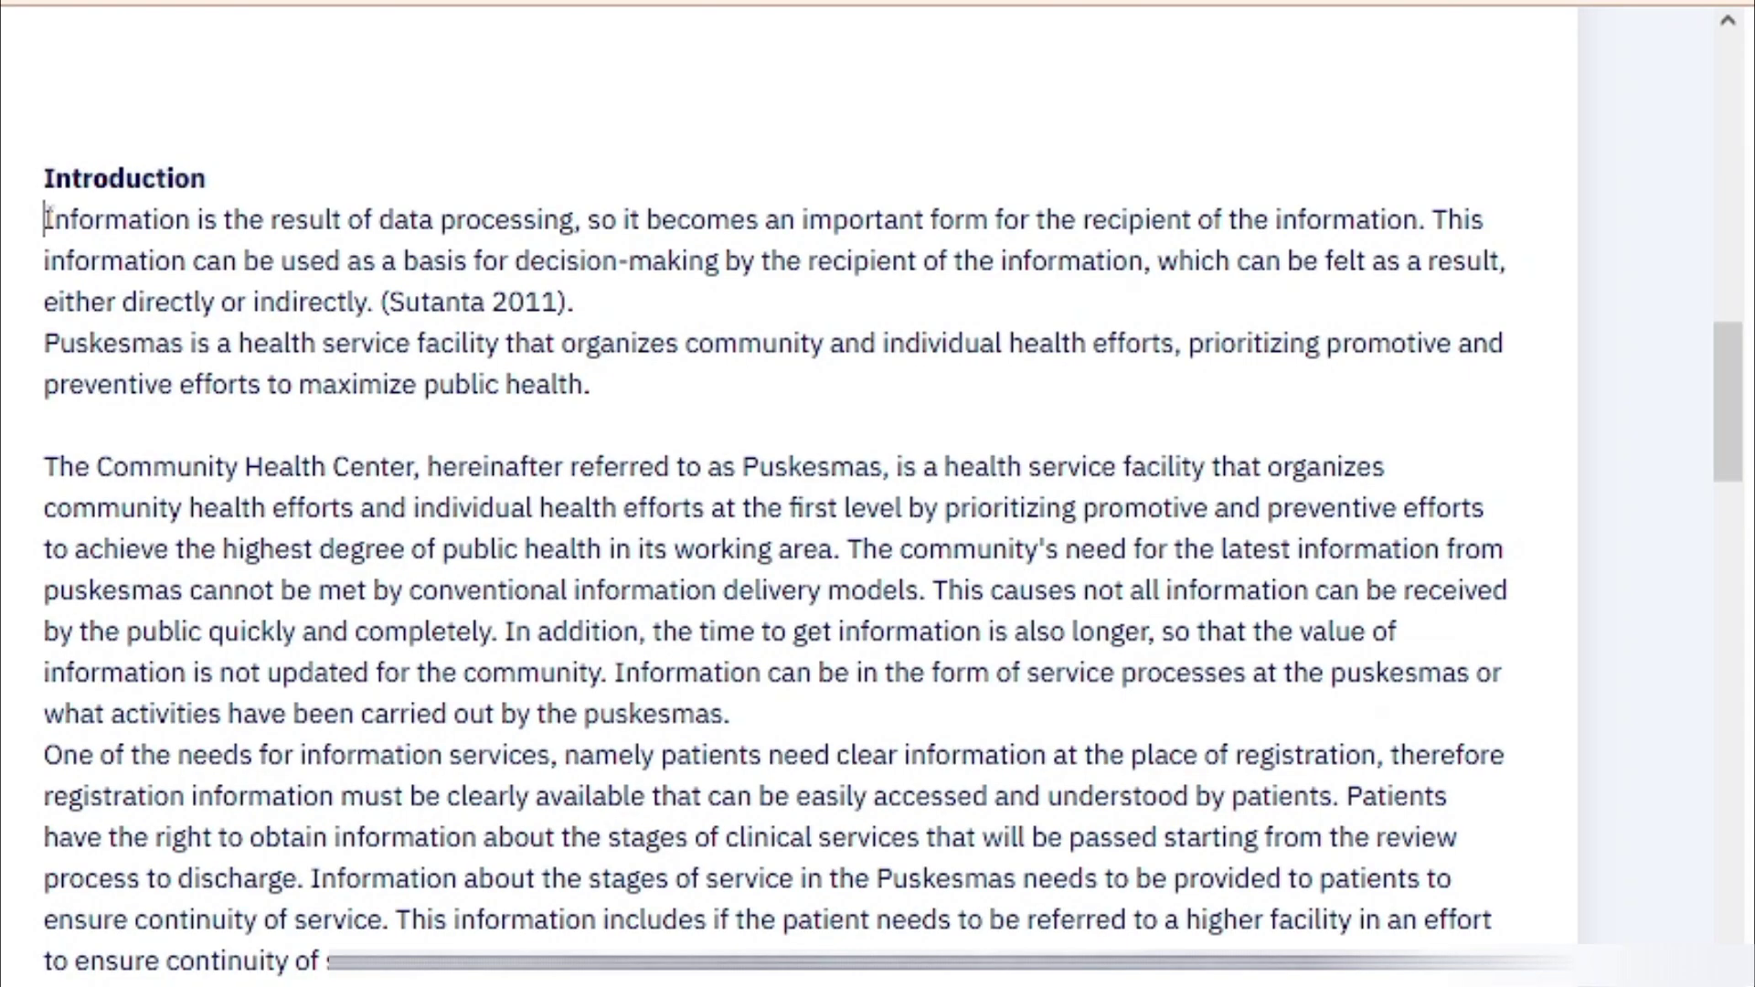
drag(45, 220, 181, 219)
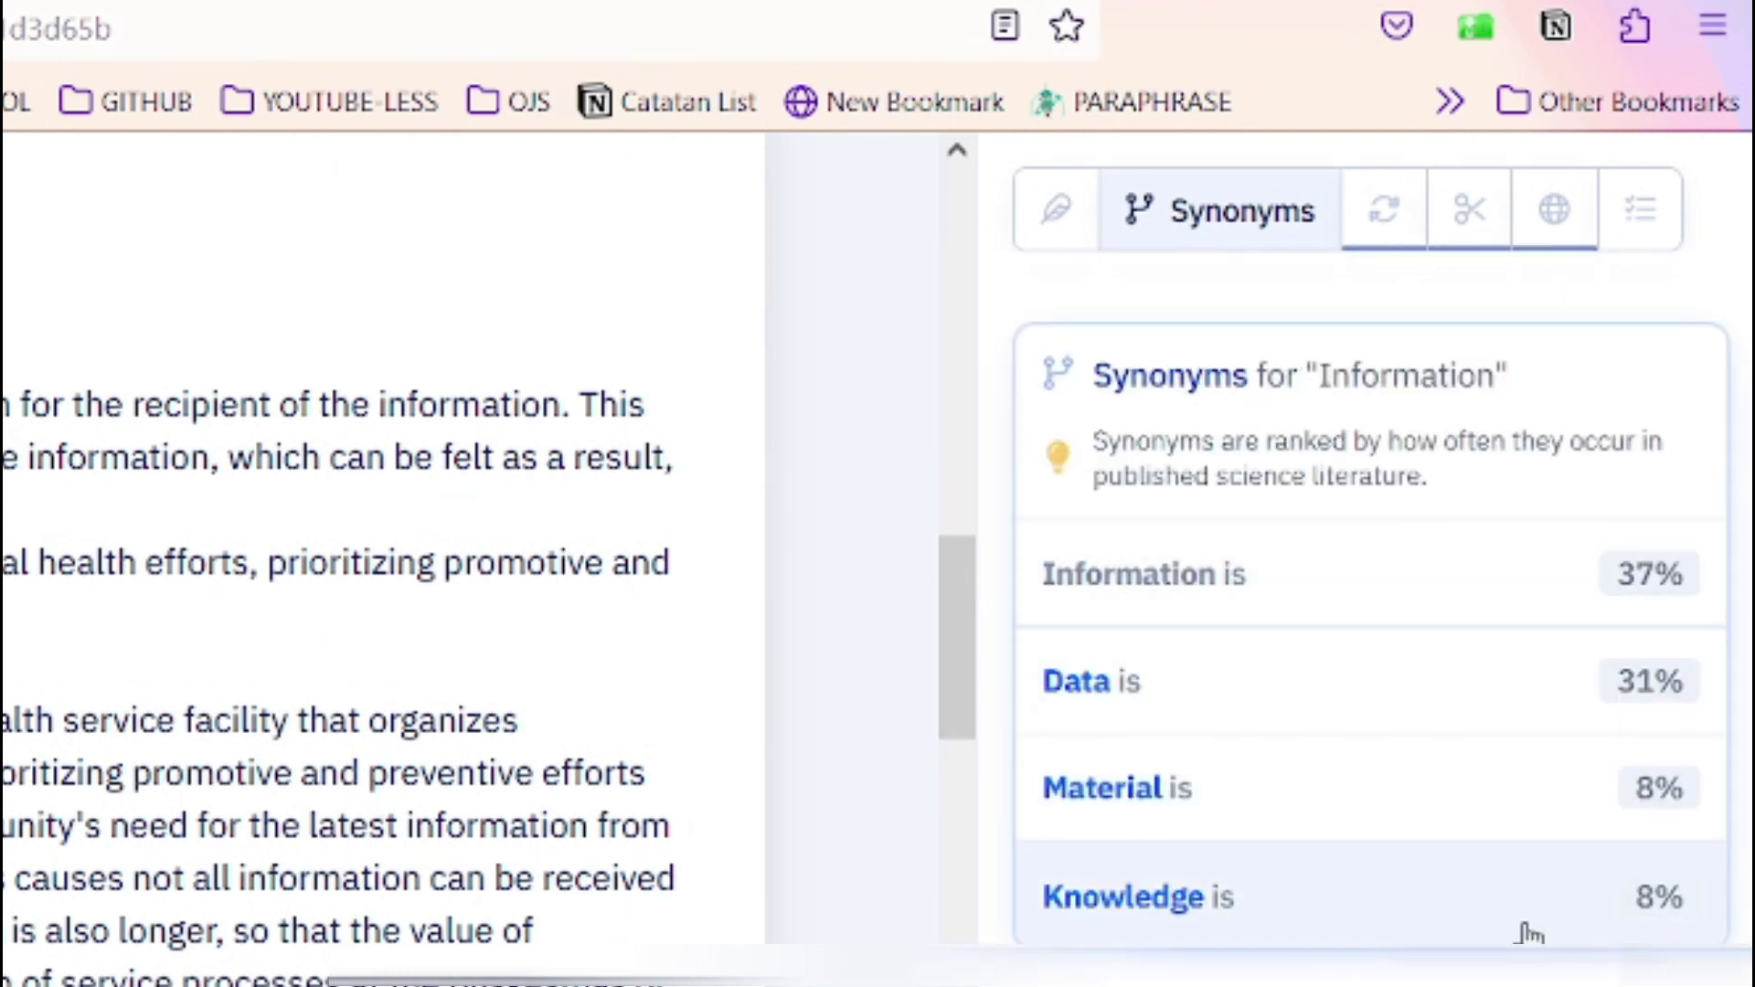
scroll(1536, 900, down, 1)
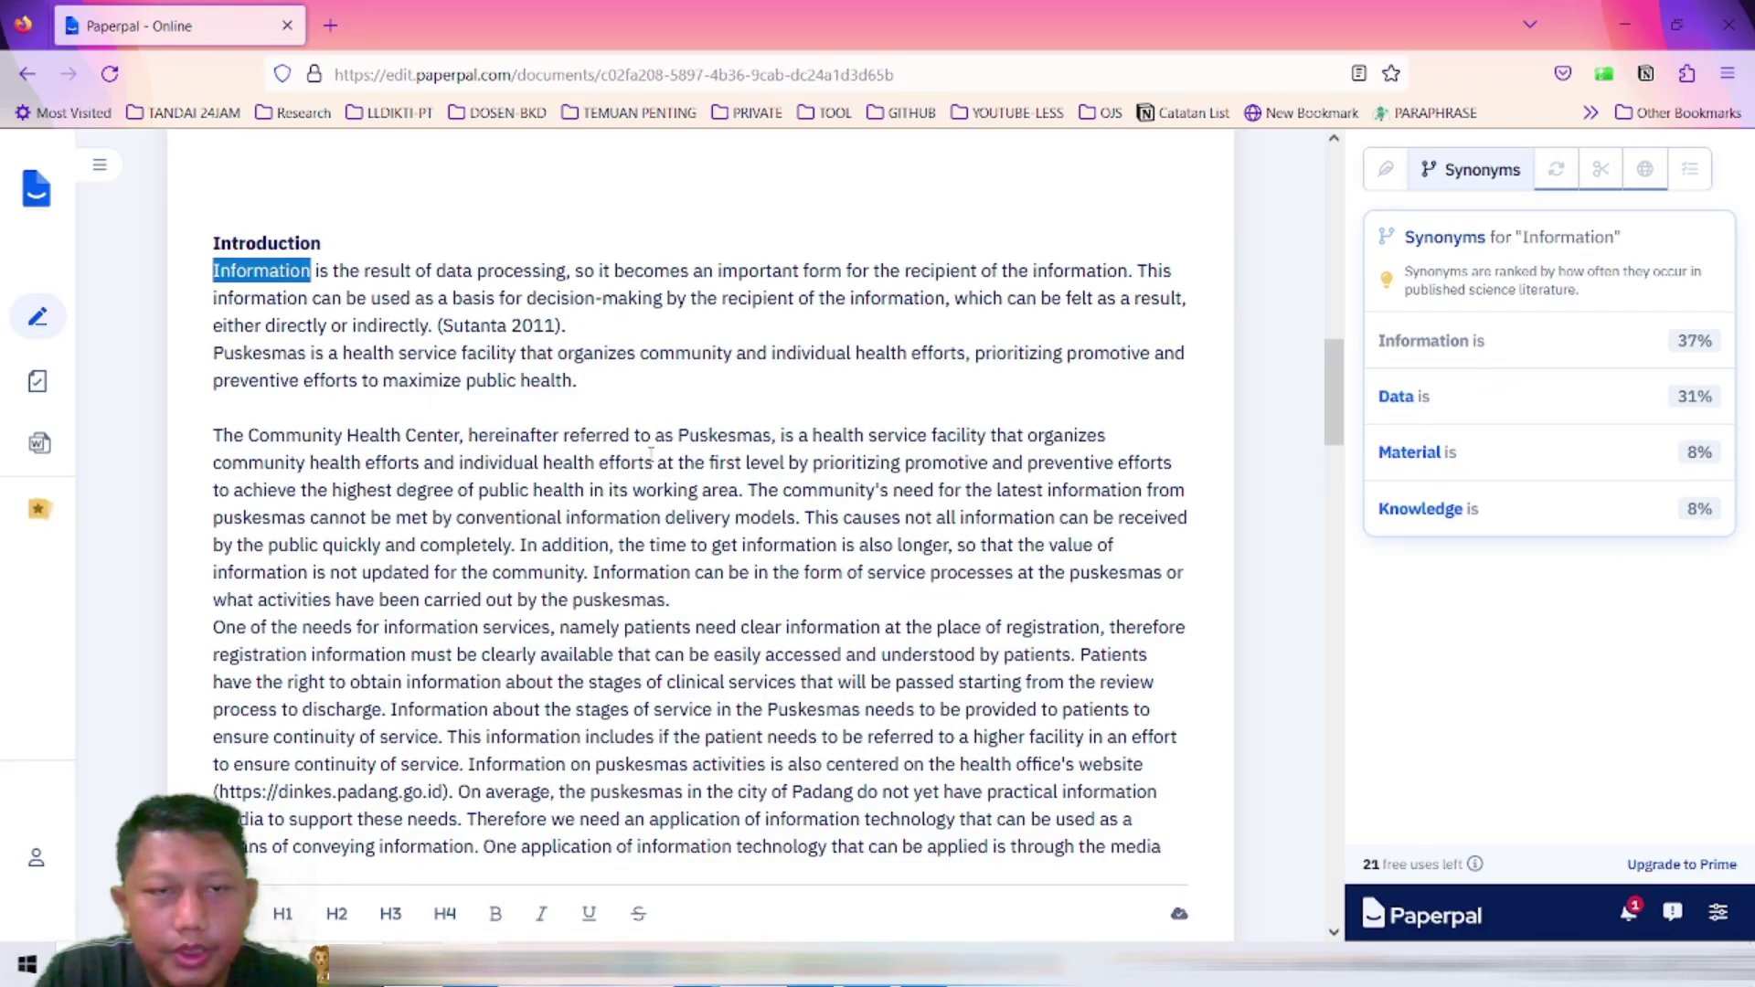
Step: Look up academic synonyms for "Community" and "hereinafter" in the Community Health Center paragraph, and clear the selection
click(652, 462)
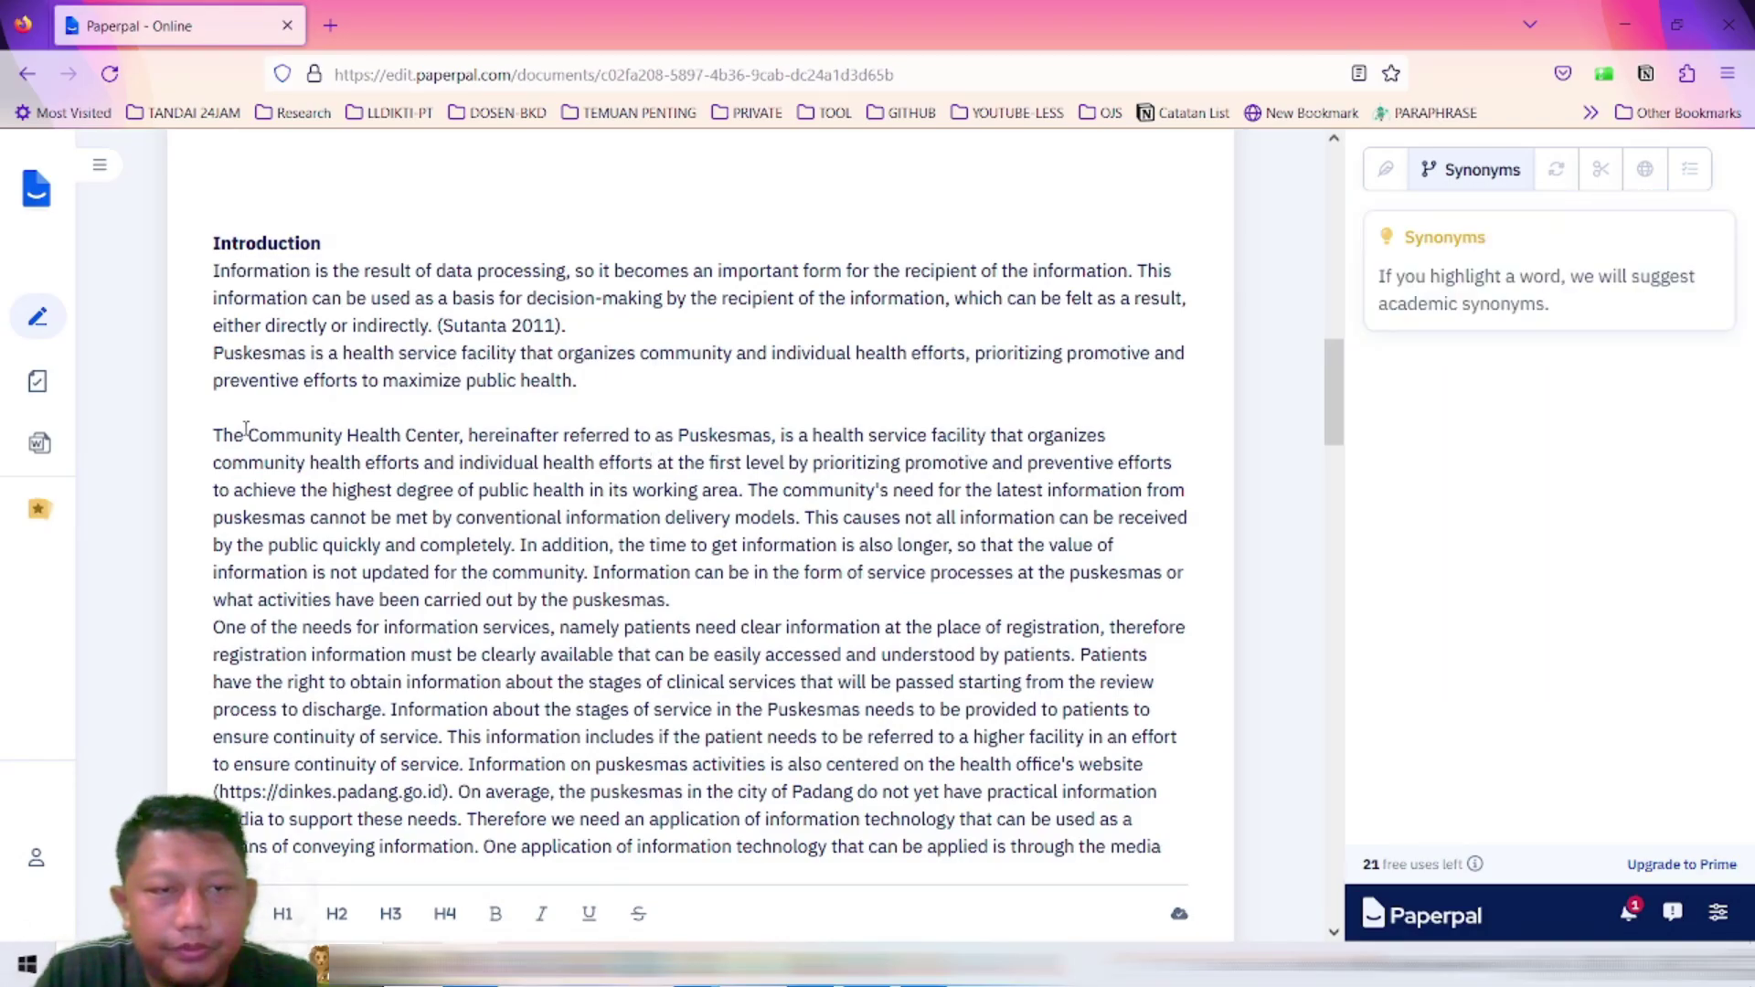
drag(248, 435, 343, 435)
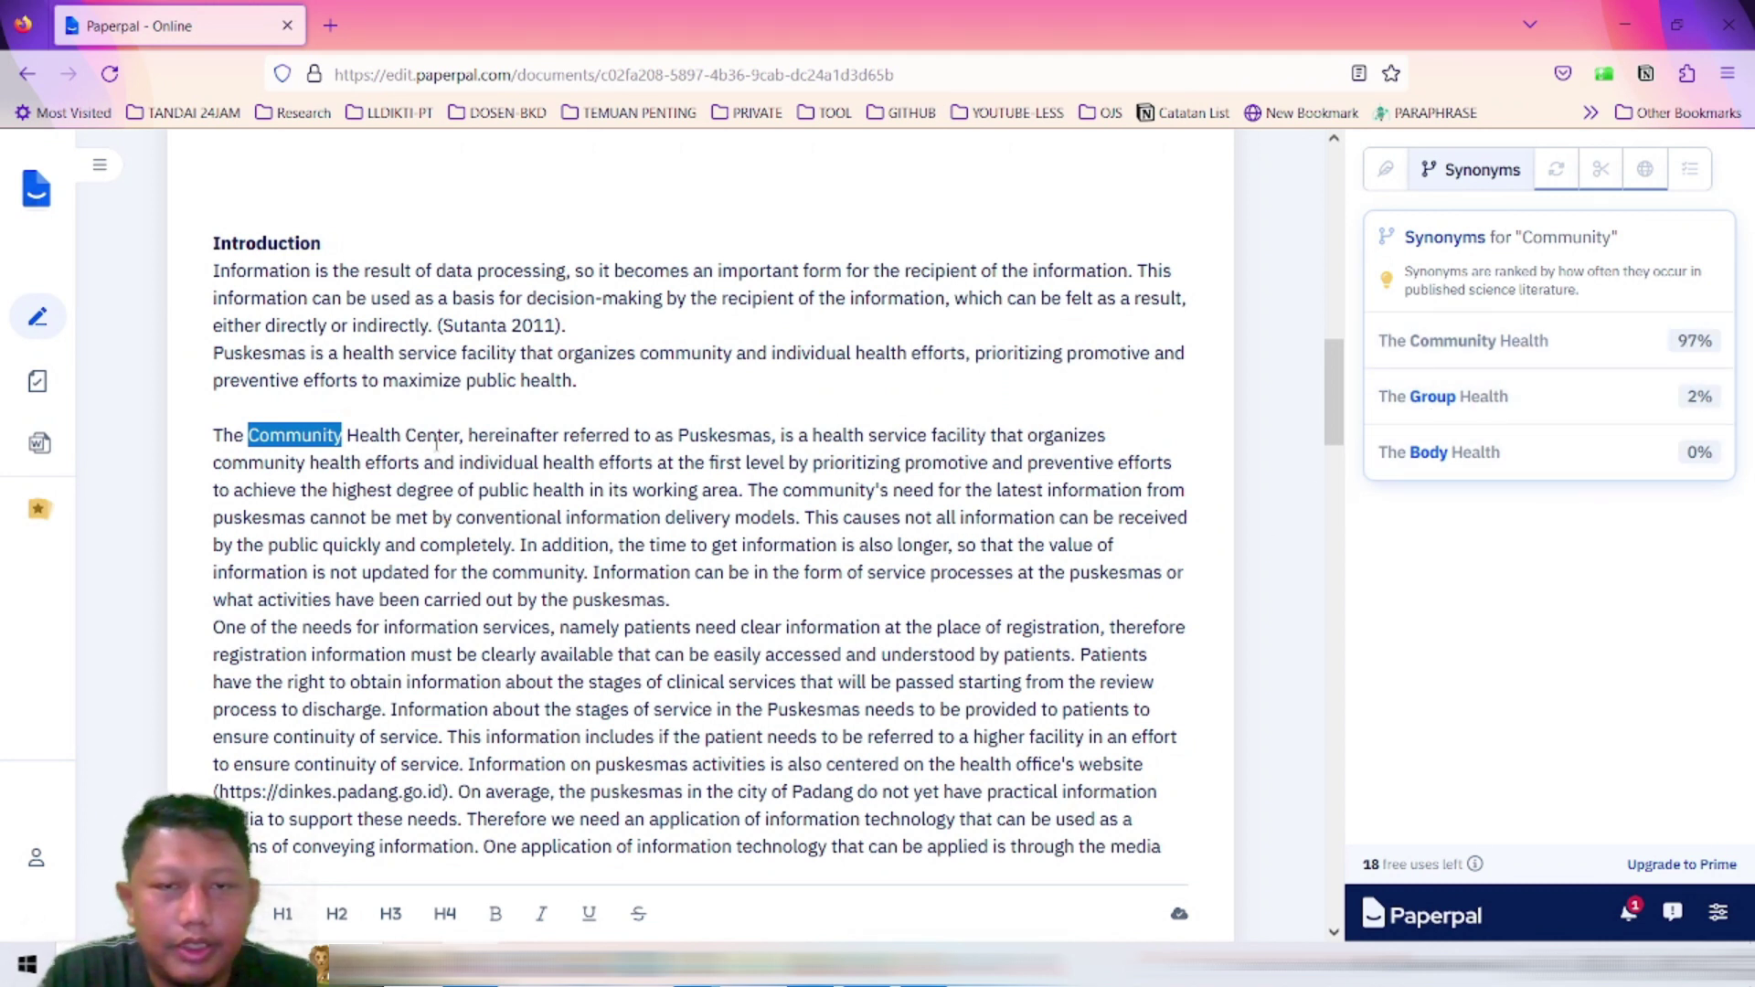
double_click(477, 436)
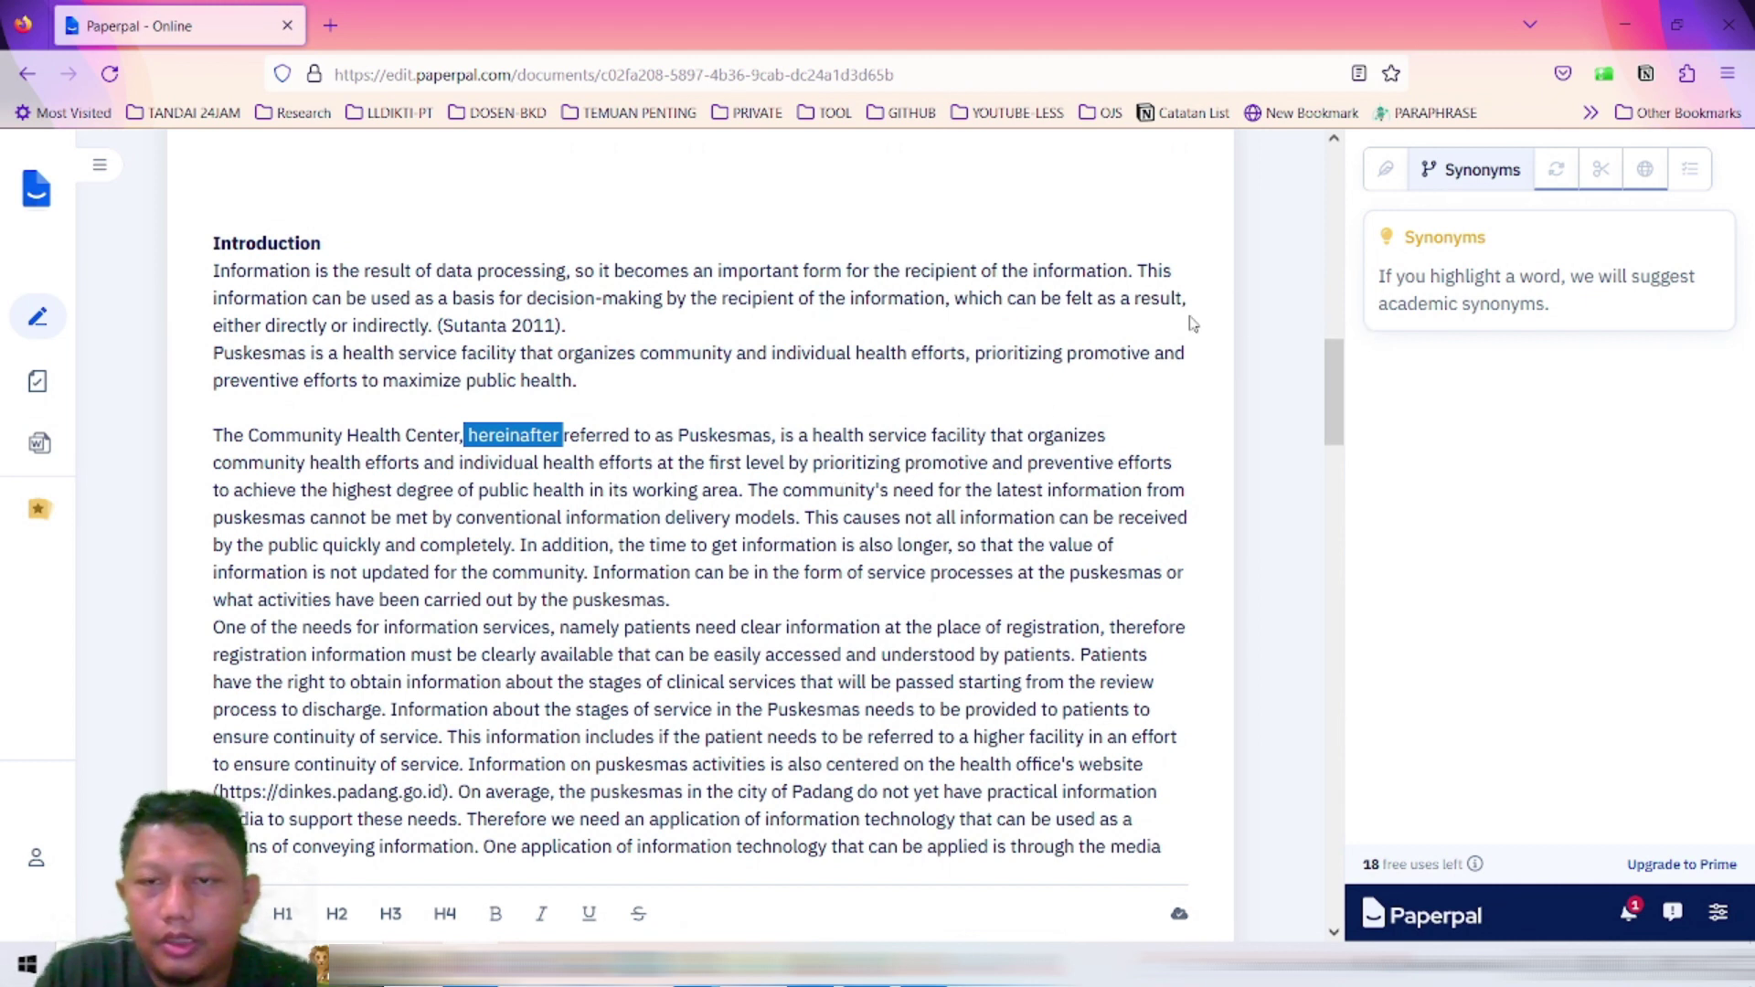
click(1248, 297)
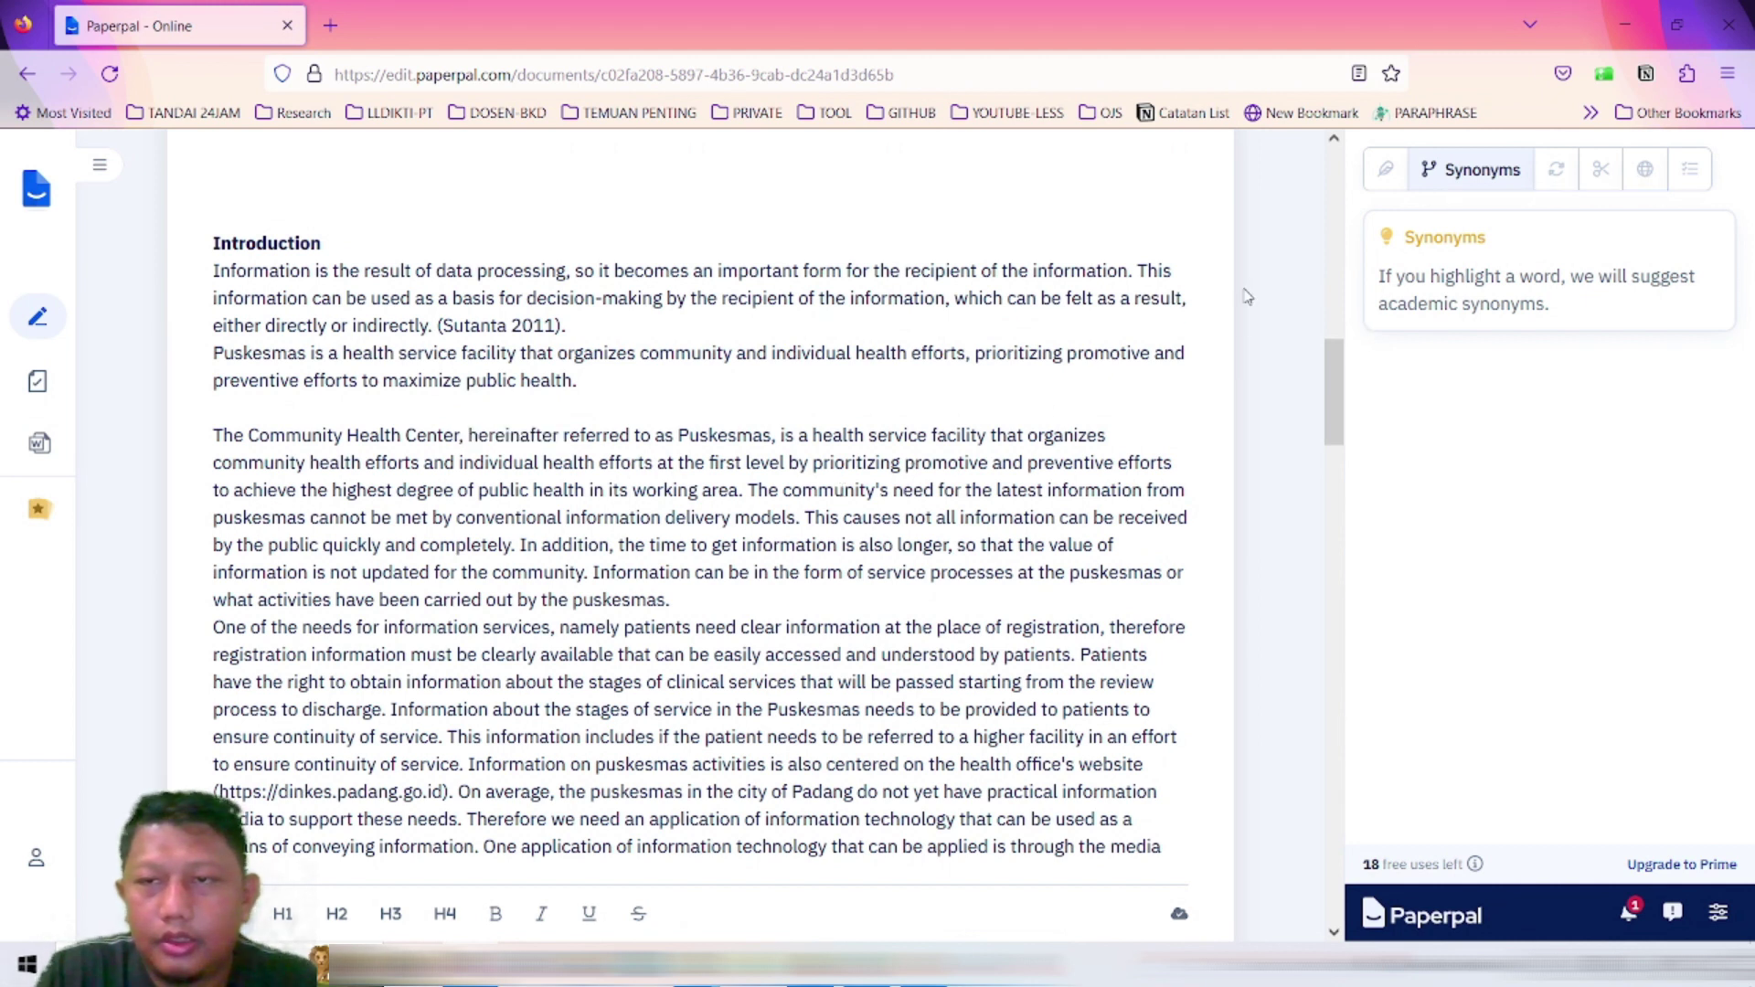
Step: Switch to Rewrite and get a rephrased version of the Introduction's first sentence, "Information is the result of data processing…"
click(1557, 174)
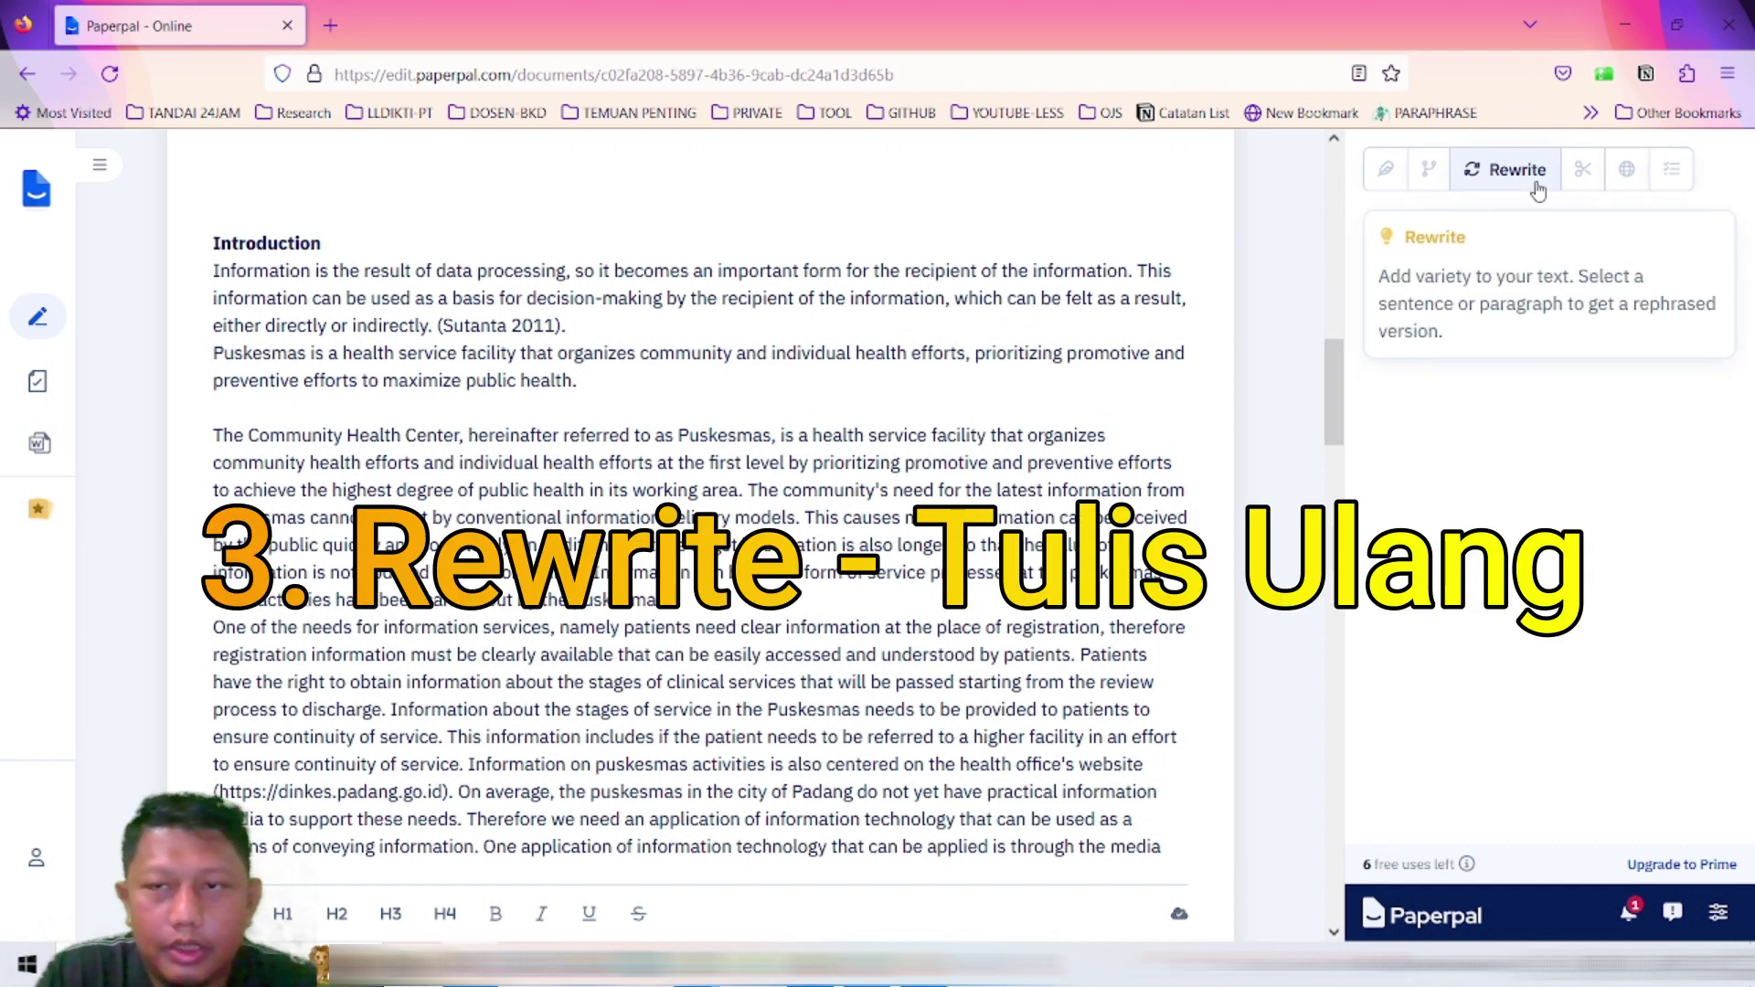
scroll(1060, 399, down, 3)
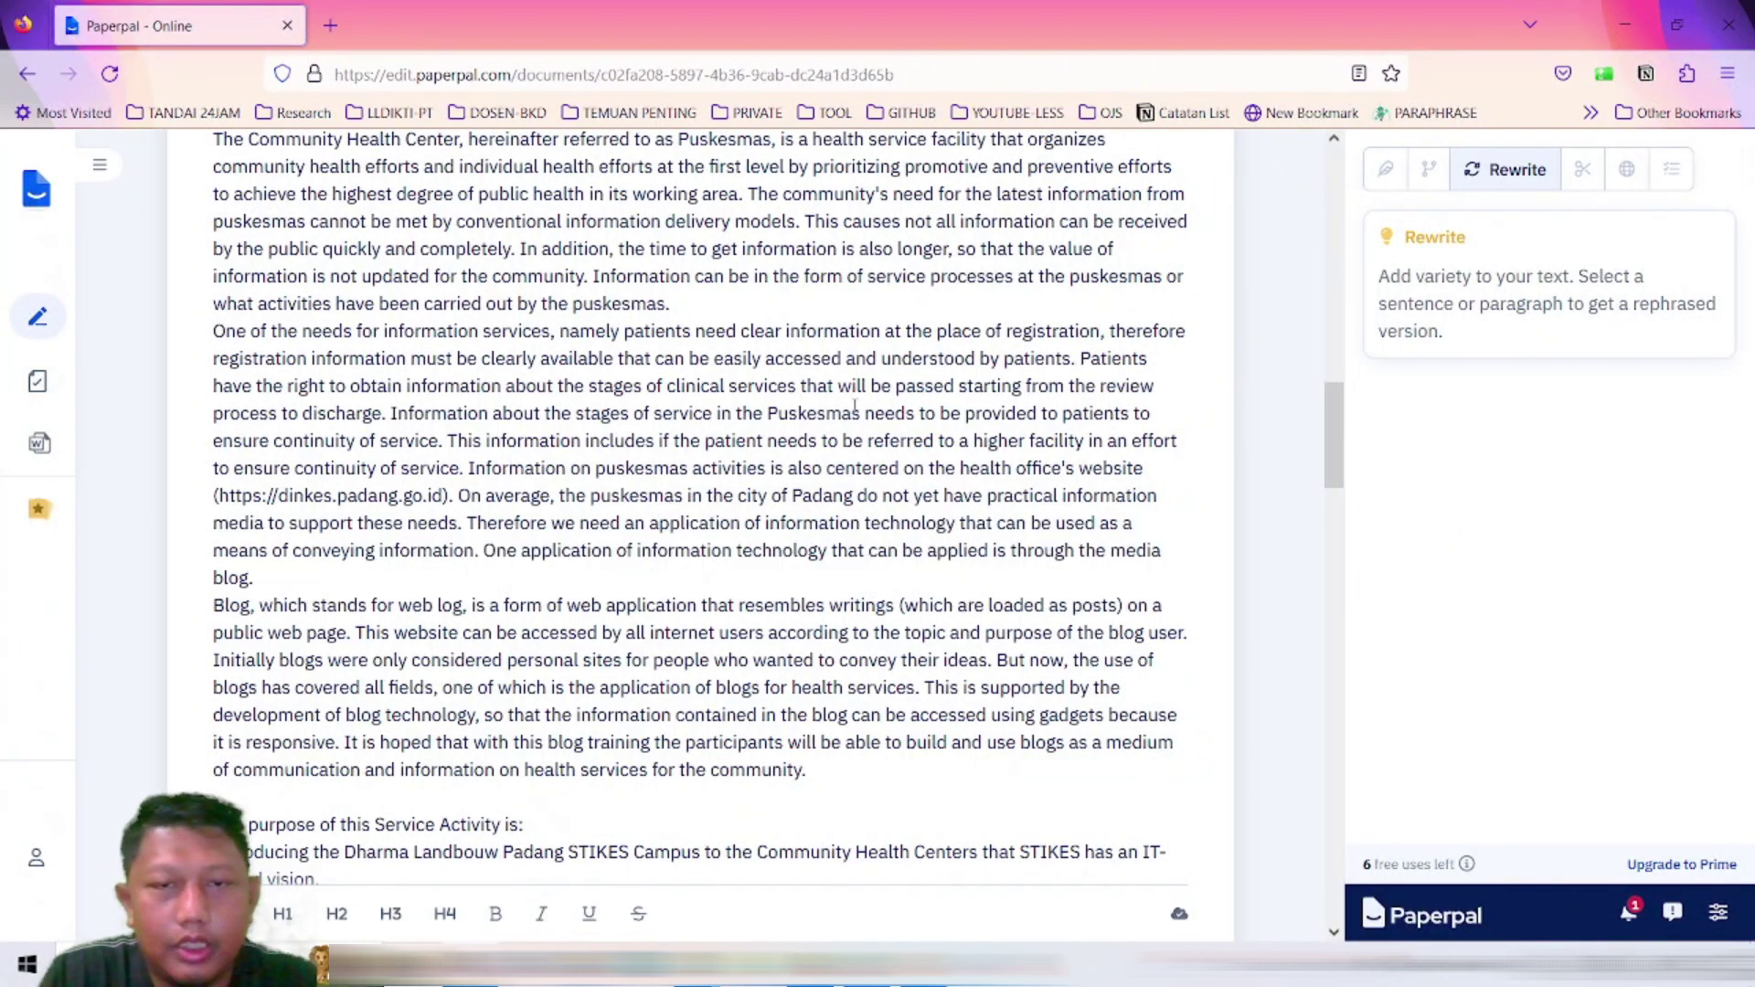
scroll(1113, 397, up, 2)
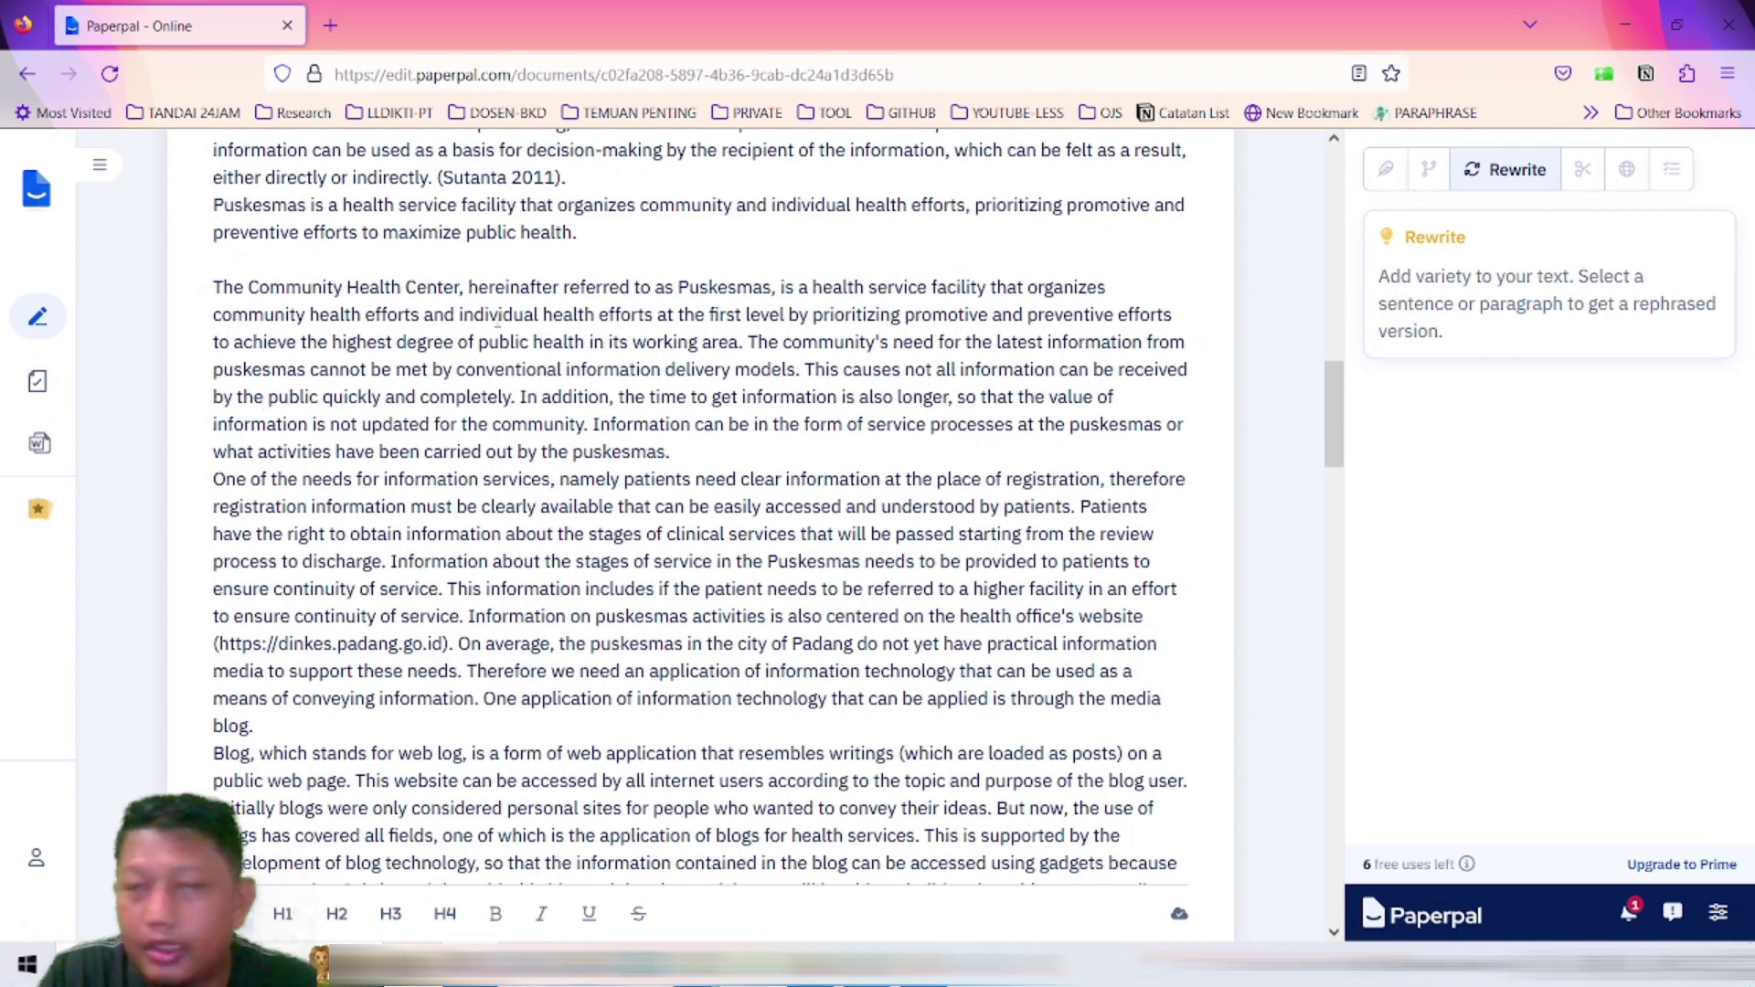
scroll(498, 318, up, 5)
scroll(457, 502, up, 2)
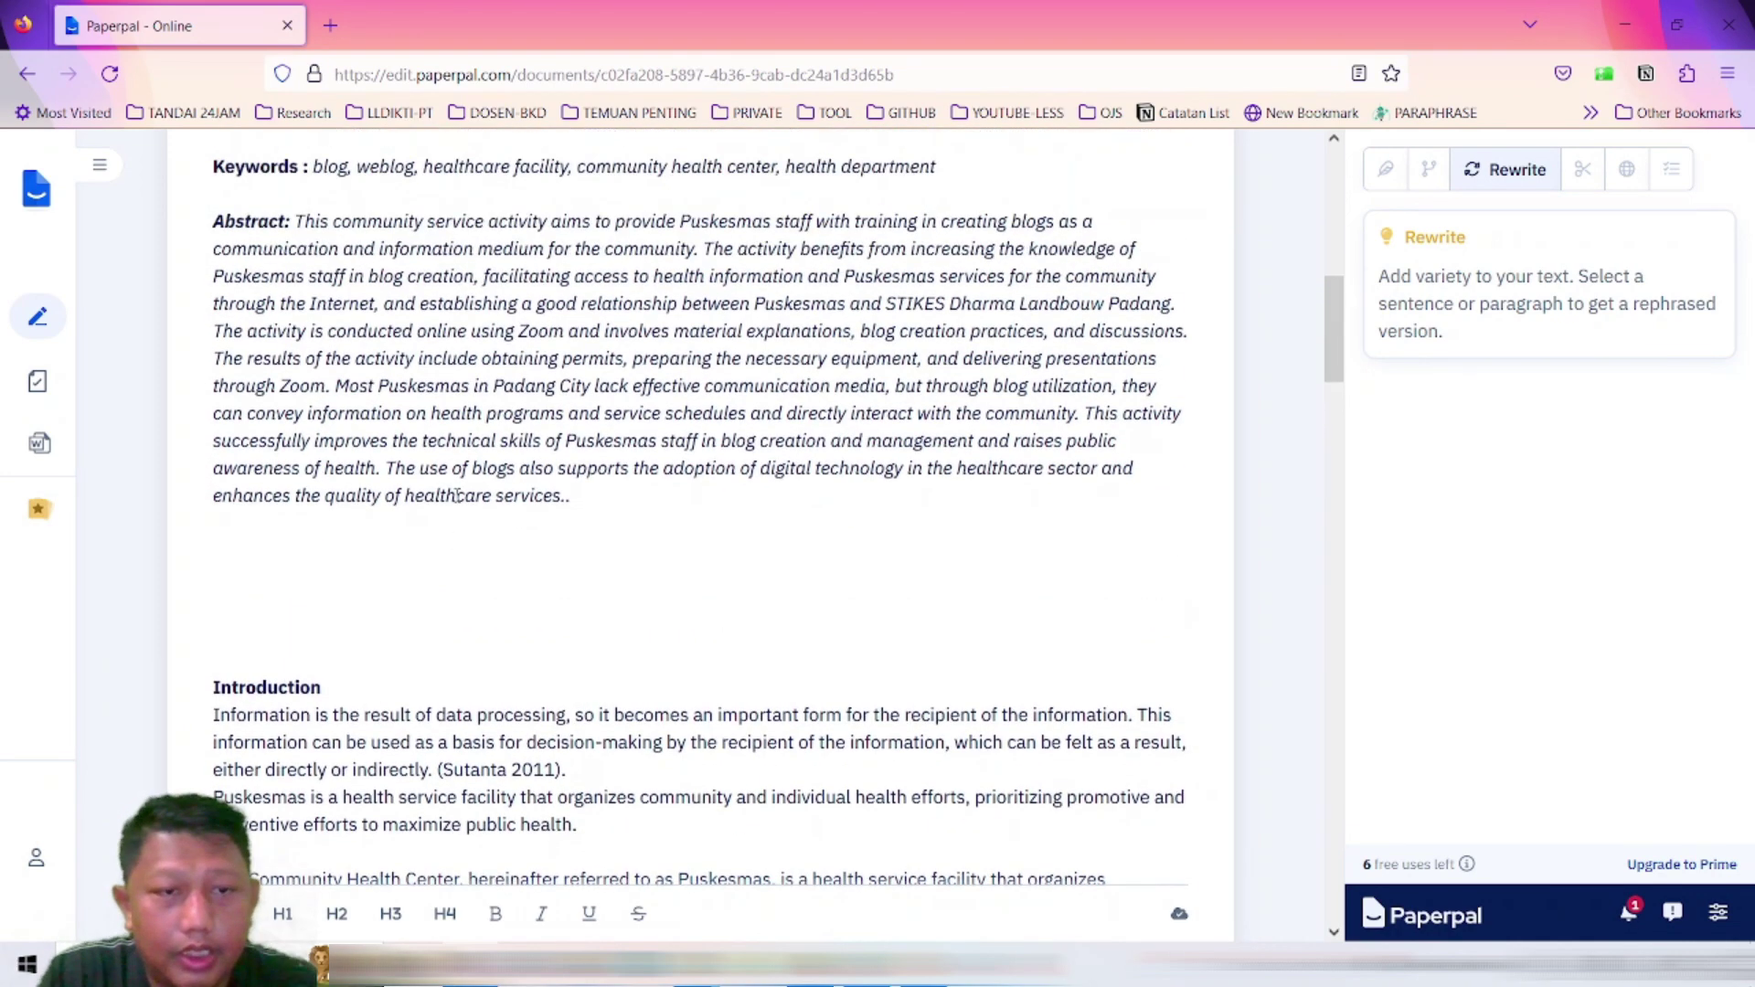
scroll(457, 502, down, 3)
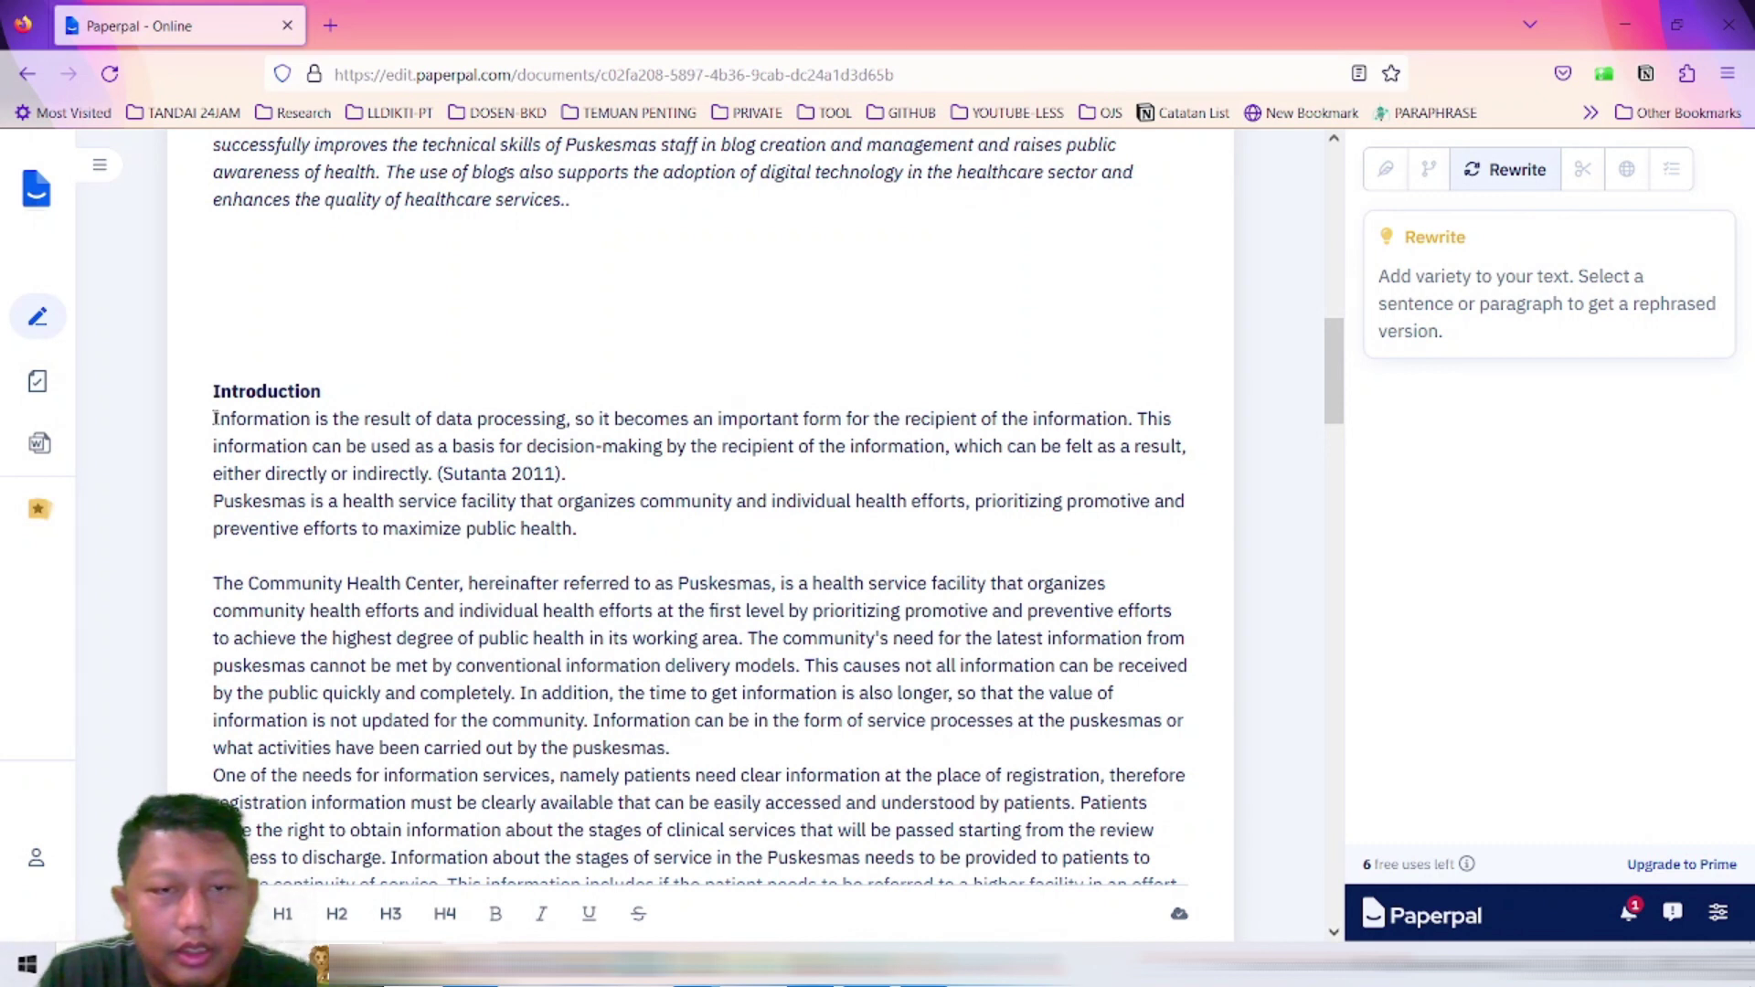
drag(215, 419, 1132, 414)
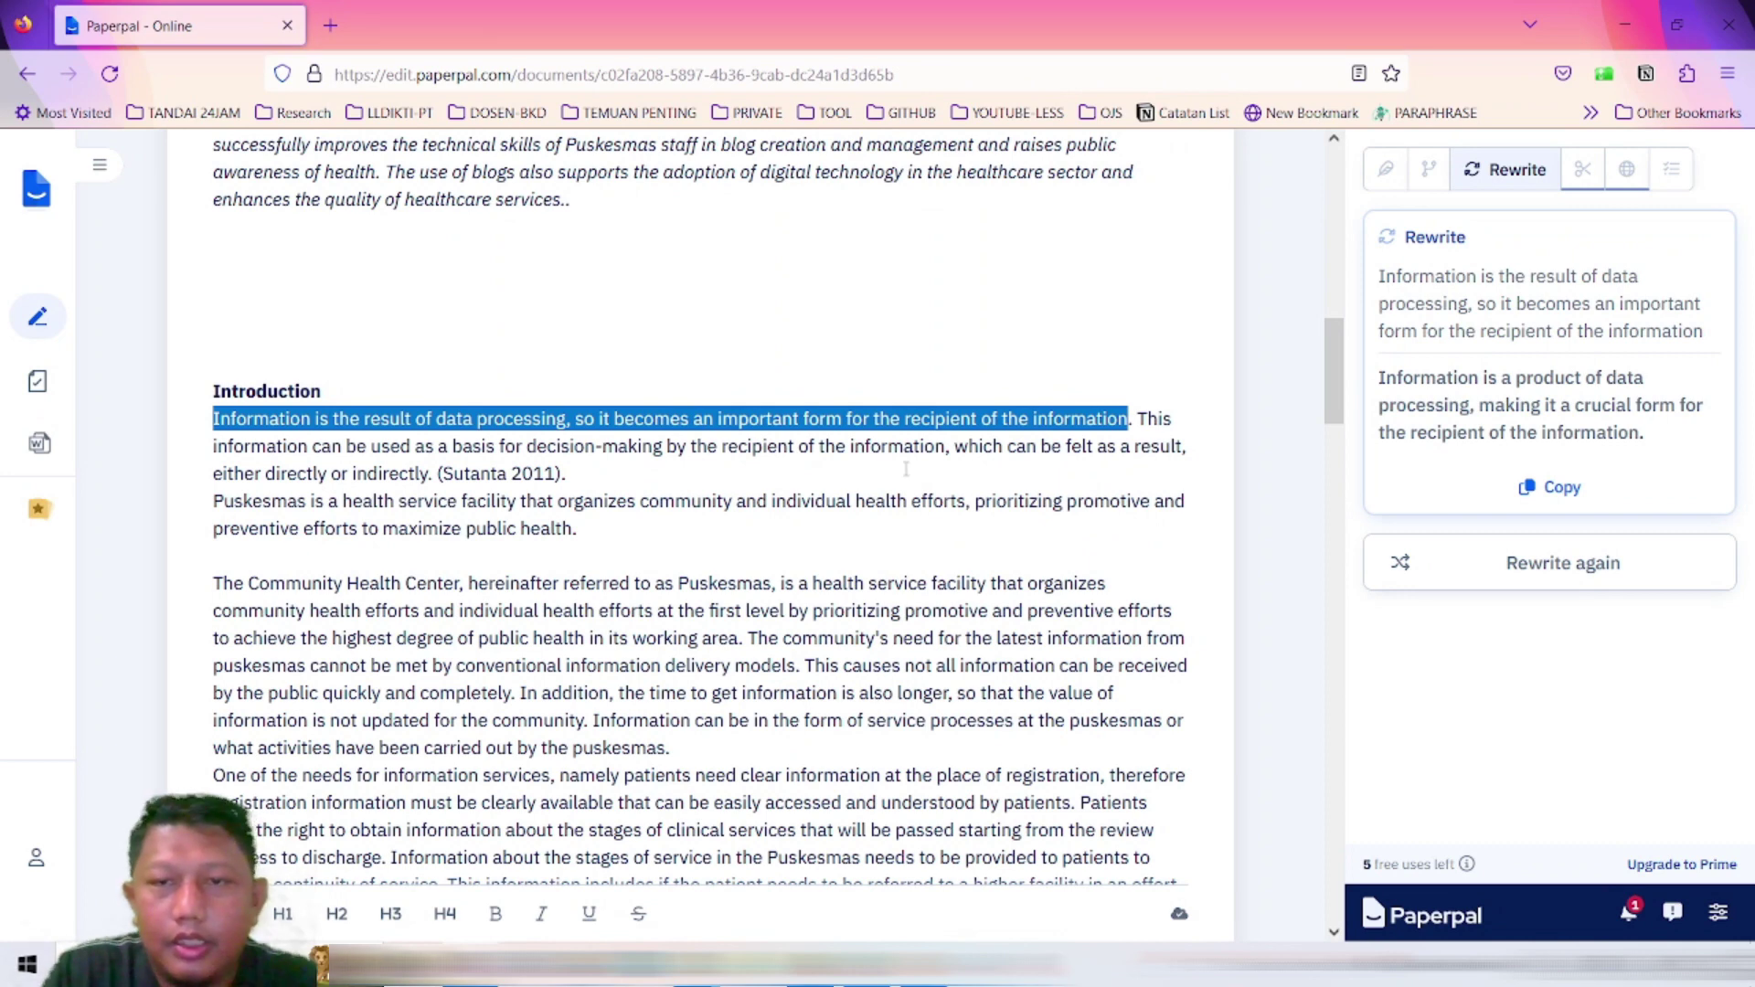
scroll(906, 469, down, 3)
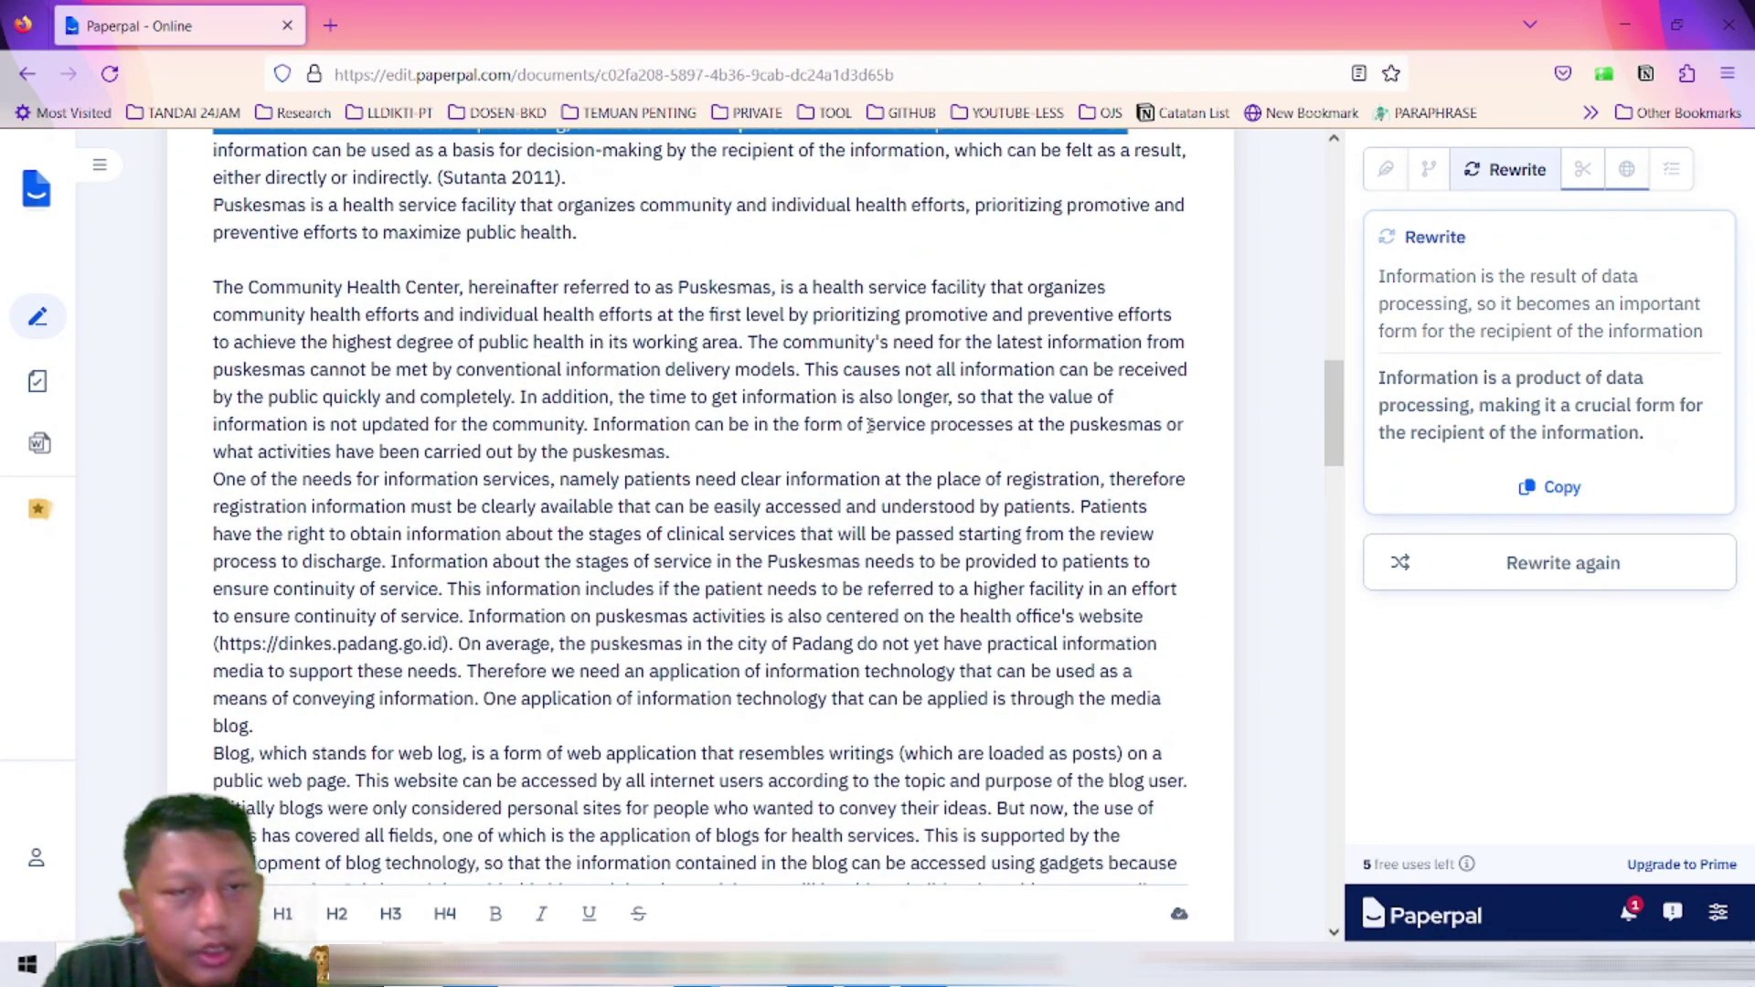
scroll(1051, 402, up, 3)
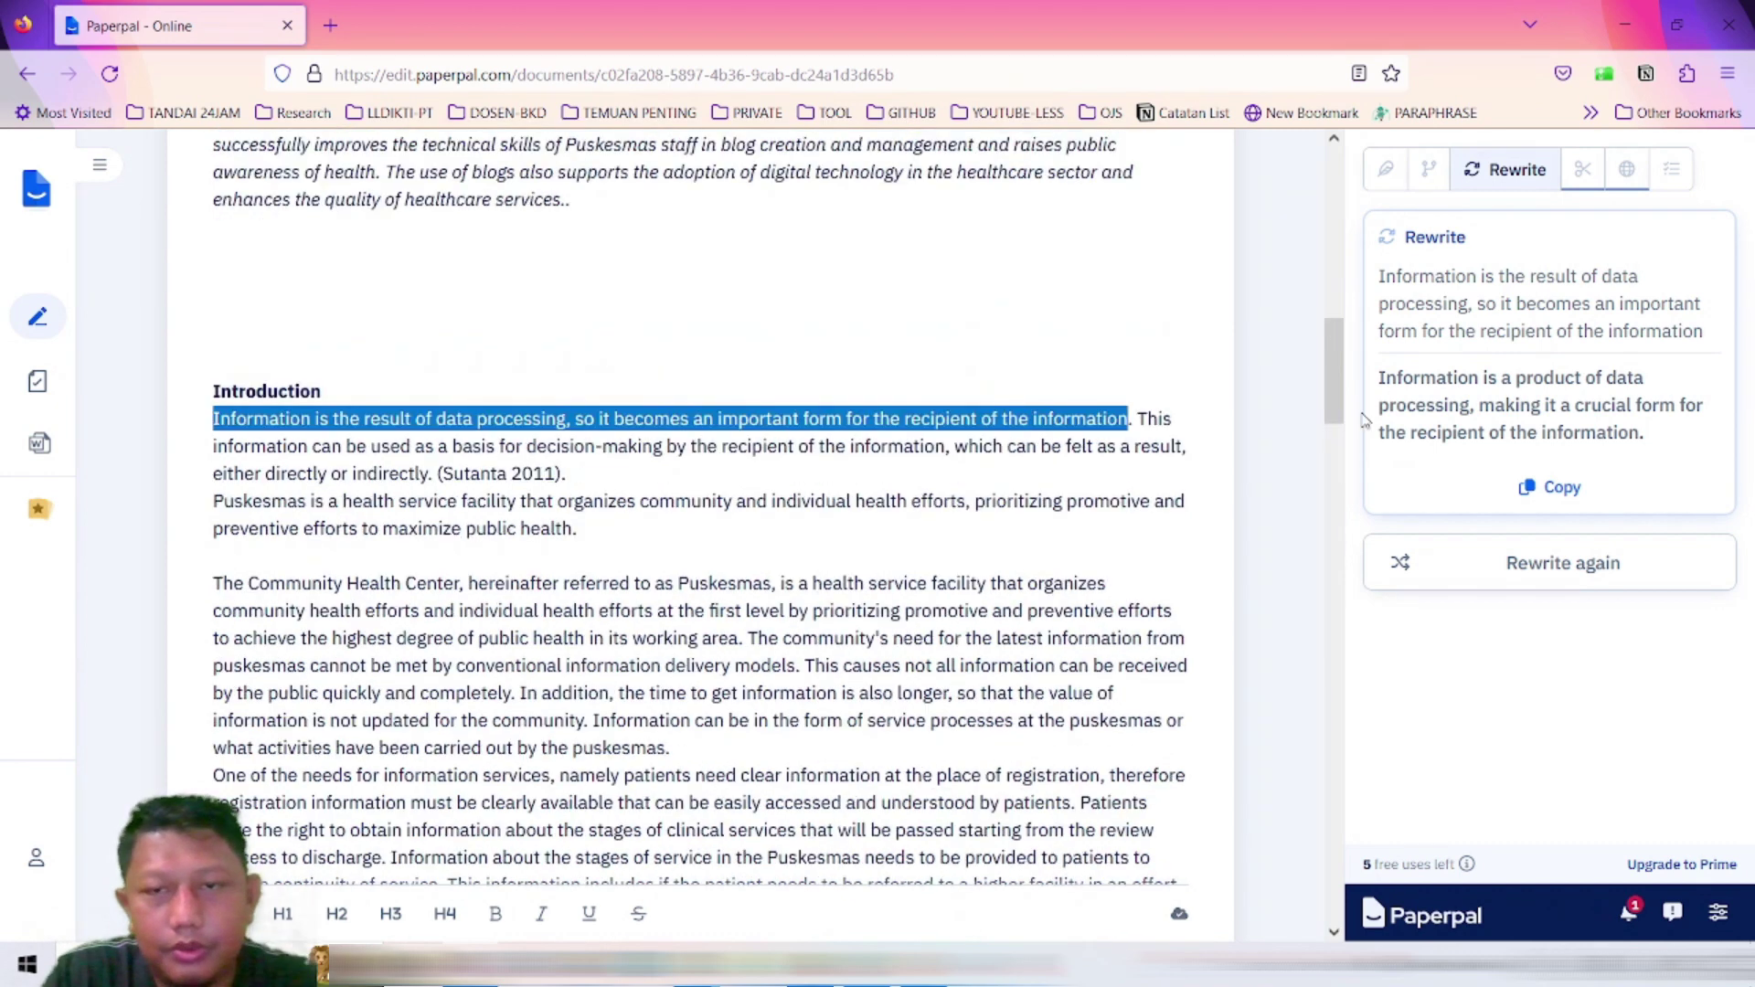
Step: Copy the rewritten text over the Introduction's first sentence and remove the duplicate period after "information"
click(1559, 485)
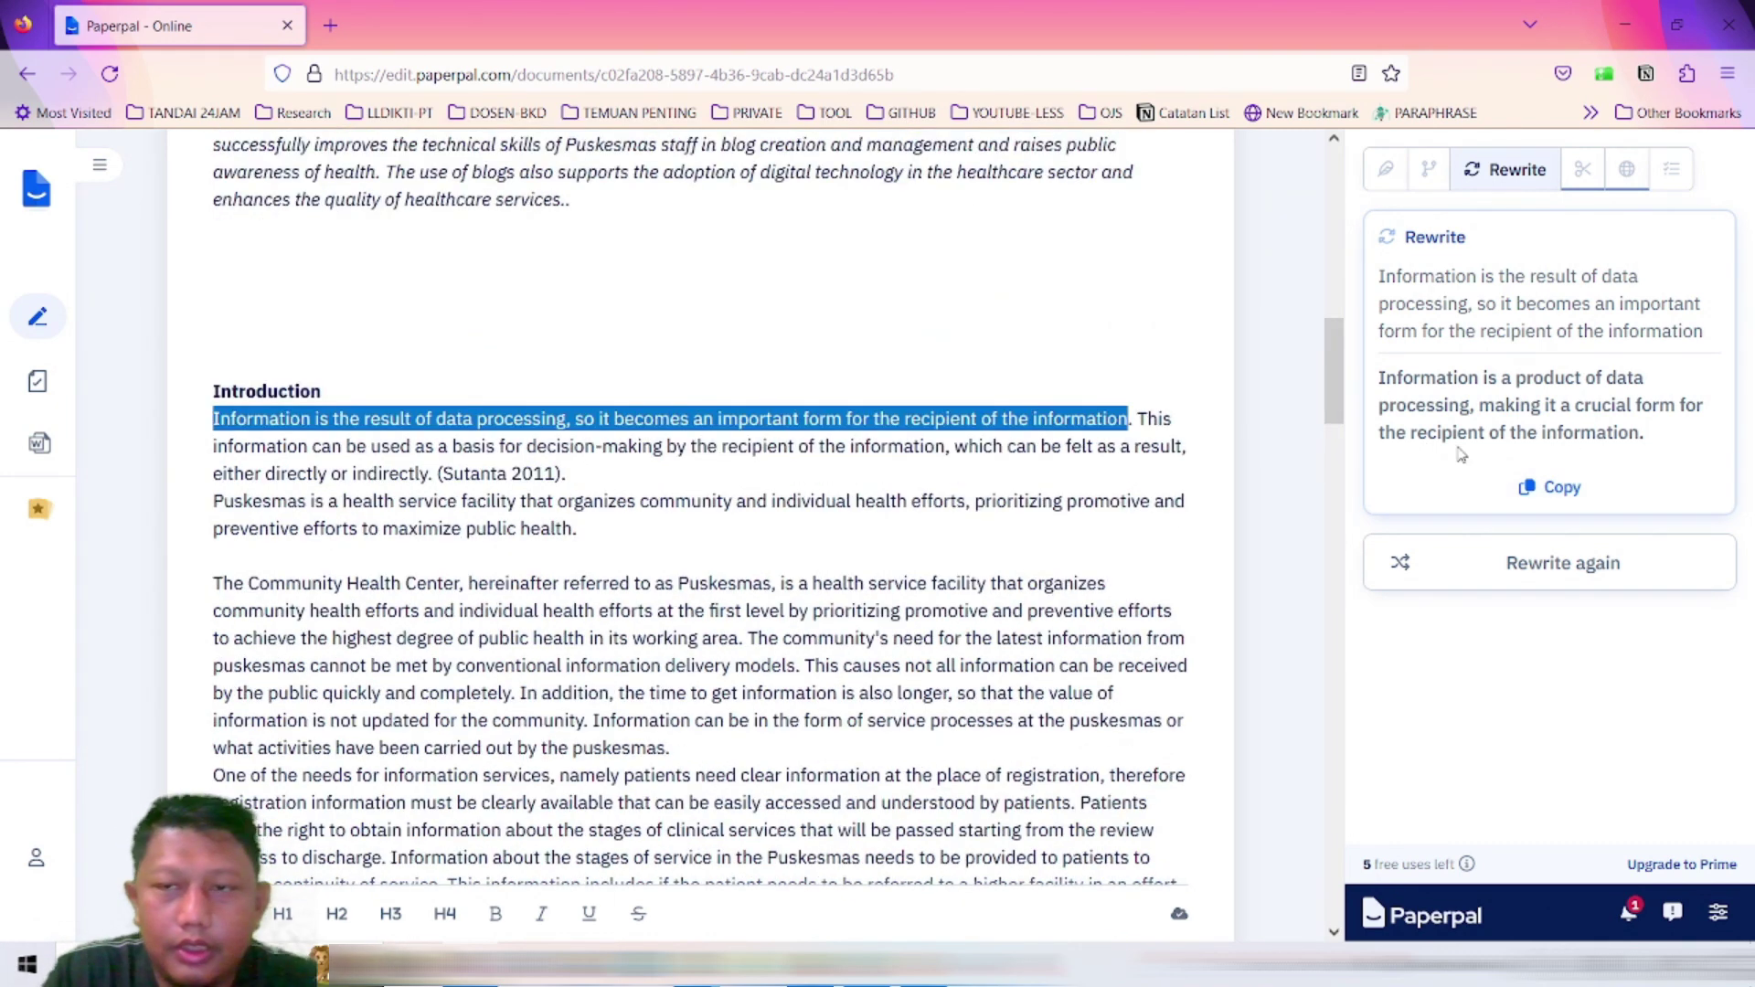
drag(1381, 377, 1645, 436)
click(1559, 486)
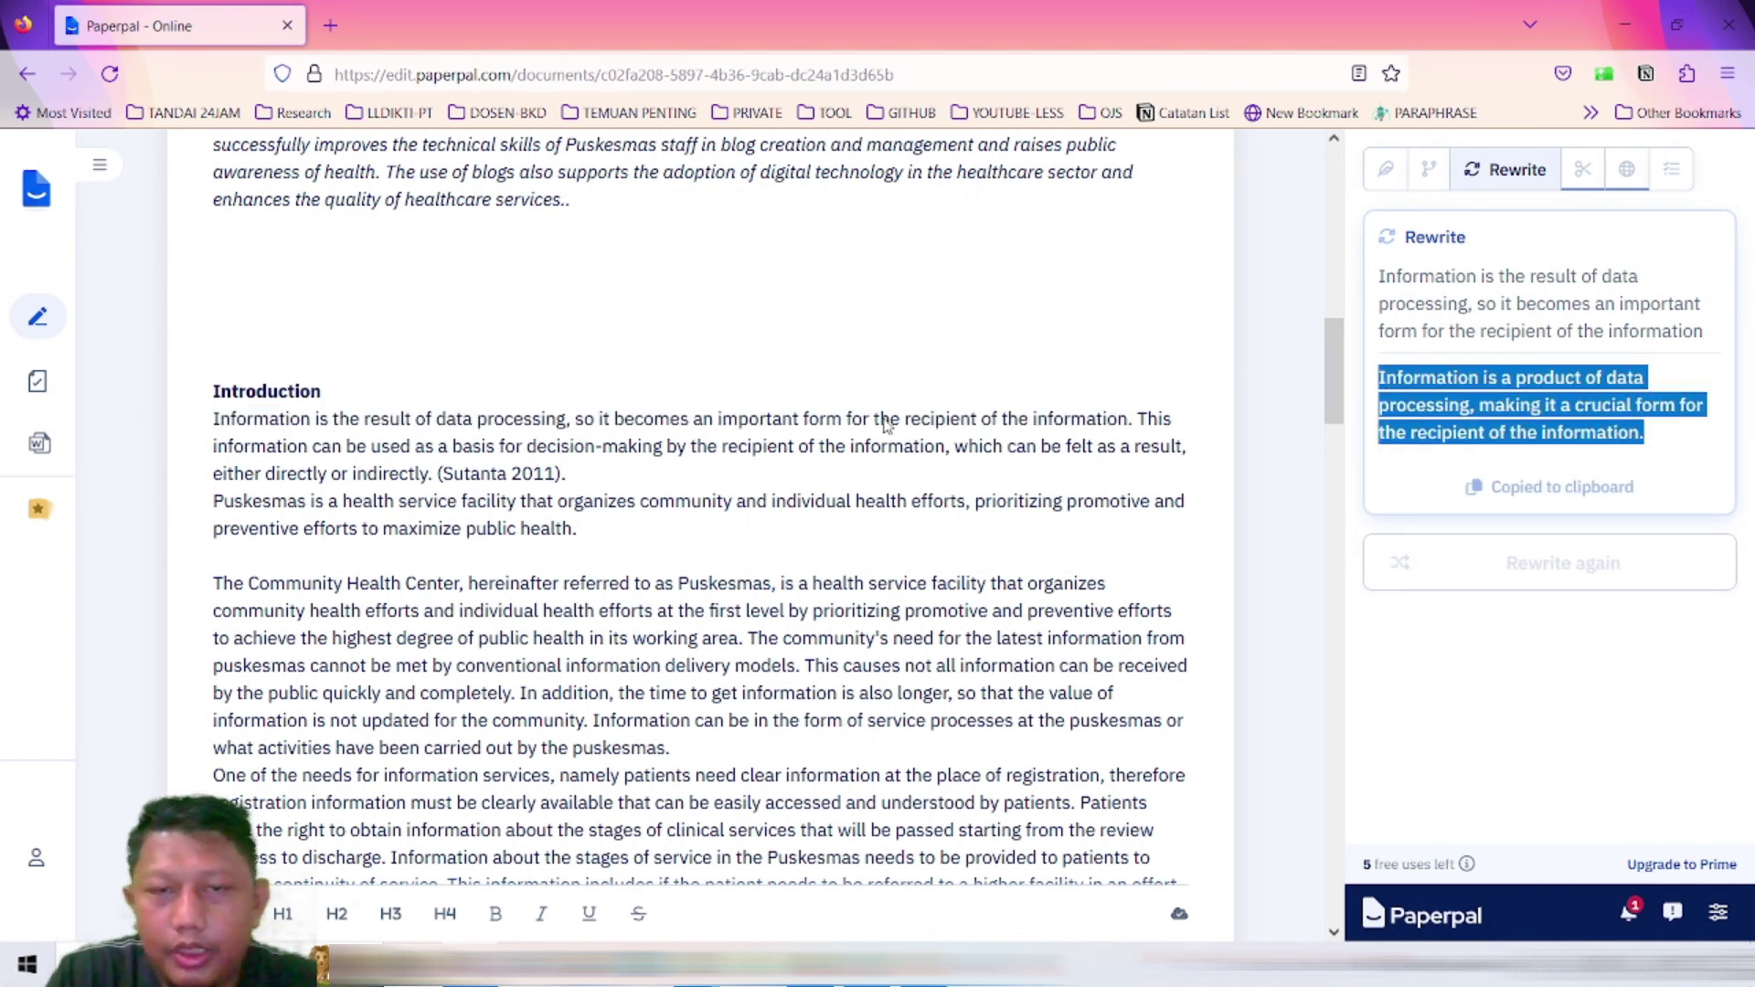
drag(217, 422, 1132, 406)
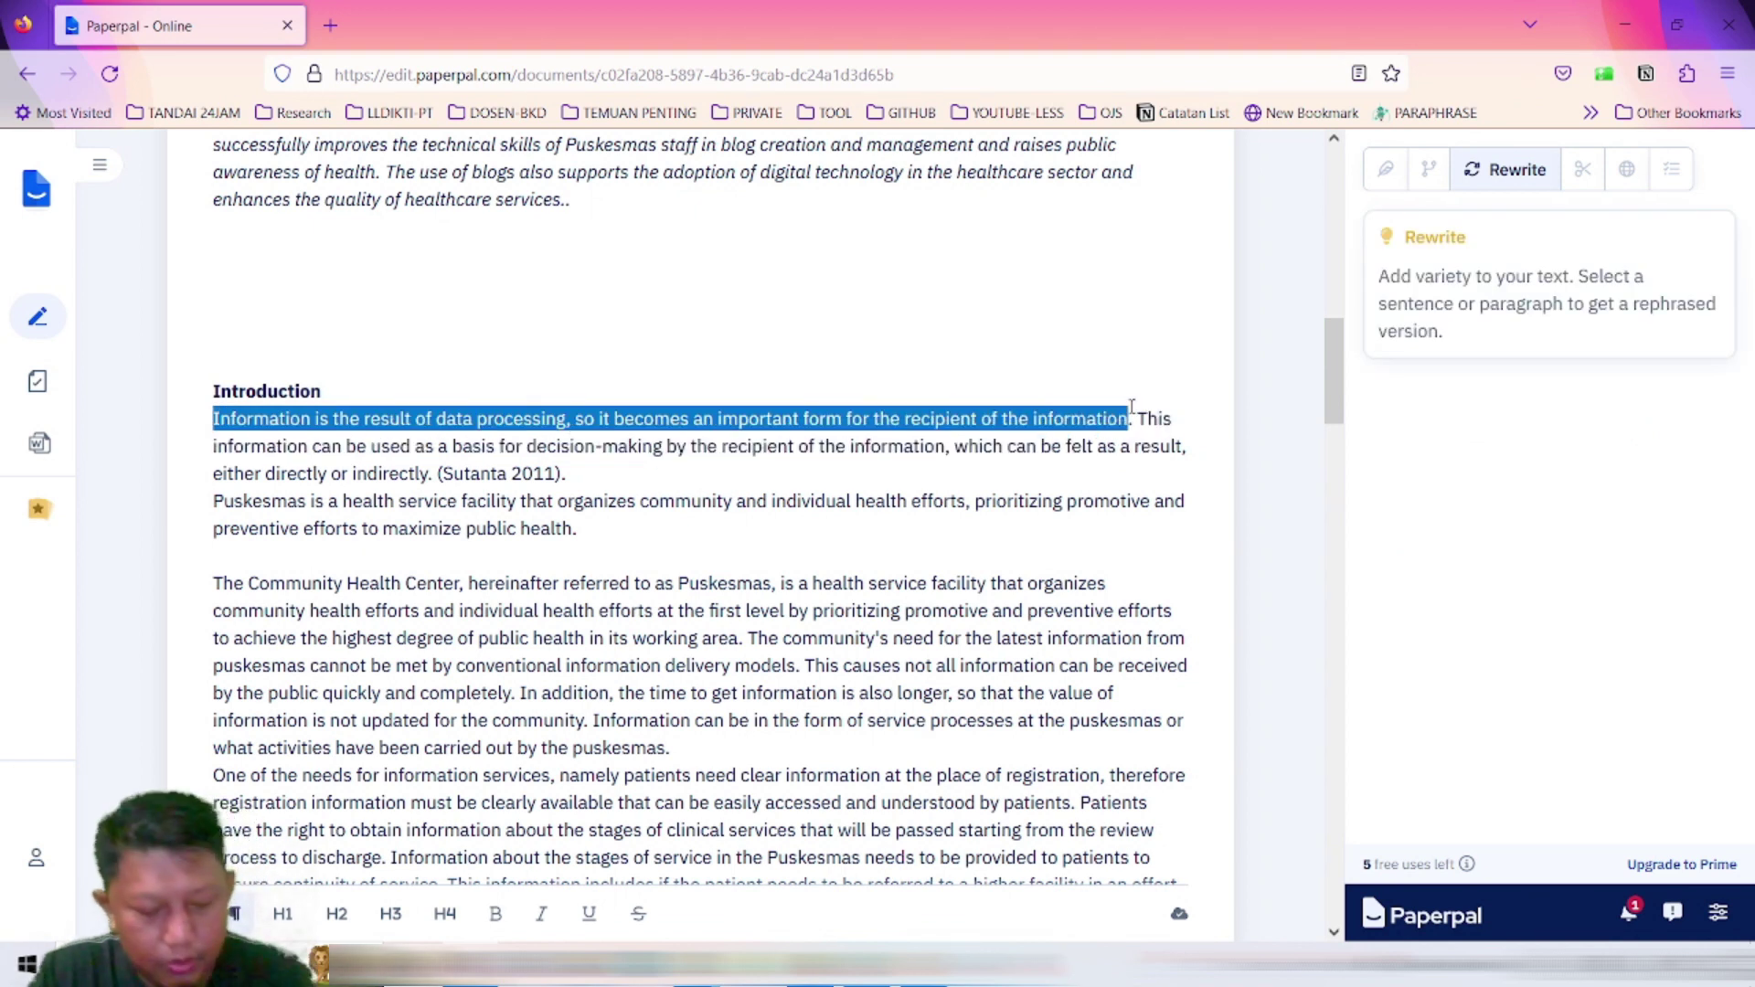
key(ctrl+v)
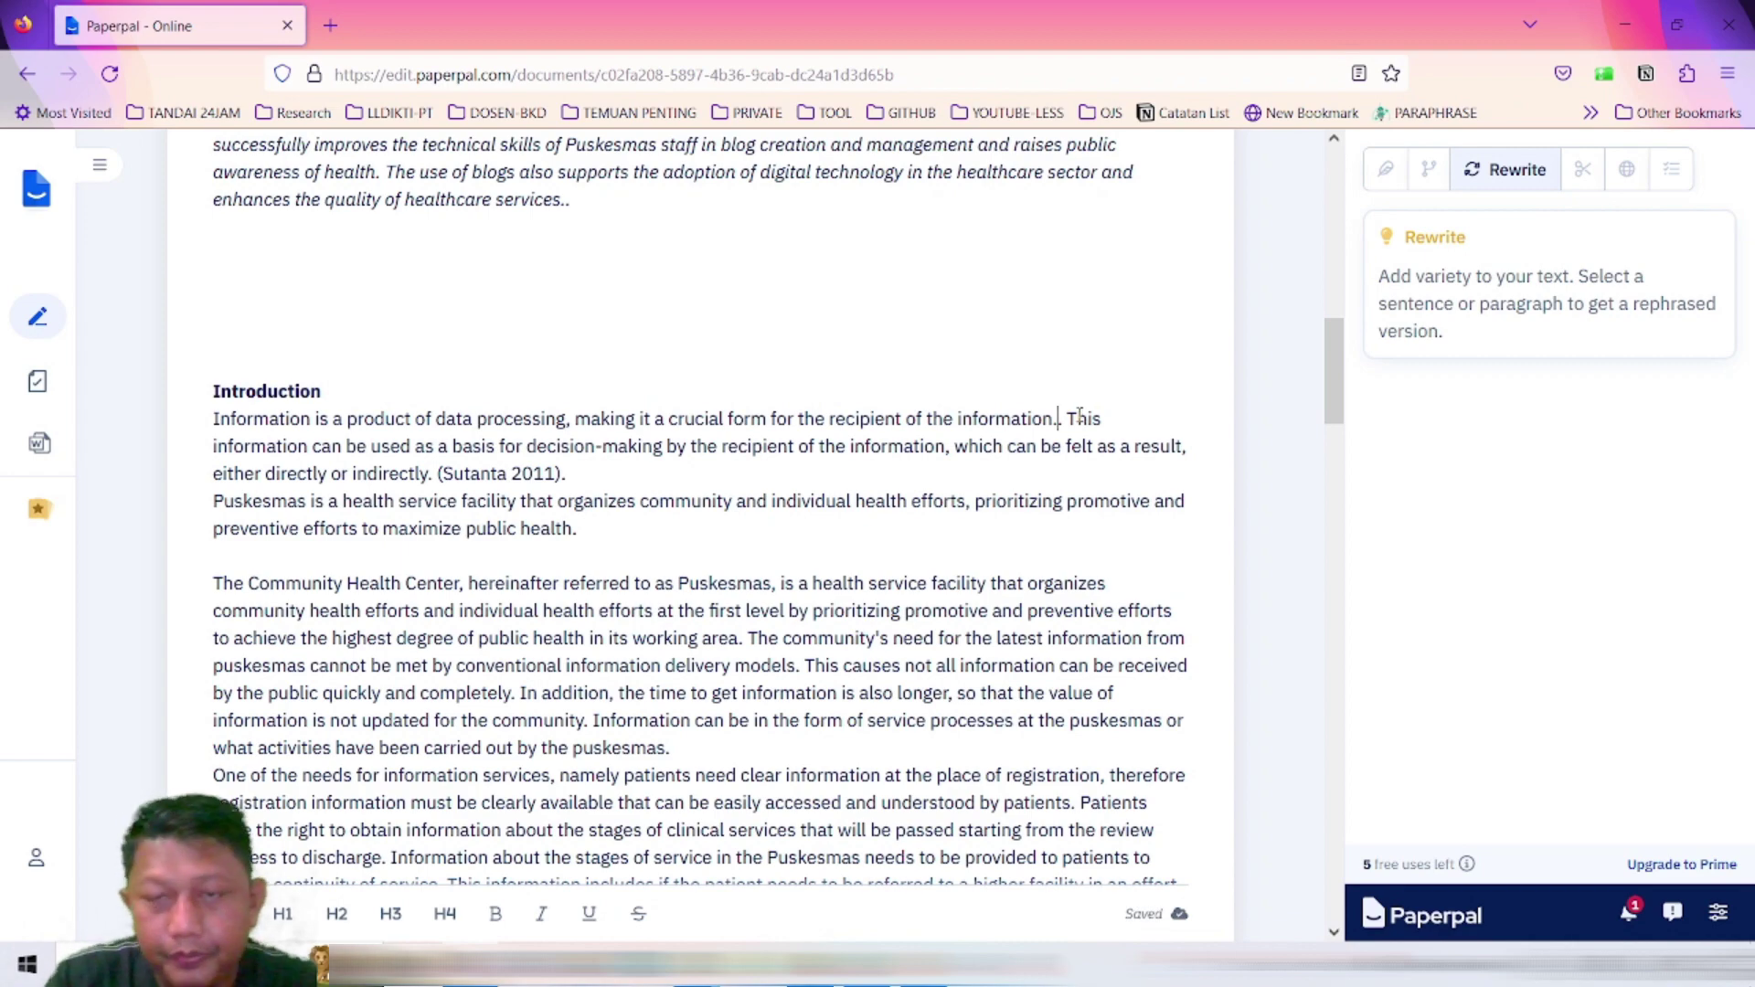
scroll(1079, 415, down, 5)
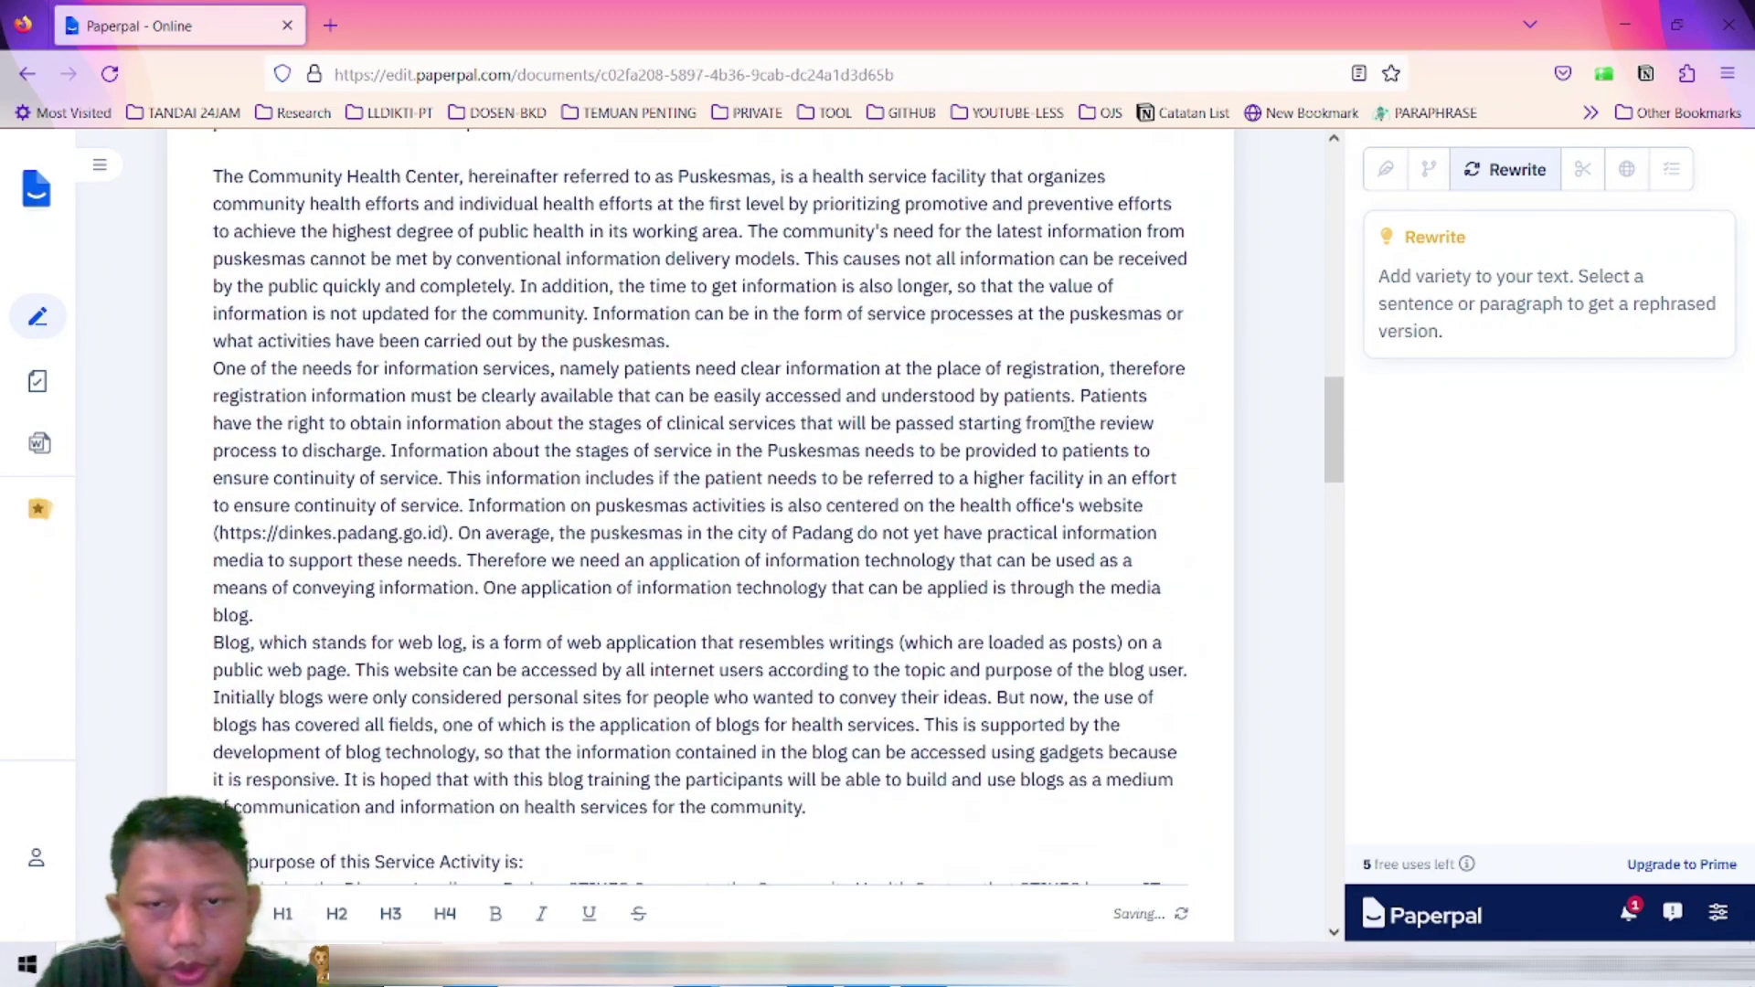
scroll(1066, 424, up, 5)
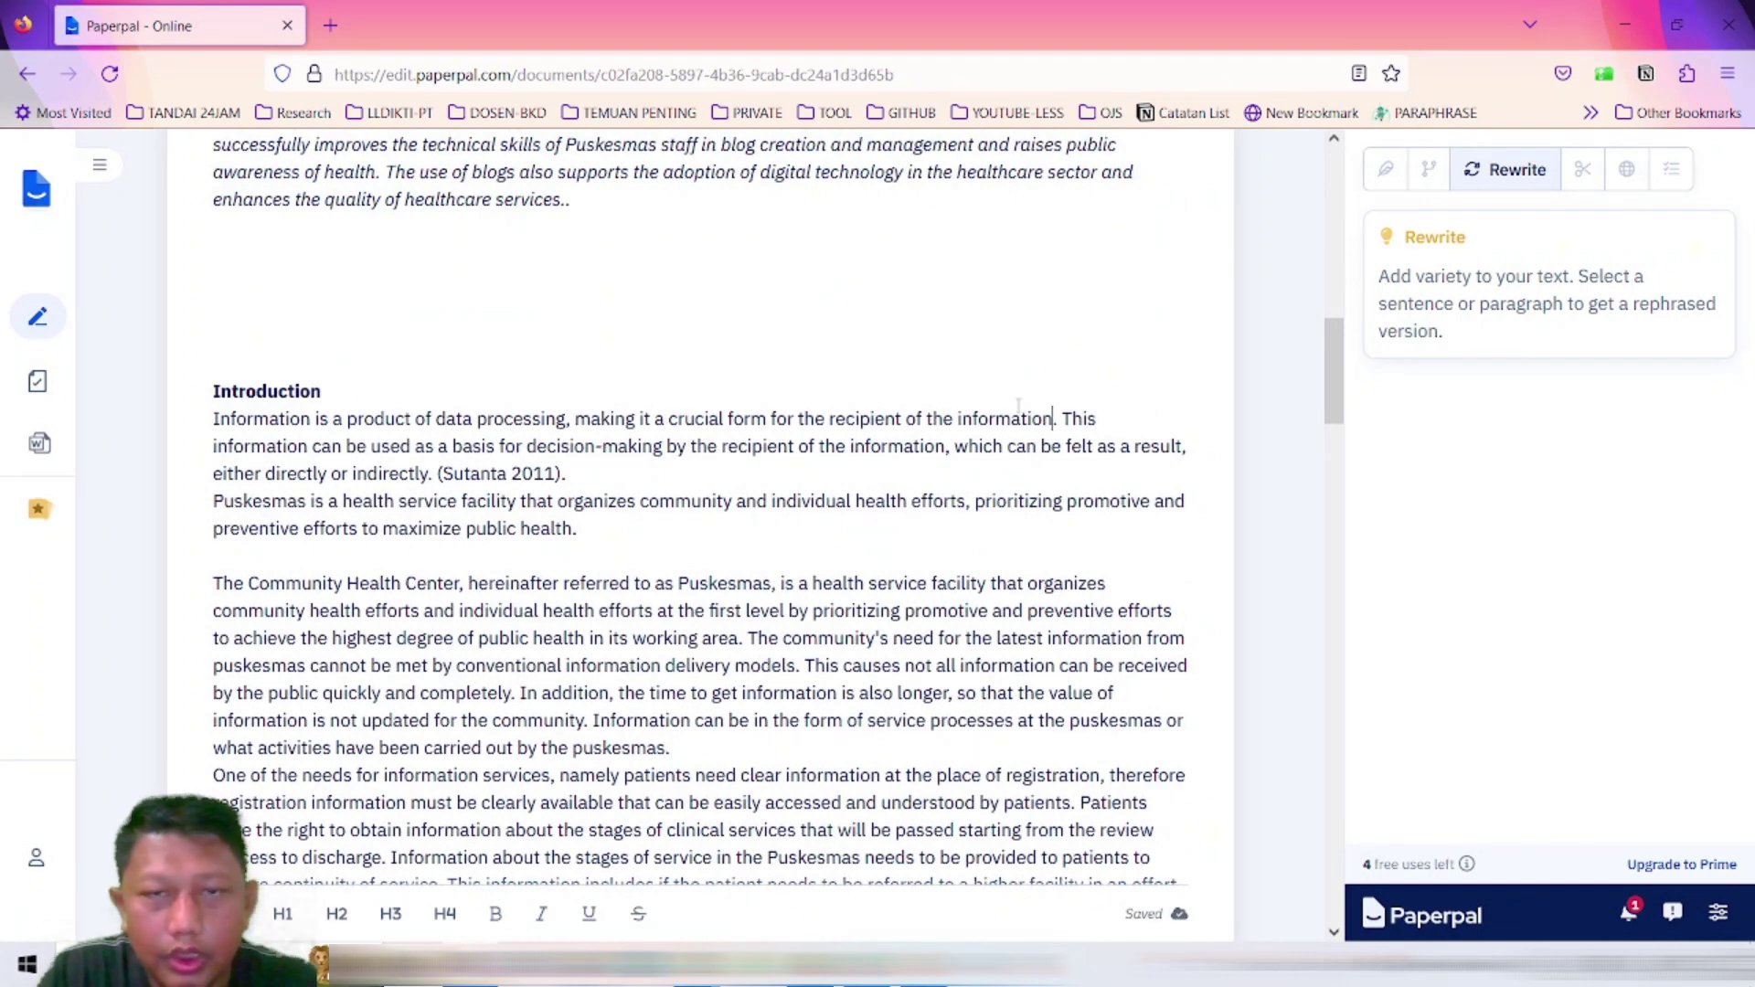
Step: Switch to Trim text and select the whole Community Health Center sentence, through "in its working area."
scroll(603, 389, down, 3)
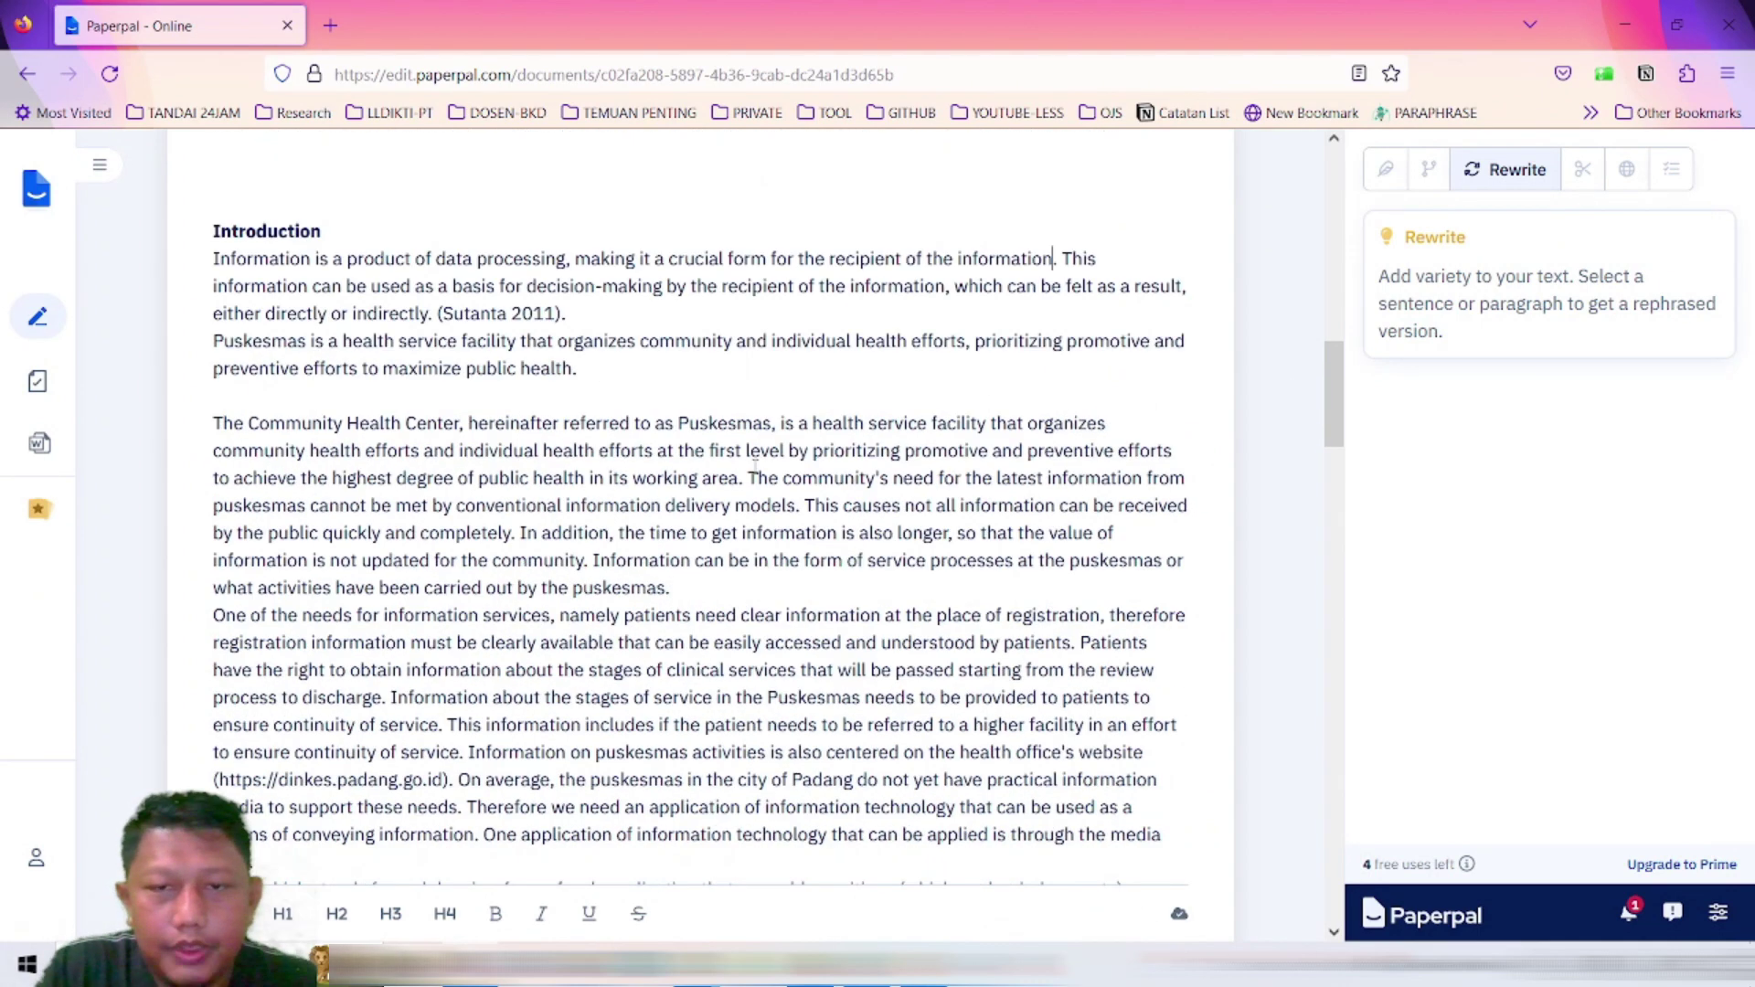
click(1582, 171)
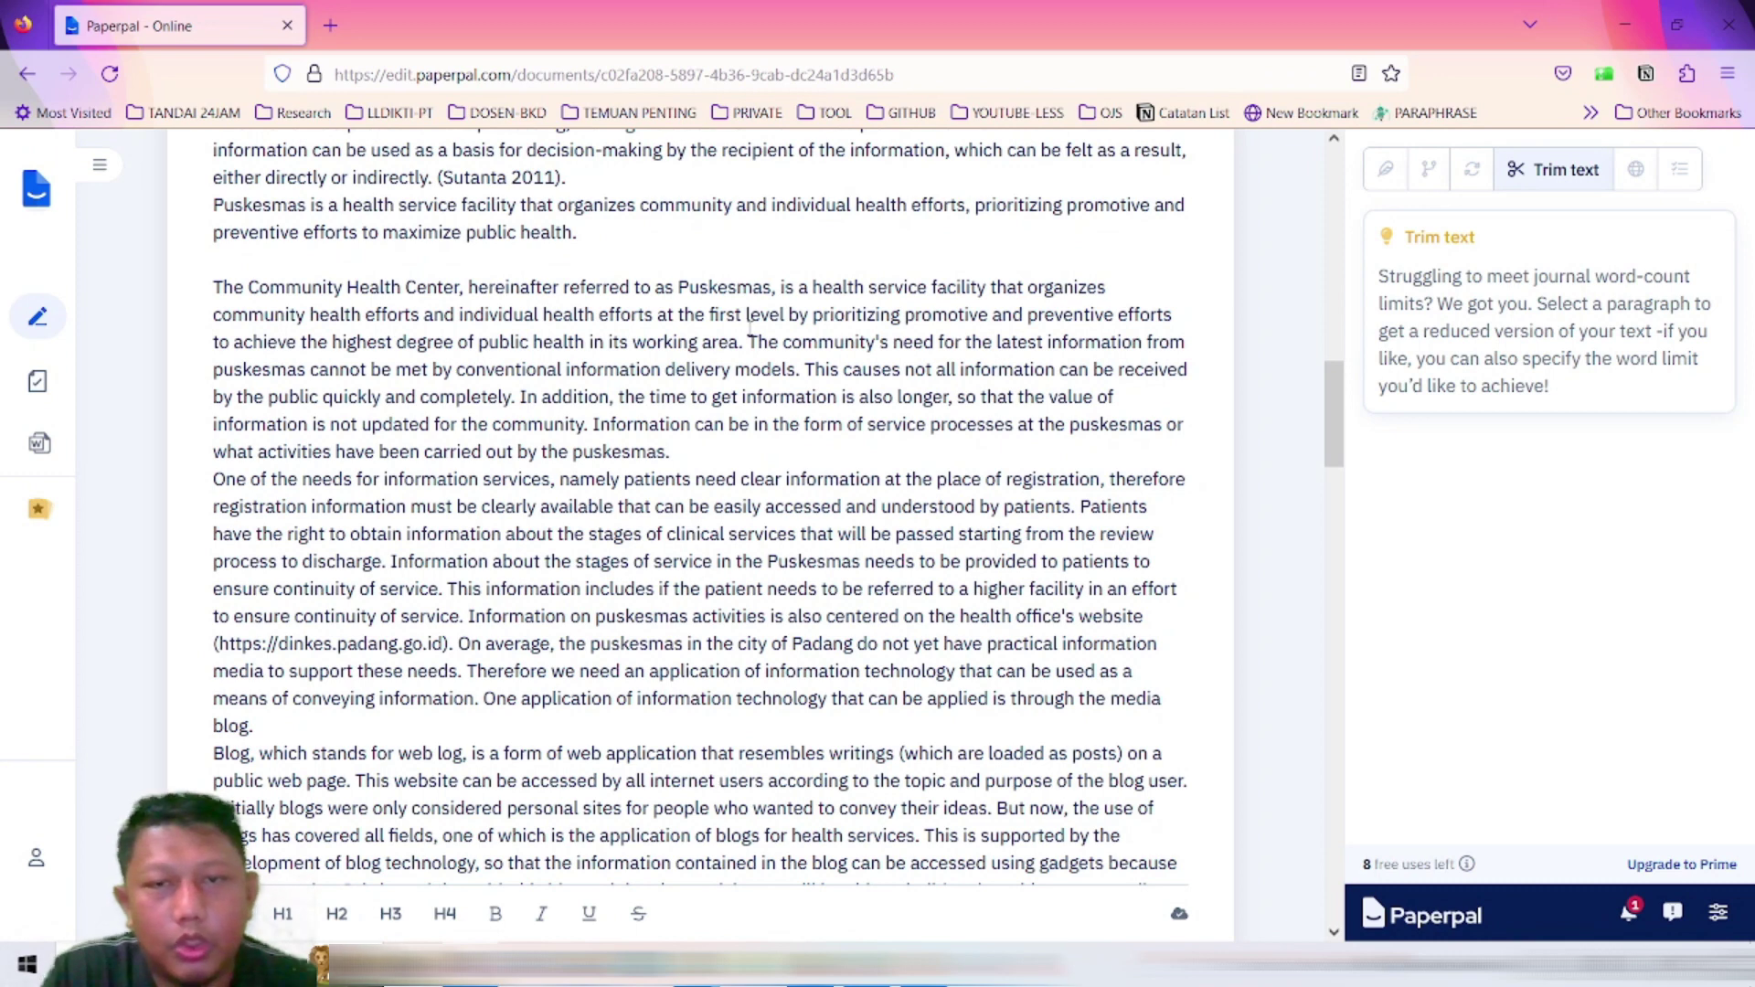
scroll(740, 331, up, 3)
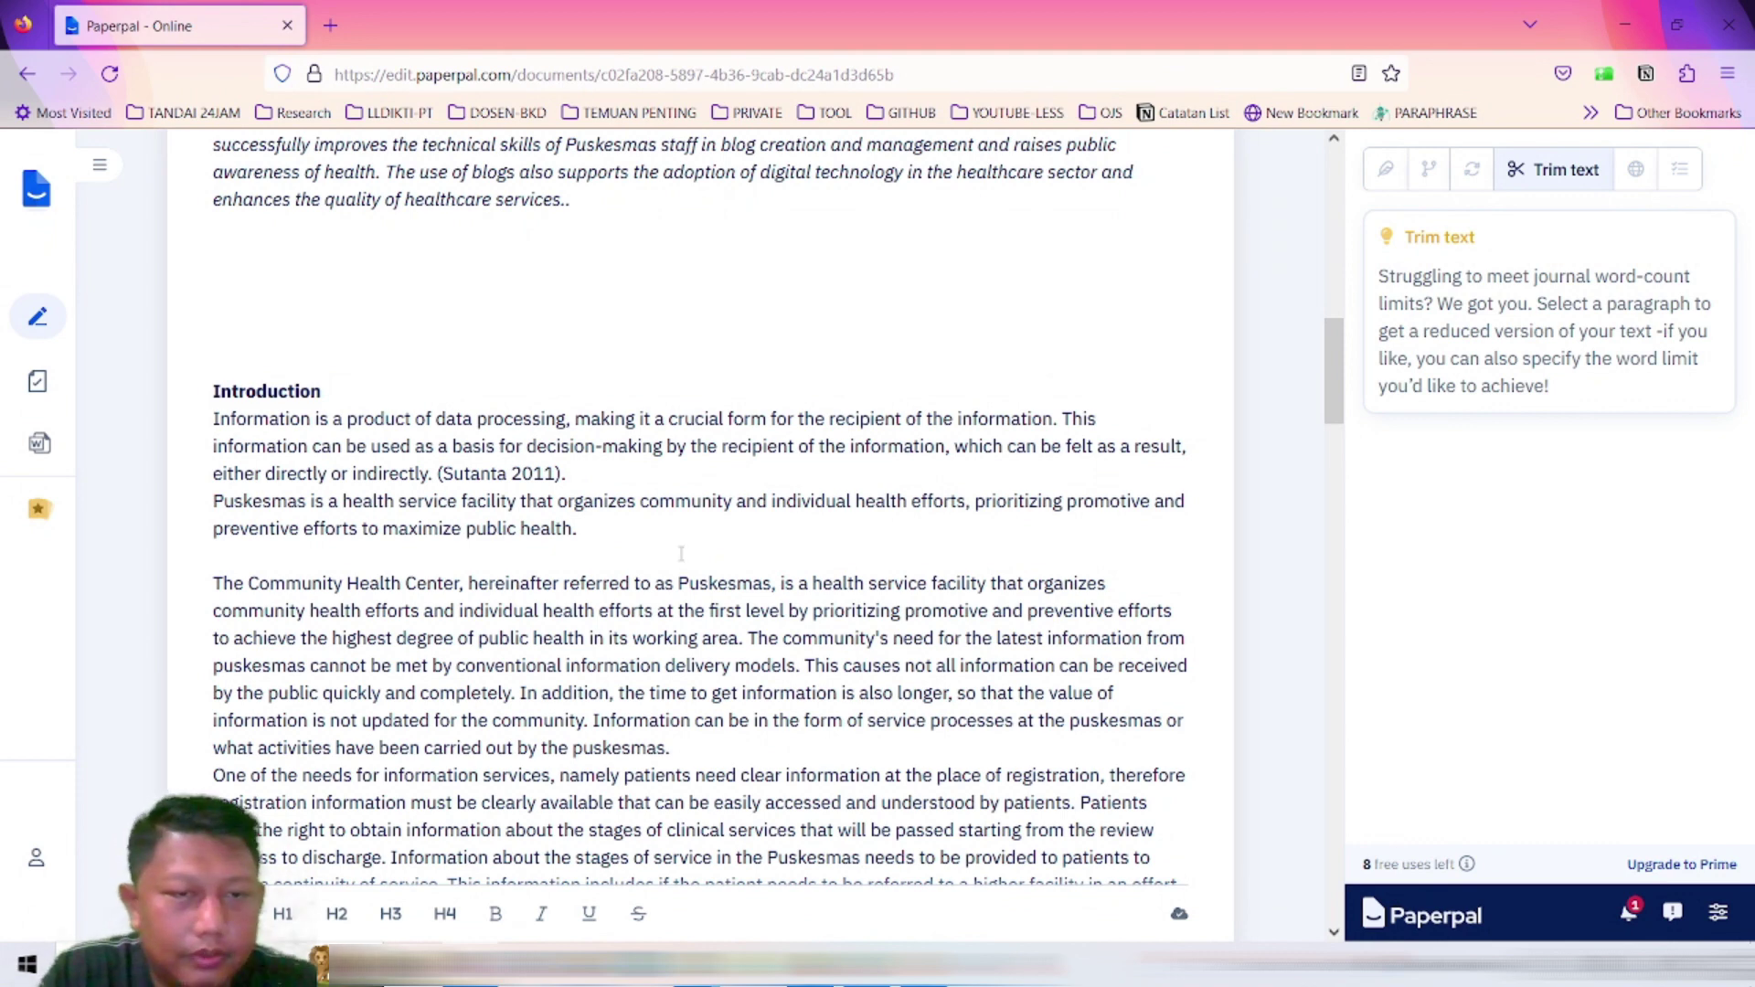
scroll(681, 553, down, 2)
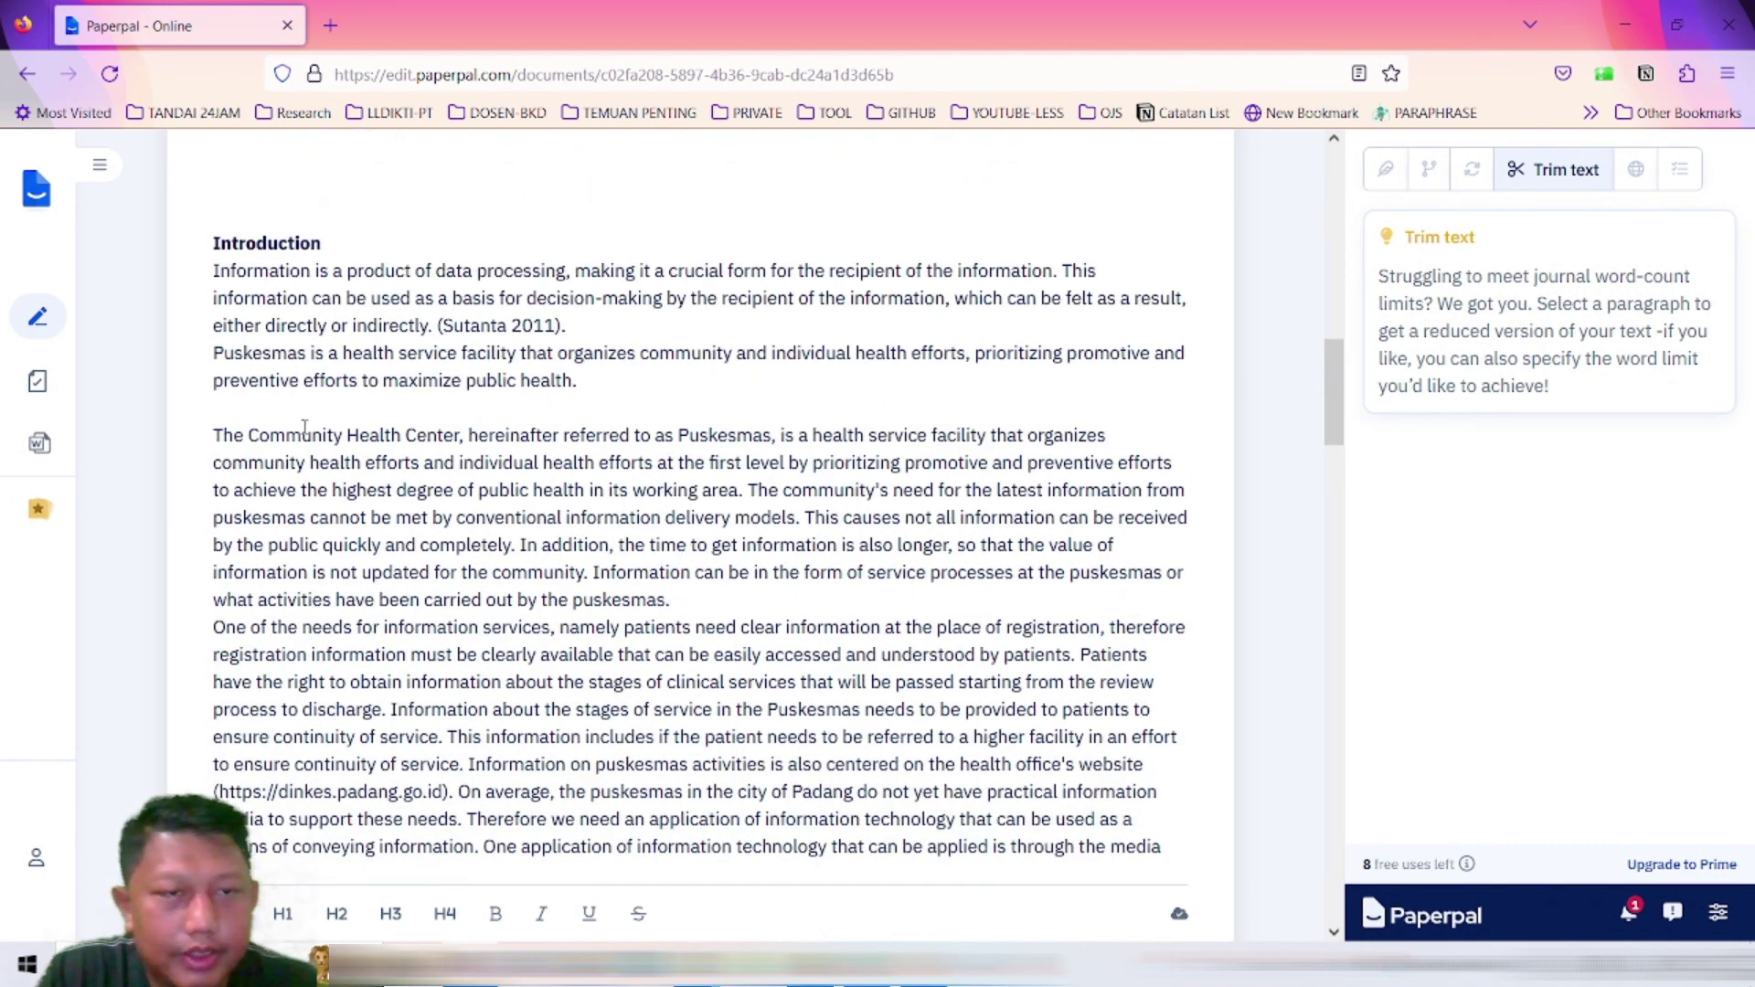
drag(214, 435, 656, 426)
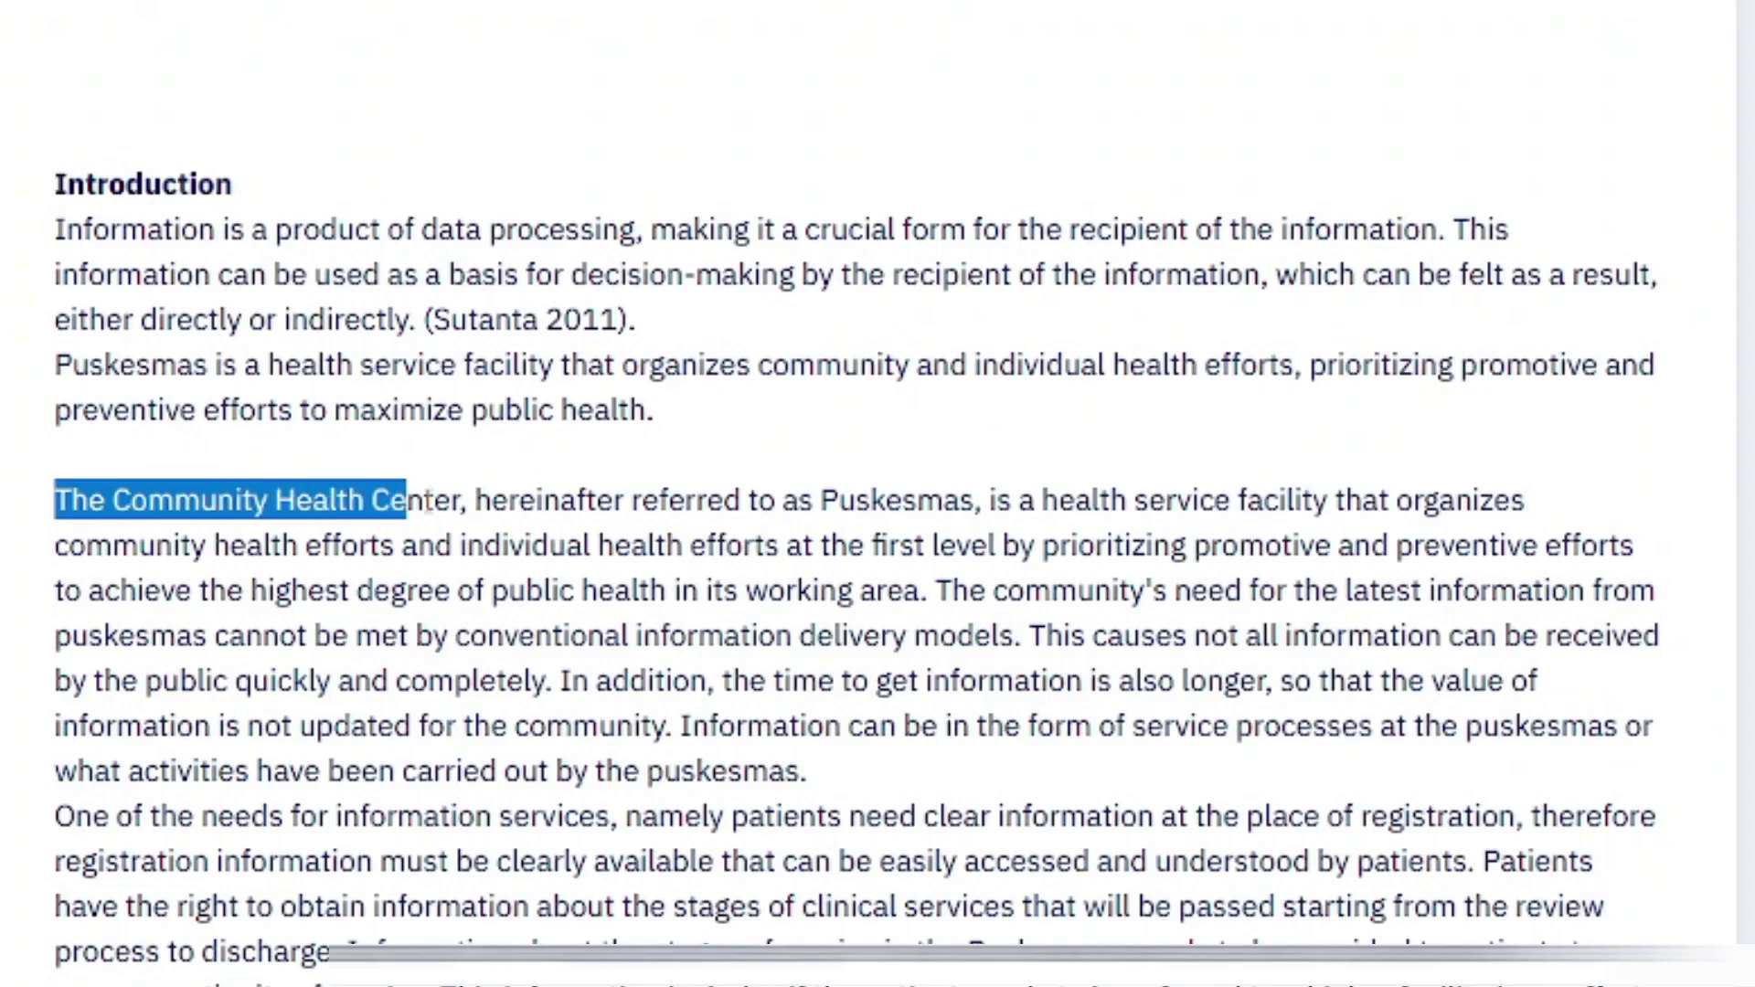
drag(779, 485, 930, 593)
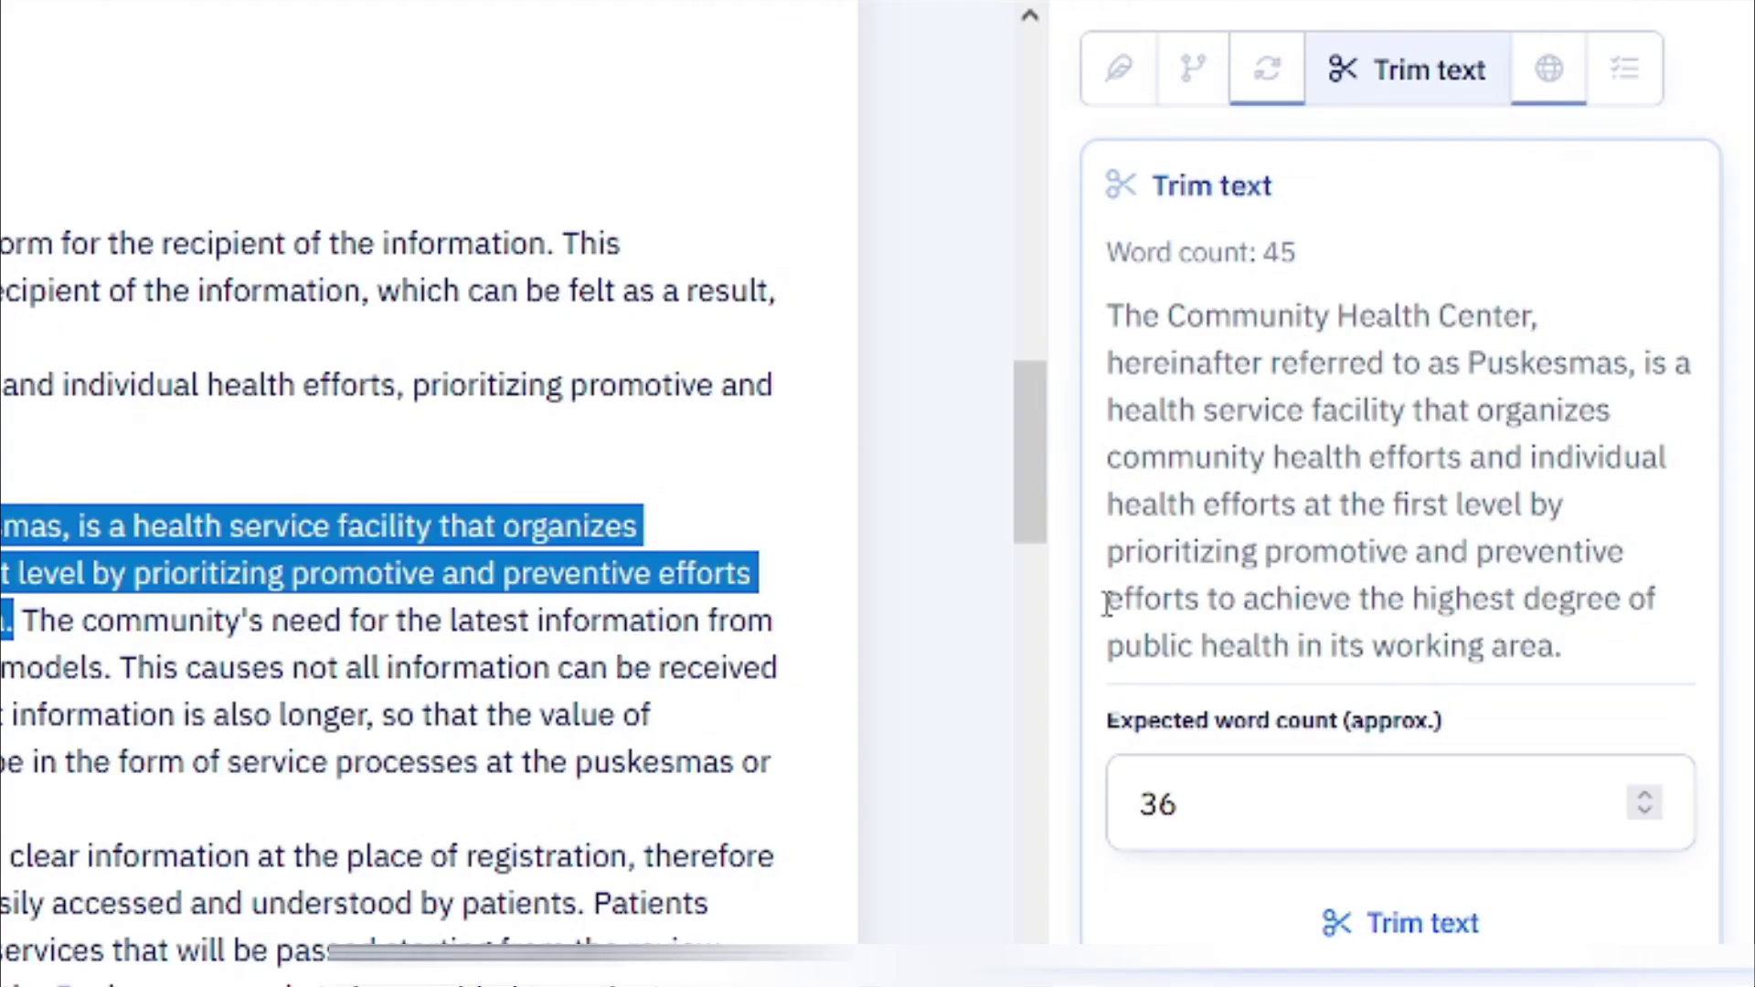
scroll(1097, 482, down, 2)
scroll(624, 605, down, 2)
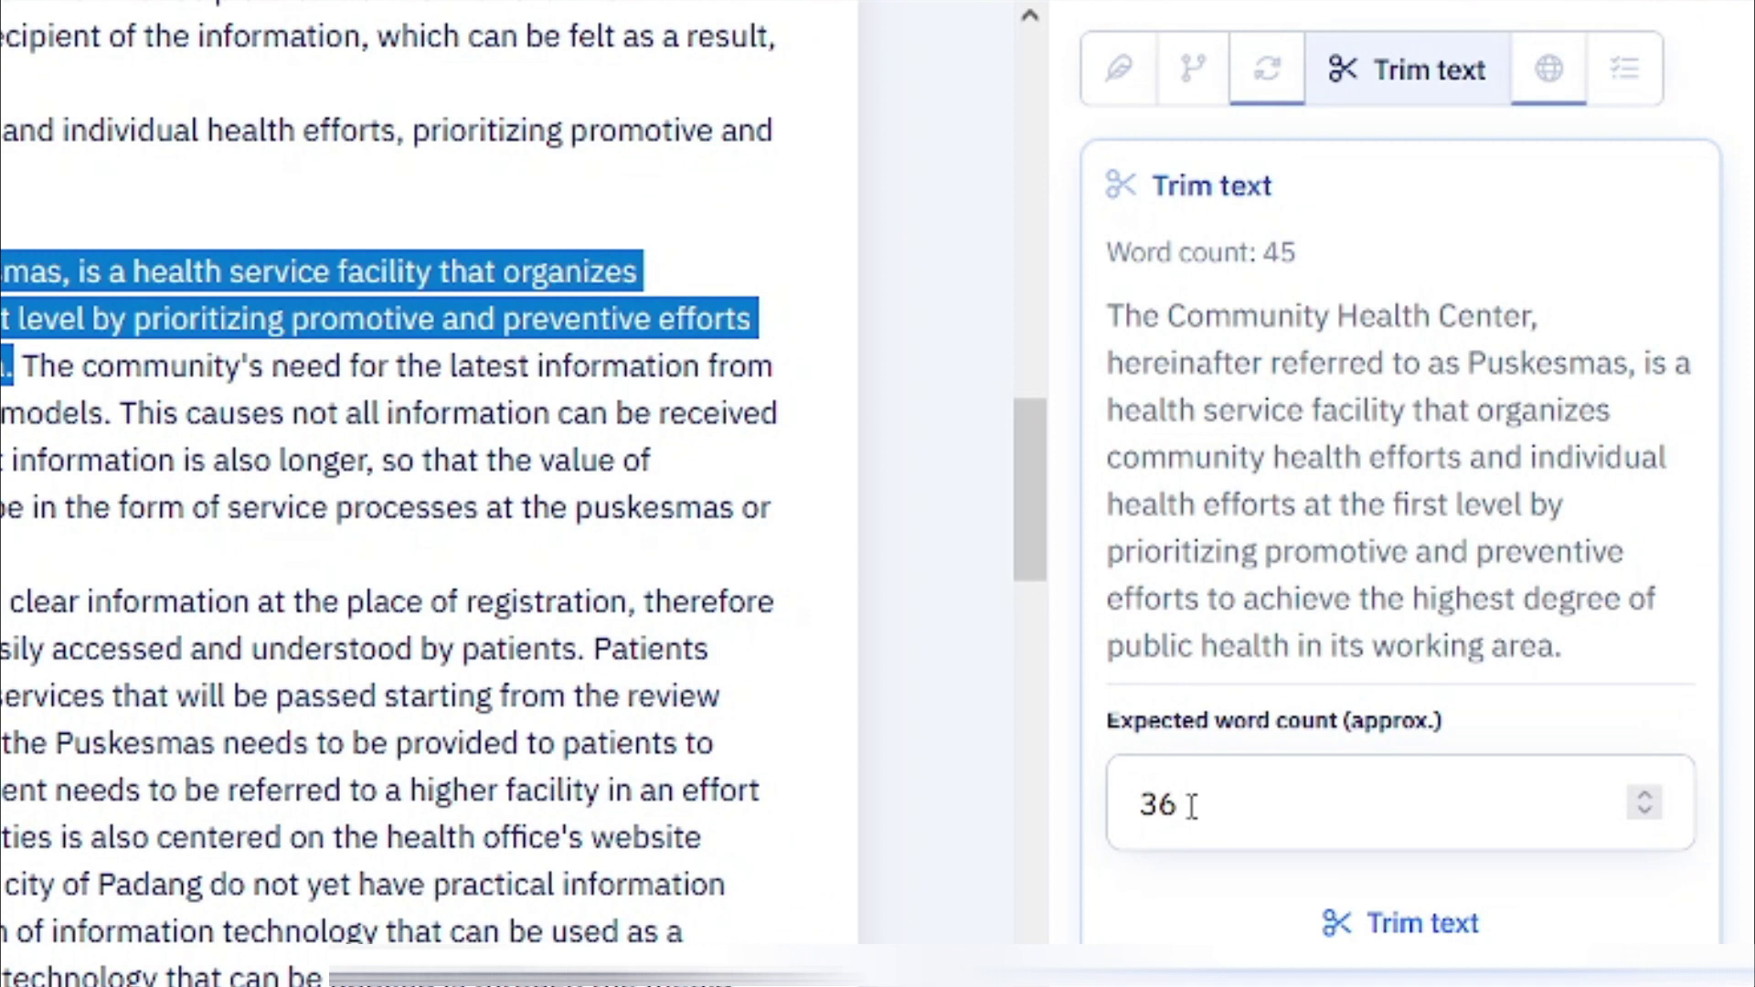
Step: Set the expected word count to 35, trim the Community Health Center sentence and review the shortened version
click(1222, 801)
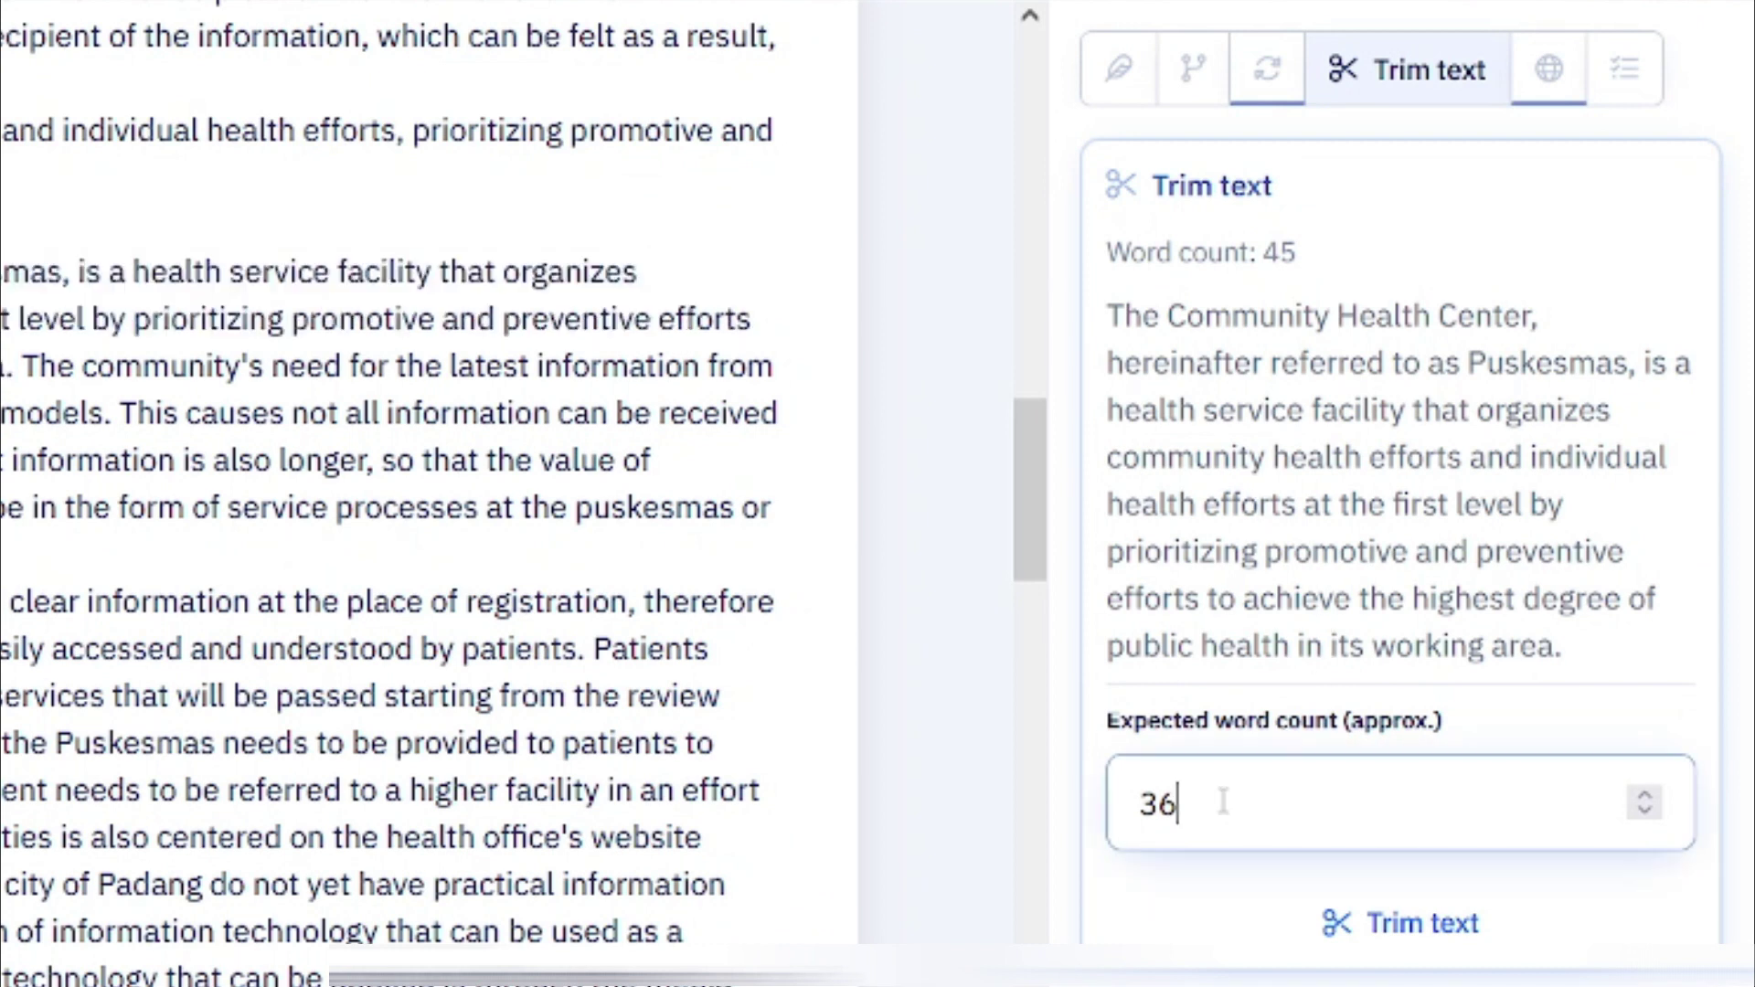
key(BackSpace)
text(5)
click(1419, 914)
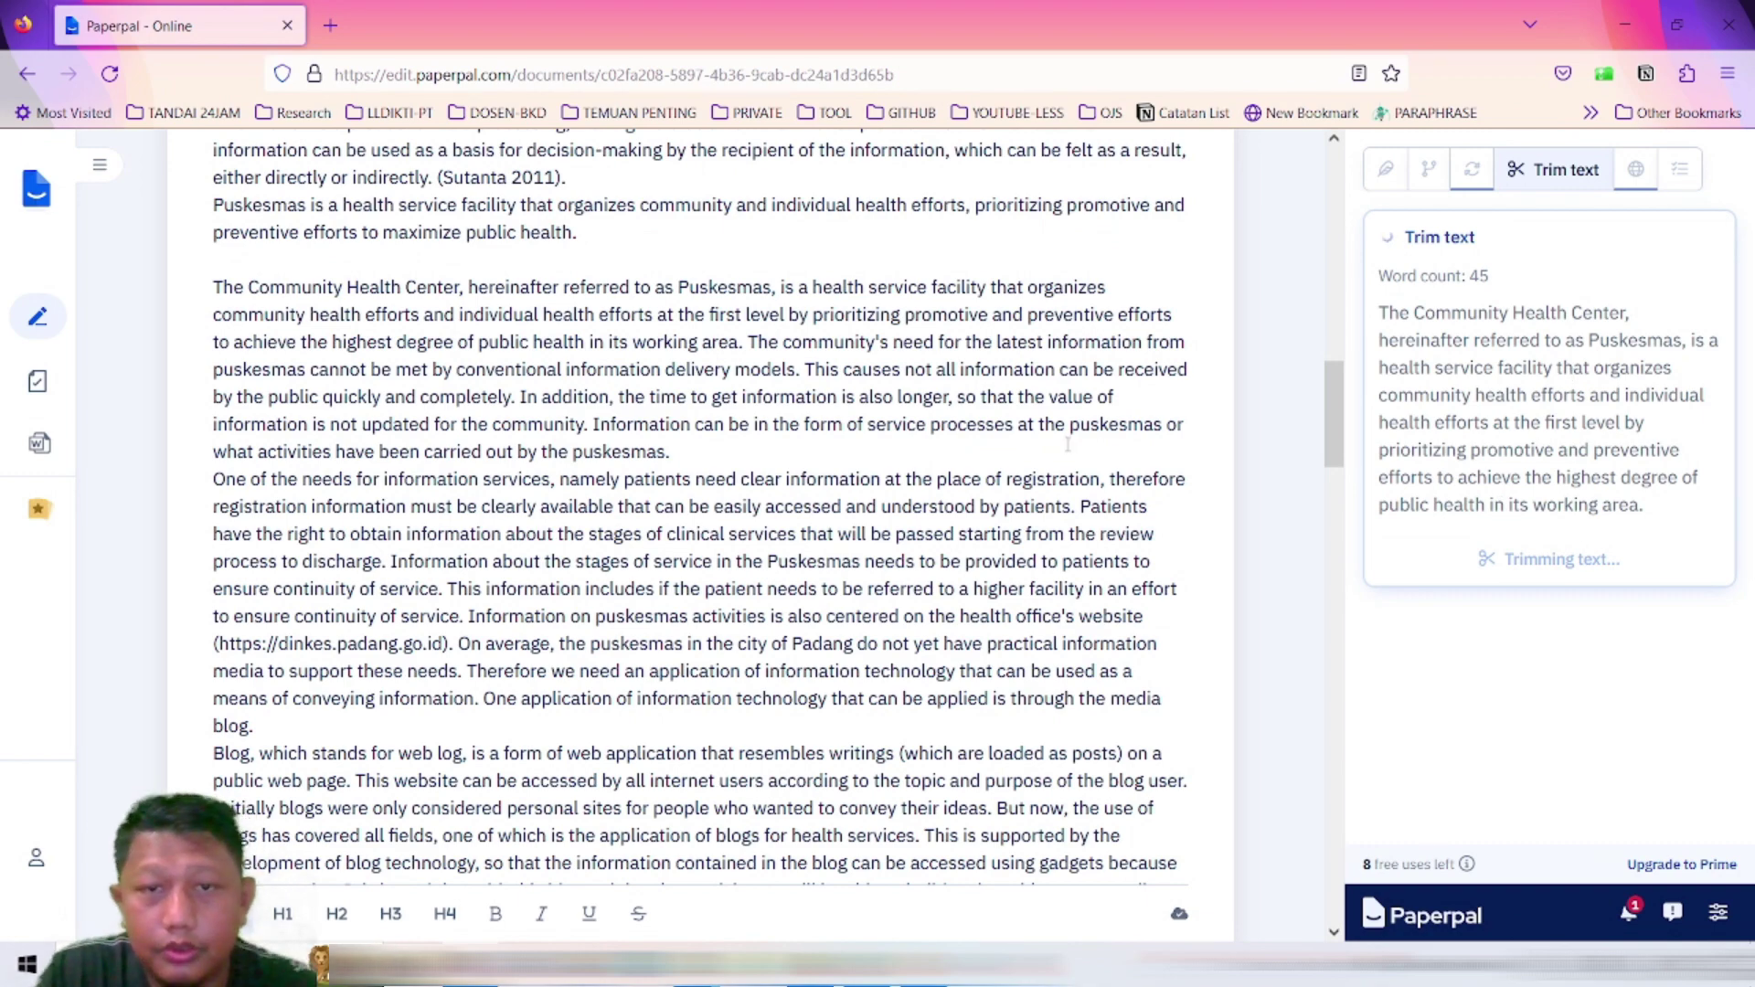
scroll(1068, 443, down, 3)
scroll(1067, 443, up, 2)
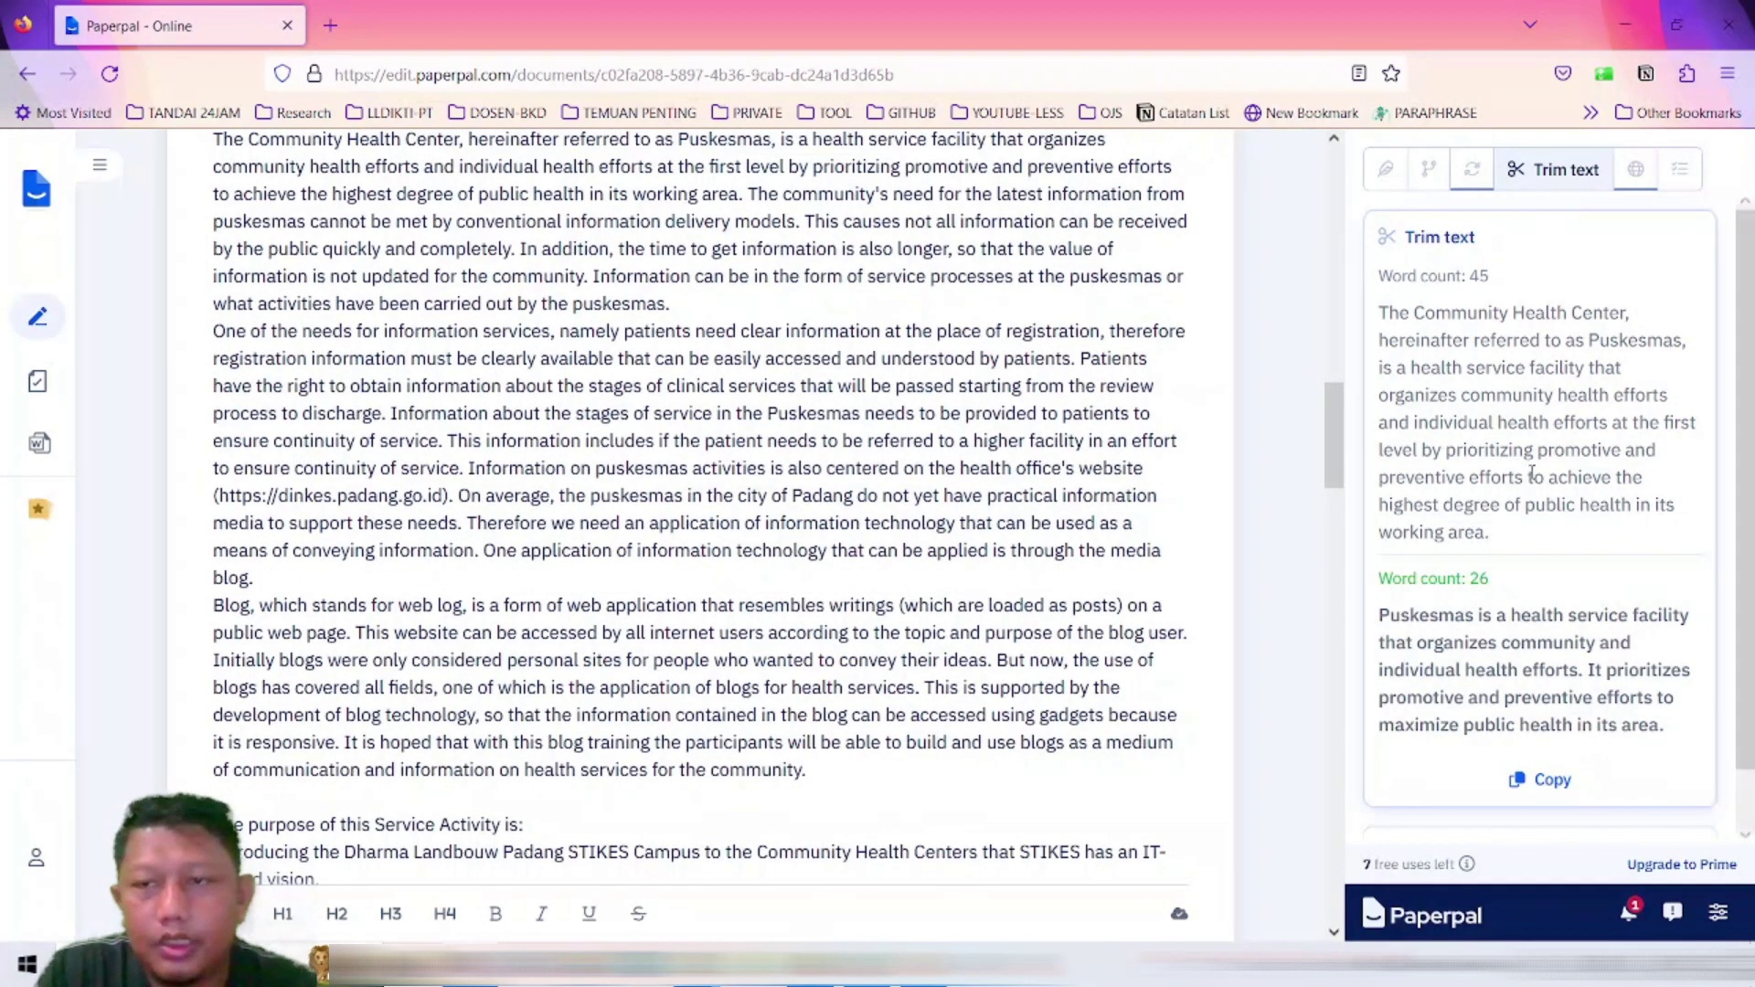
scroll(1531, 470, down, 1)
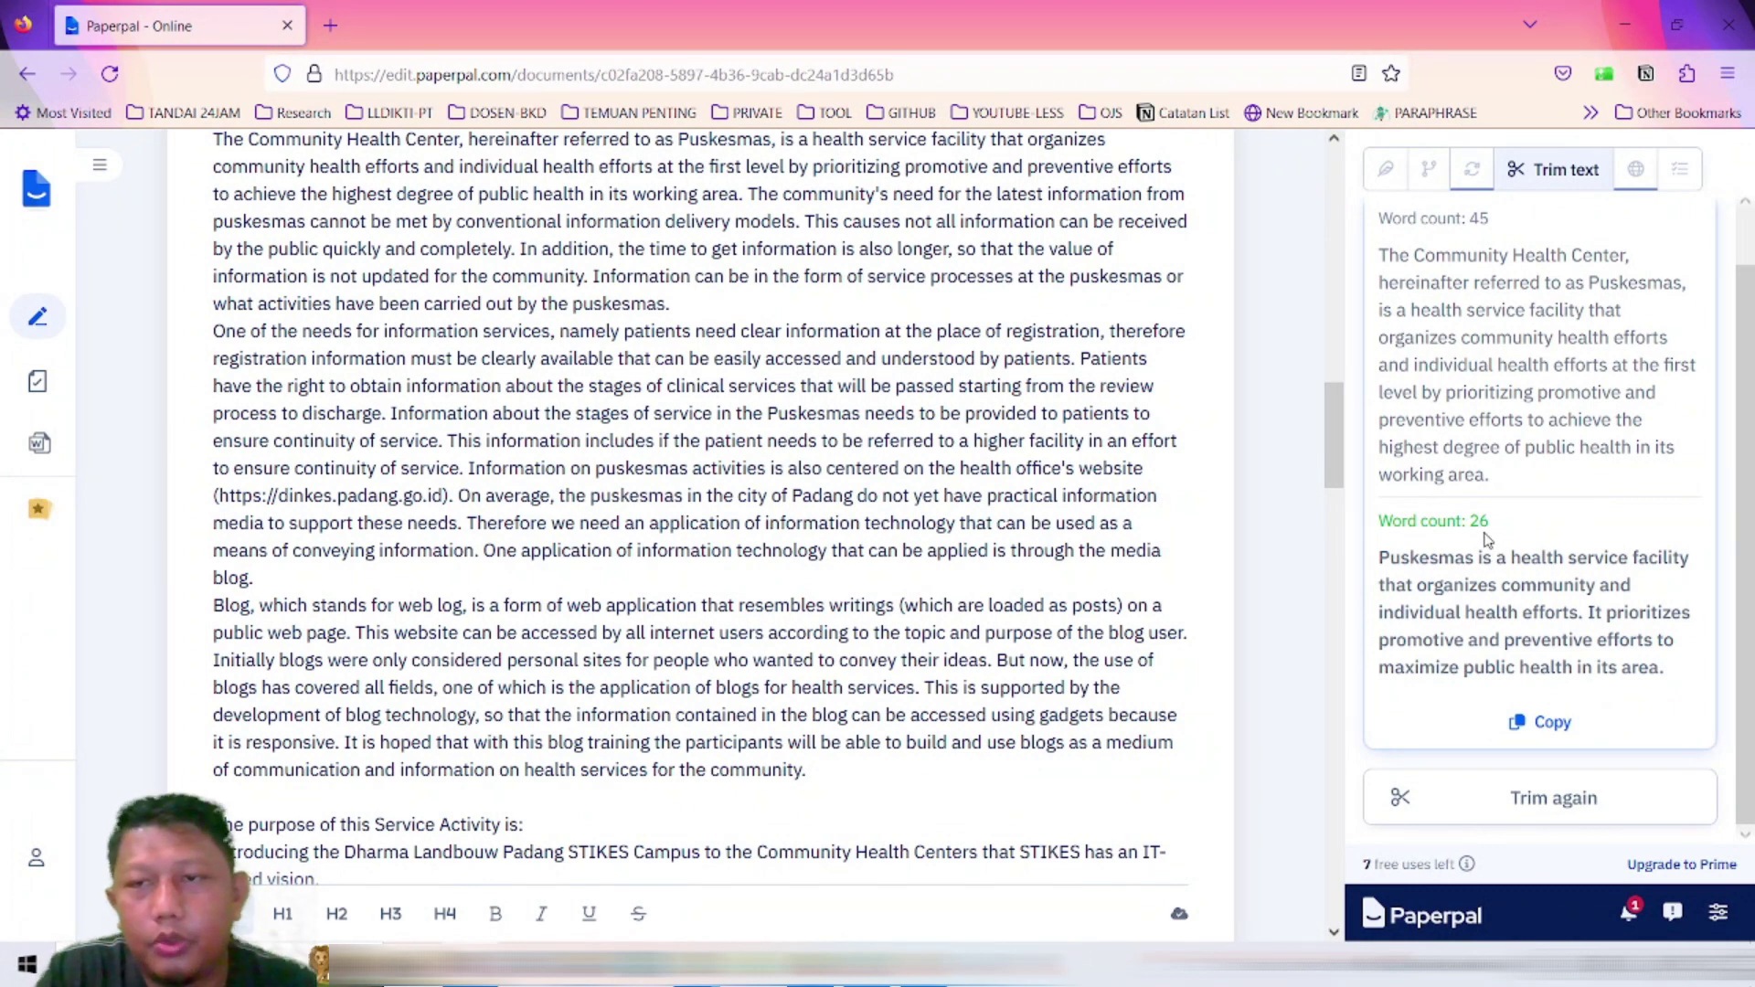
scroll(1005, 398, up, 3)
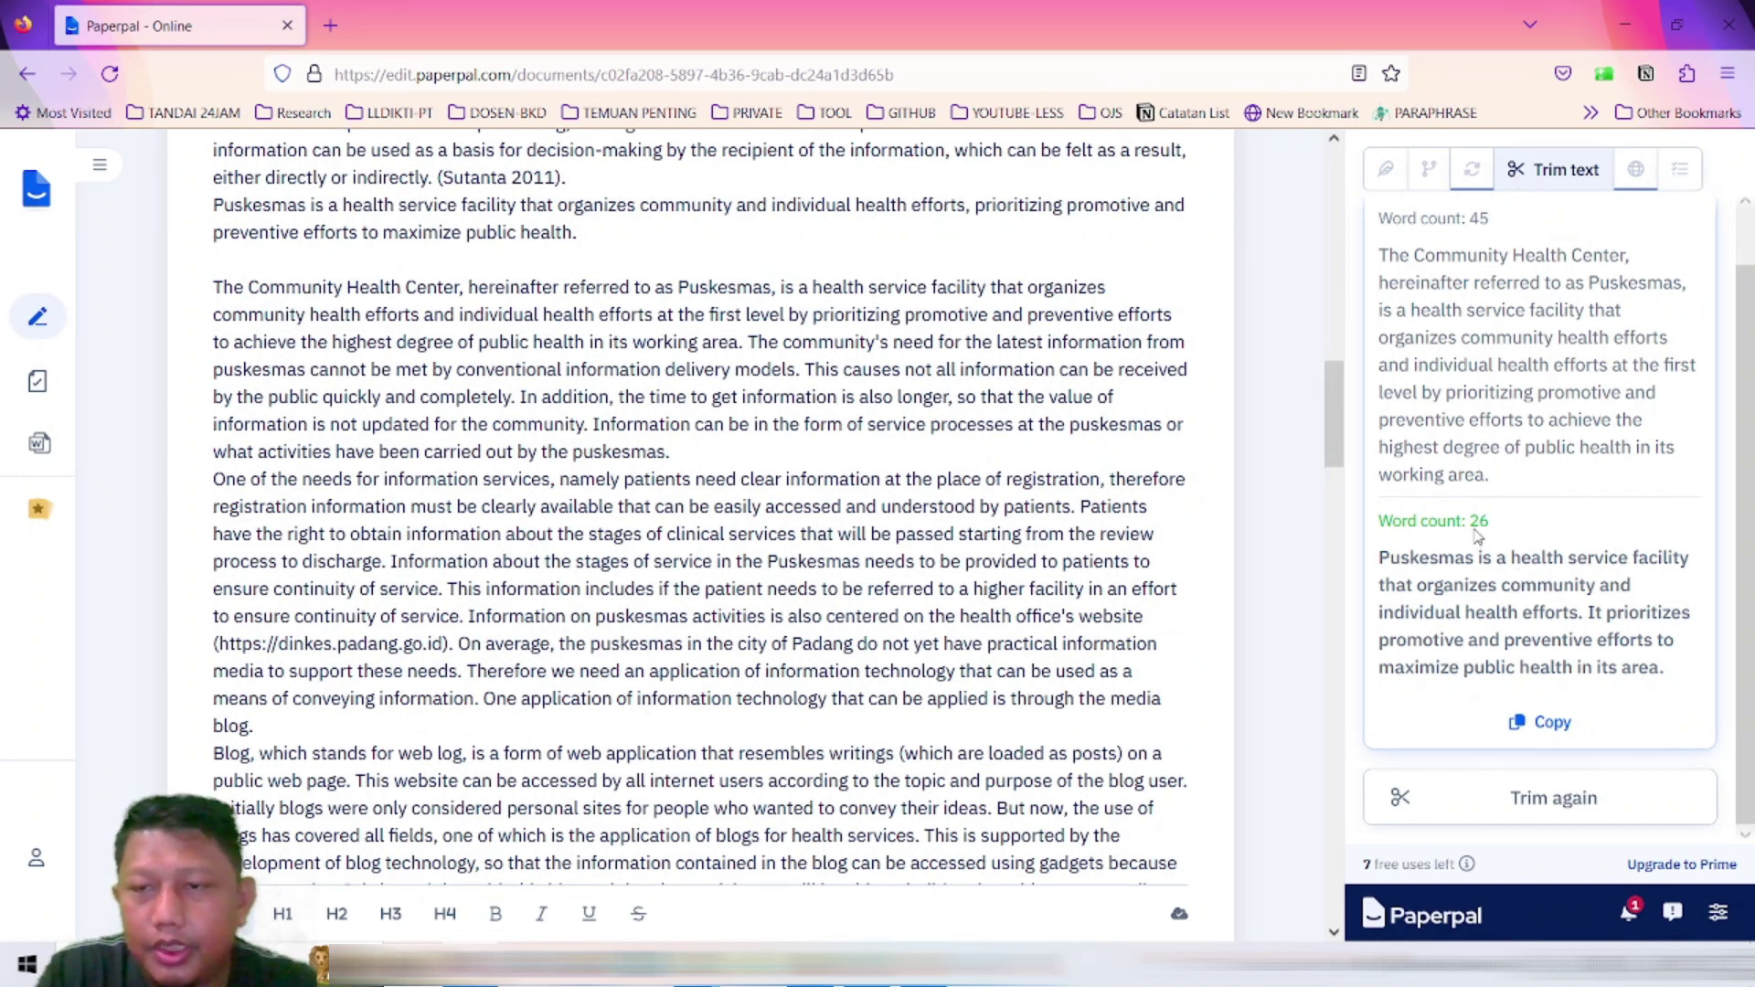
drag(1467, 521, 1506, 538)
click(1517, 540)
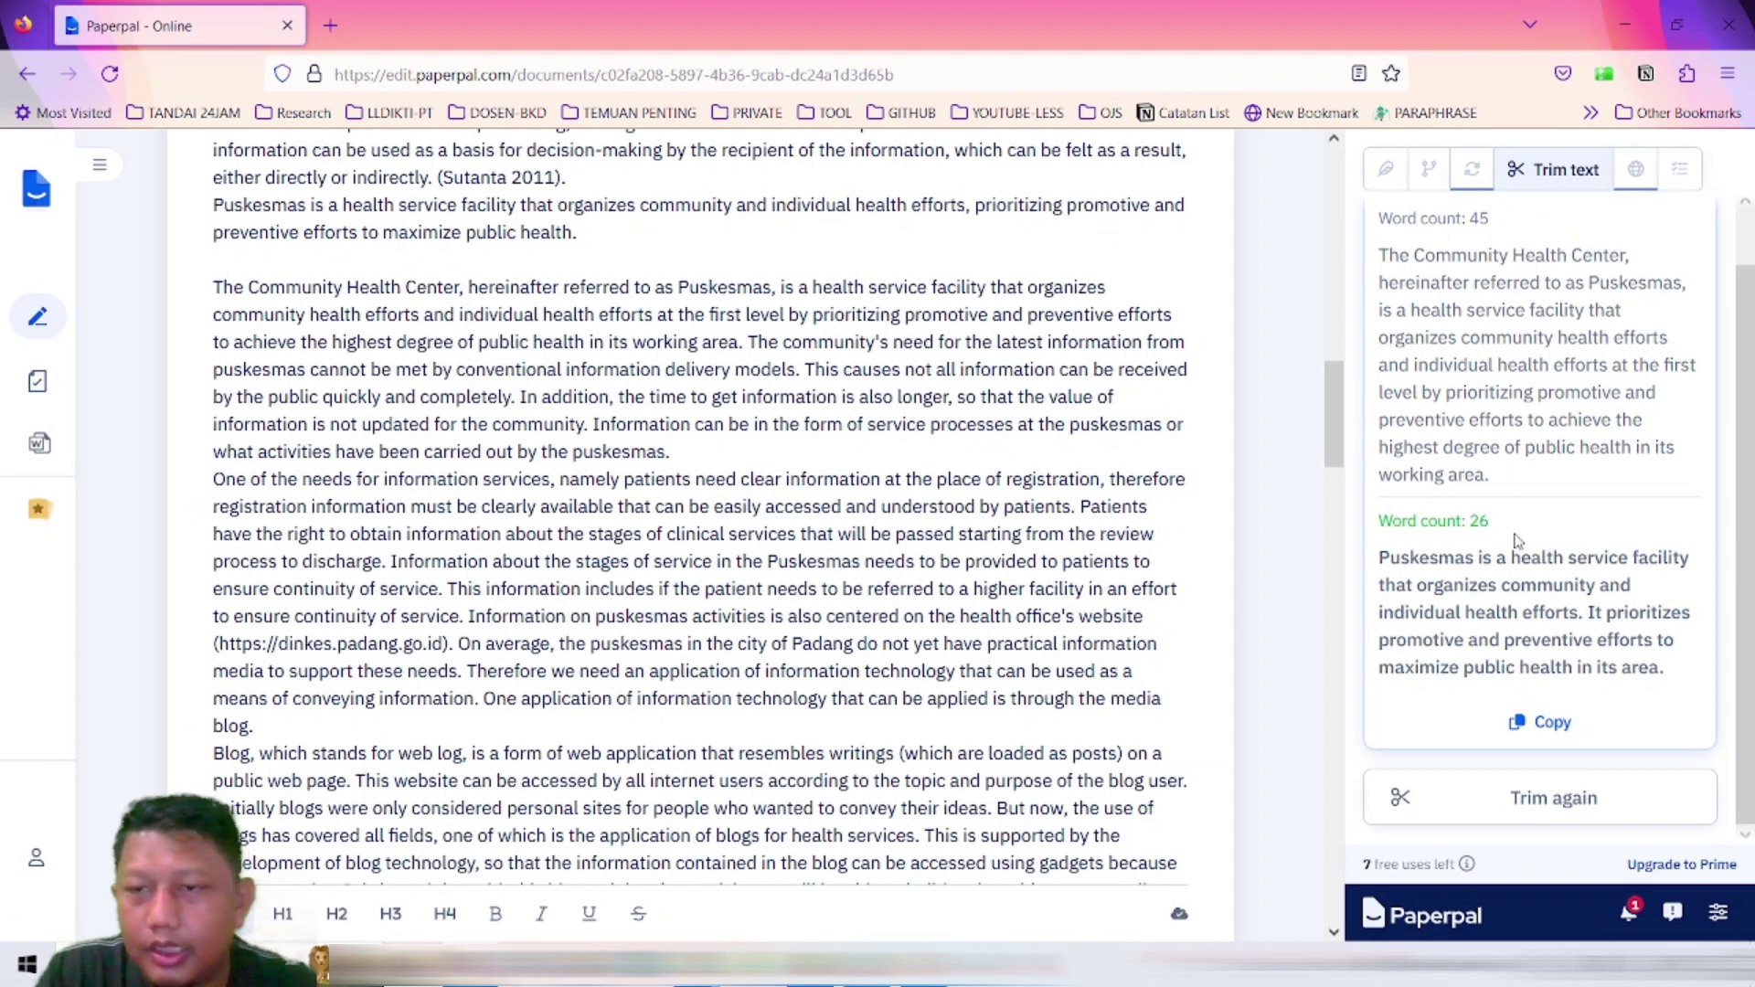
Step: Copy the trimmed text over the original Community Health Center sentence and delete the duplicate period after "area"
click(1546, 722)
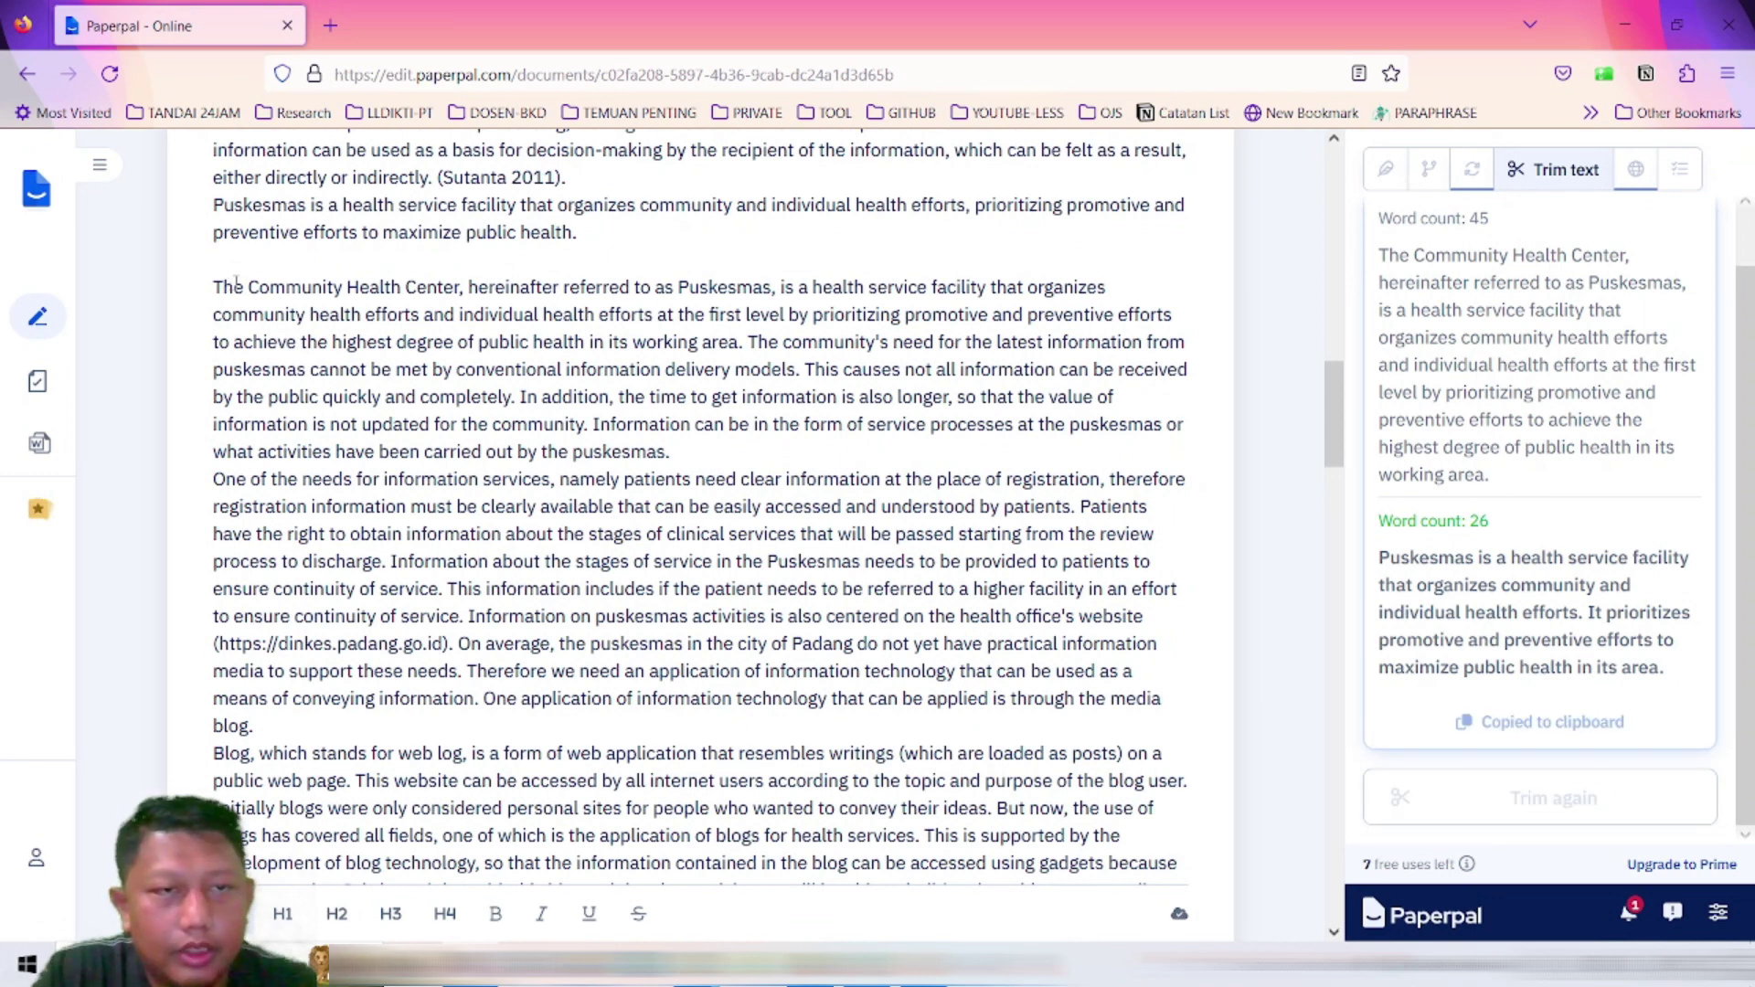
drag(216, 287, 738, 342)
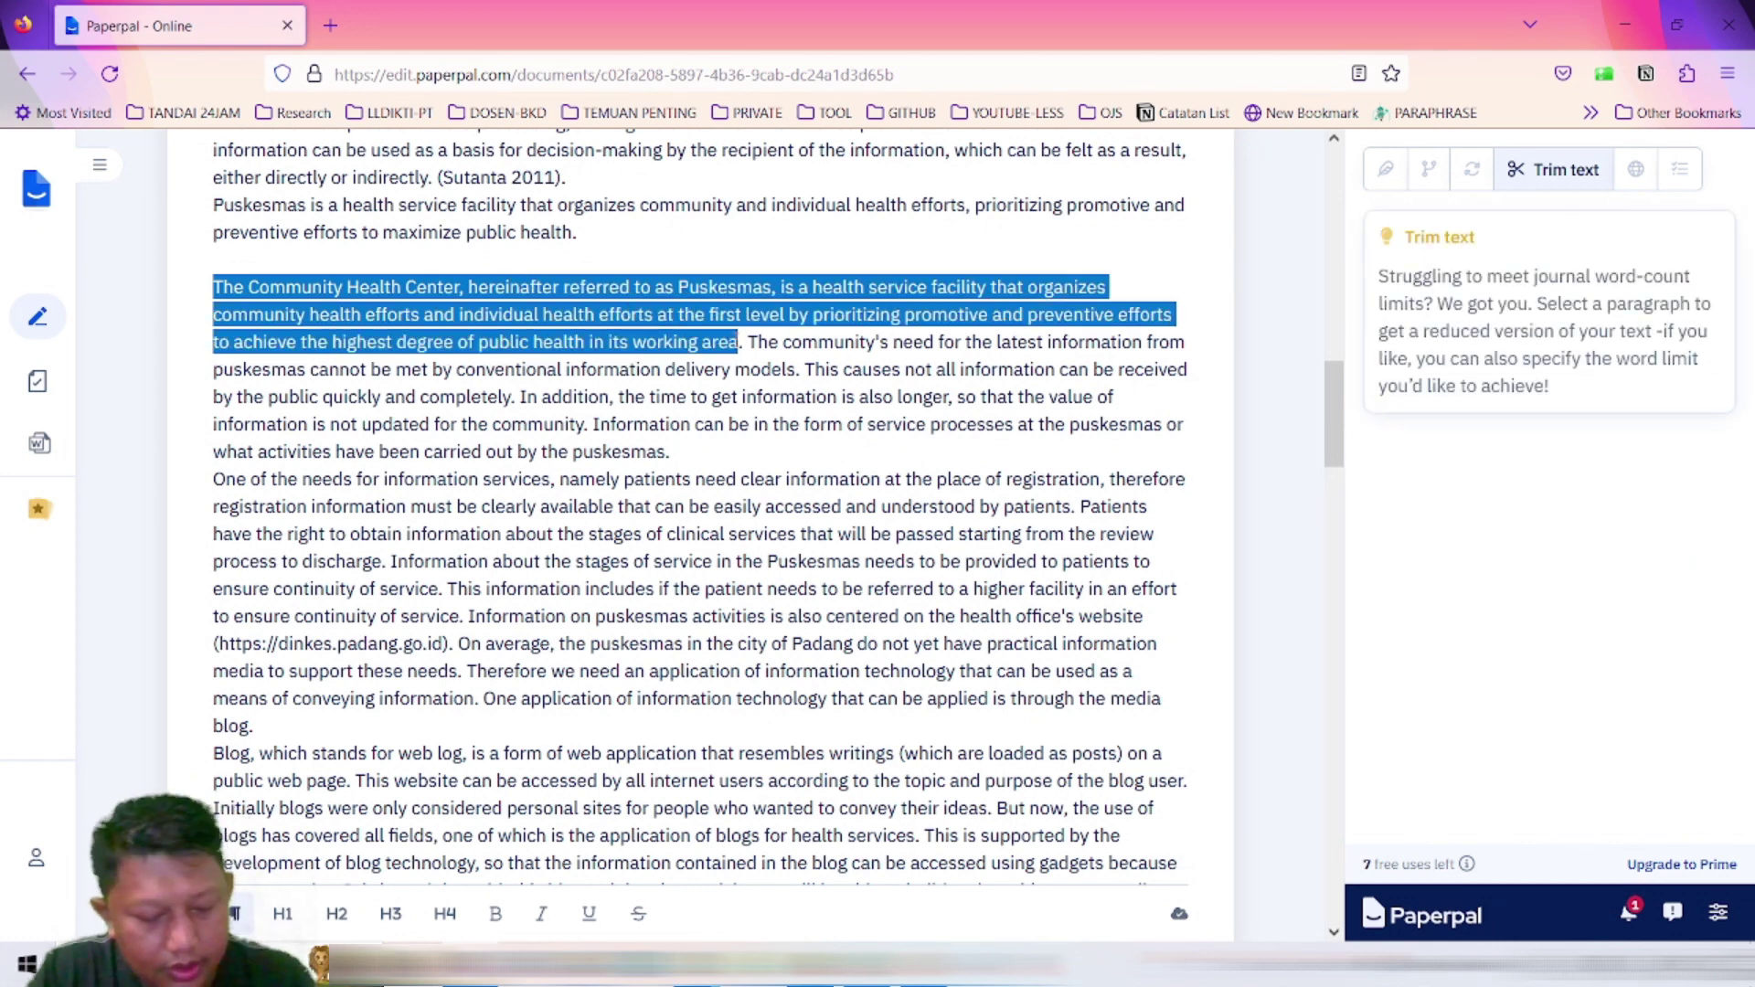
key(ctrl+v)
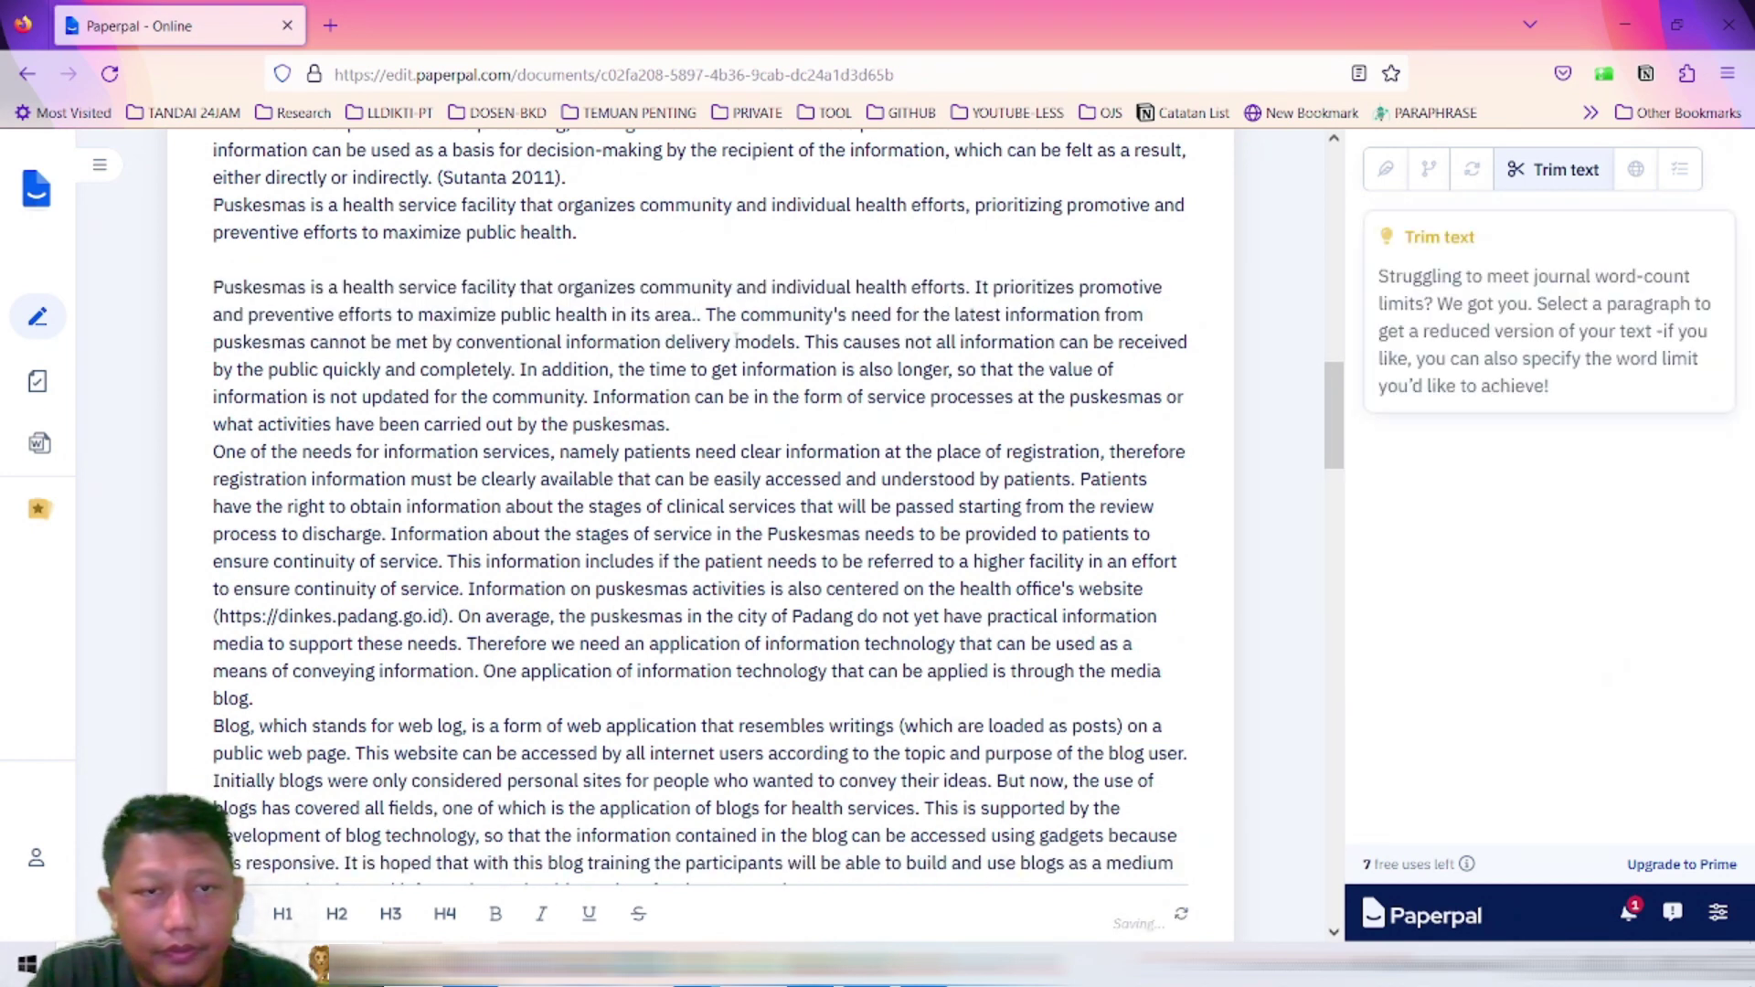
key(Delete)
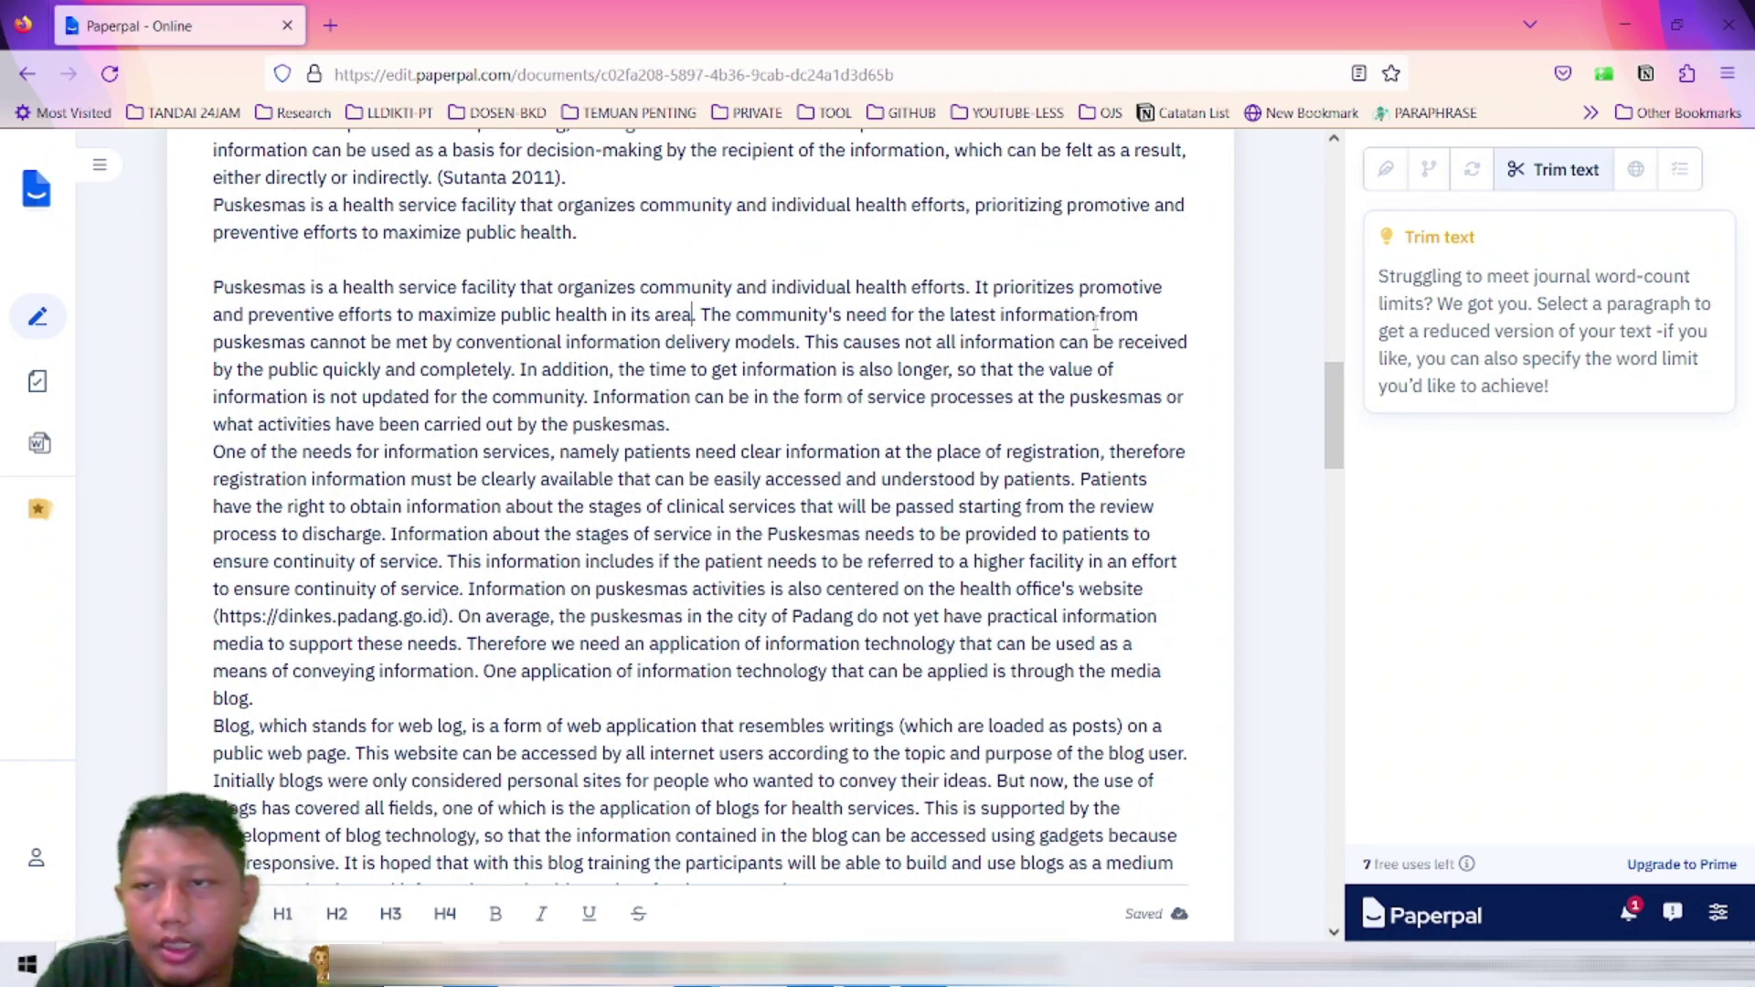
Step: Switch to Translation, translate the journal name "Jurnal Pengabdian Masyarakat Nusantara" under the first JPMN heading into English, and copy the translation
scroll(1046, 425, up, 5)
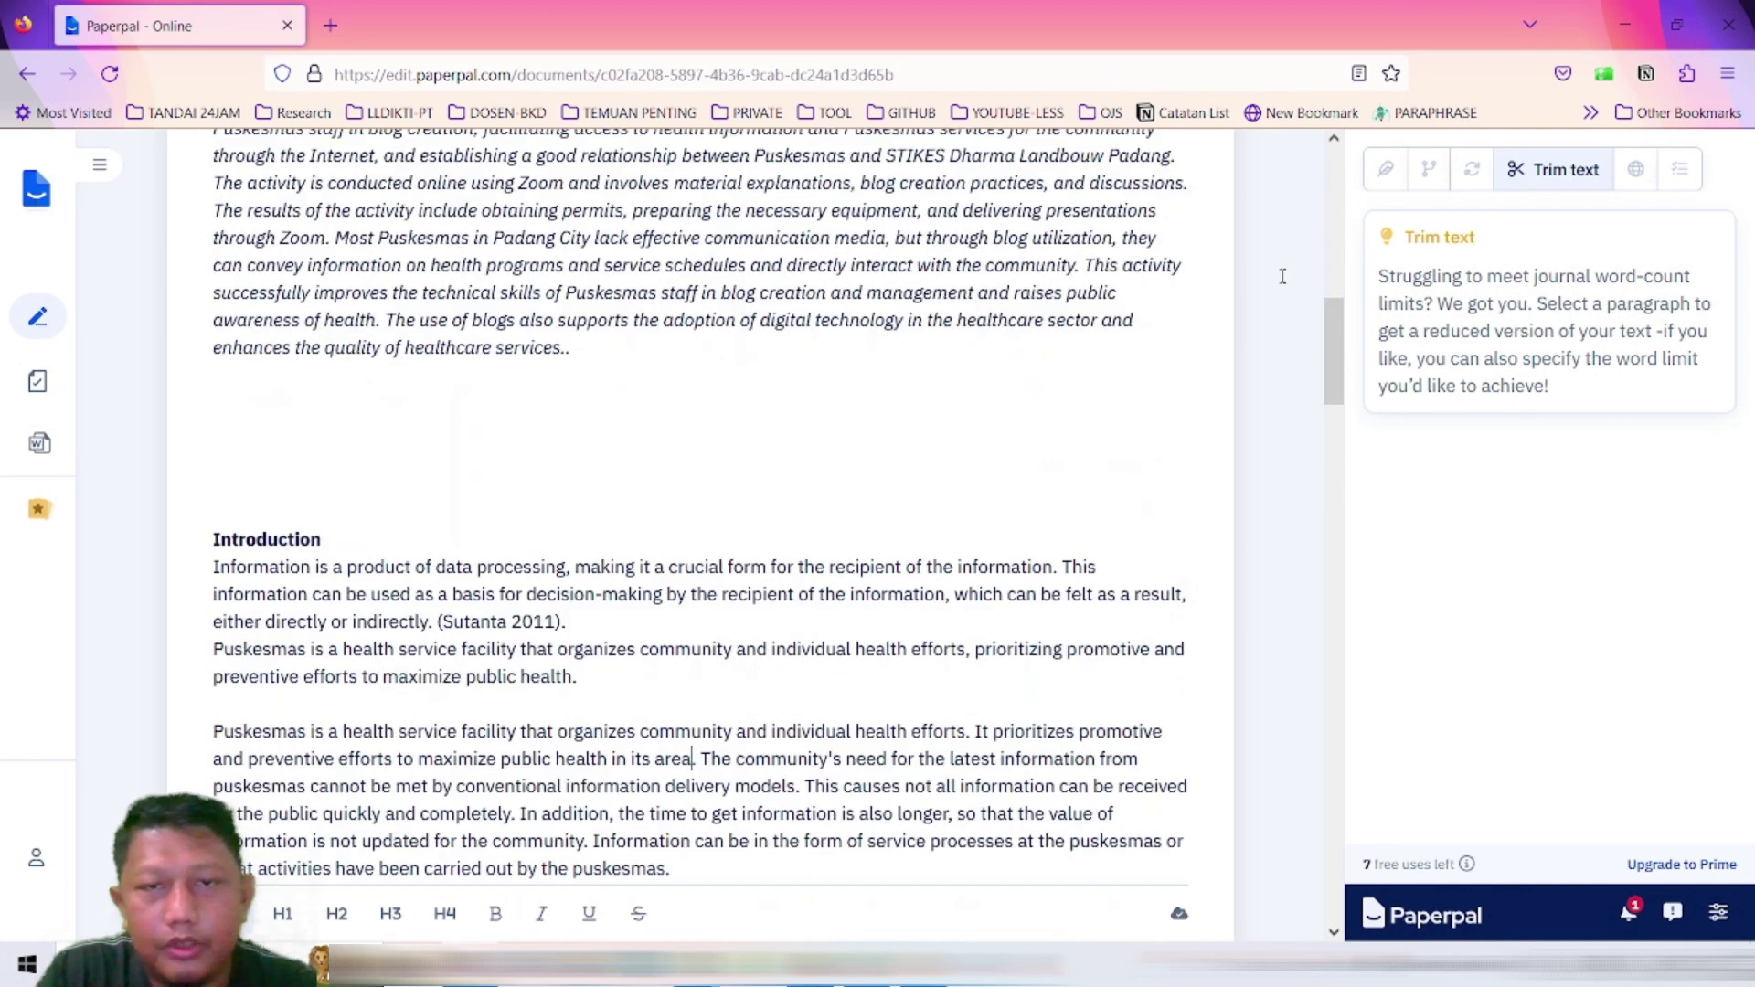
click(1634, 172)
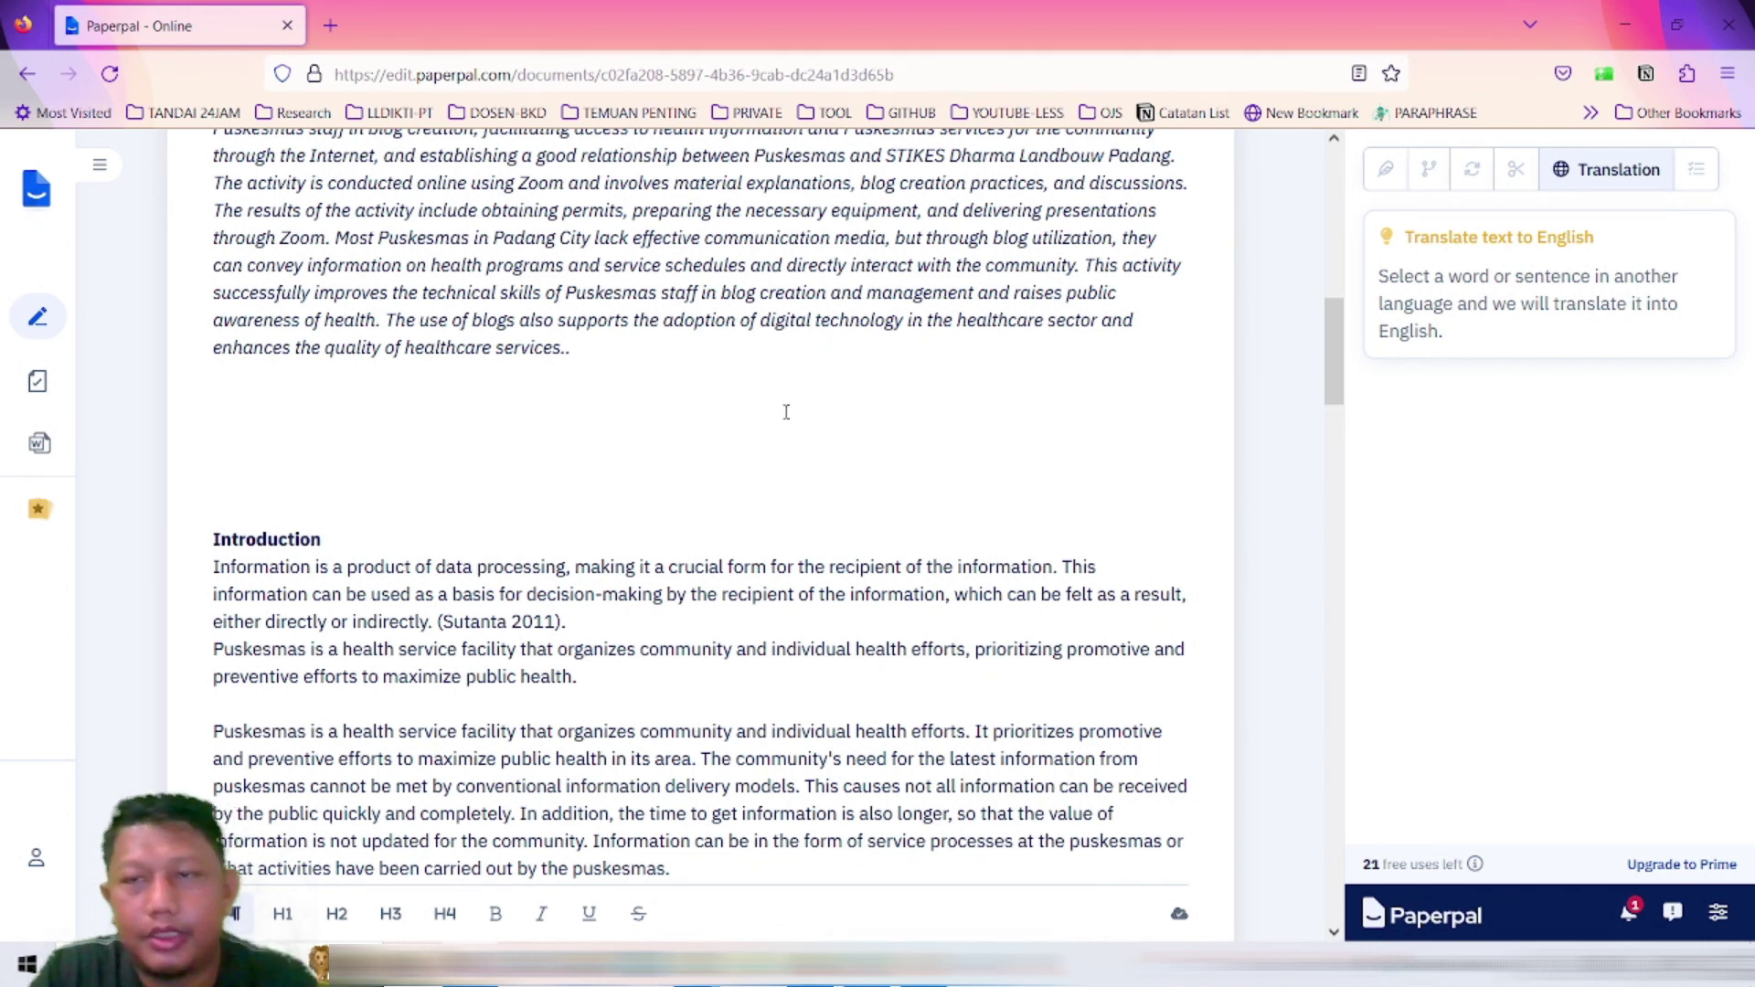
scroll(770, 422, up, 5)
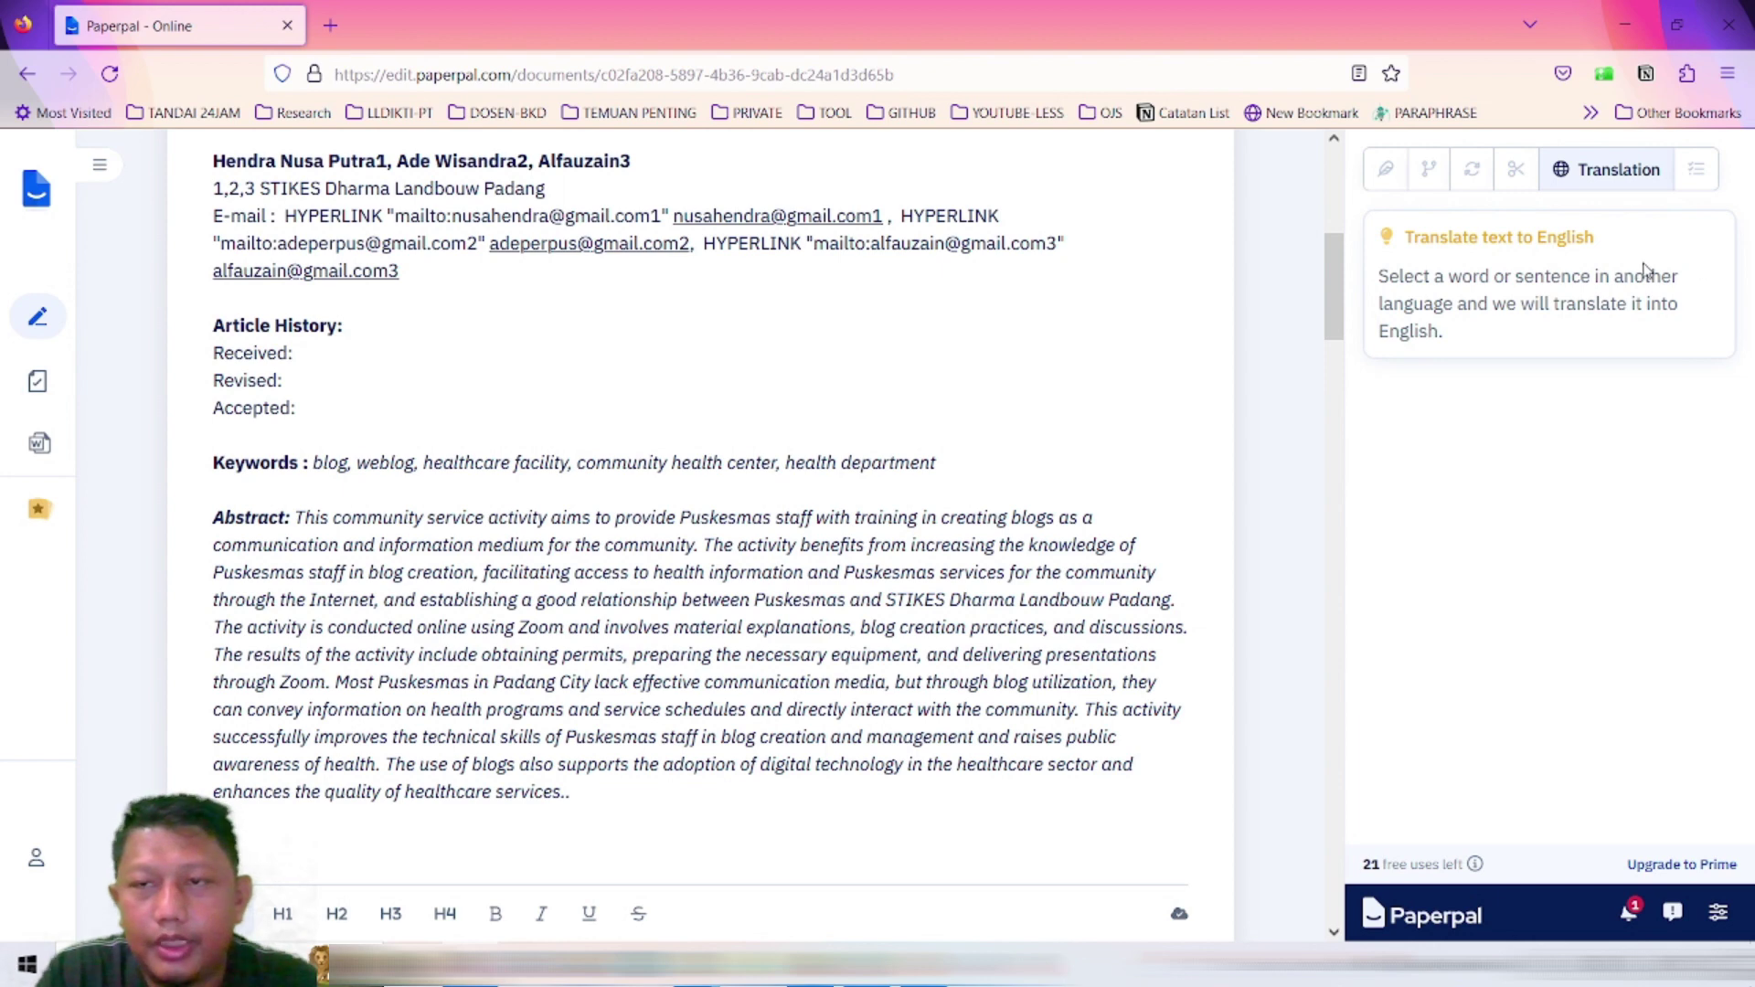
scroll(862, 544, down, 2)
scroll(841, 553, up, 5)
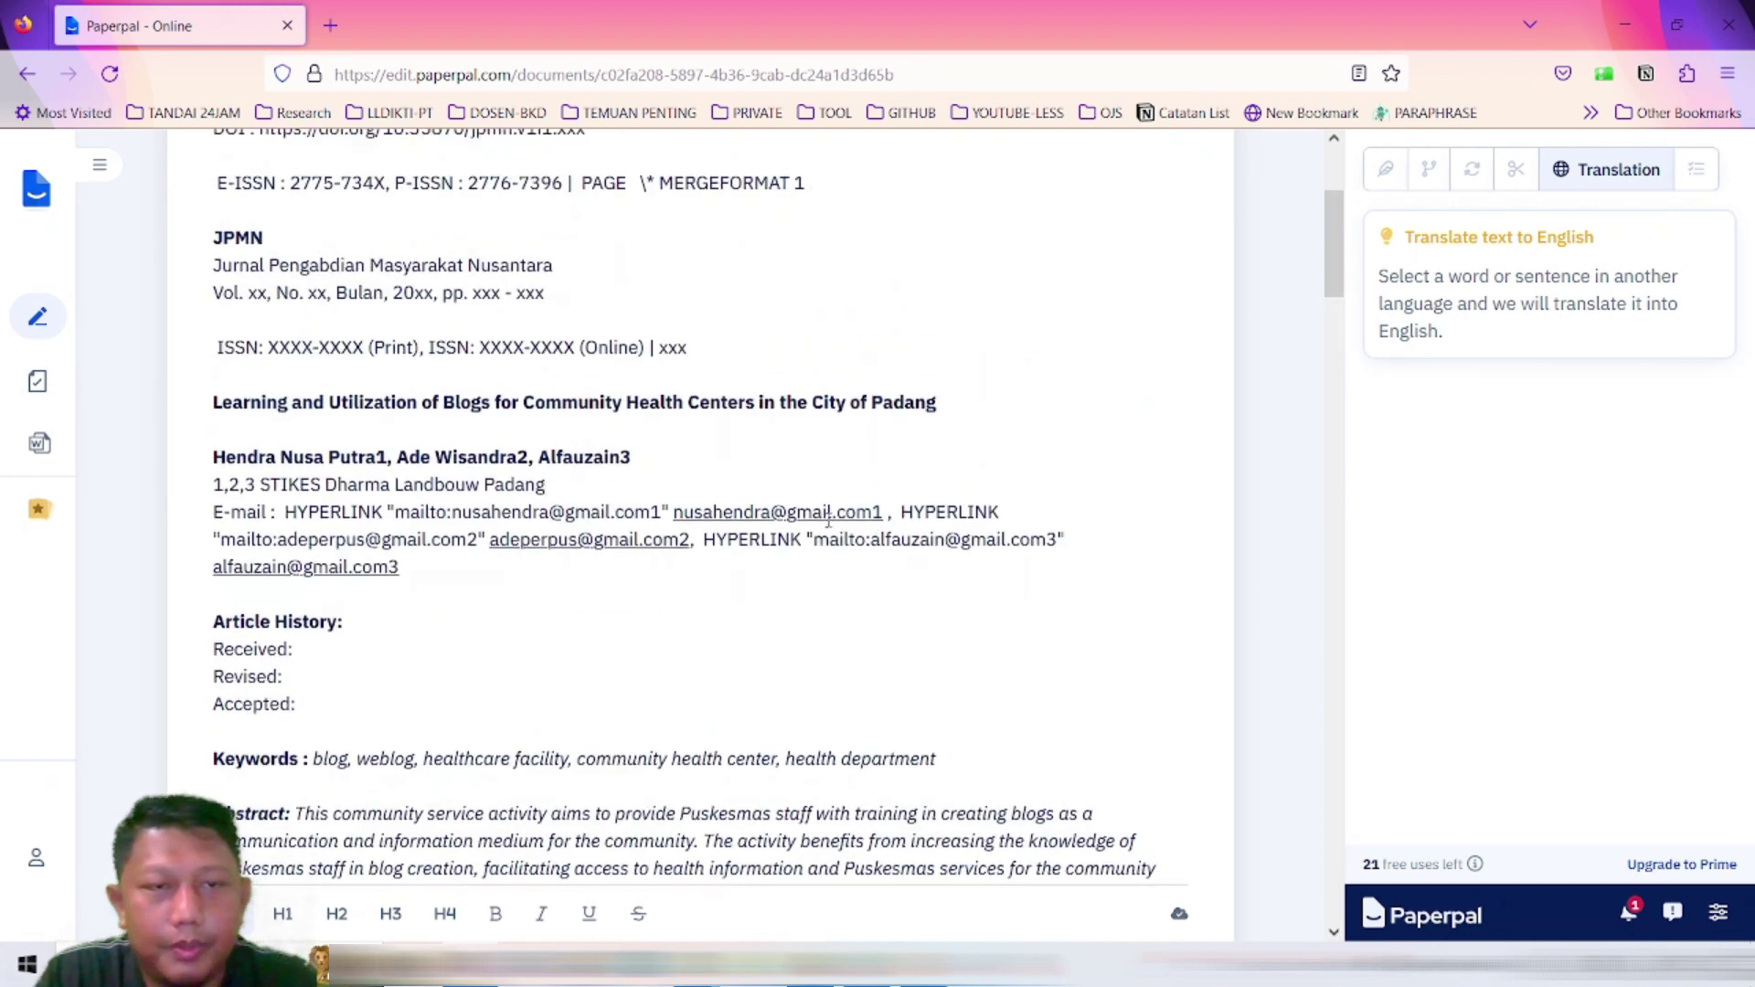
scroll(824, 560, up, 4)
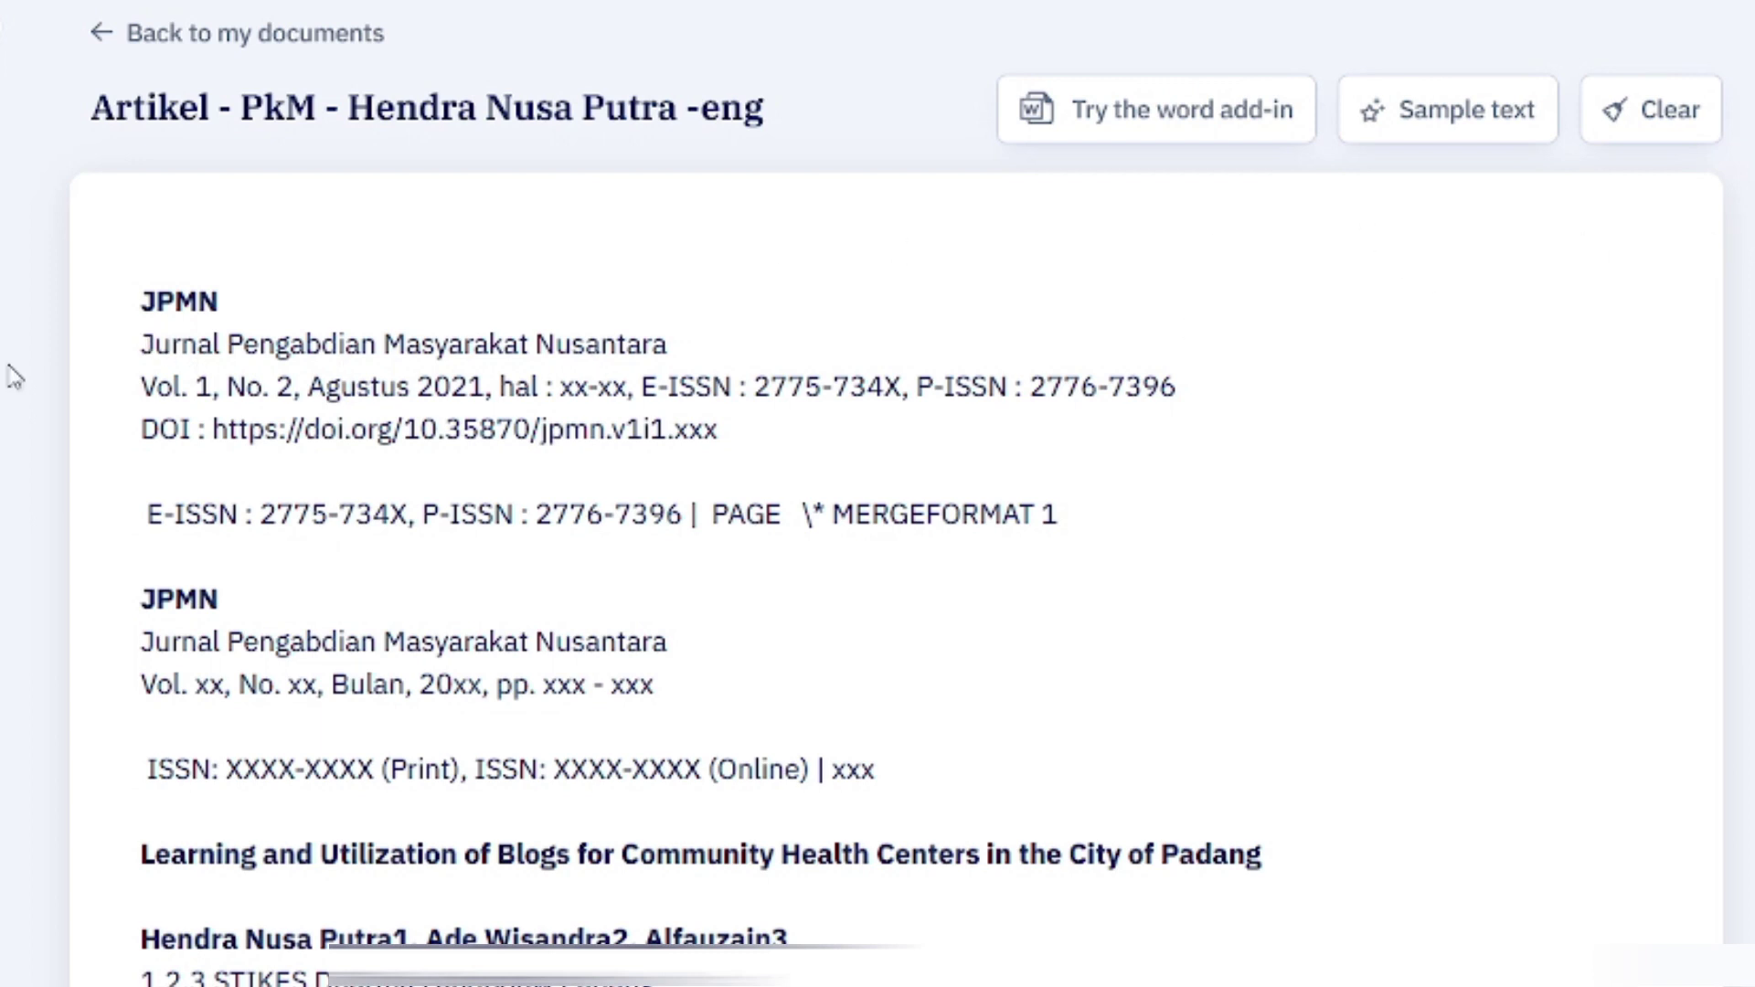
drag(141, 344, 668, 344)
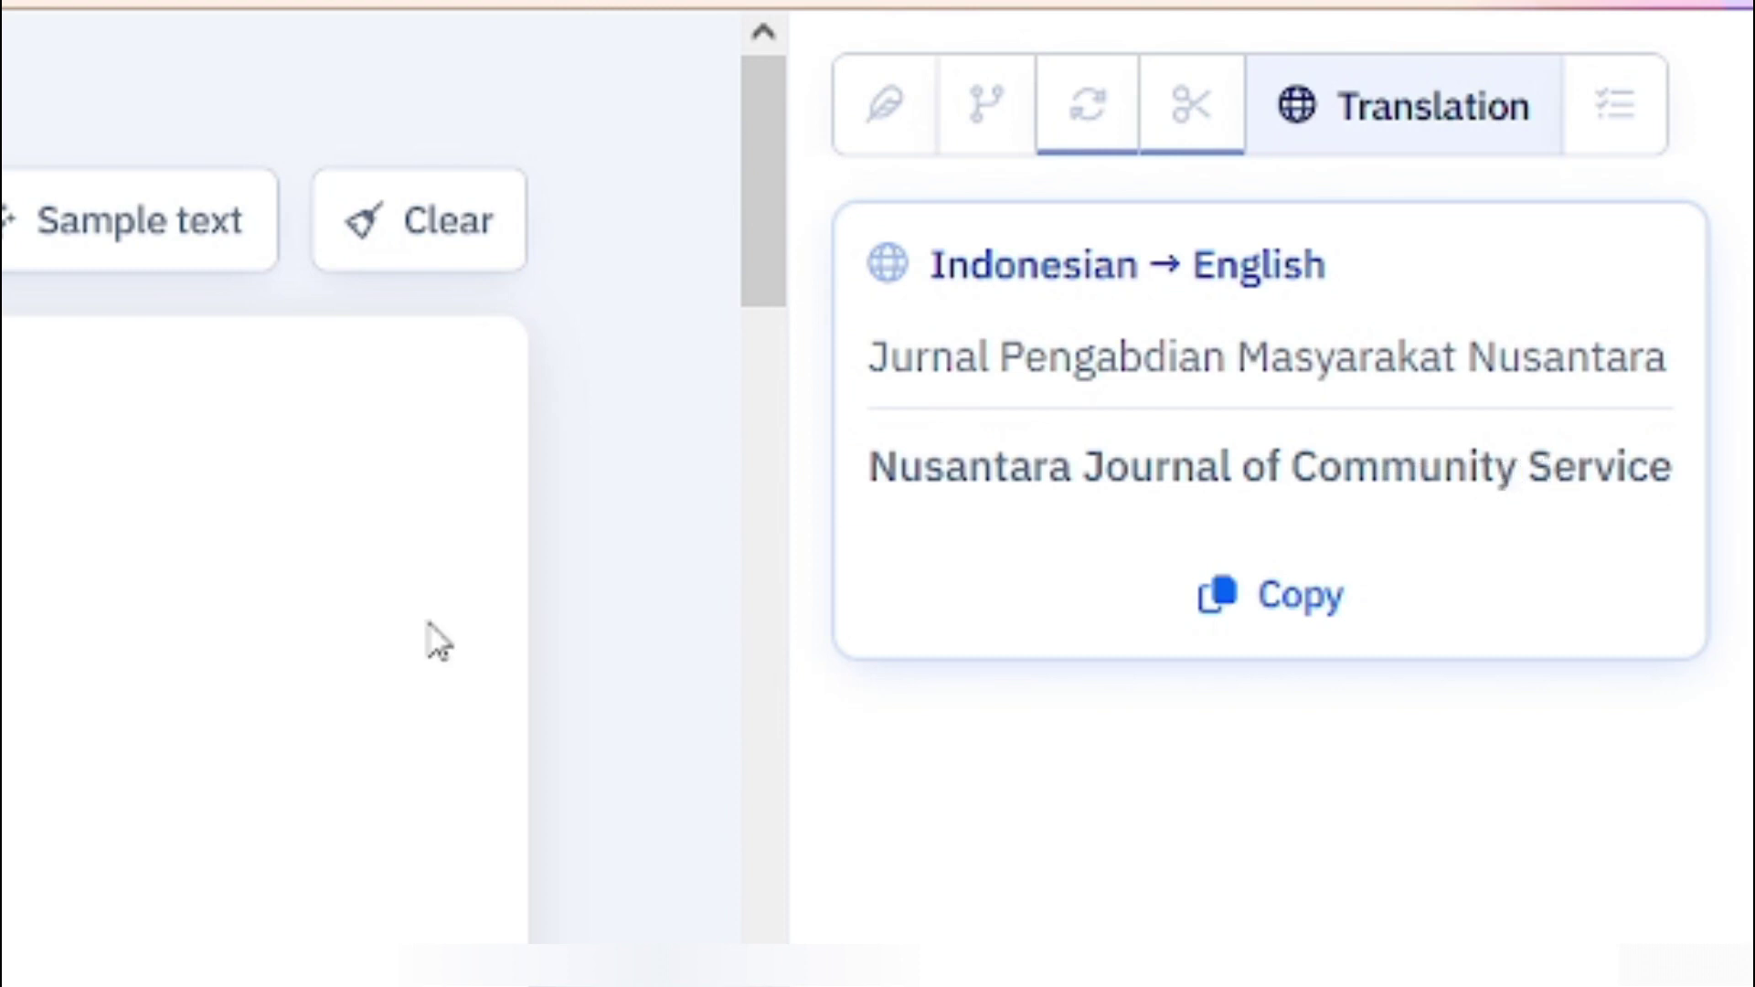
click(1291, 603)
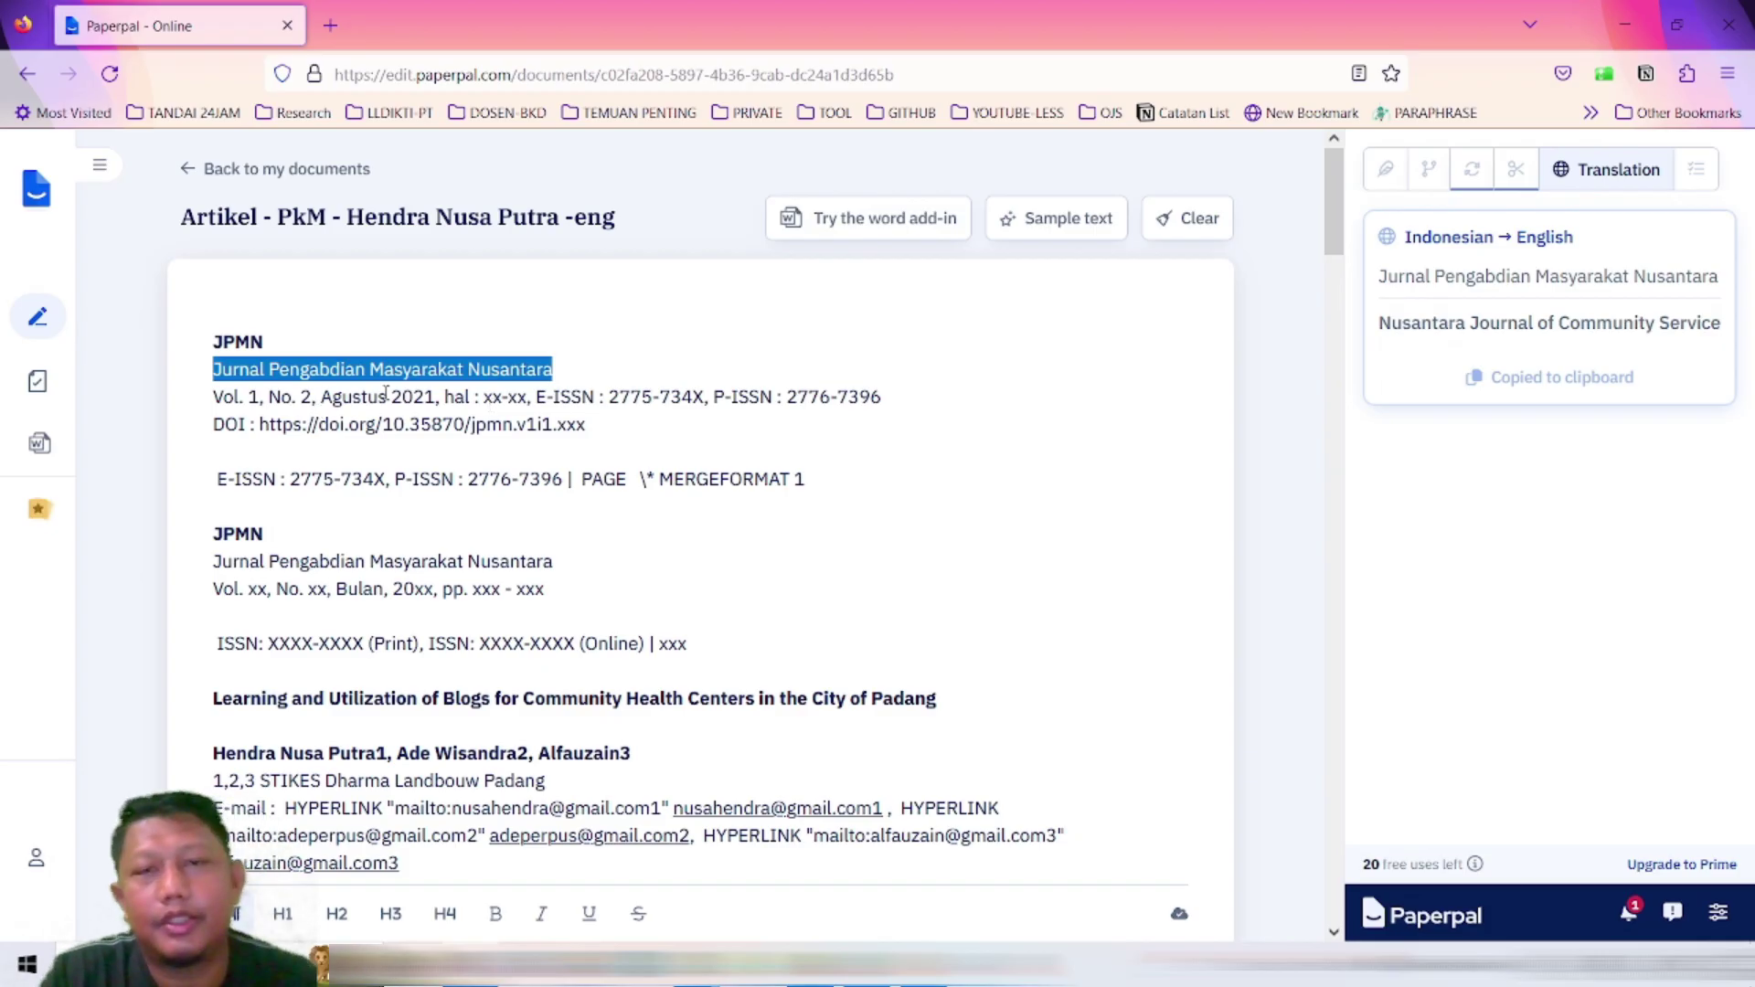
scroll(858, 436, down, 3)
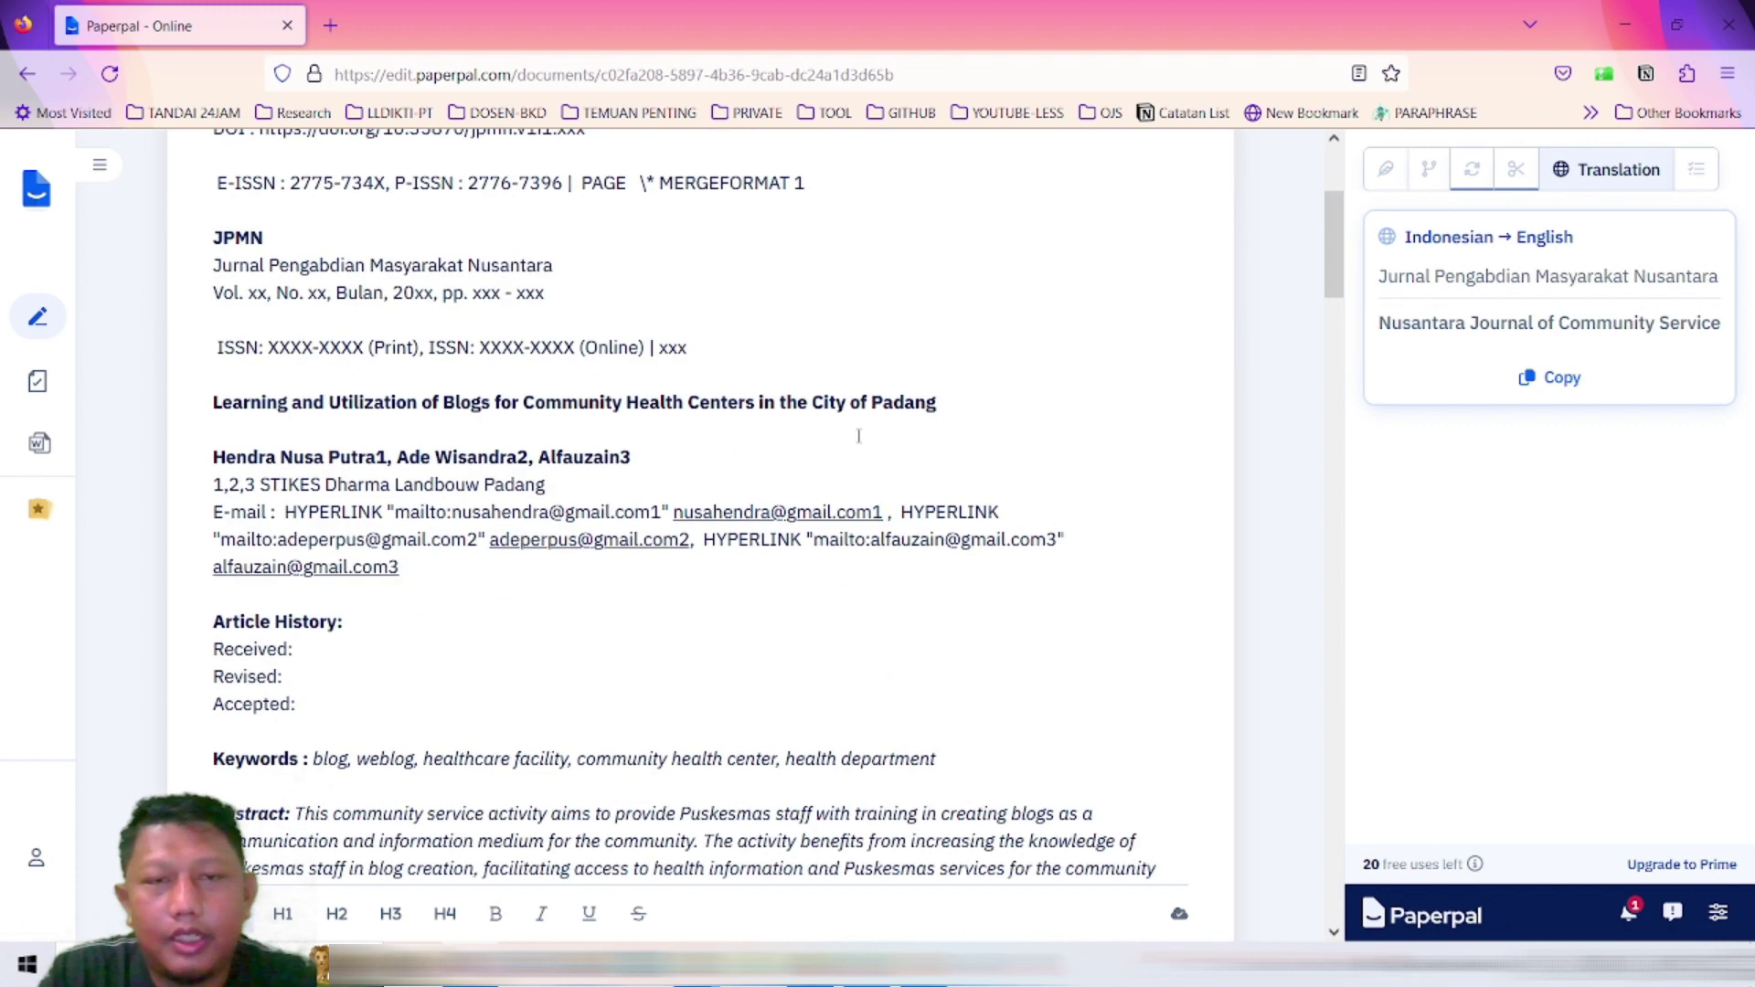
scroll(728, 391, down, 5)
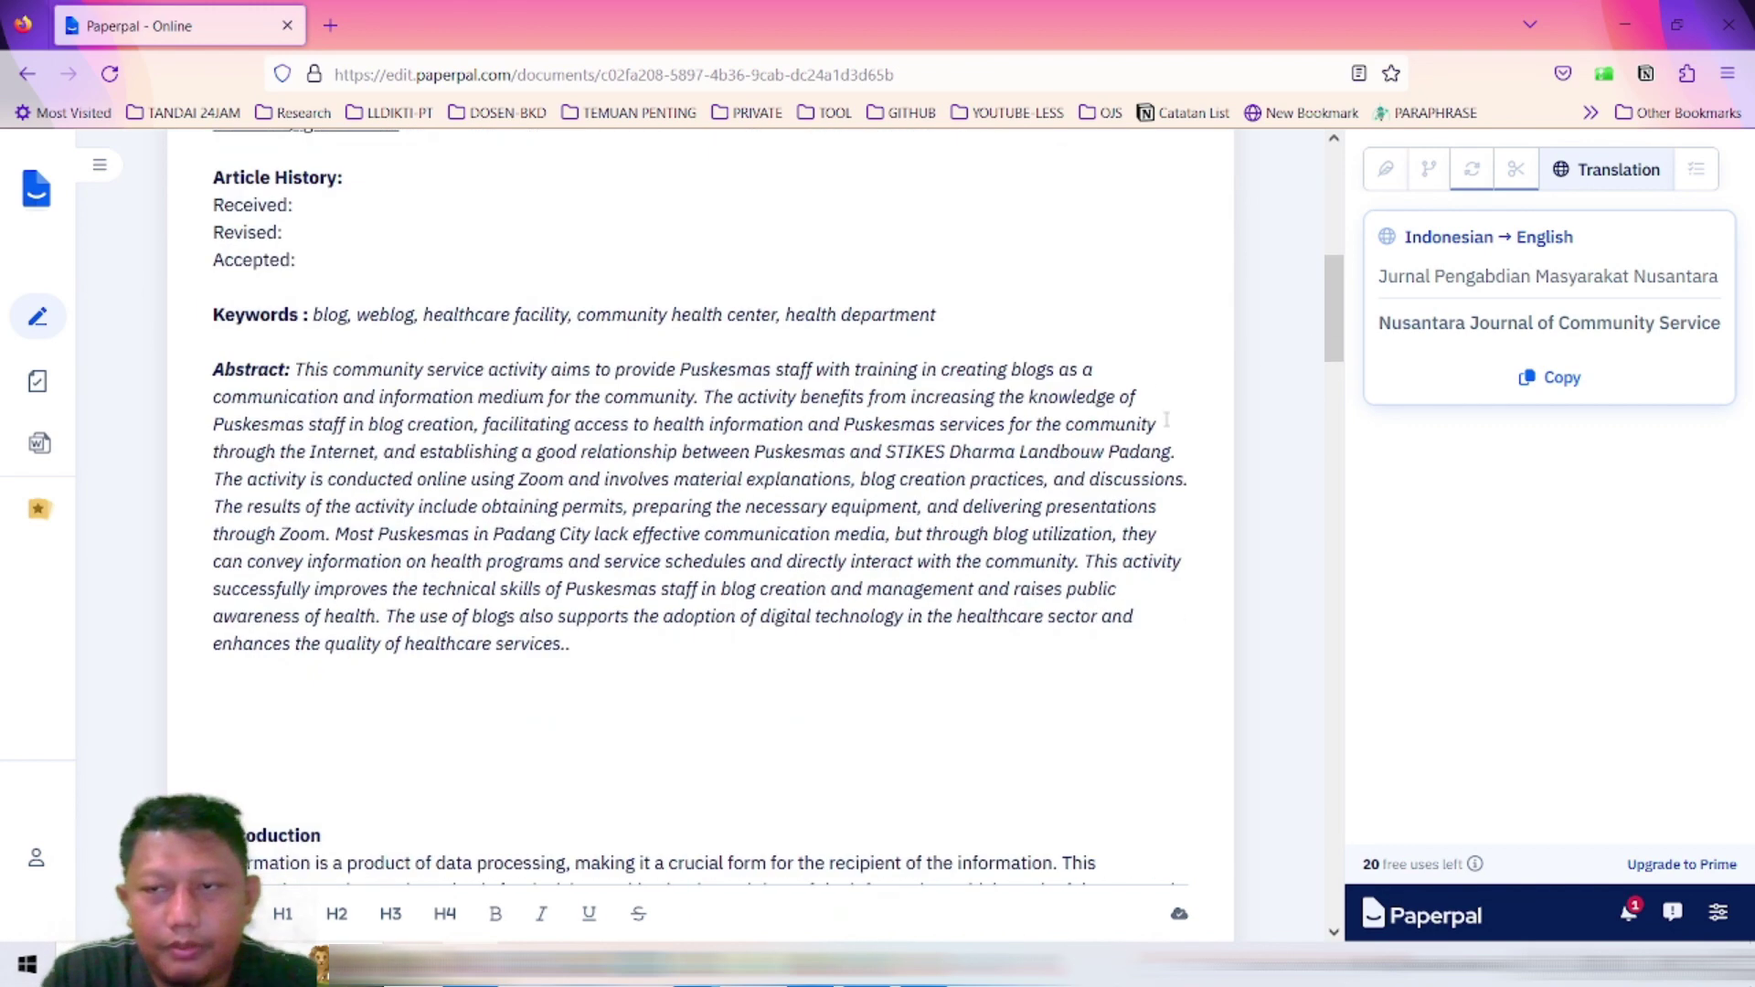
scroll(913, 418, down, 5)
scroll(668, 416, up, 15)
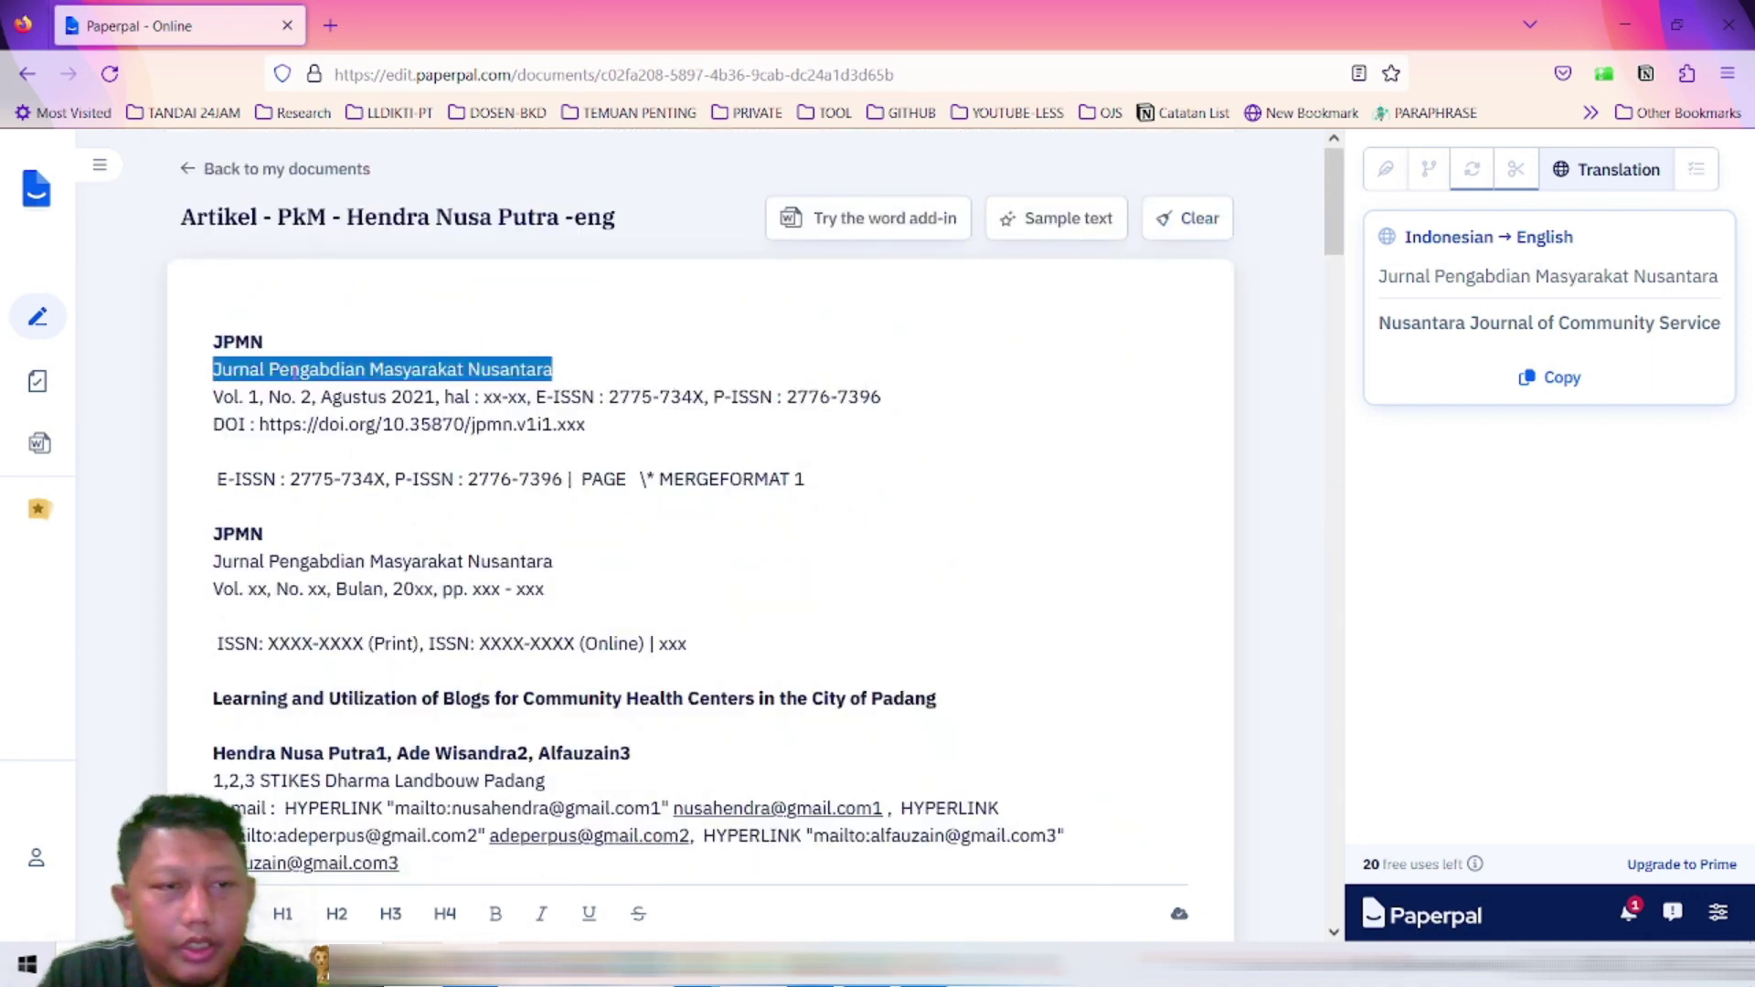
drag(213, 341, 697, 850)
Step: Delete the extra blank lines between the Abstract and the Introduction heading, leaving a single empty line
scroll(598, 537, down, 10)
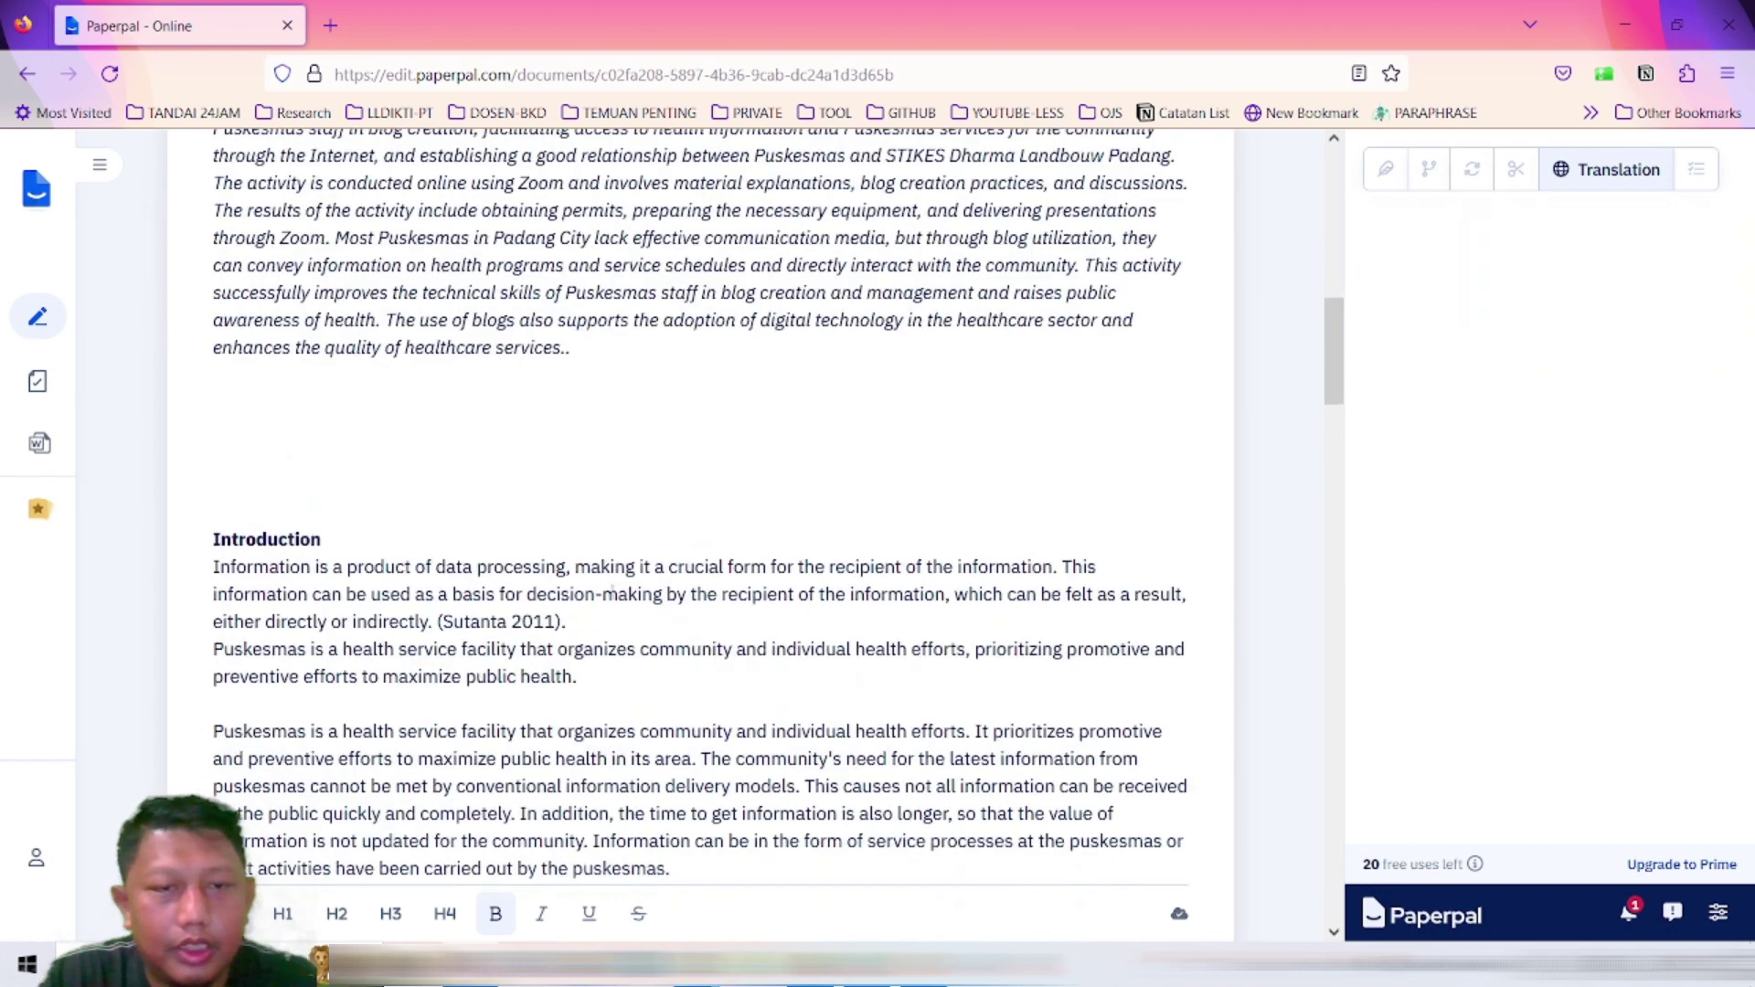
click(251, 390)
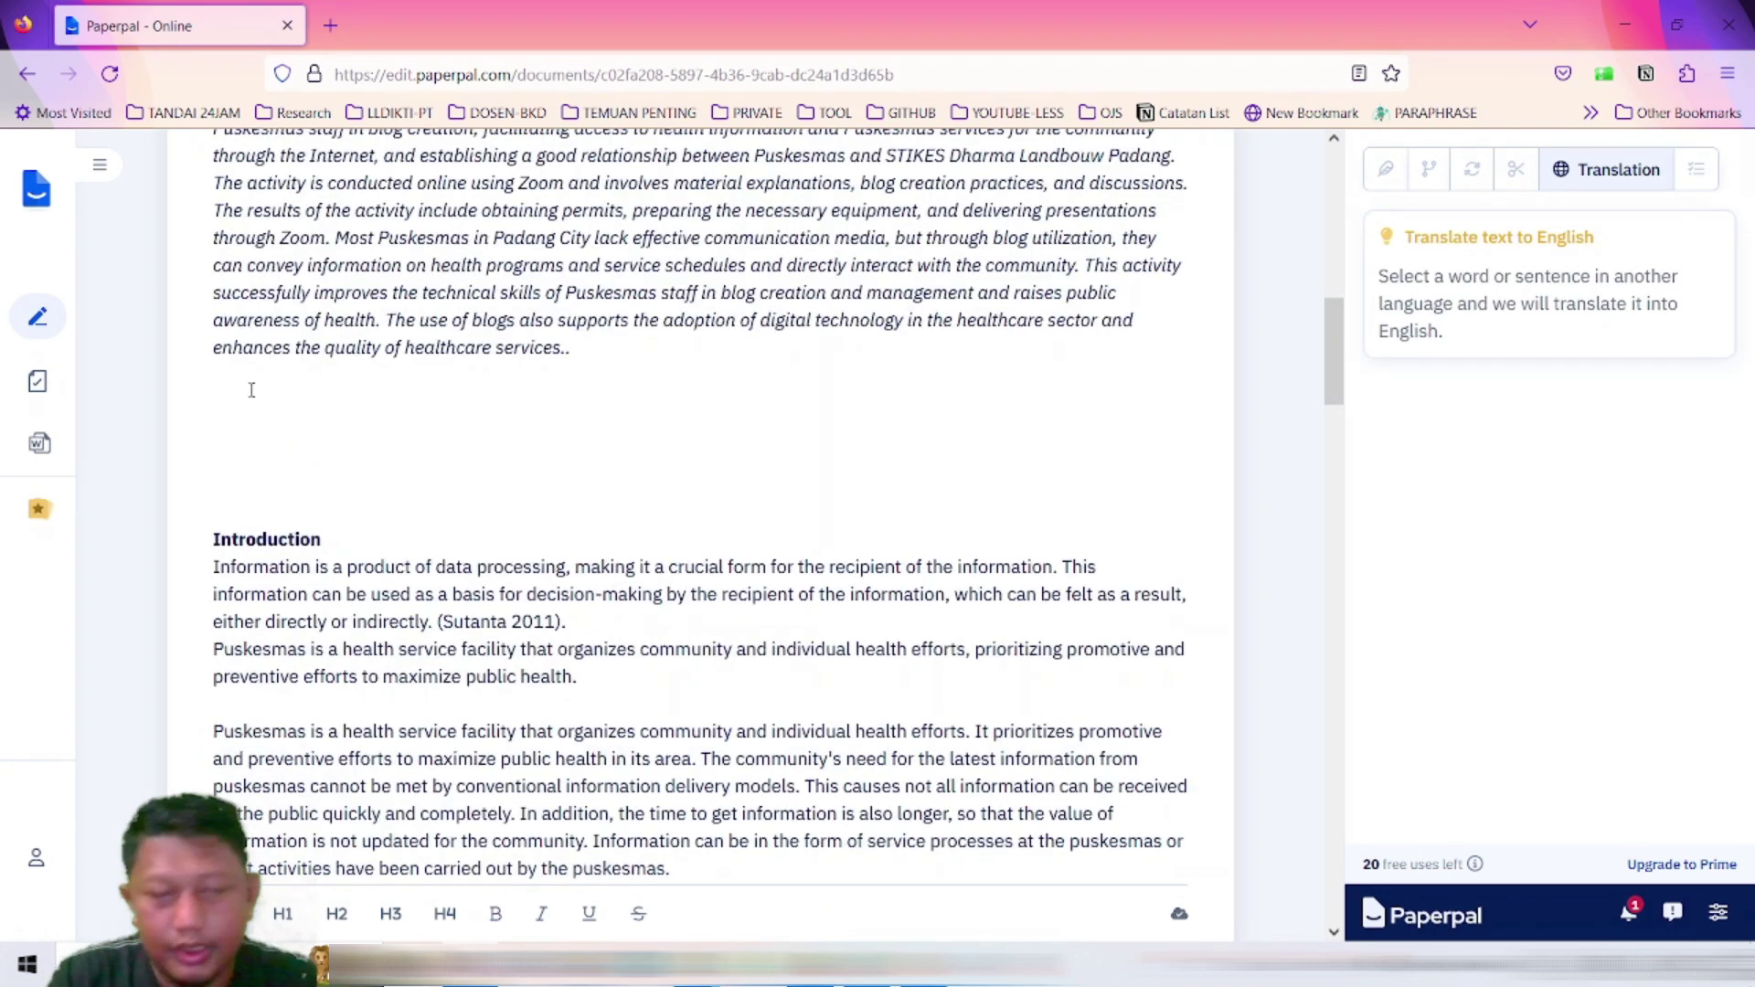
key(BackSpace)
key(BackSpace)
key(BackSpace)
key(BackSpace)
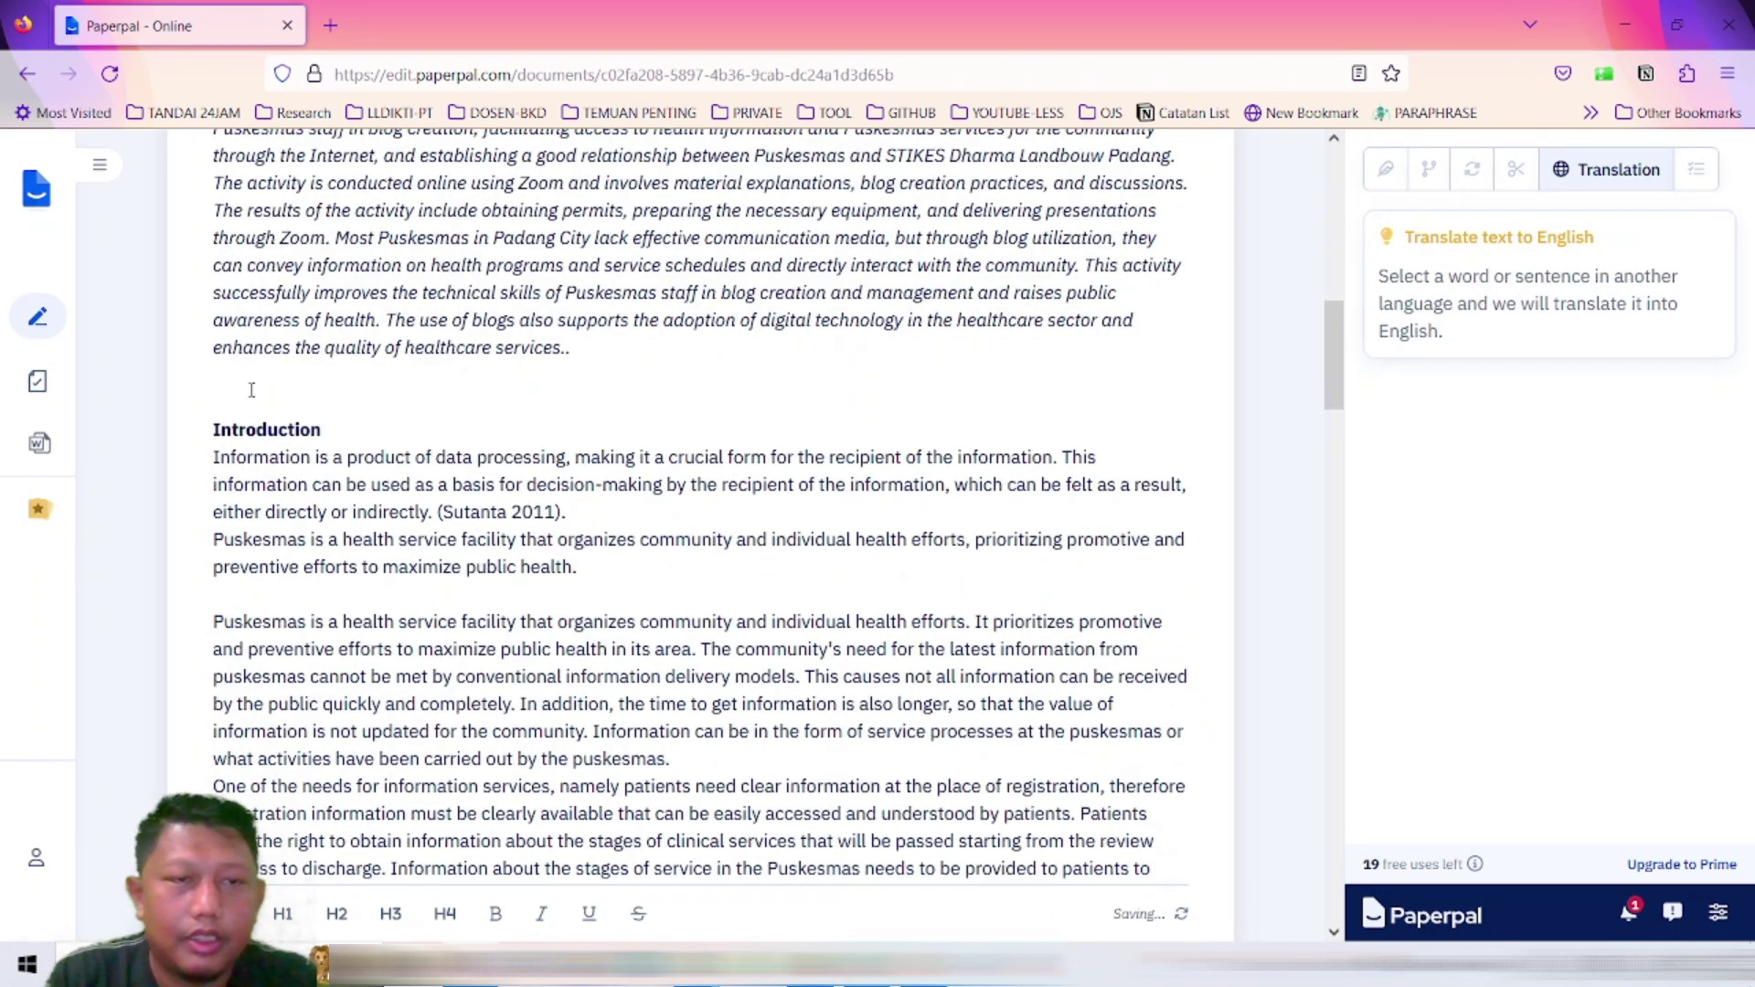
key(BackSpace)
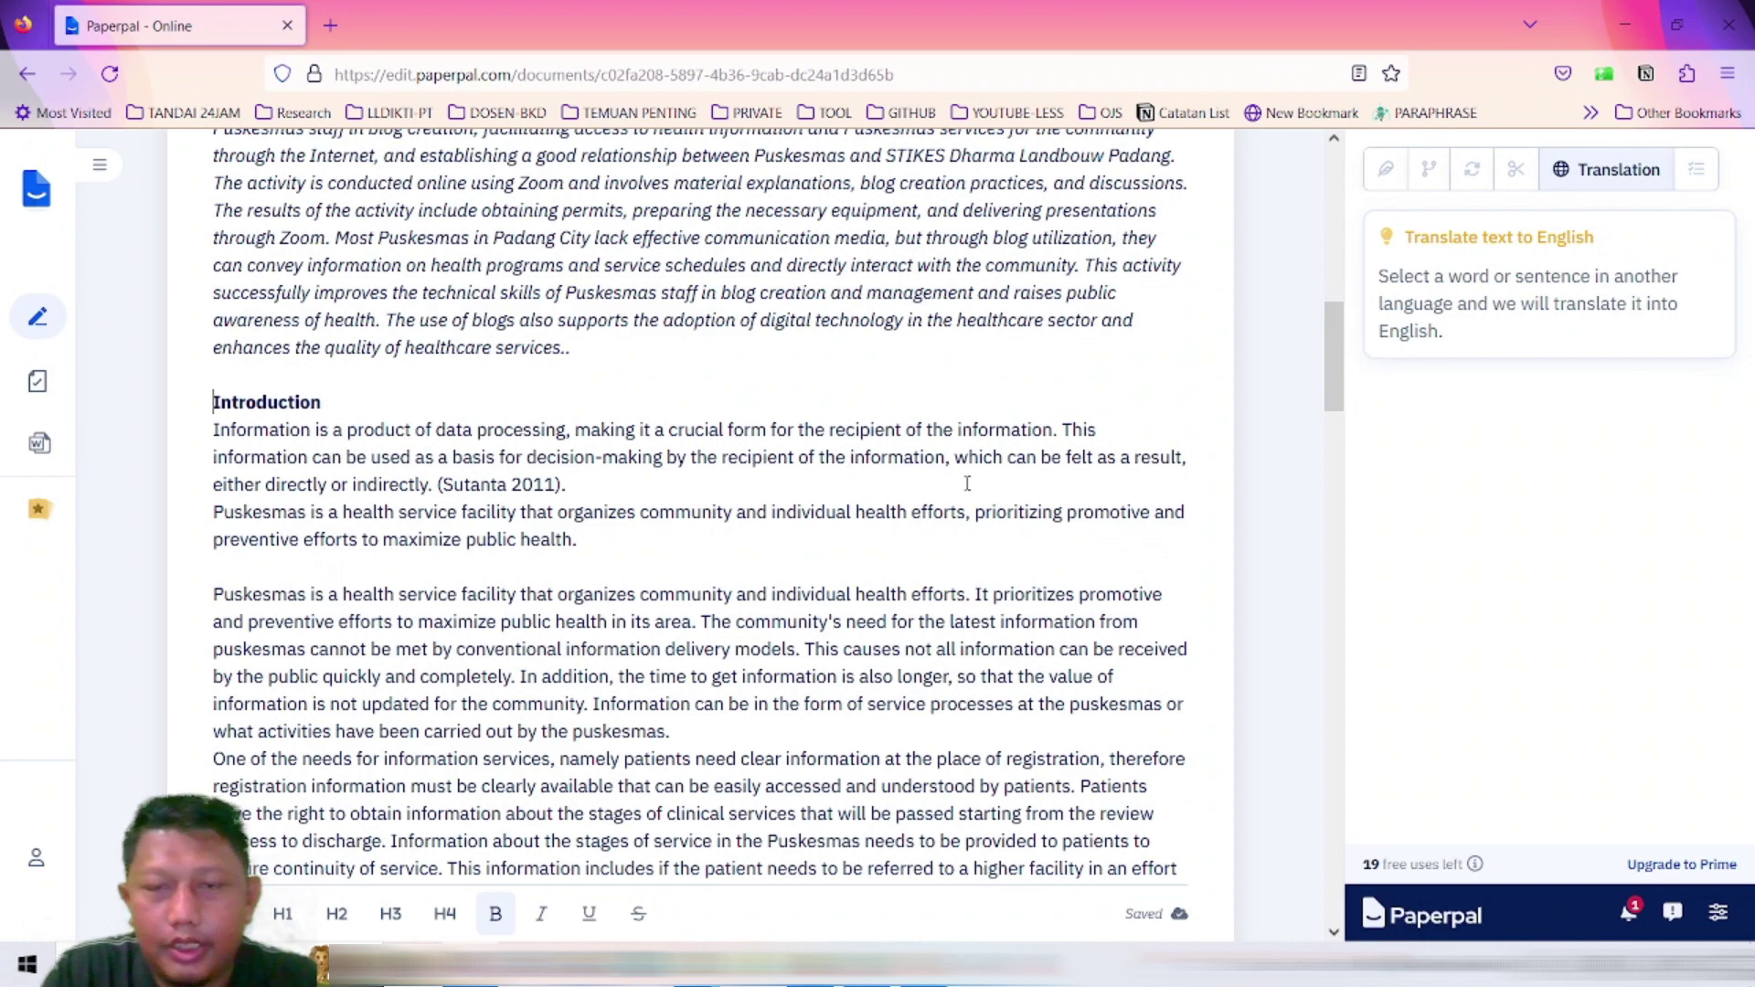
scroll(800, 426, down, 10)
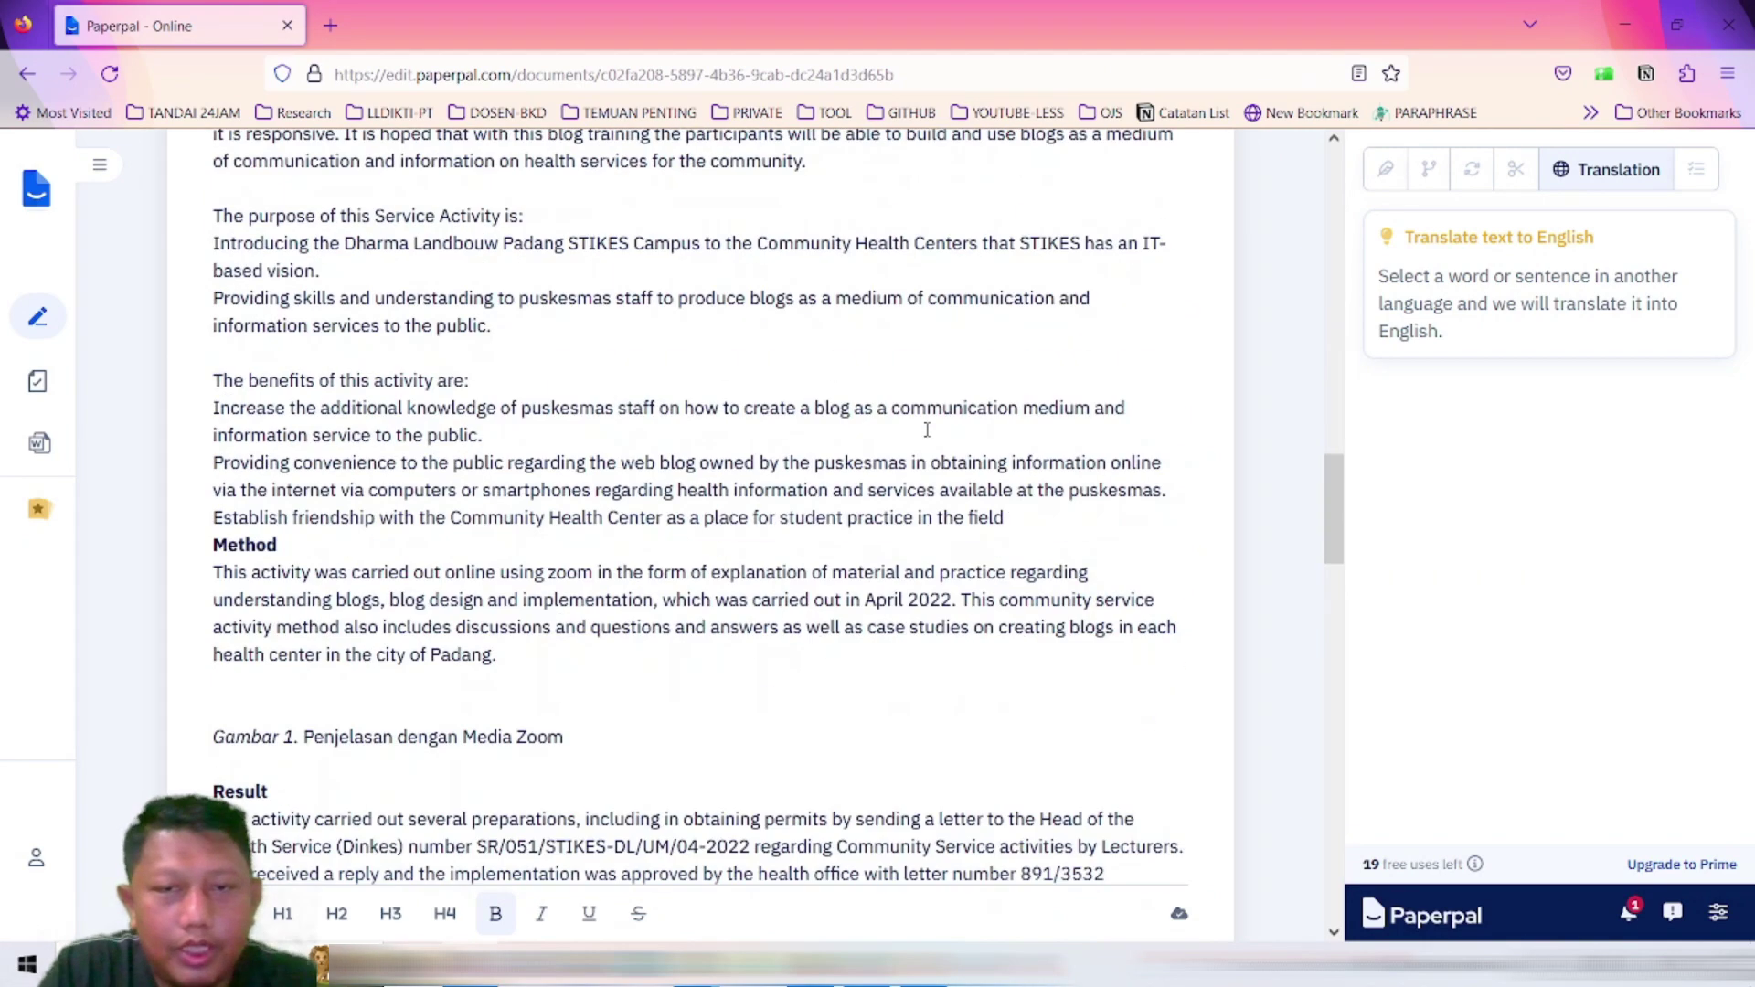
scroll(751, 518, up, 10)
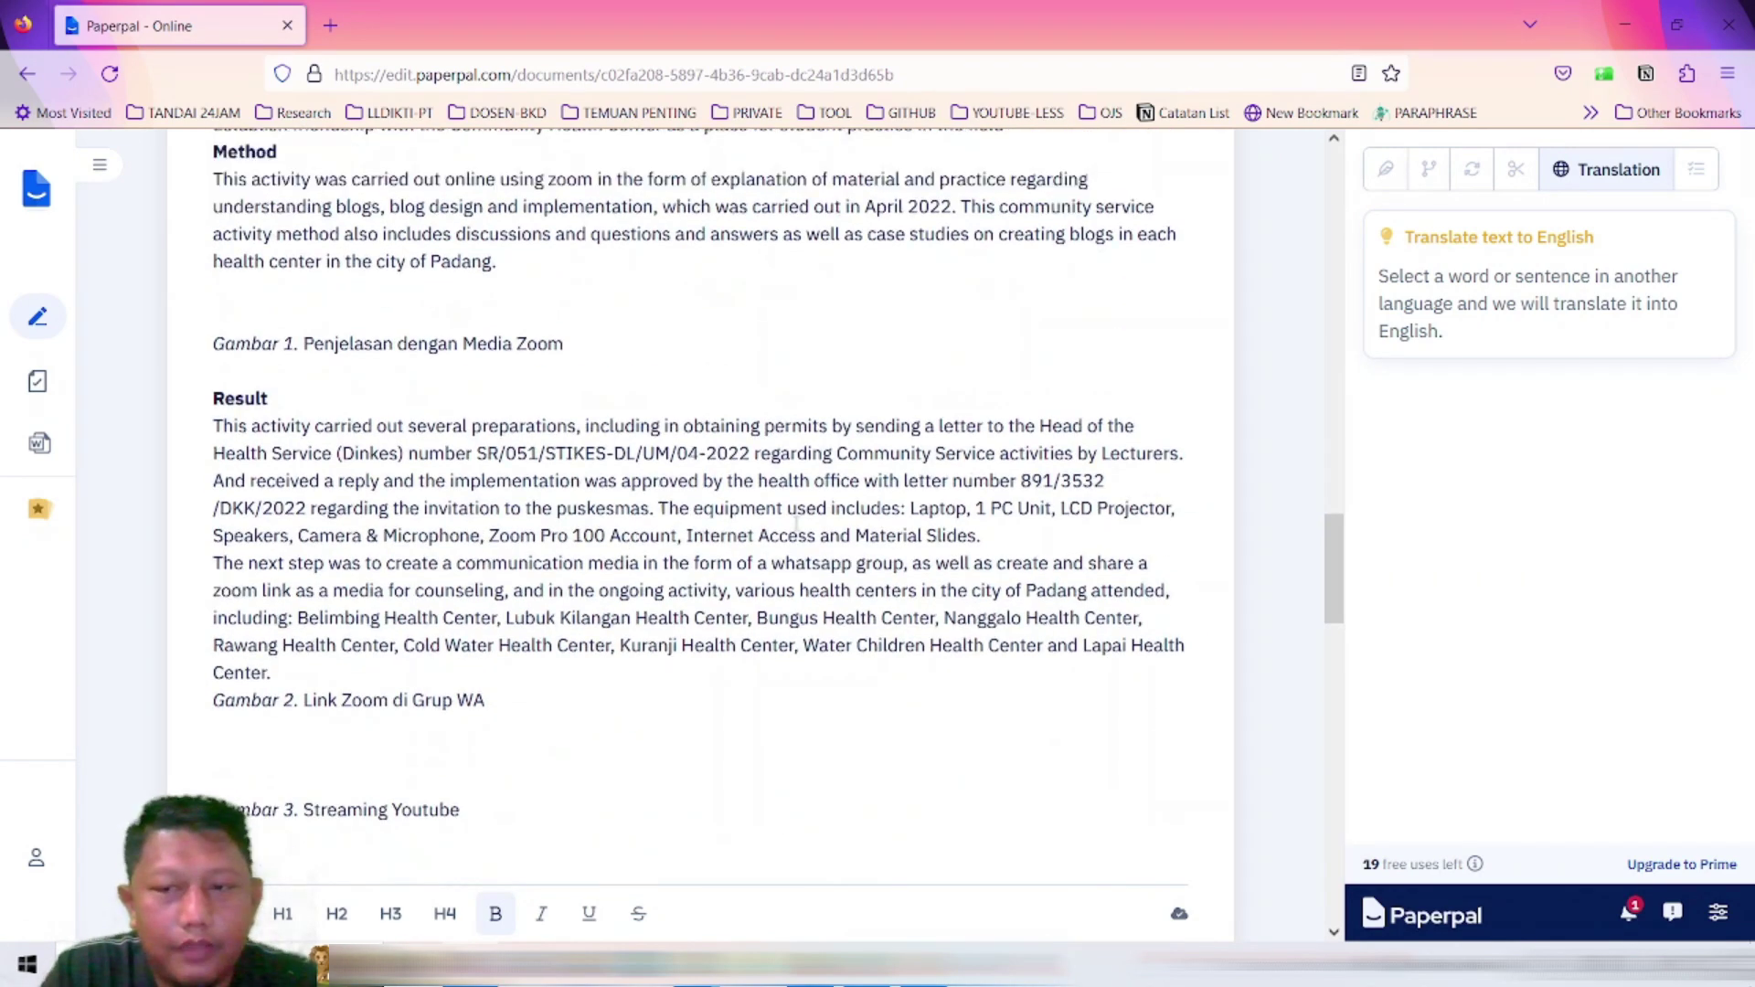
scroll(841, 519, up, 5)
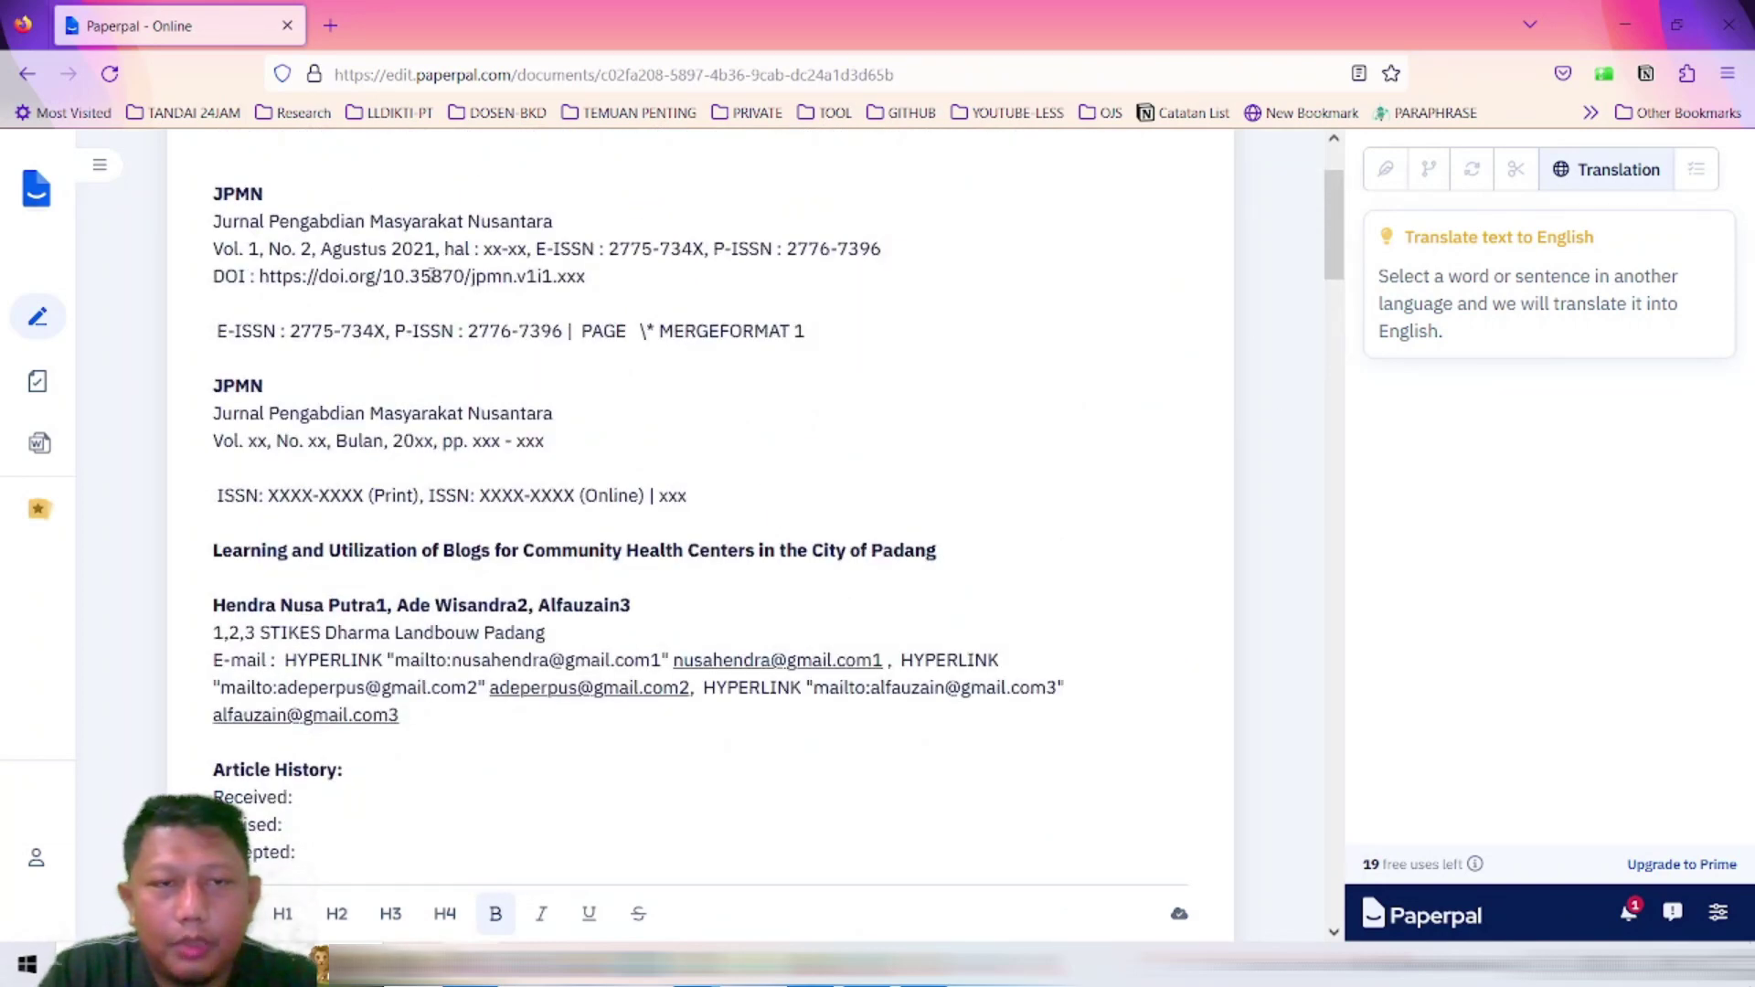
drag(432, 275, 540, 629)
click(444, 529)
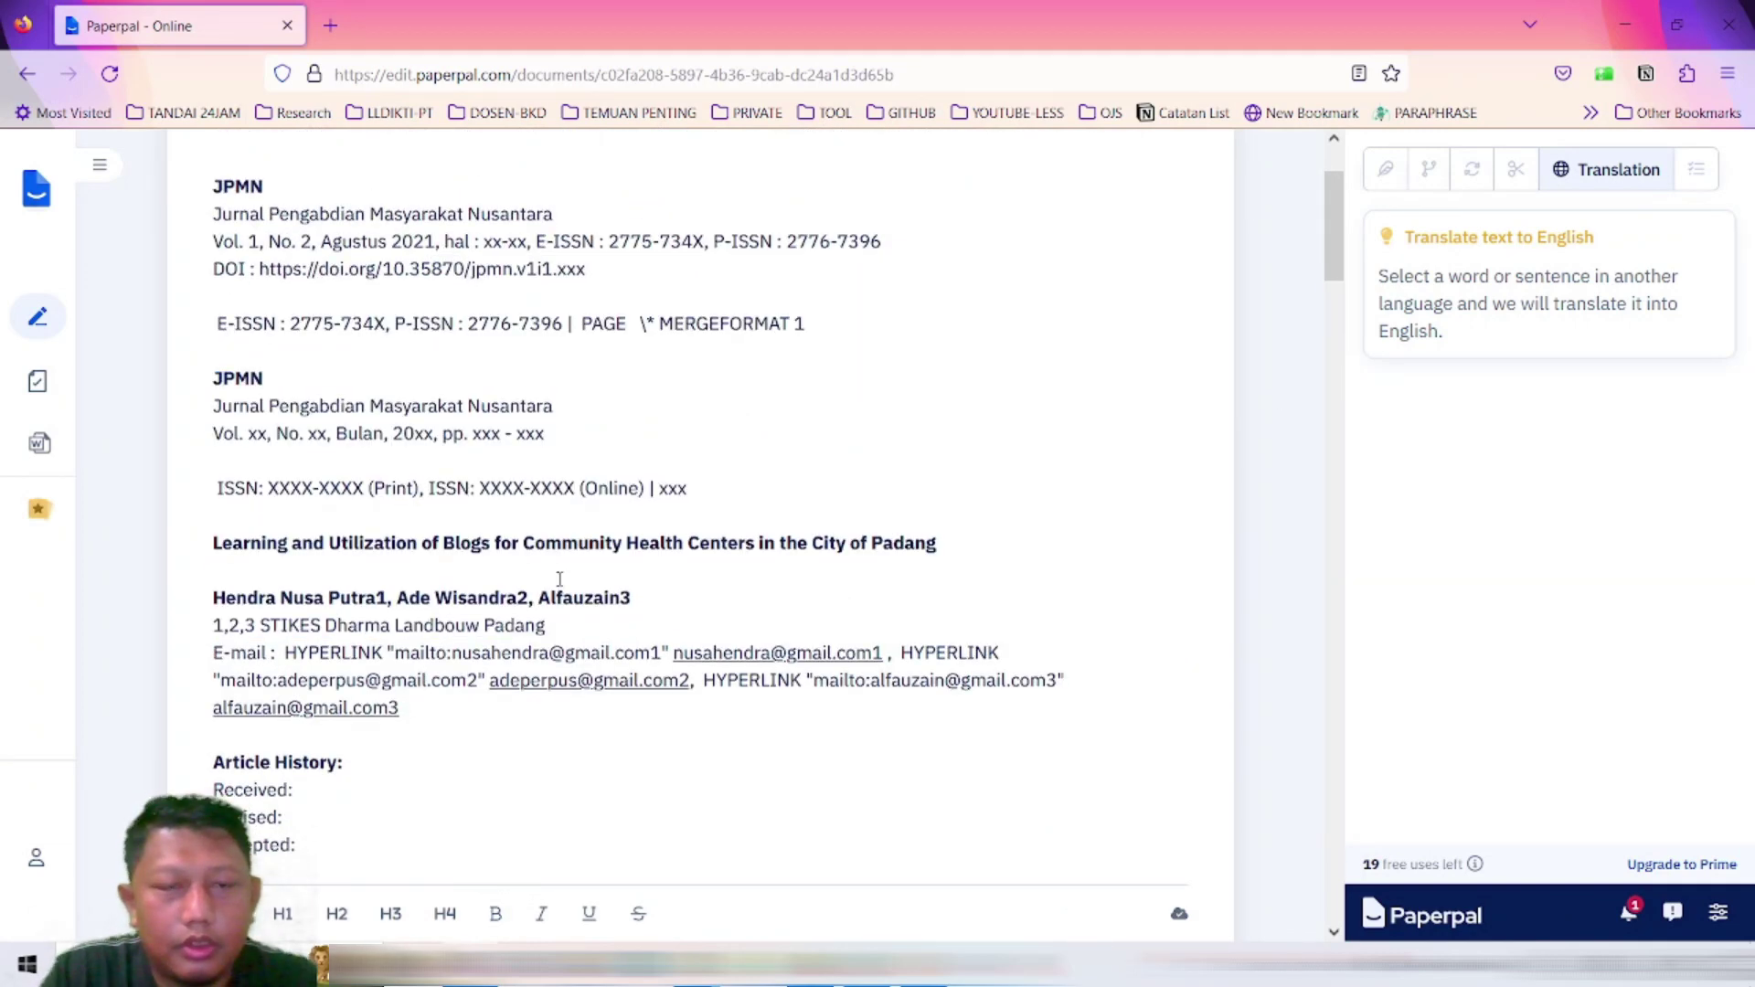
scroll(1307, 429, down, 6)
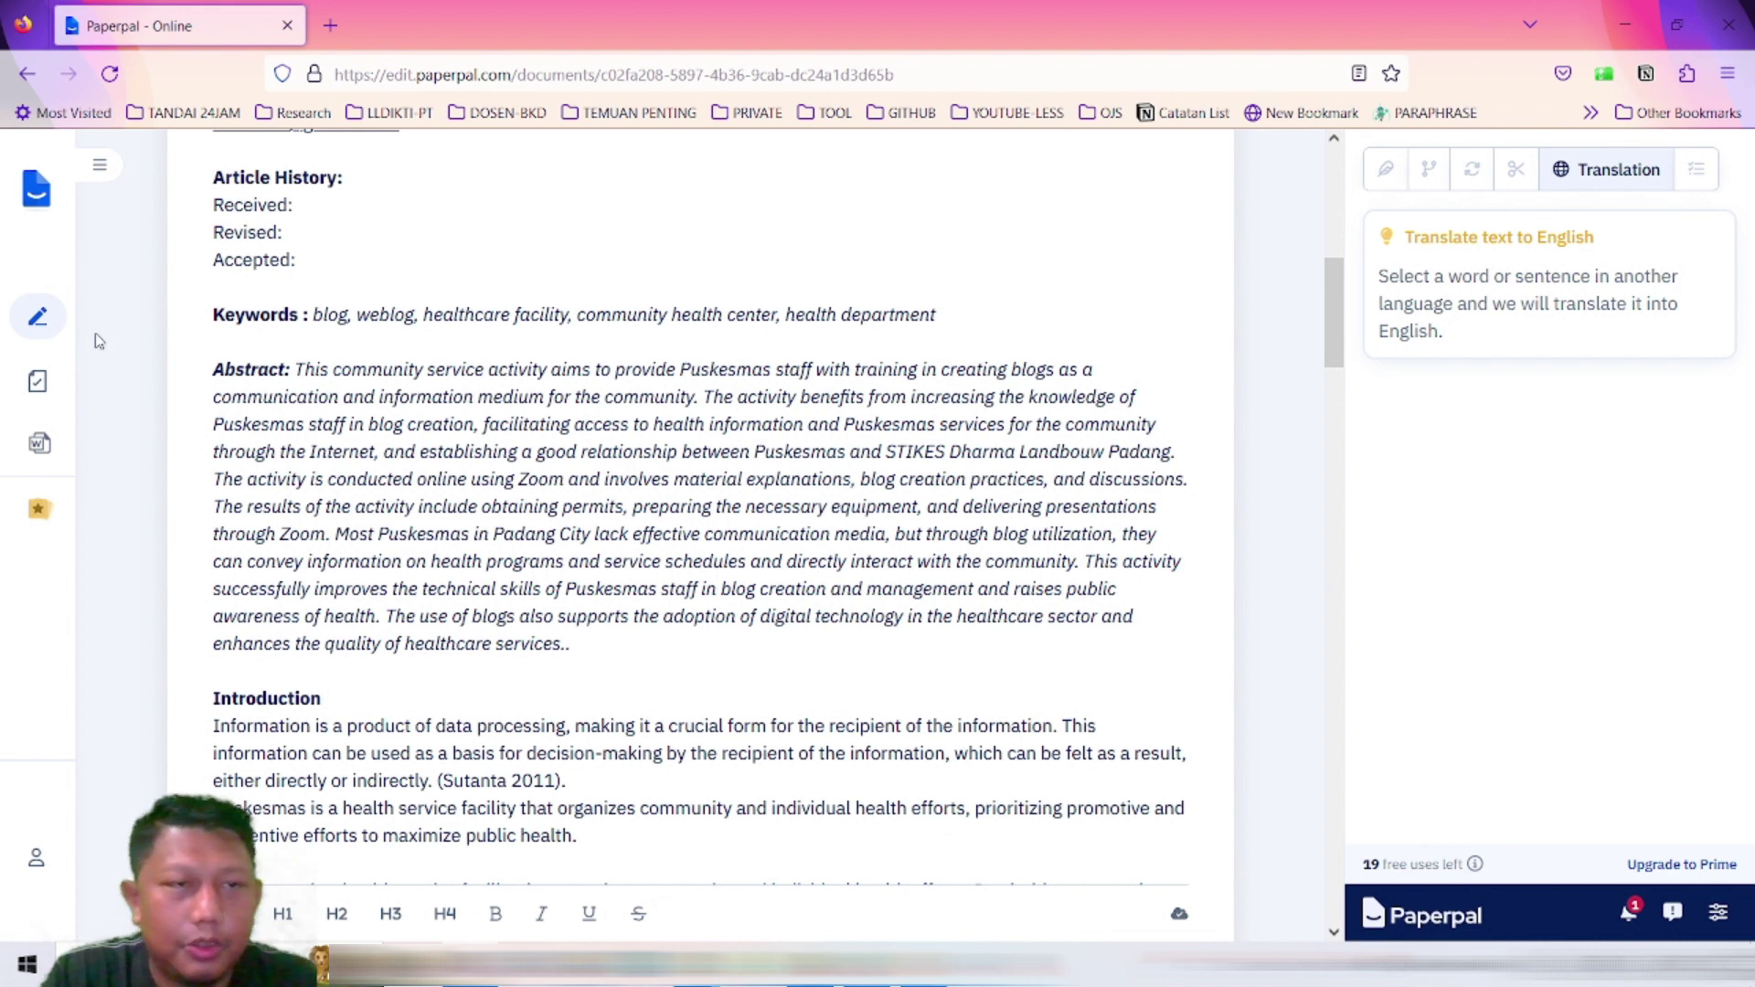
Step: Open the manuscript check and upload the English article, the Word file whose name ends in "-eng"
click(37, 385)
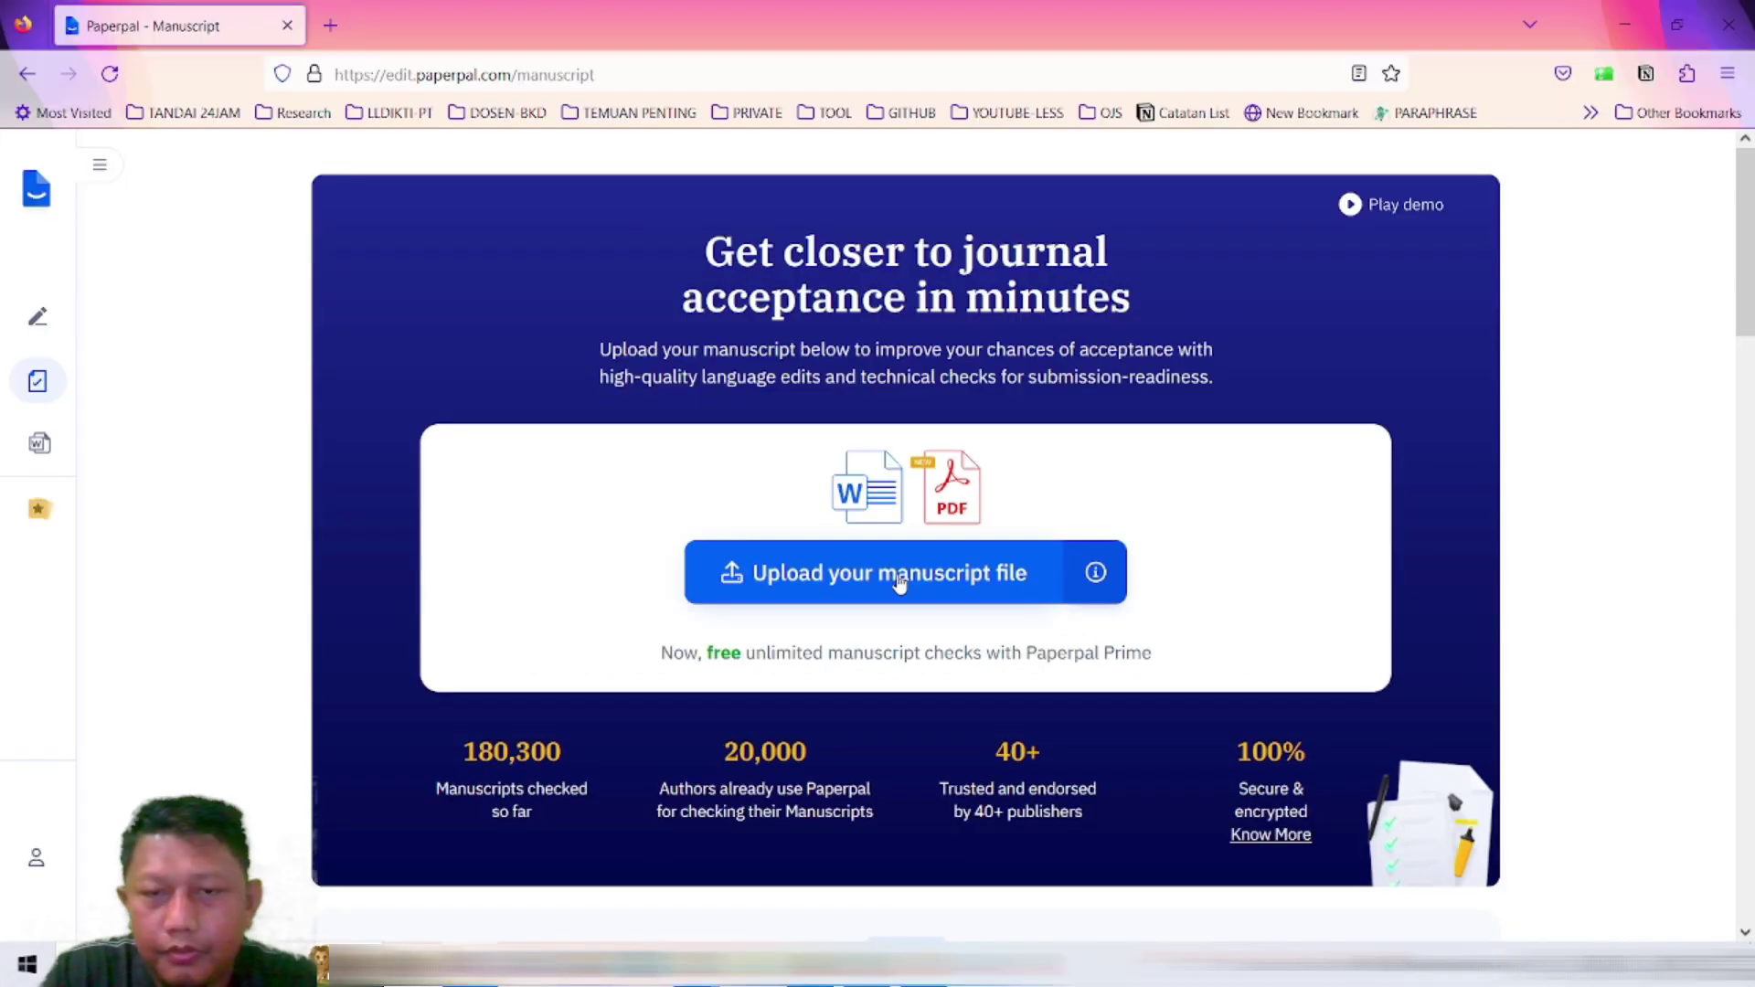
click(797, 564)
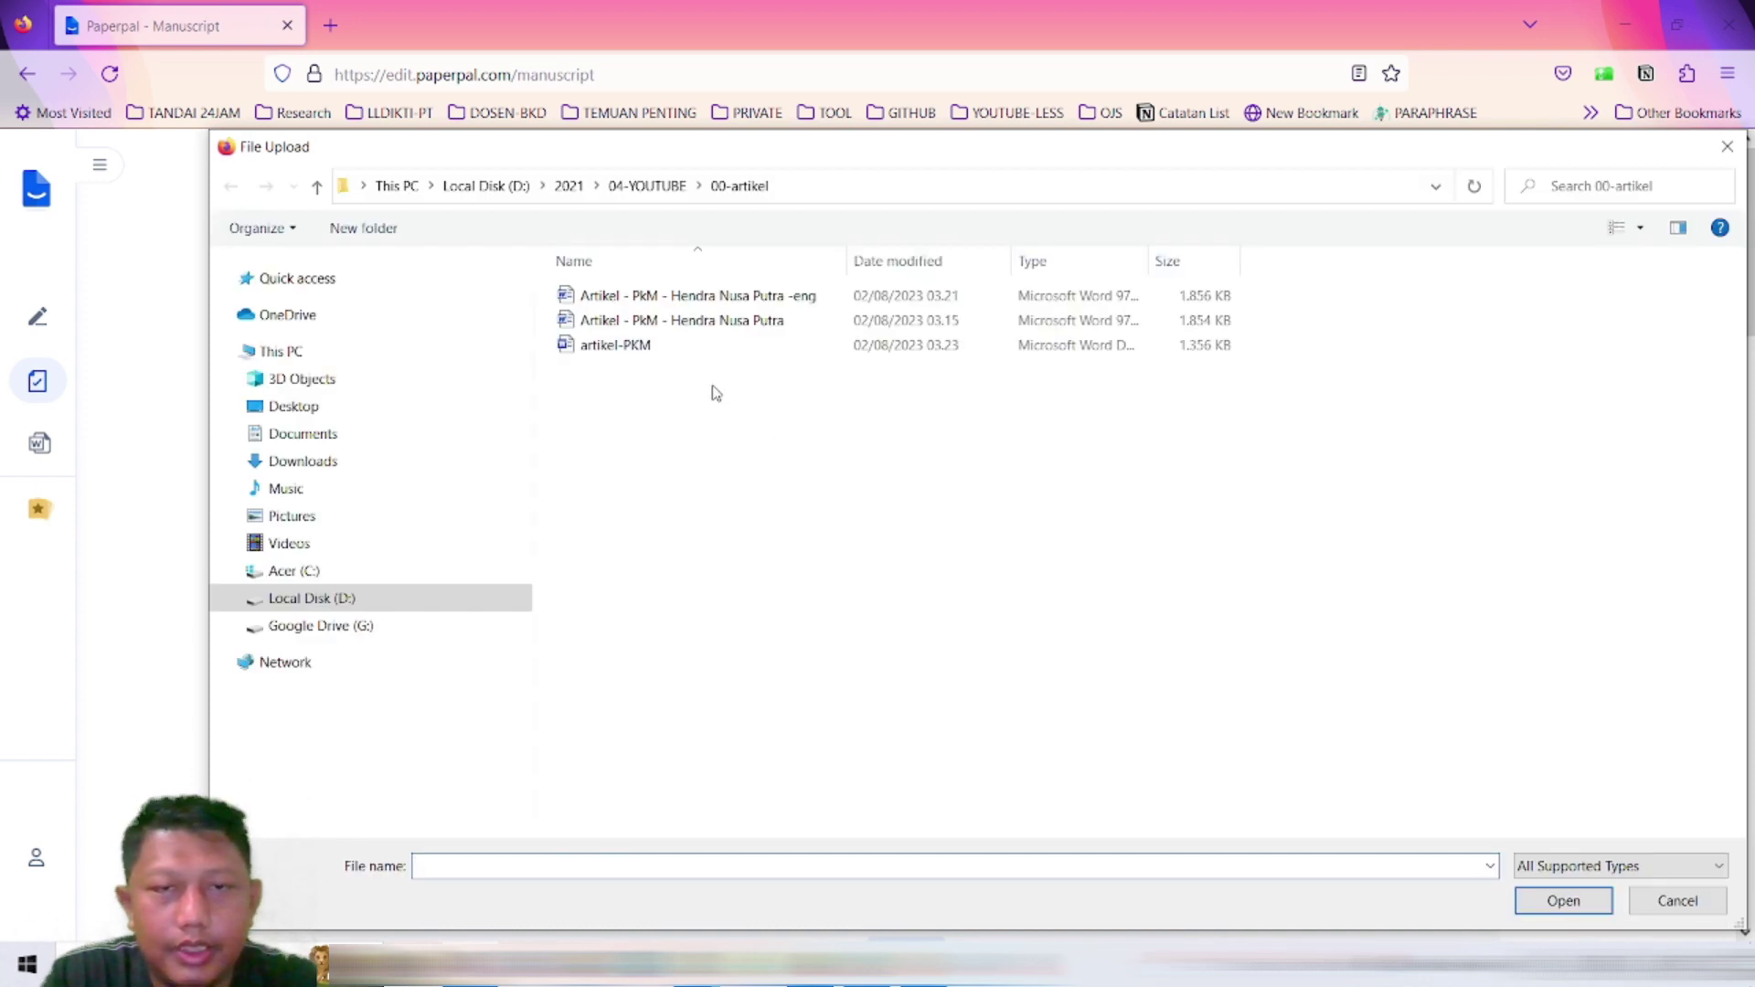
click(736, 298)
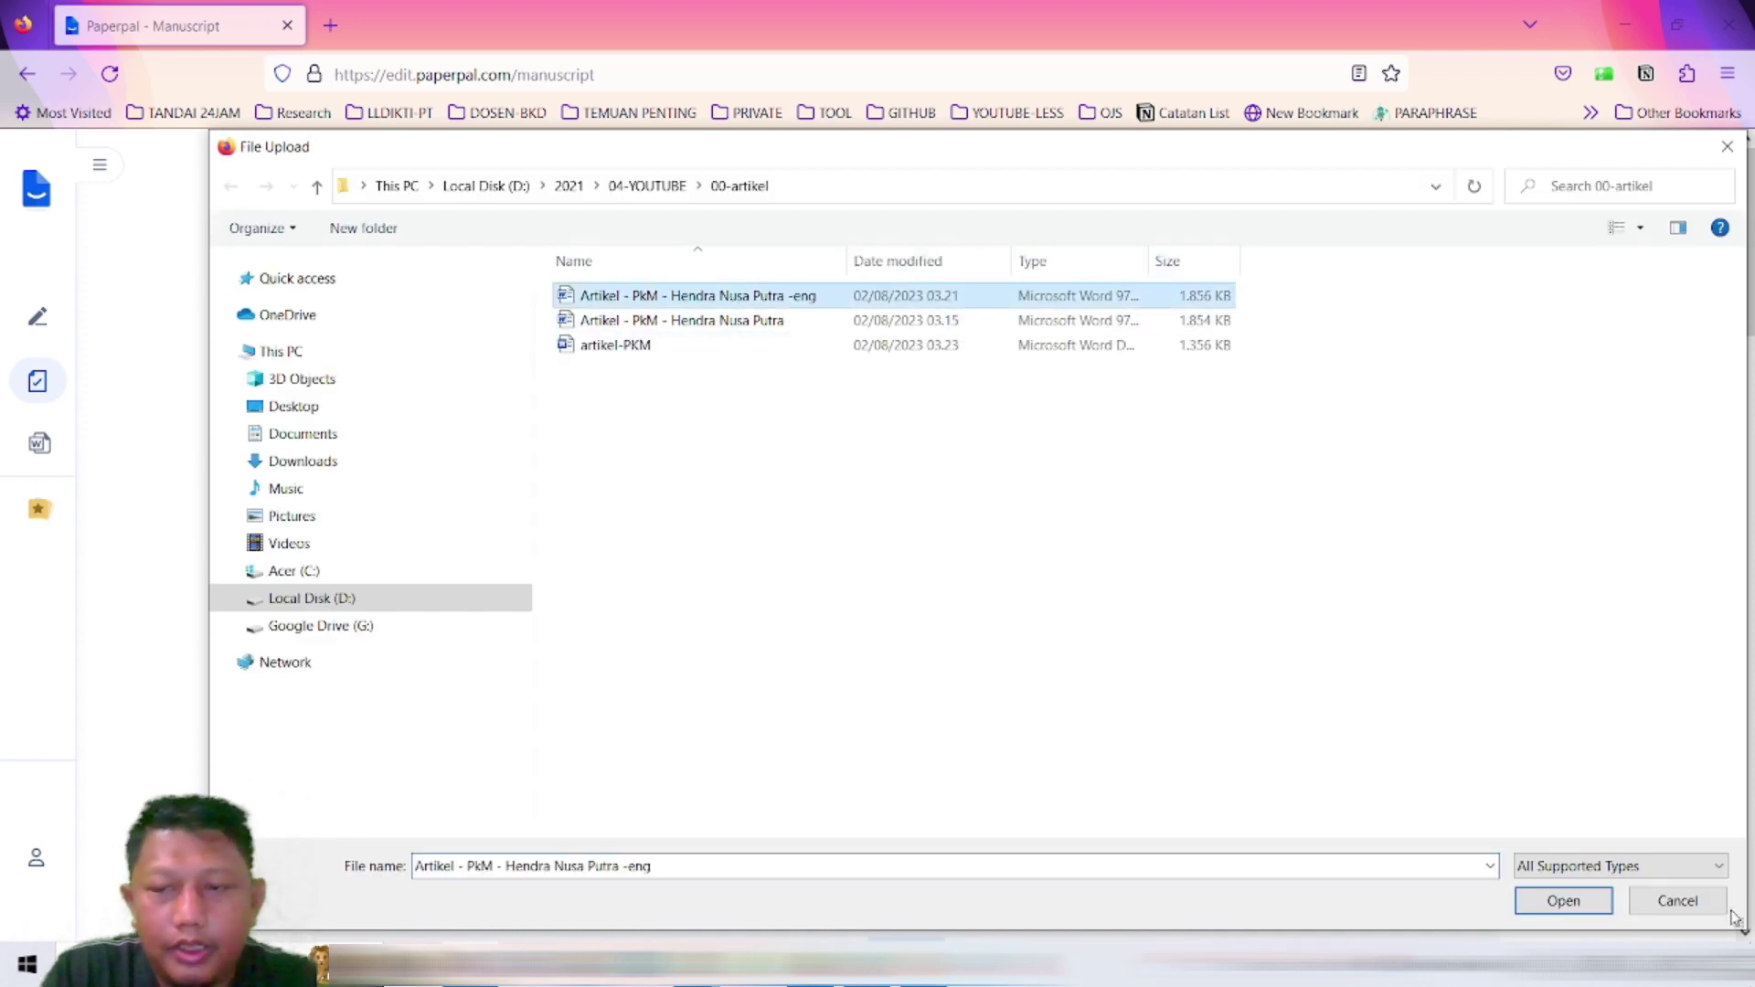
click(1564, 903)
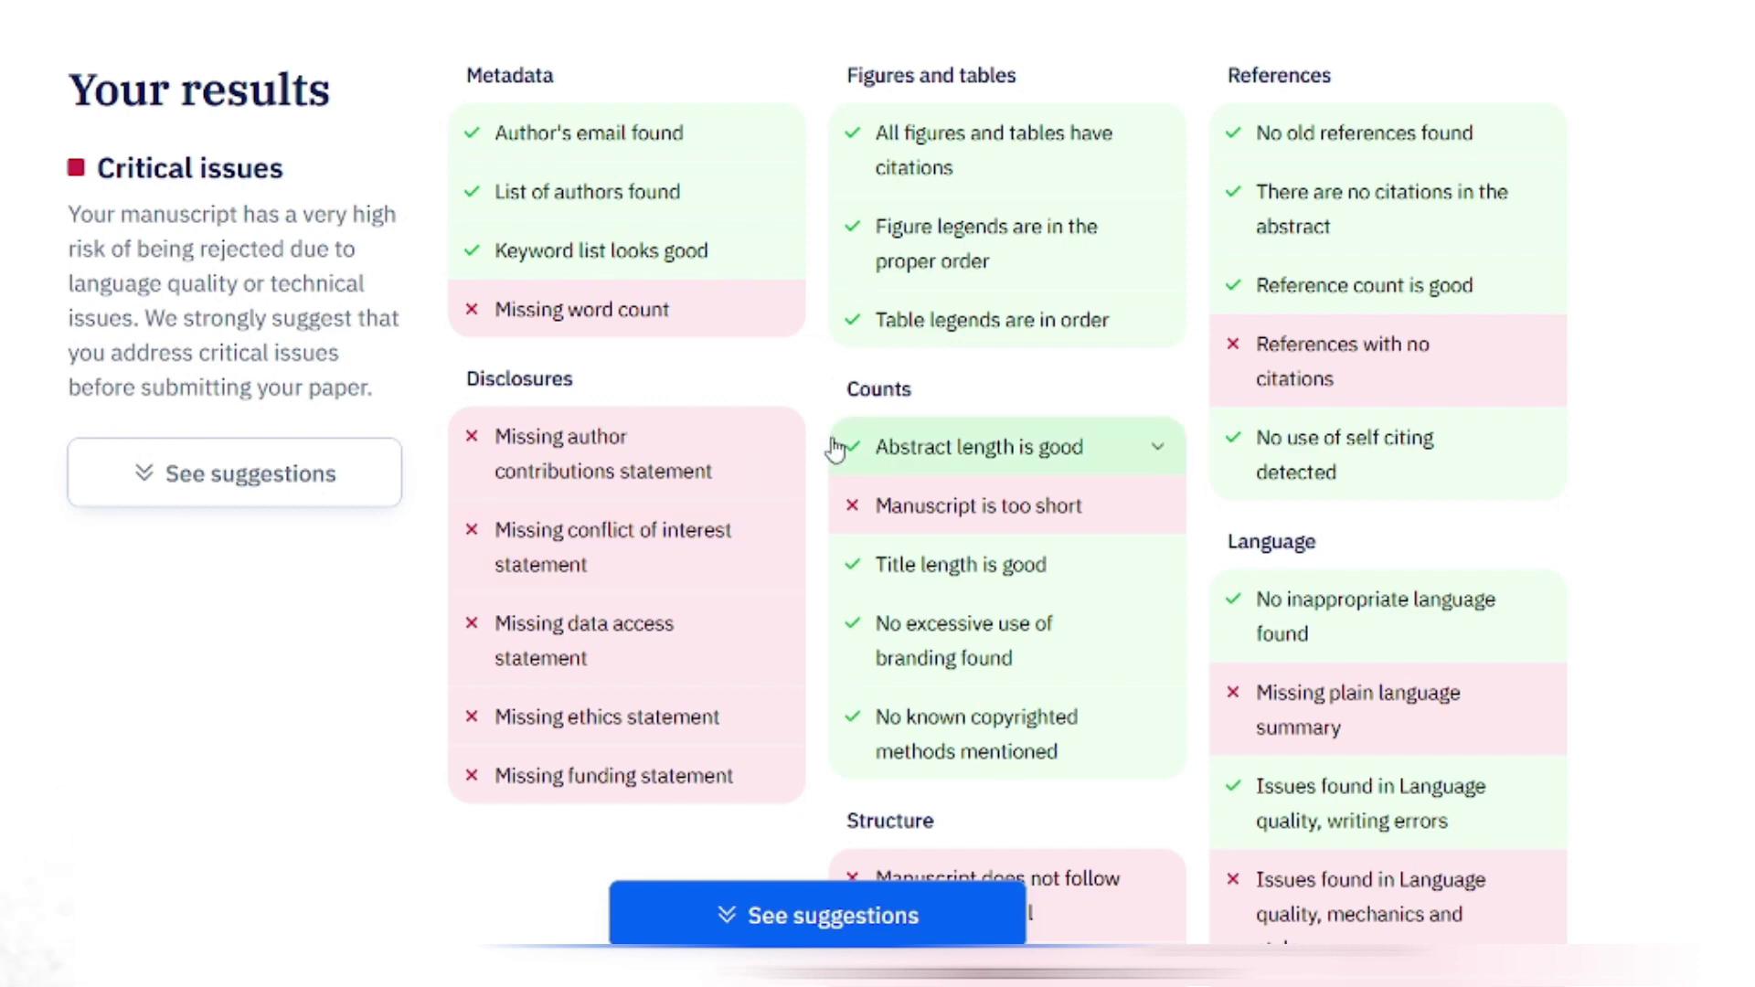
Step: Review the manuscript check results by category and expand the explanation of the "References with no citations" issue
scroll(702, 468, down, 2)
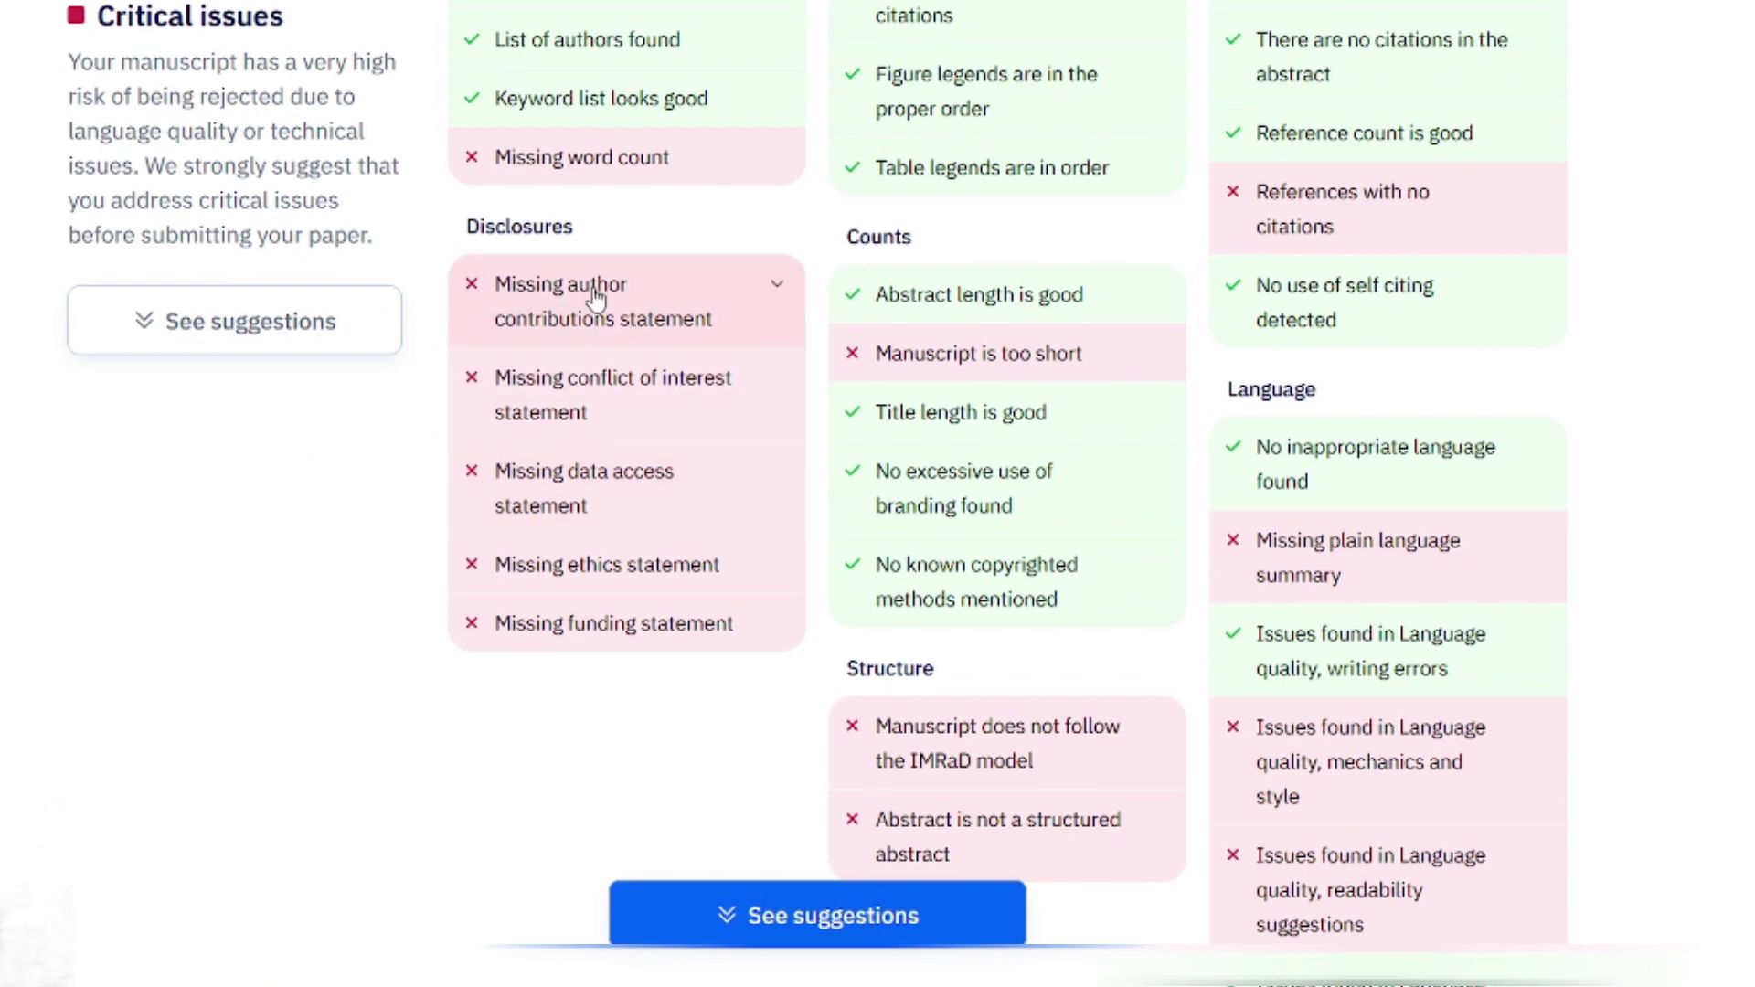
scroll(1010, 484, down, 2)
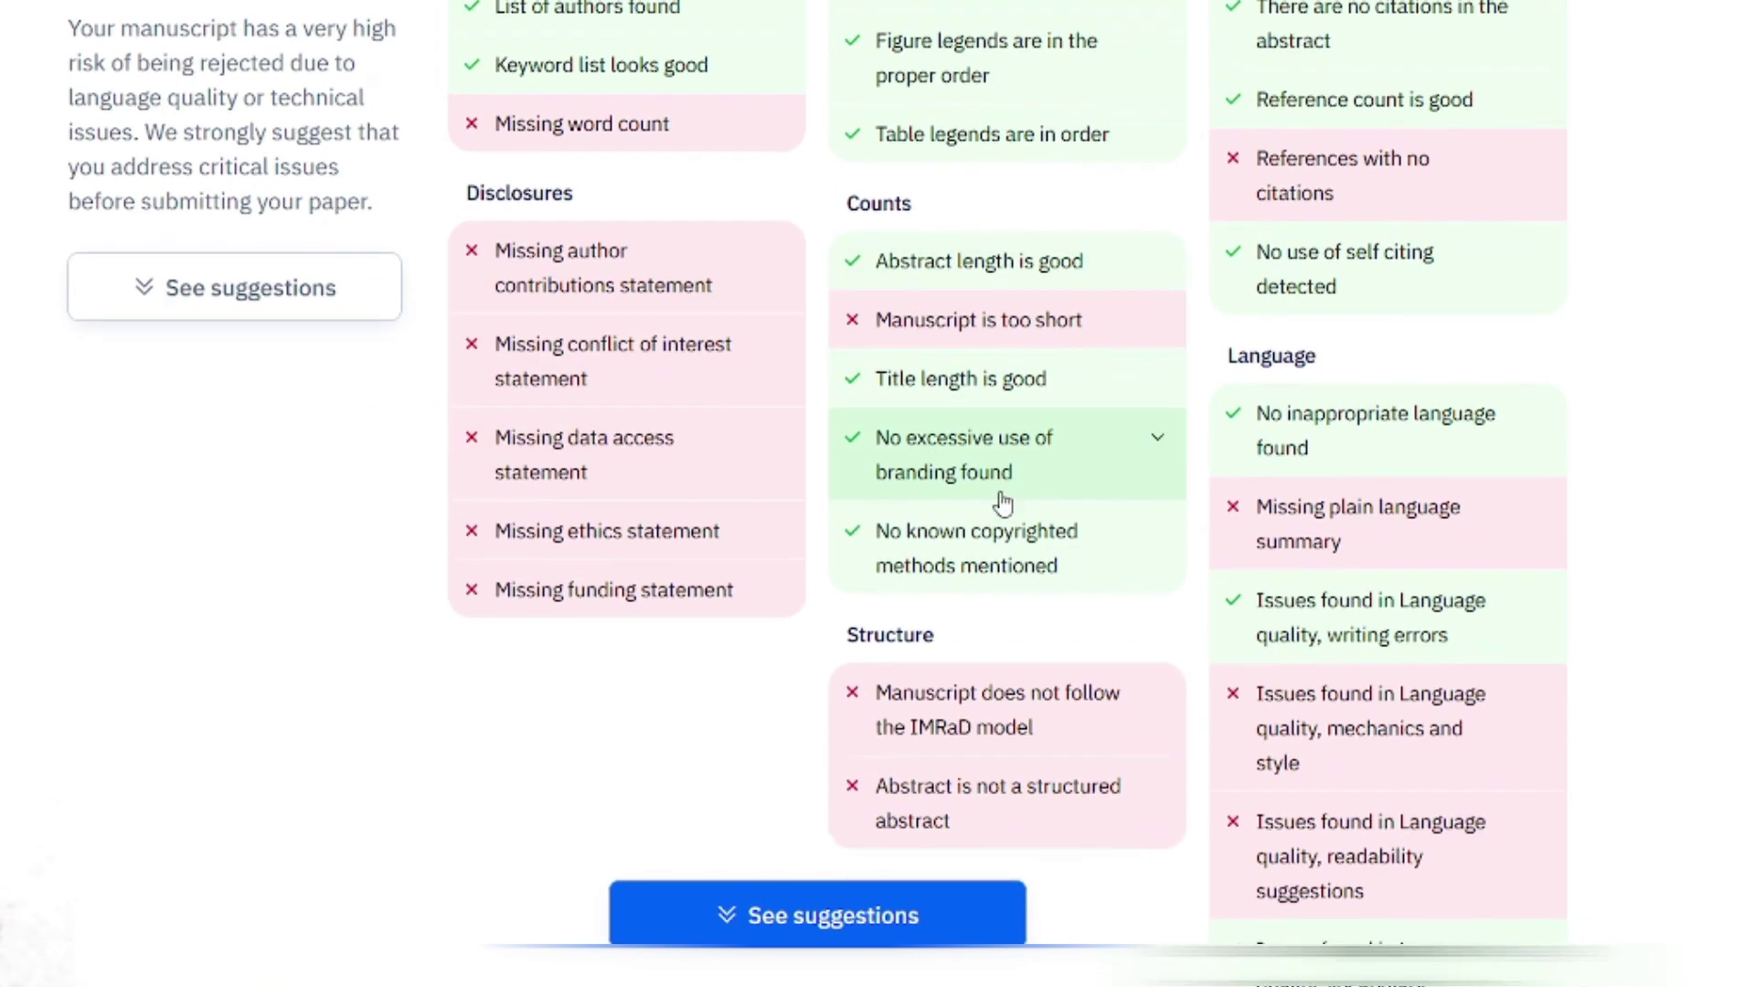
scroll(1161, 478, up, 4)
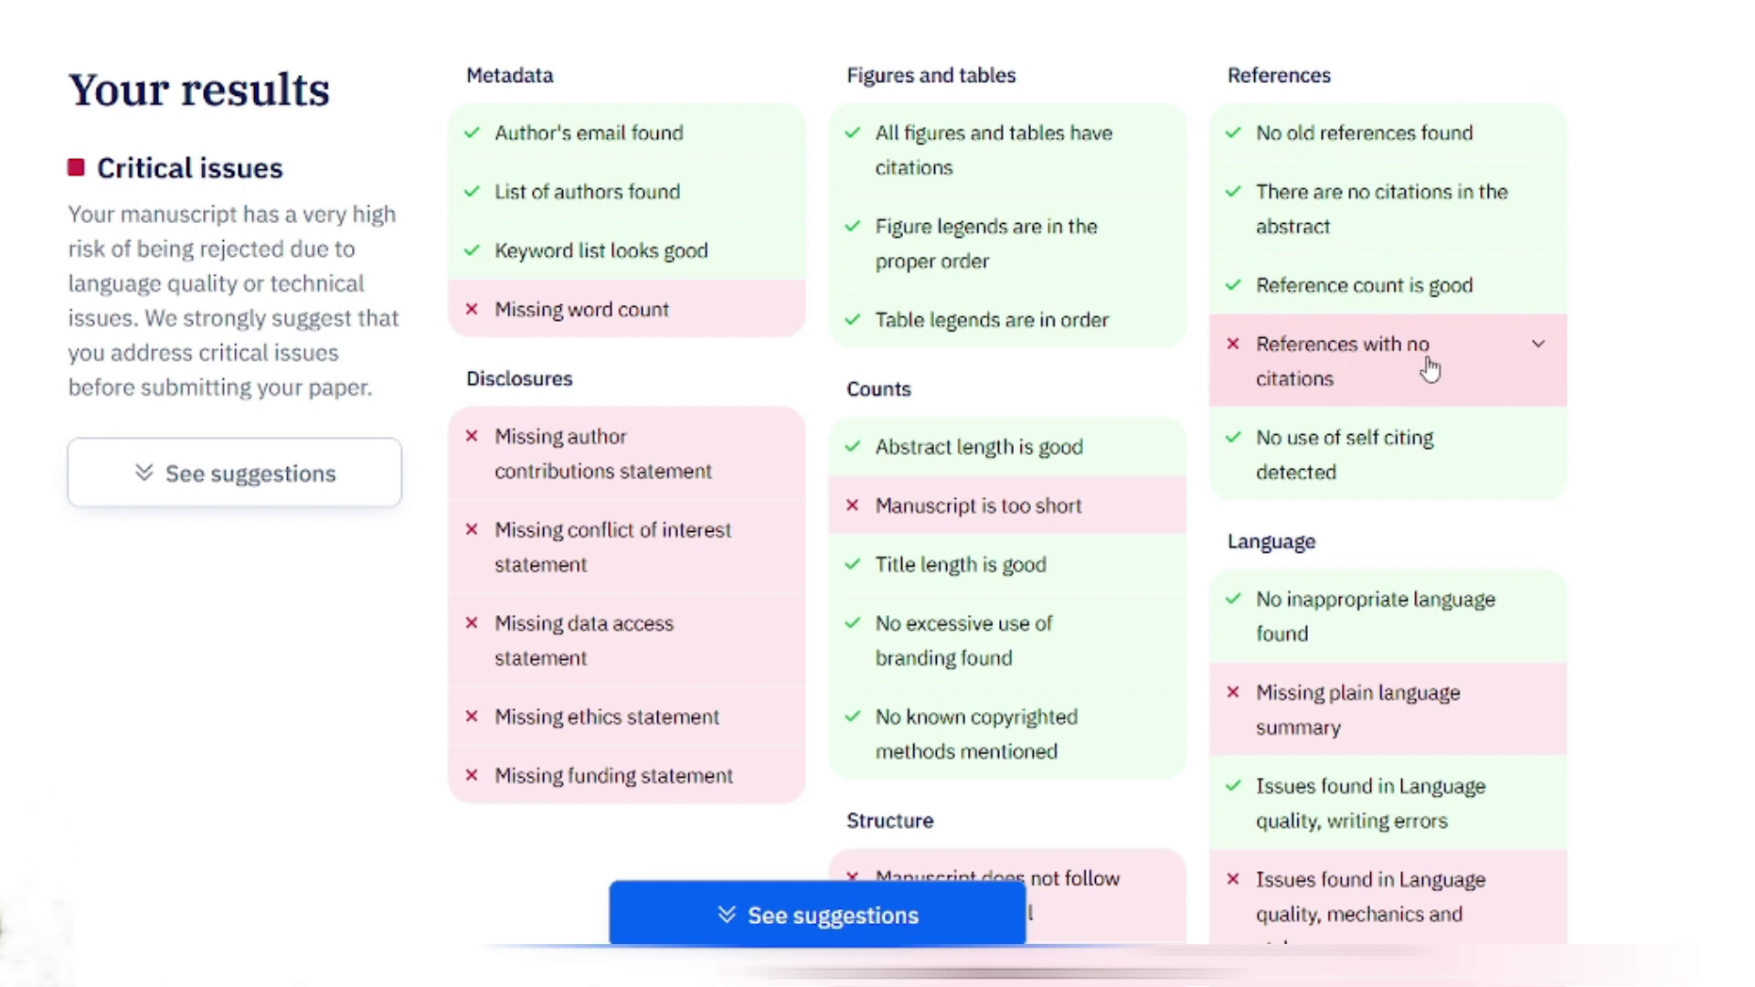
click(1532, 356)
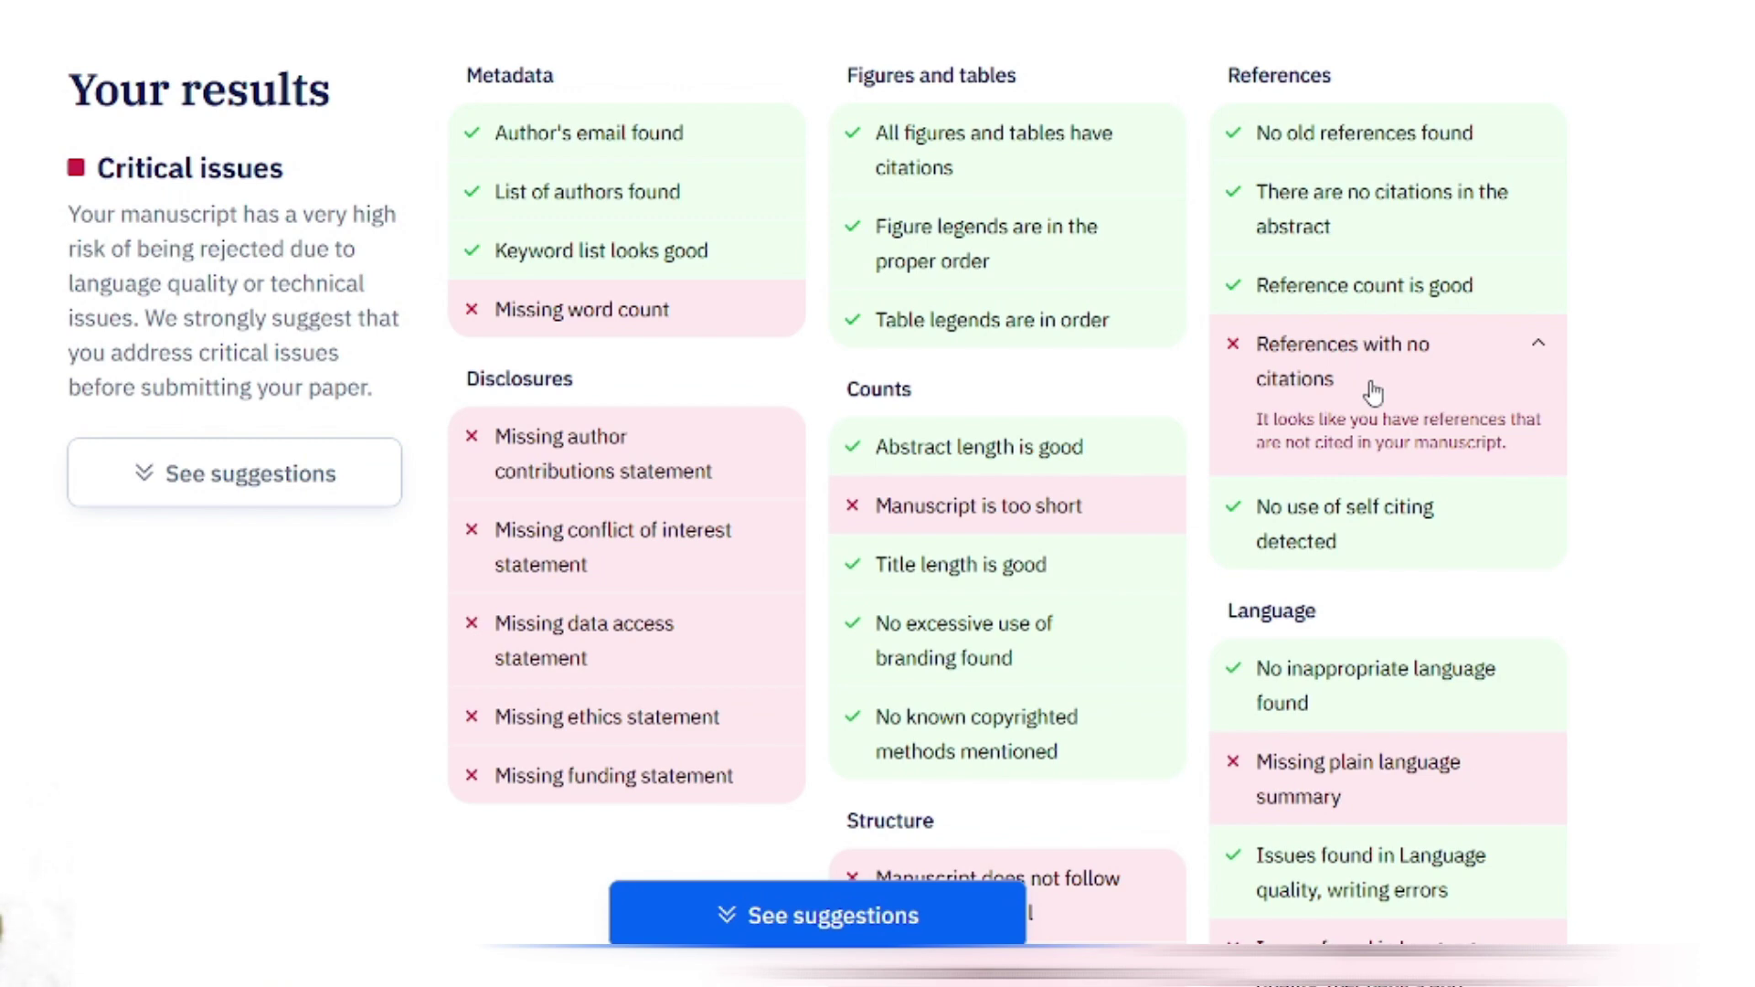
Step: Read the Language explanations for the missing plain language summary and the mechanics and style issues, and return to the results overview
scroll(1372, 393, down, 4)
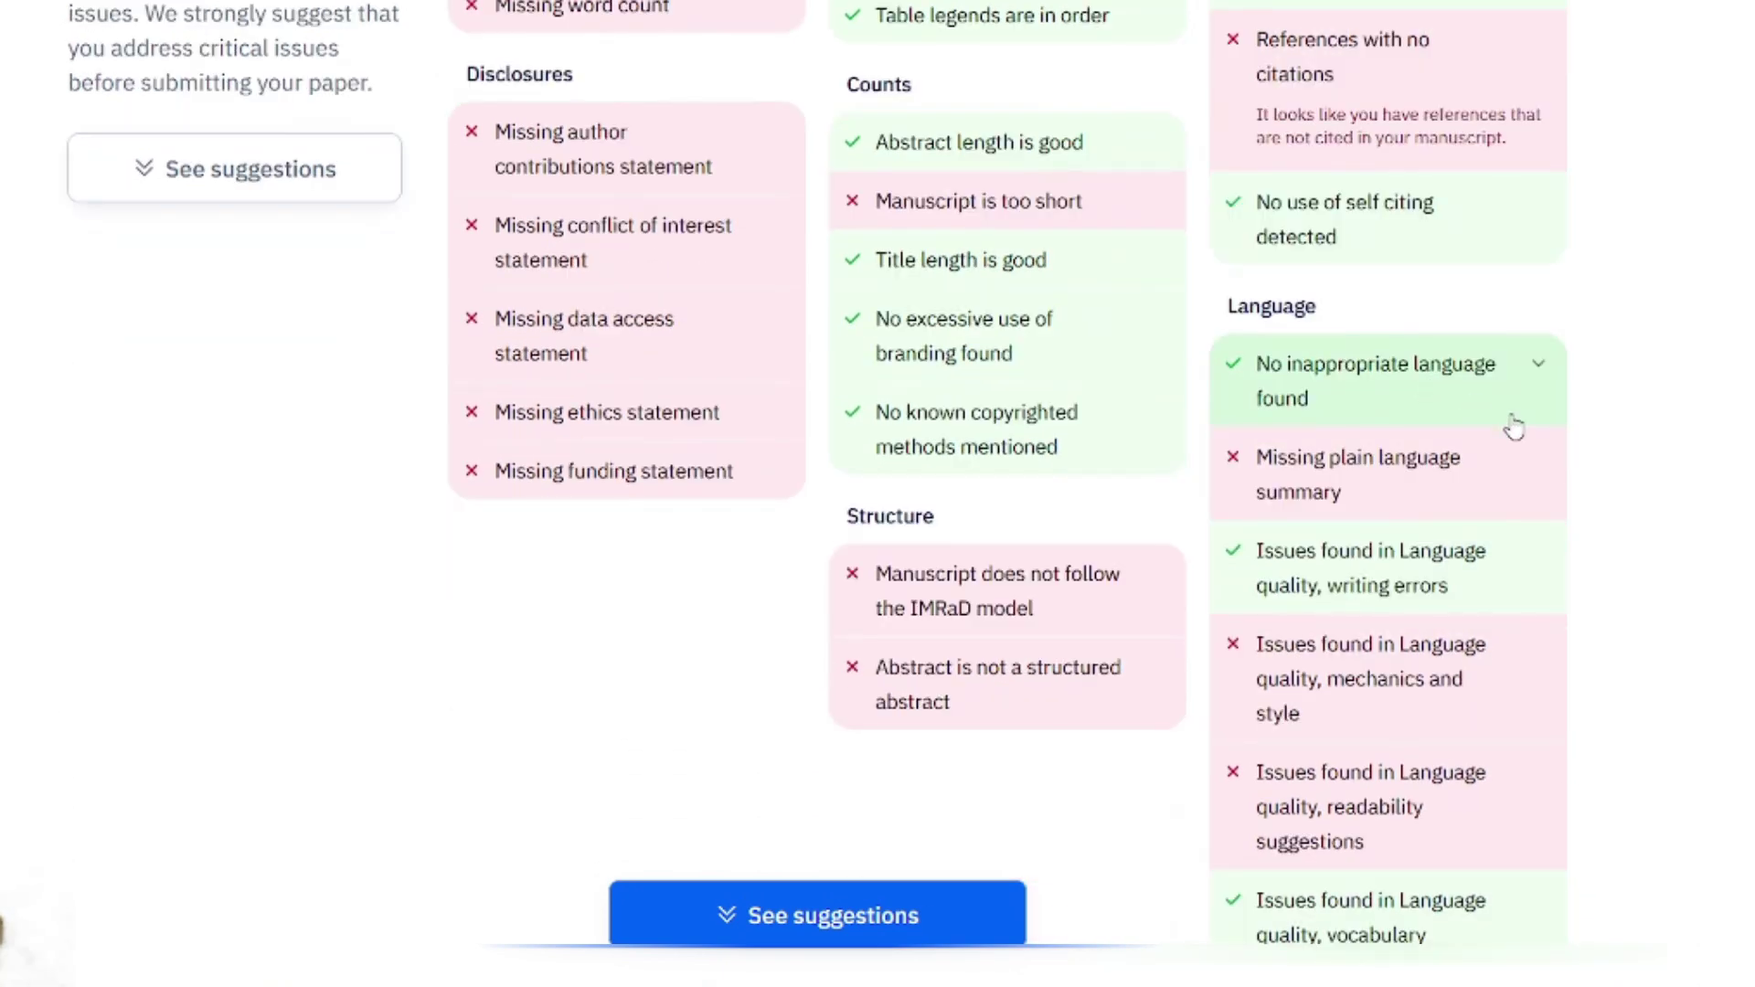
scroll(1514, 434, down, 1)
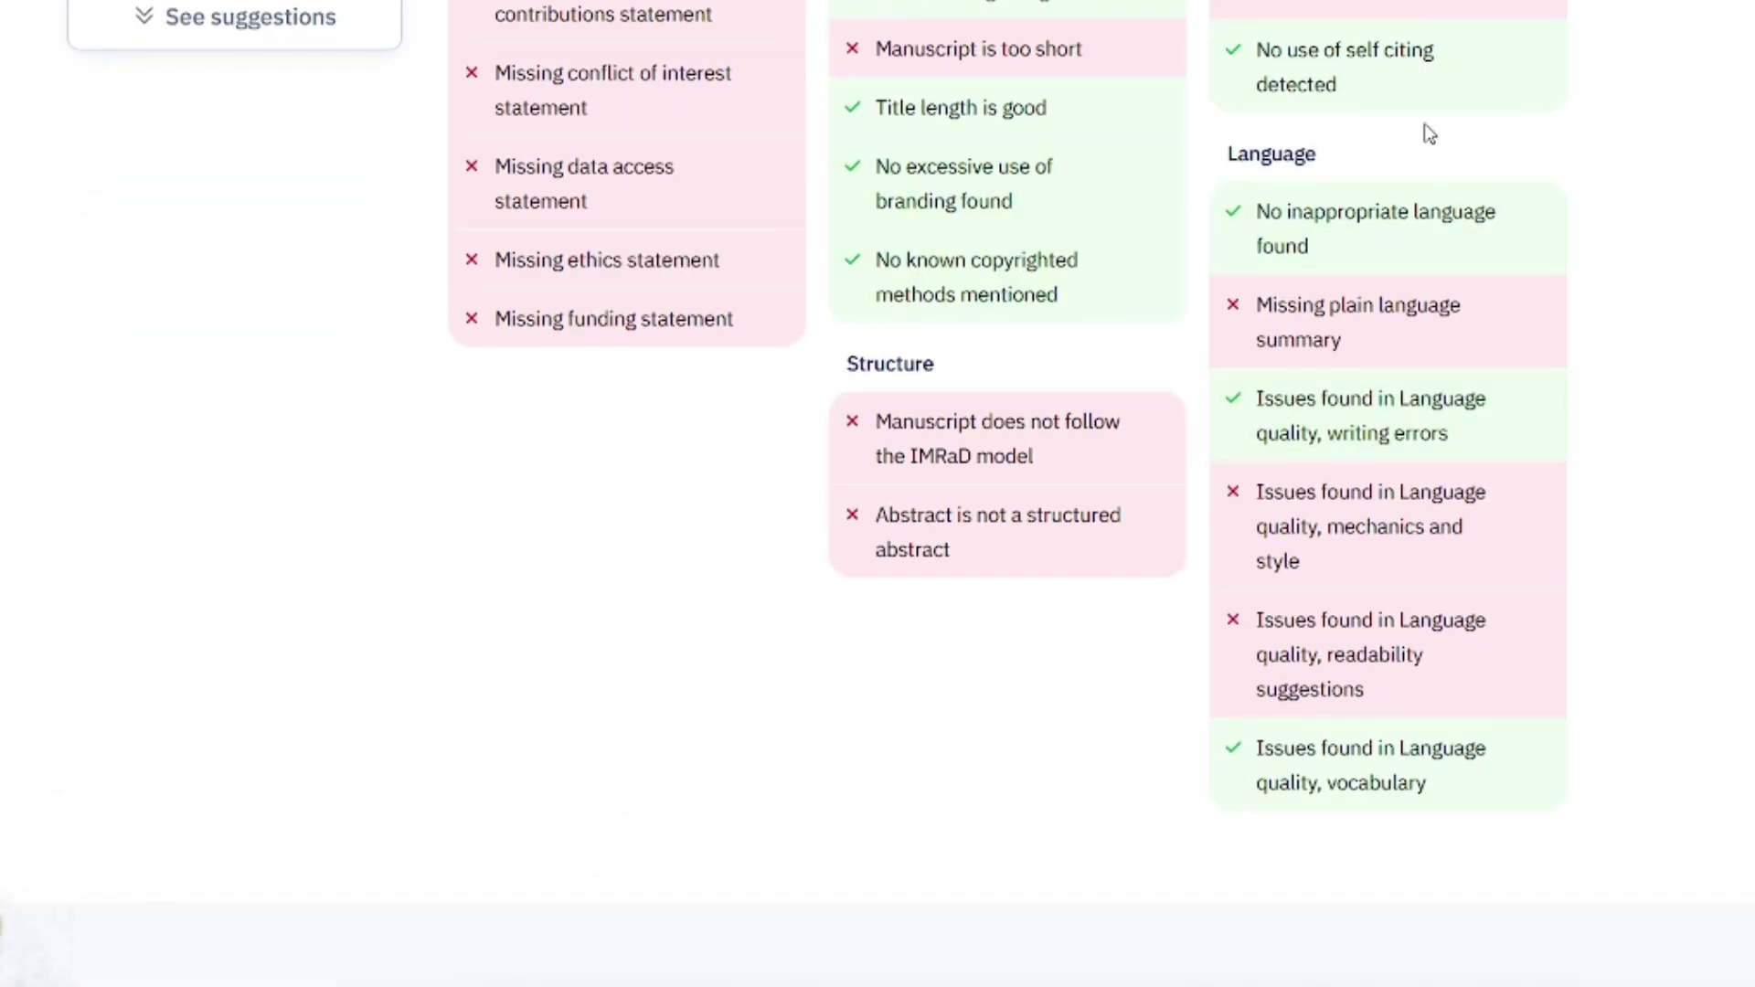
mouse_move(1363, 337)
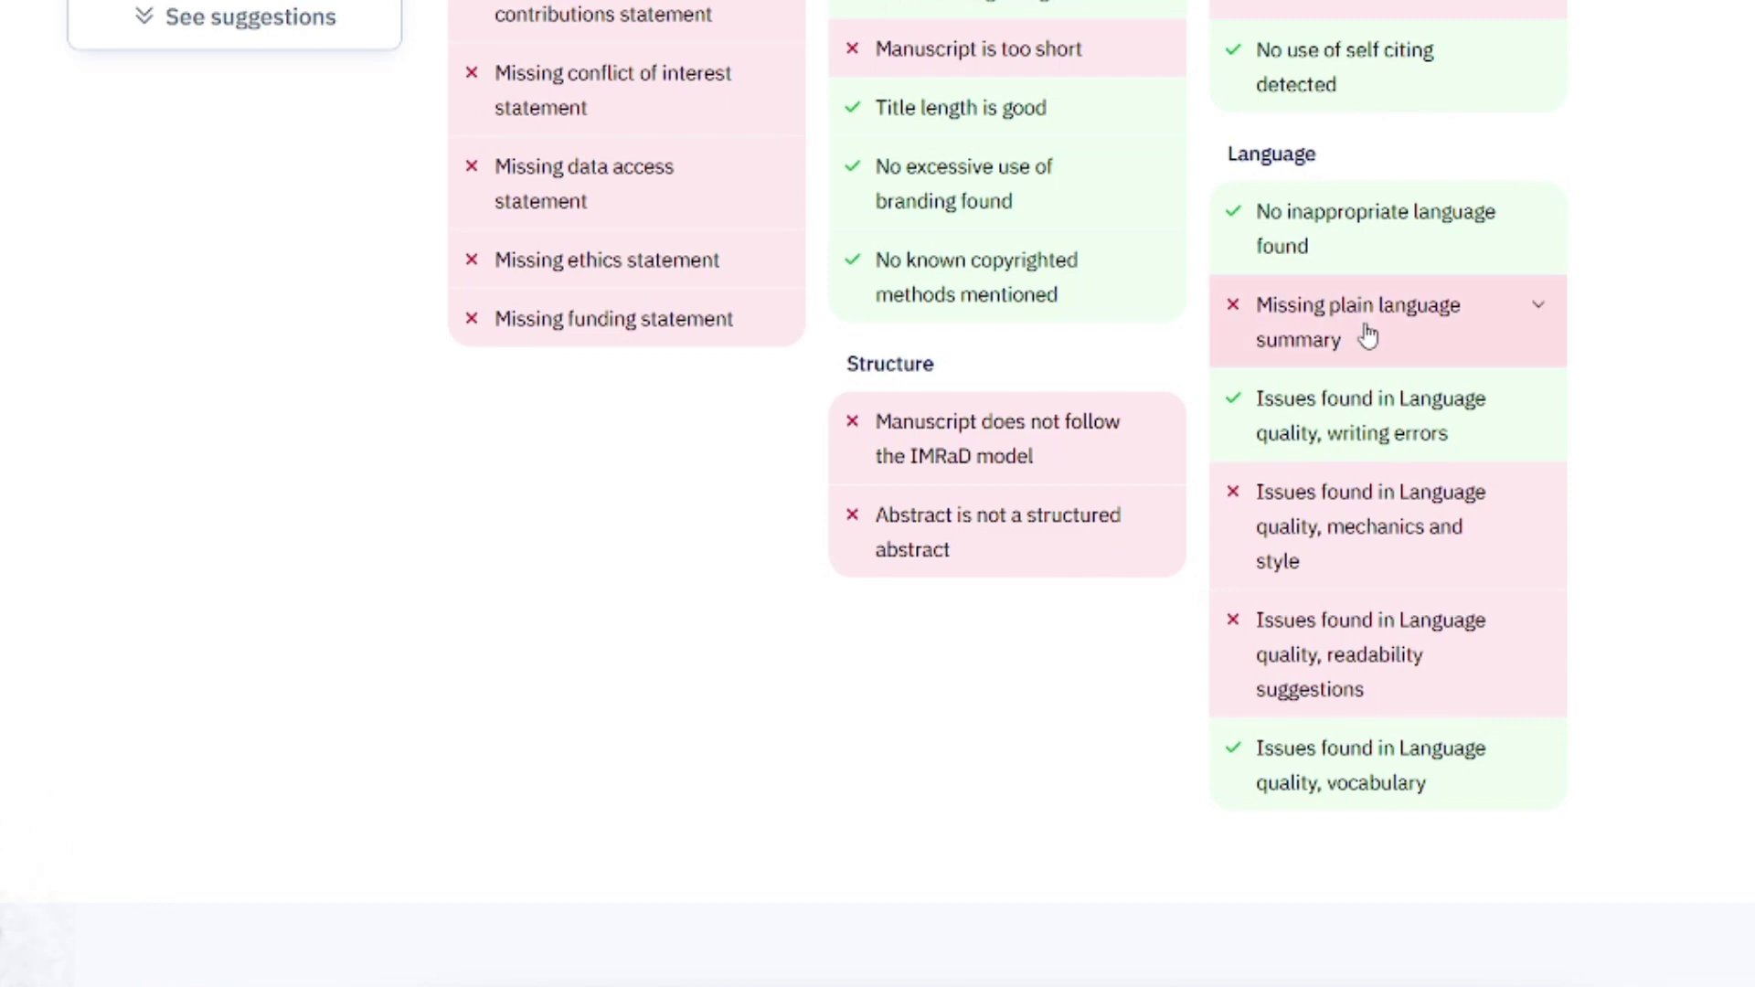
click(1536, 312)
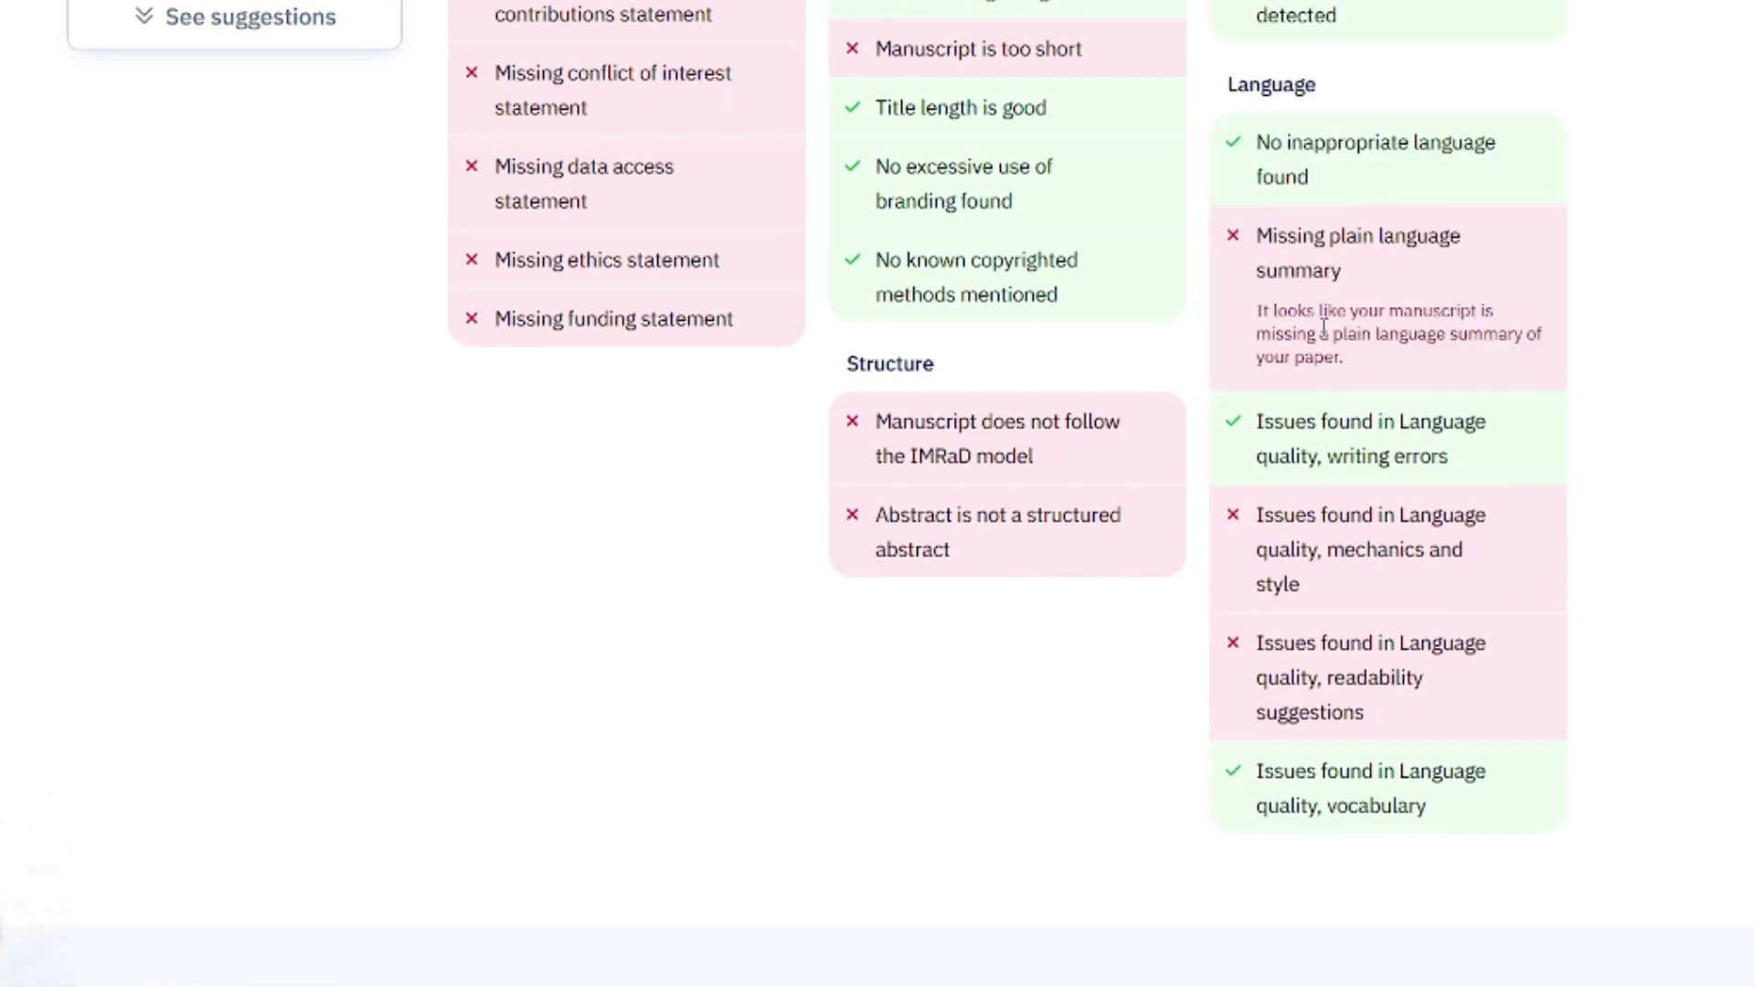
click(1537, 519)
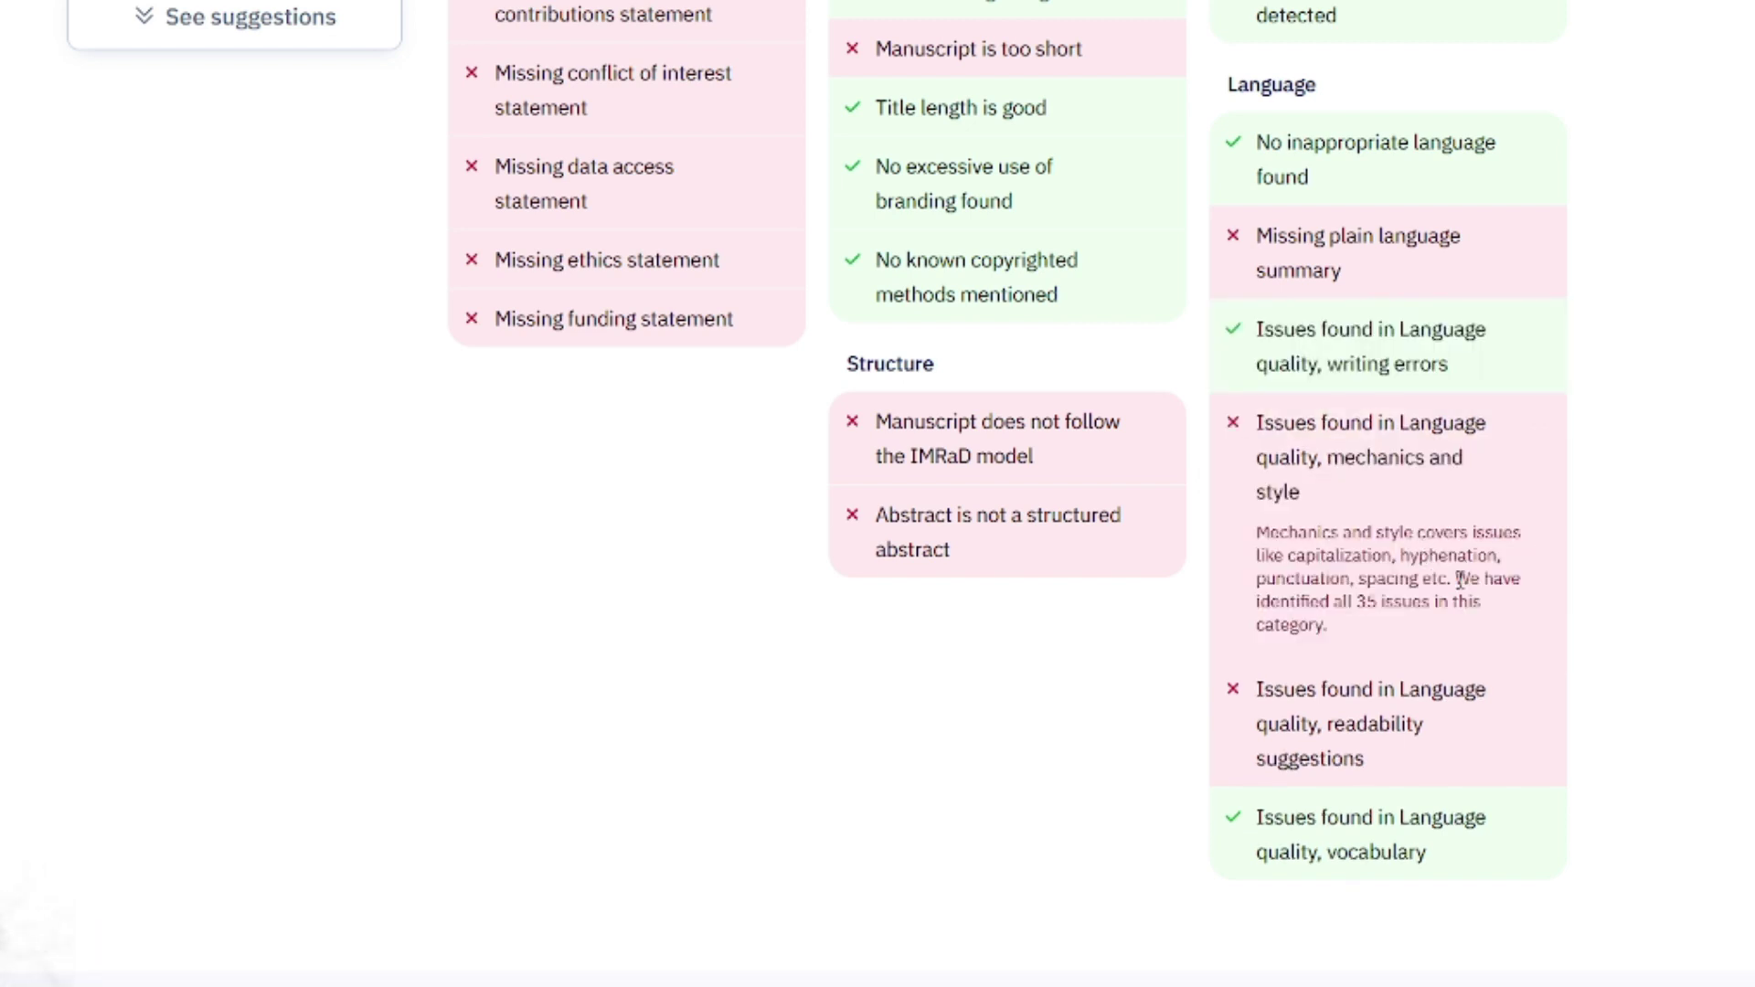
scroll(1444, 658, down, 2)
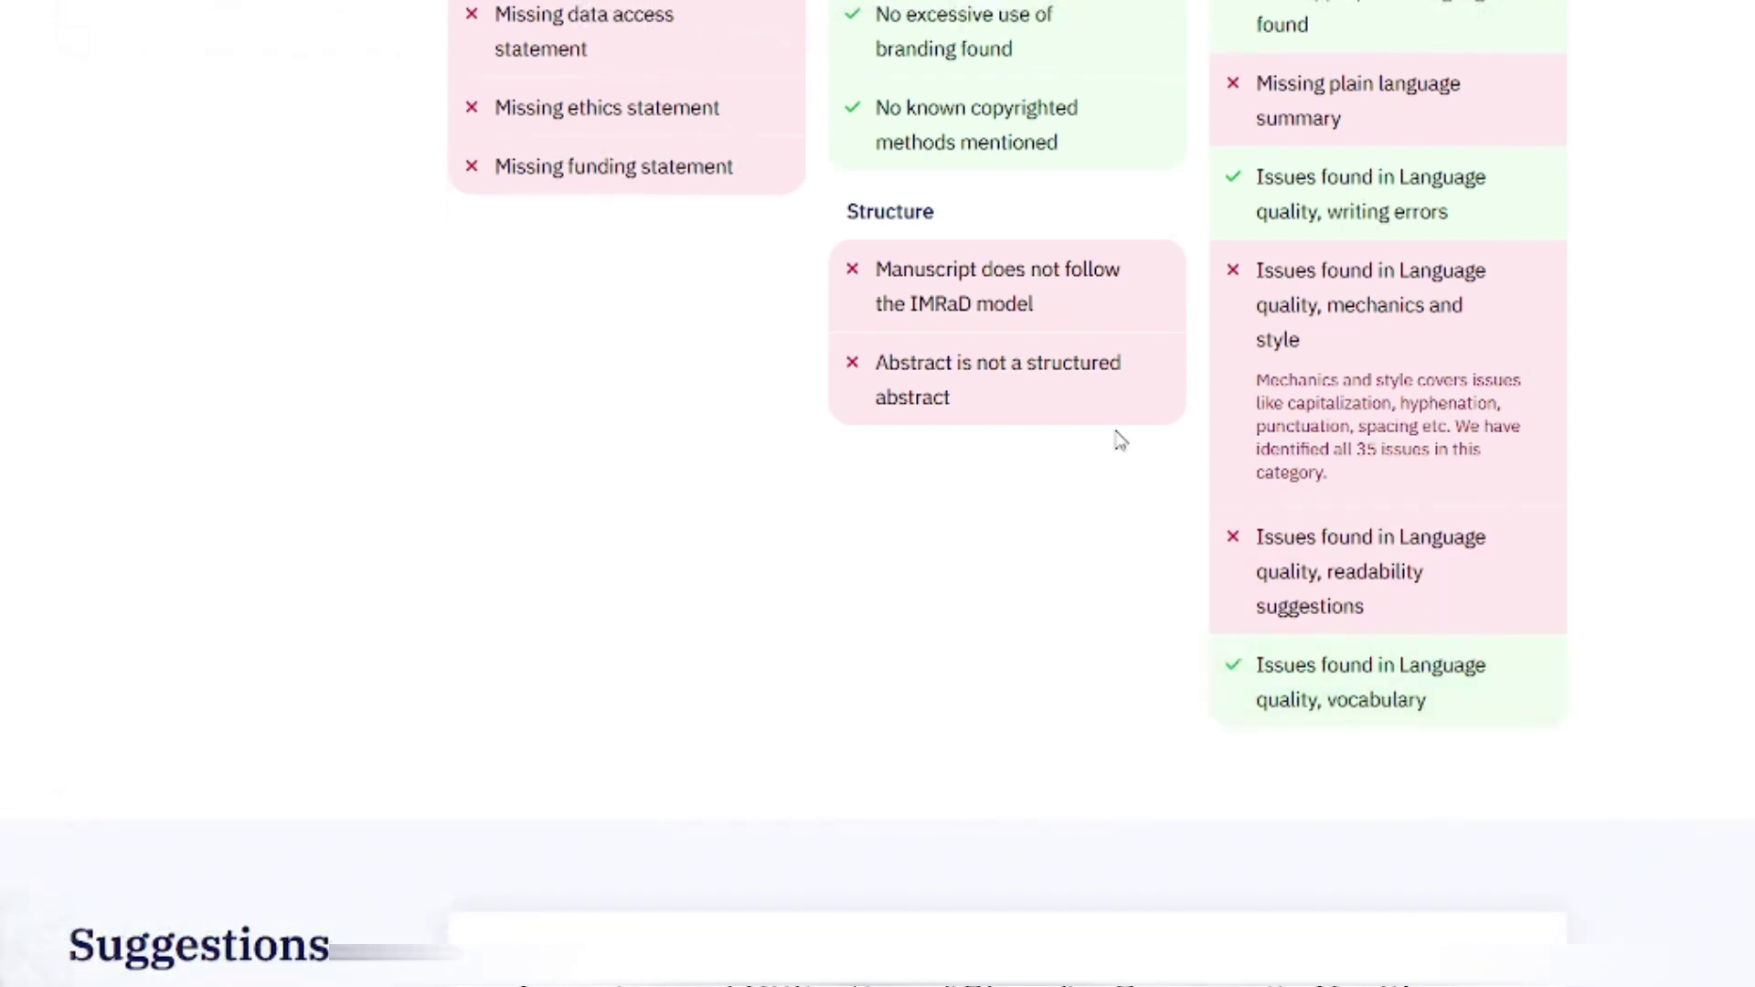
scroll(1142, 448, up, 3)
scroll(1262, 485, up, 3)
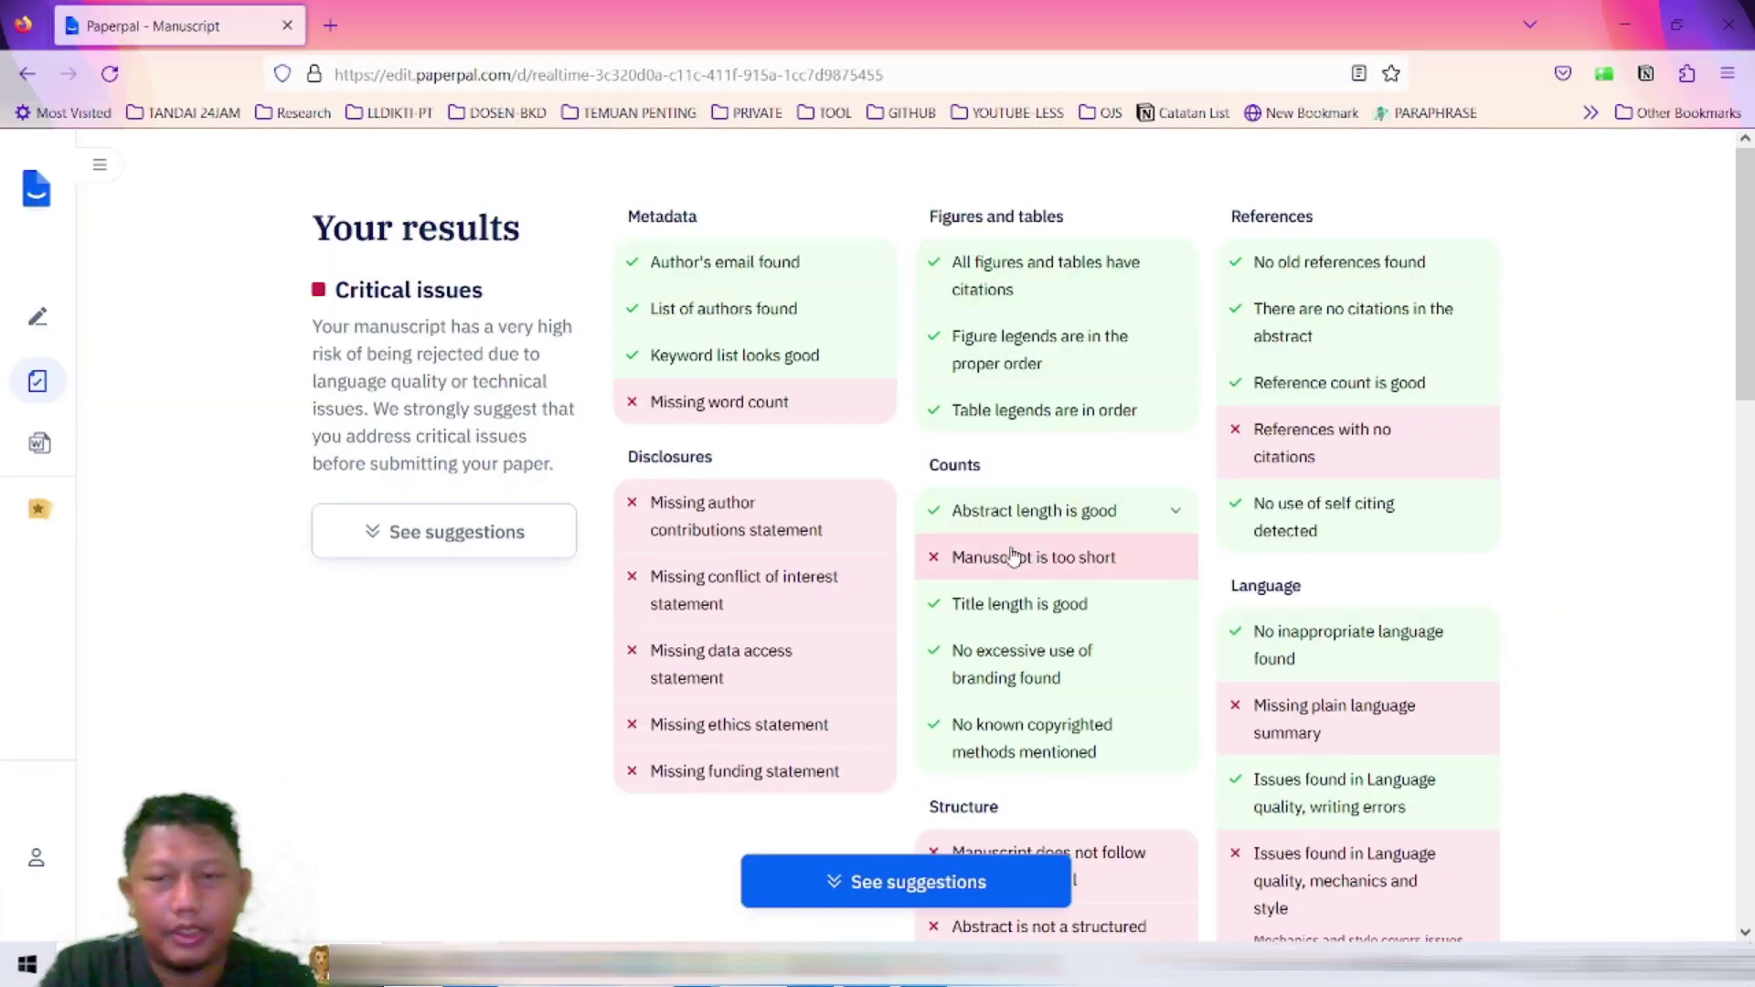
scroll(832, 530, down, 1)
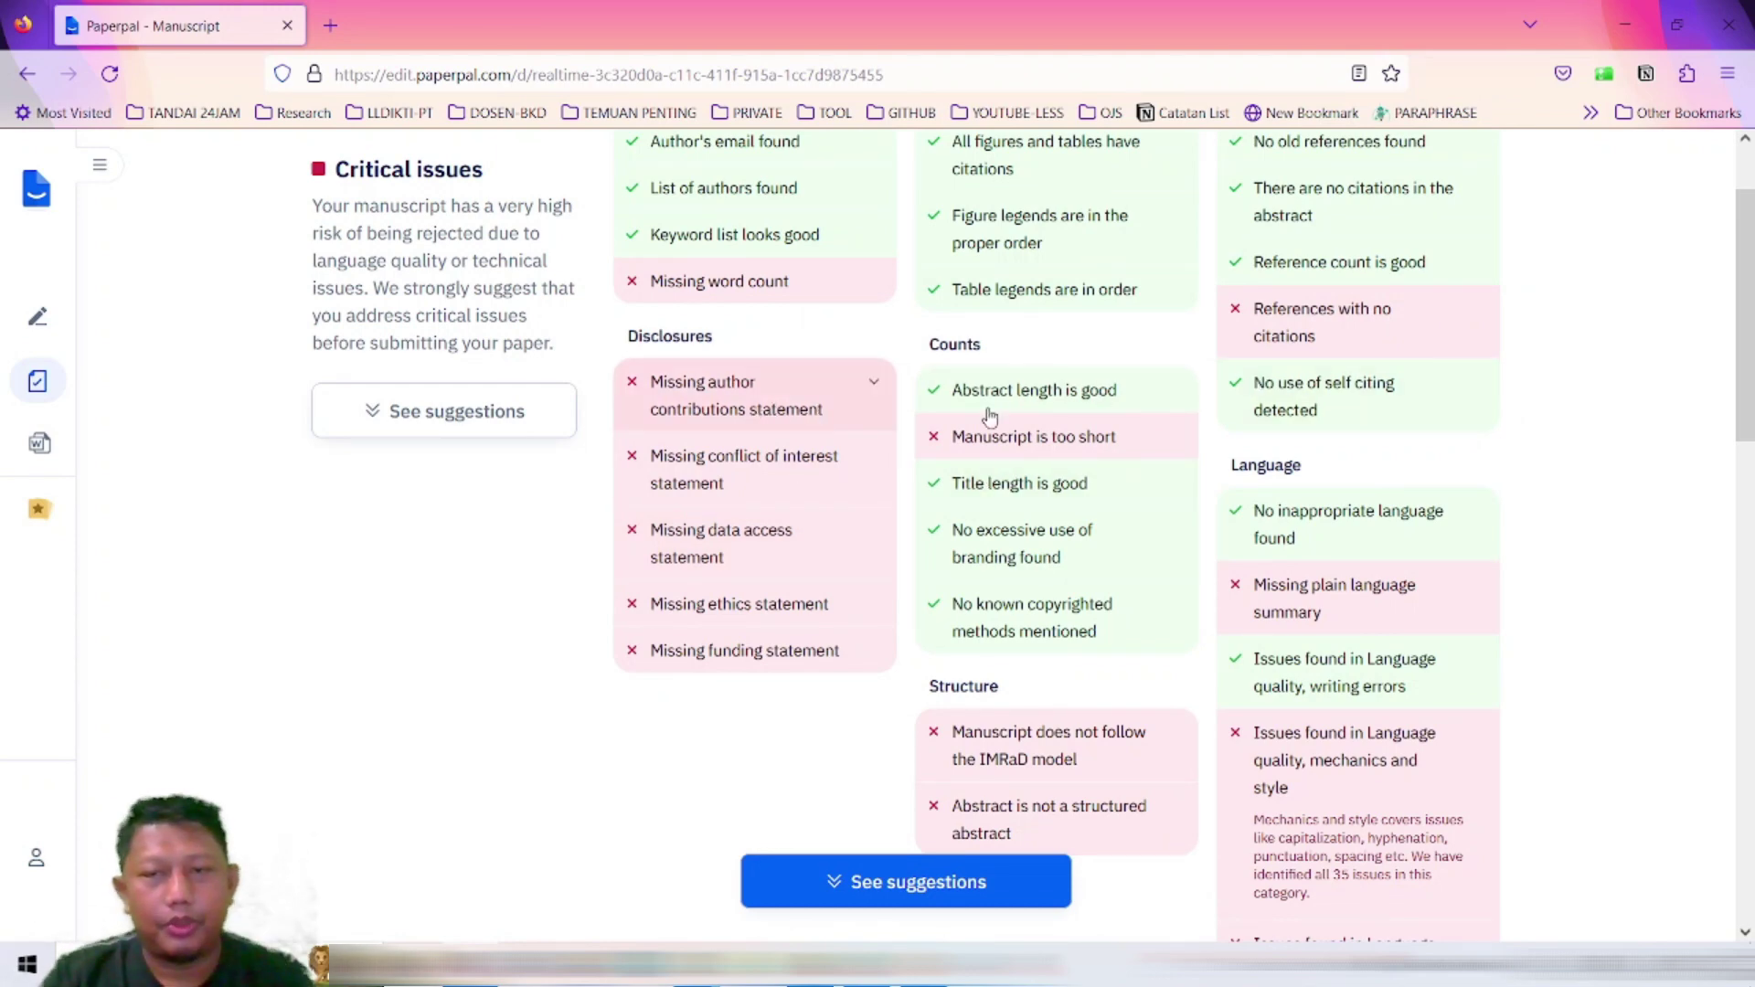
Step: Examine the Suggestions section below the manuscript check results, reading the proposed insertions and deletions in the article's opening paragraphs
scroll(1071, 425, down, 4)
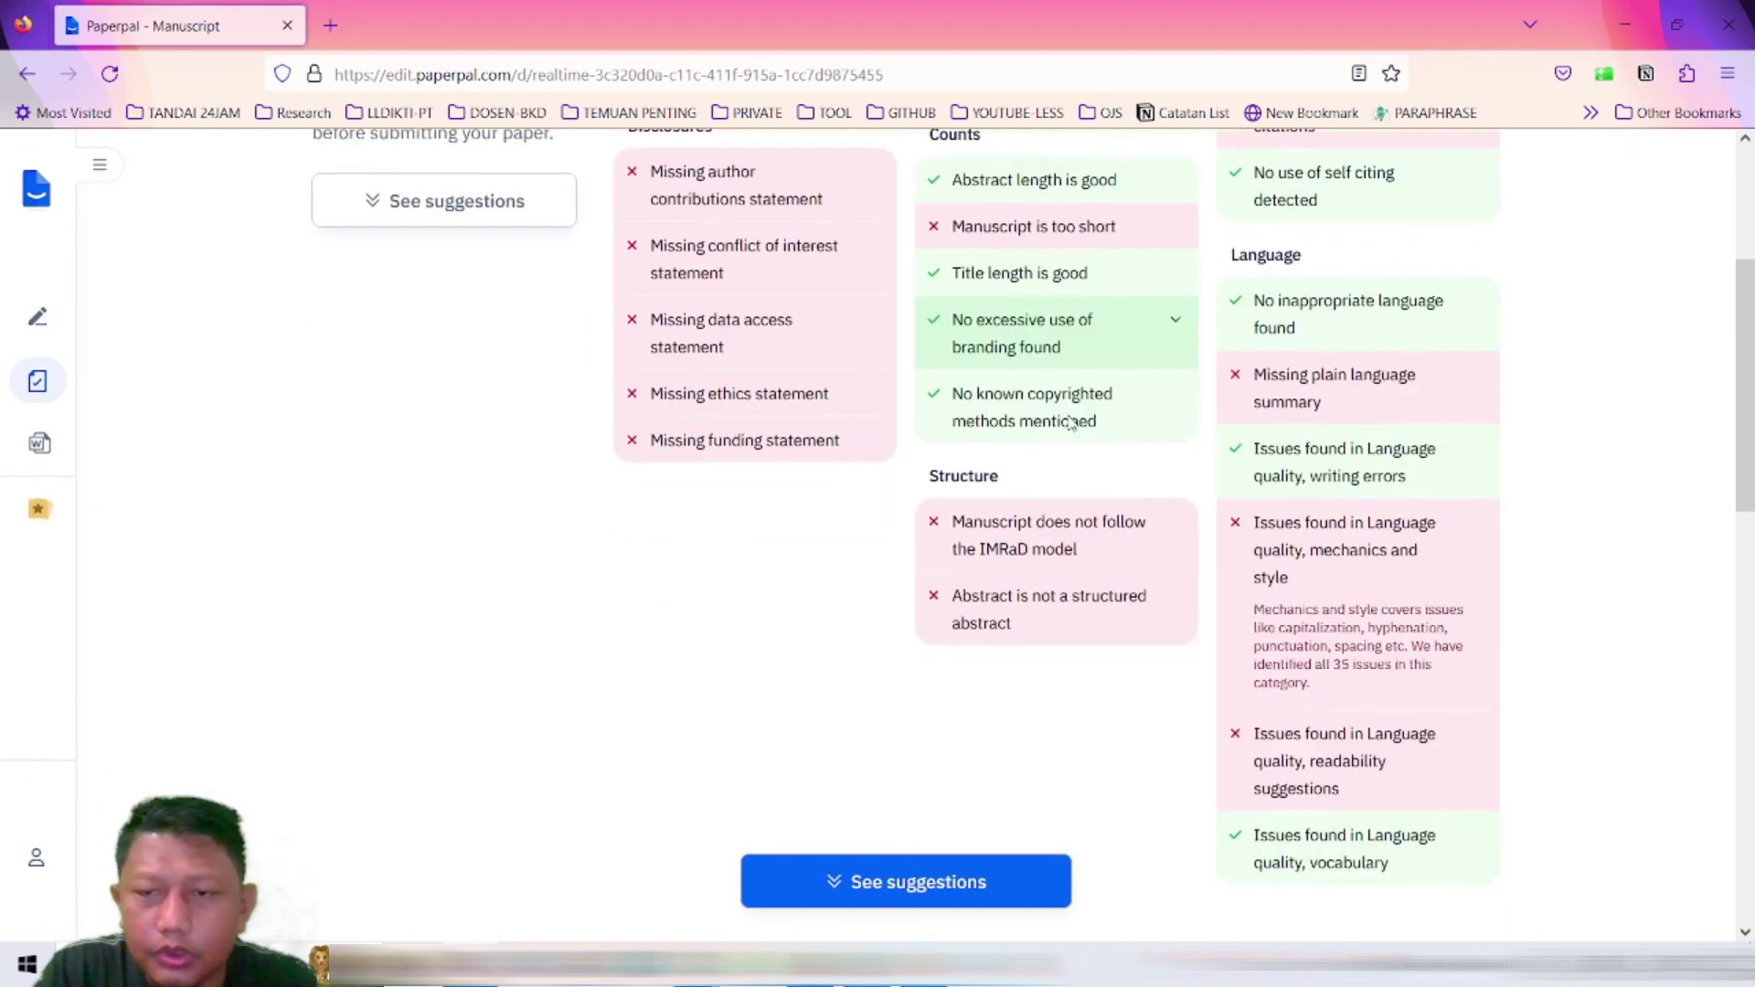
scroll(1071, 425, up, 3)
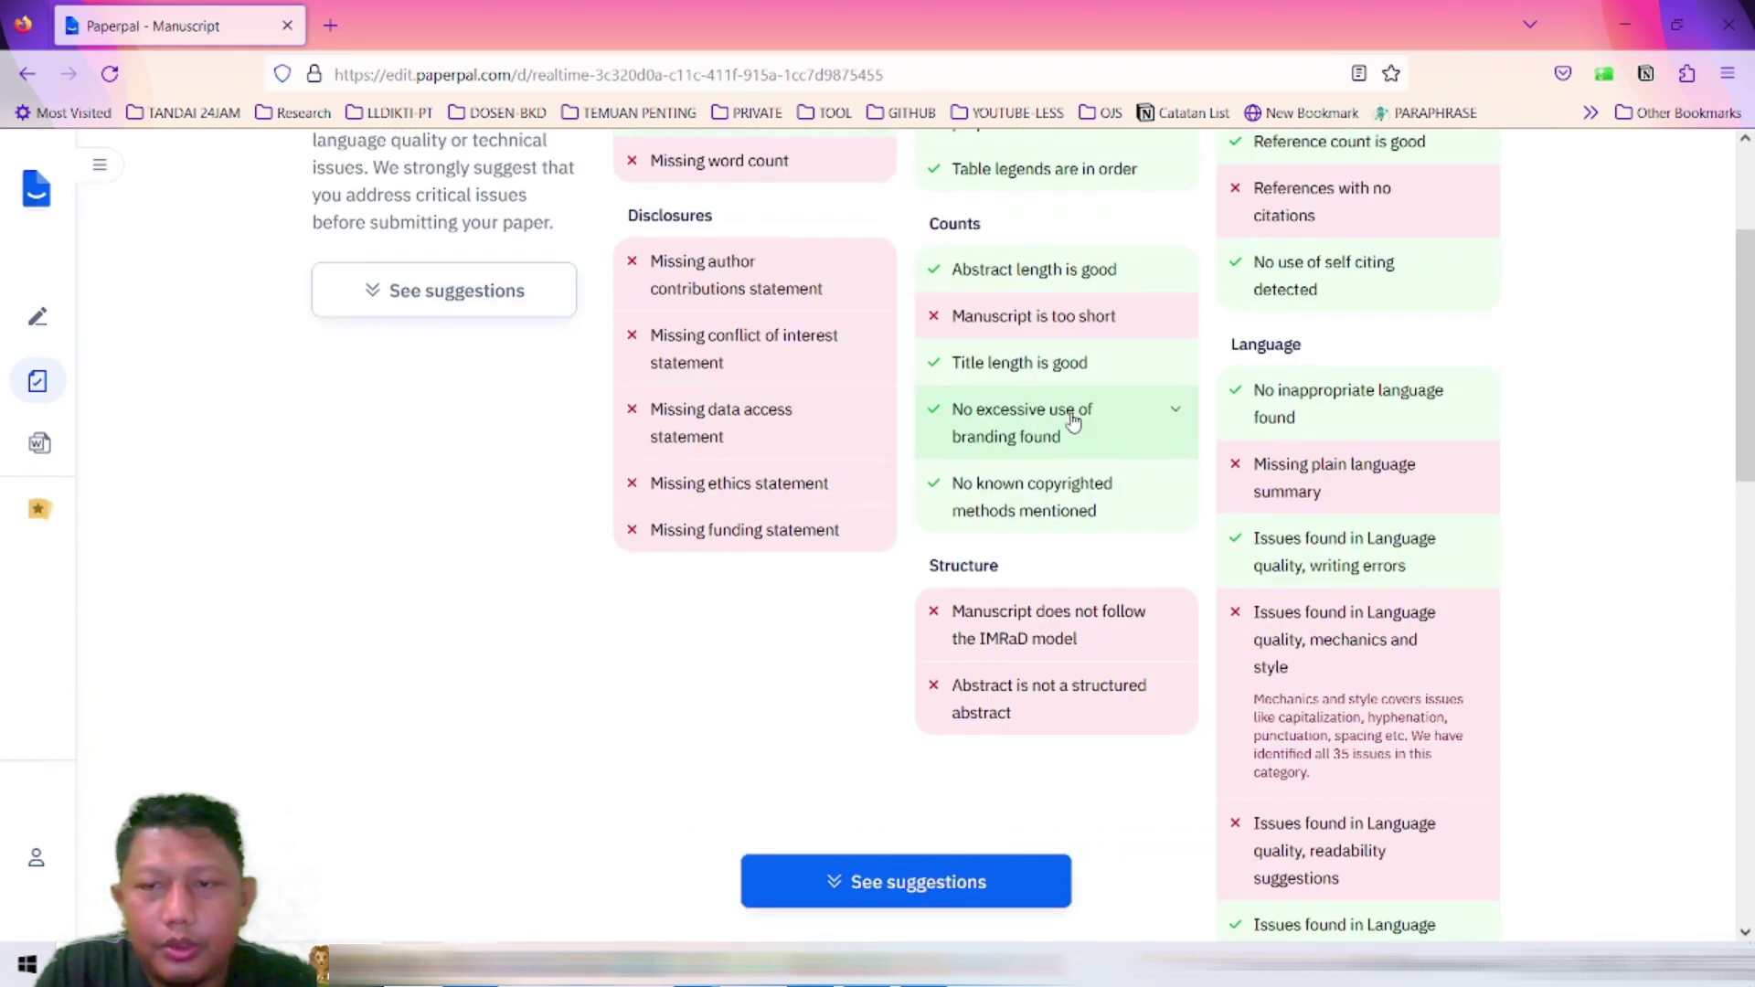
scroll(1027, 454, down, 8)
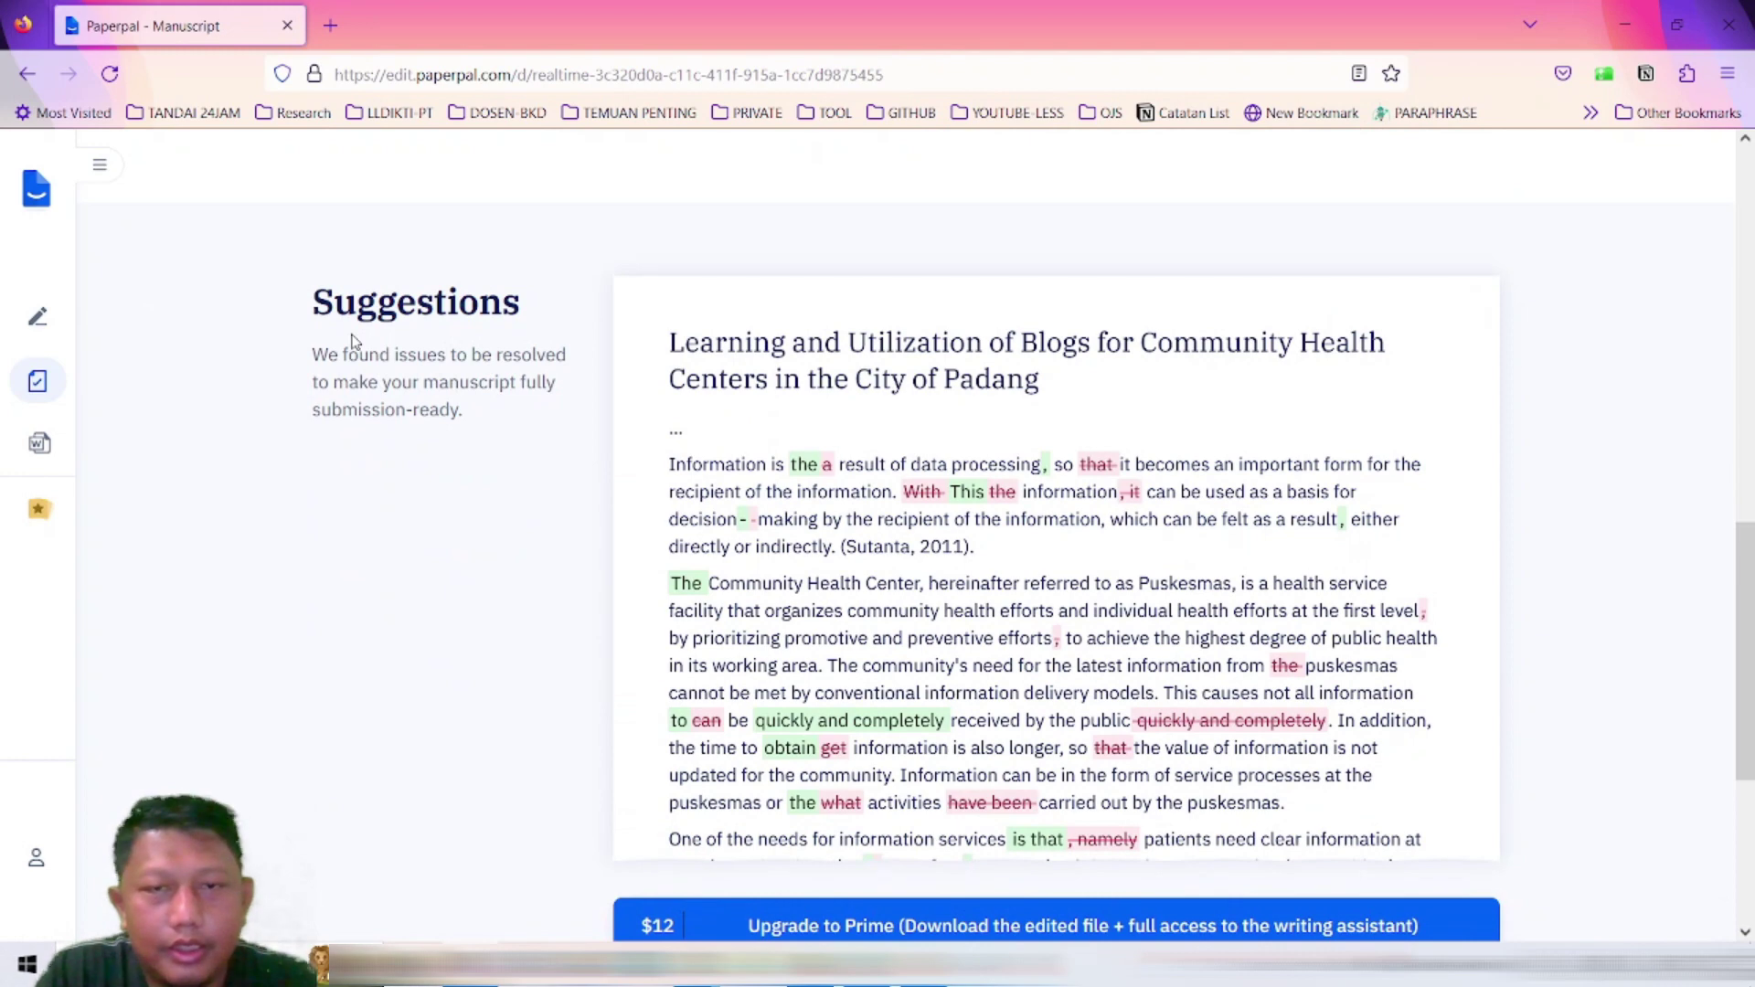
drag(321, 312, 516, 324)
click(1509, 414)
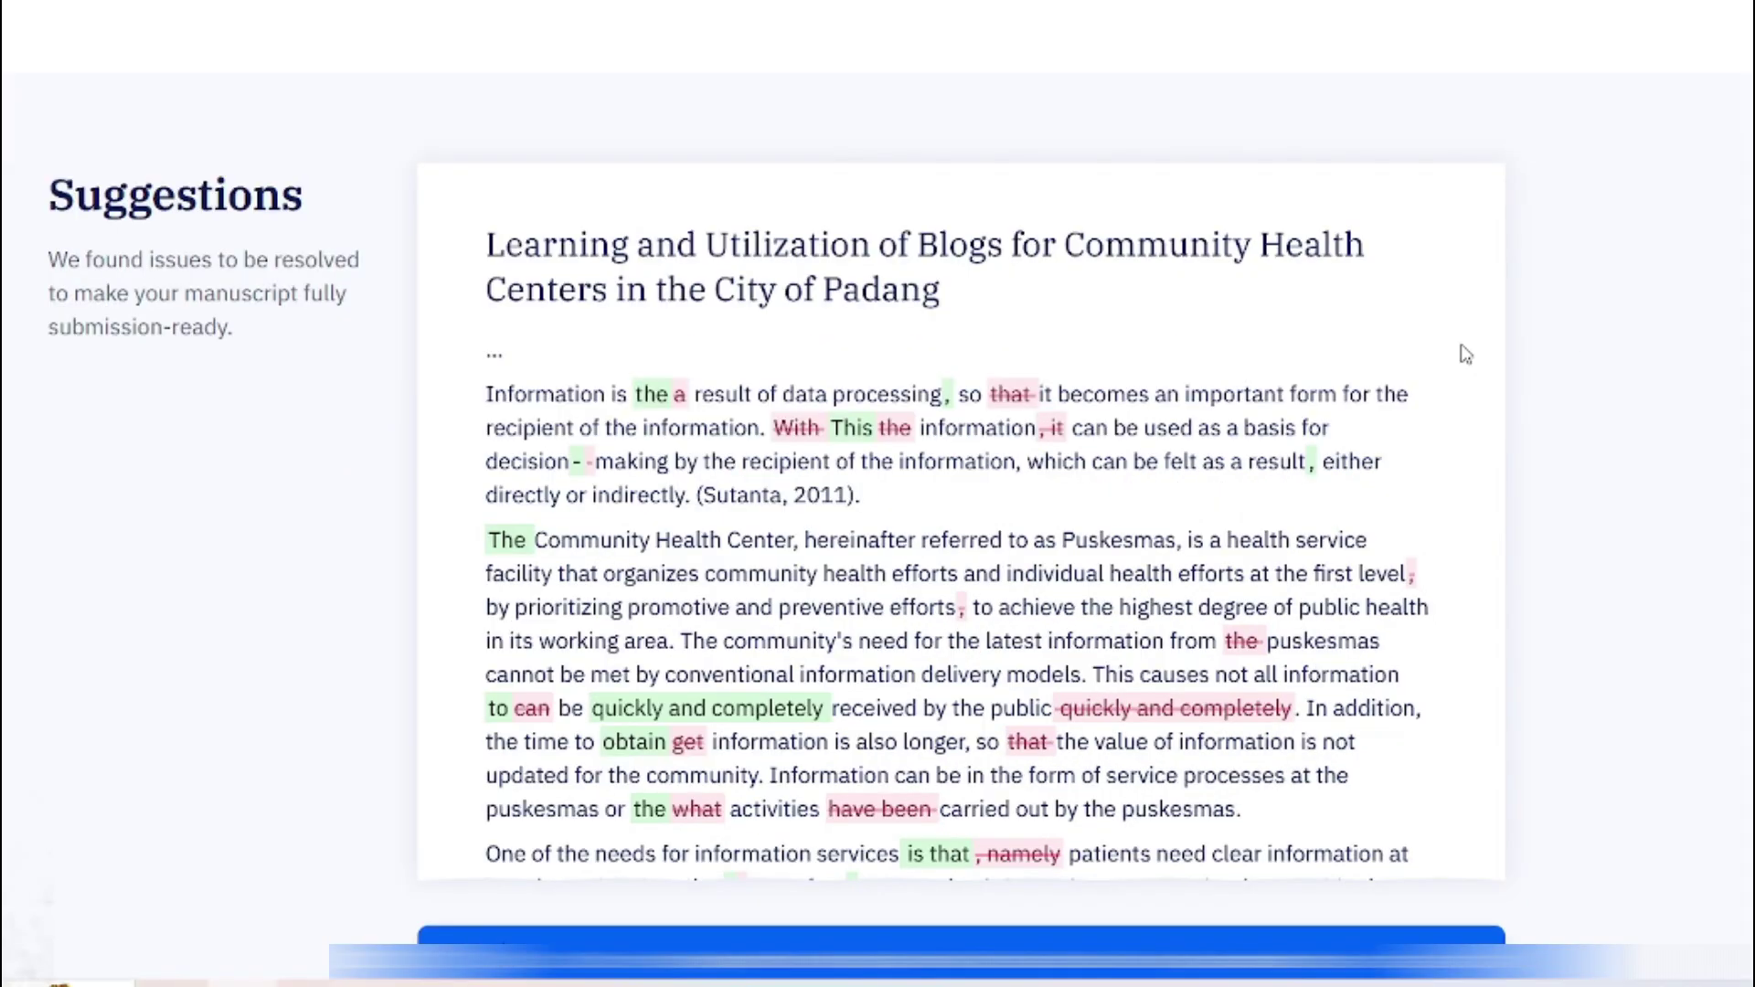
scroll(1017, 407, down, 2)
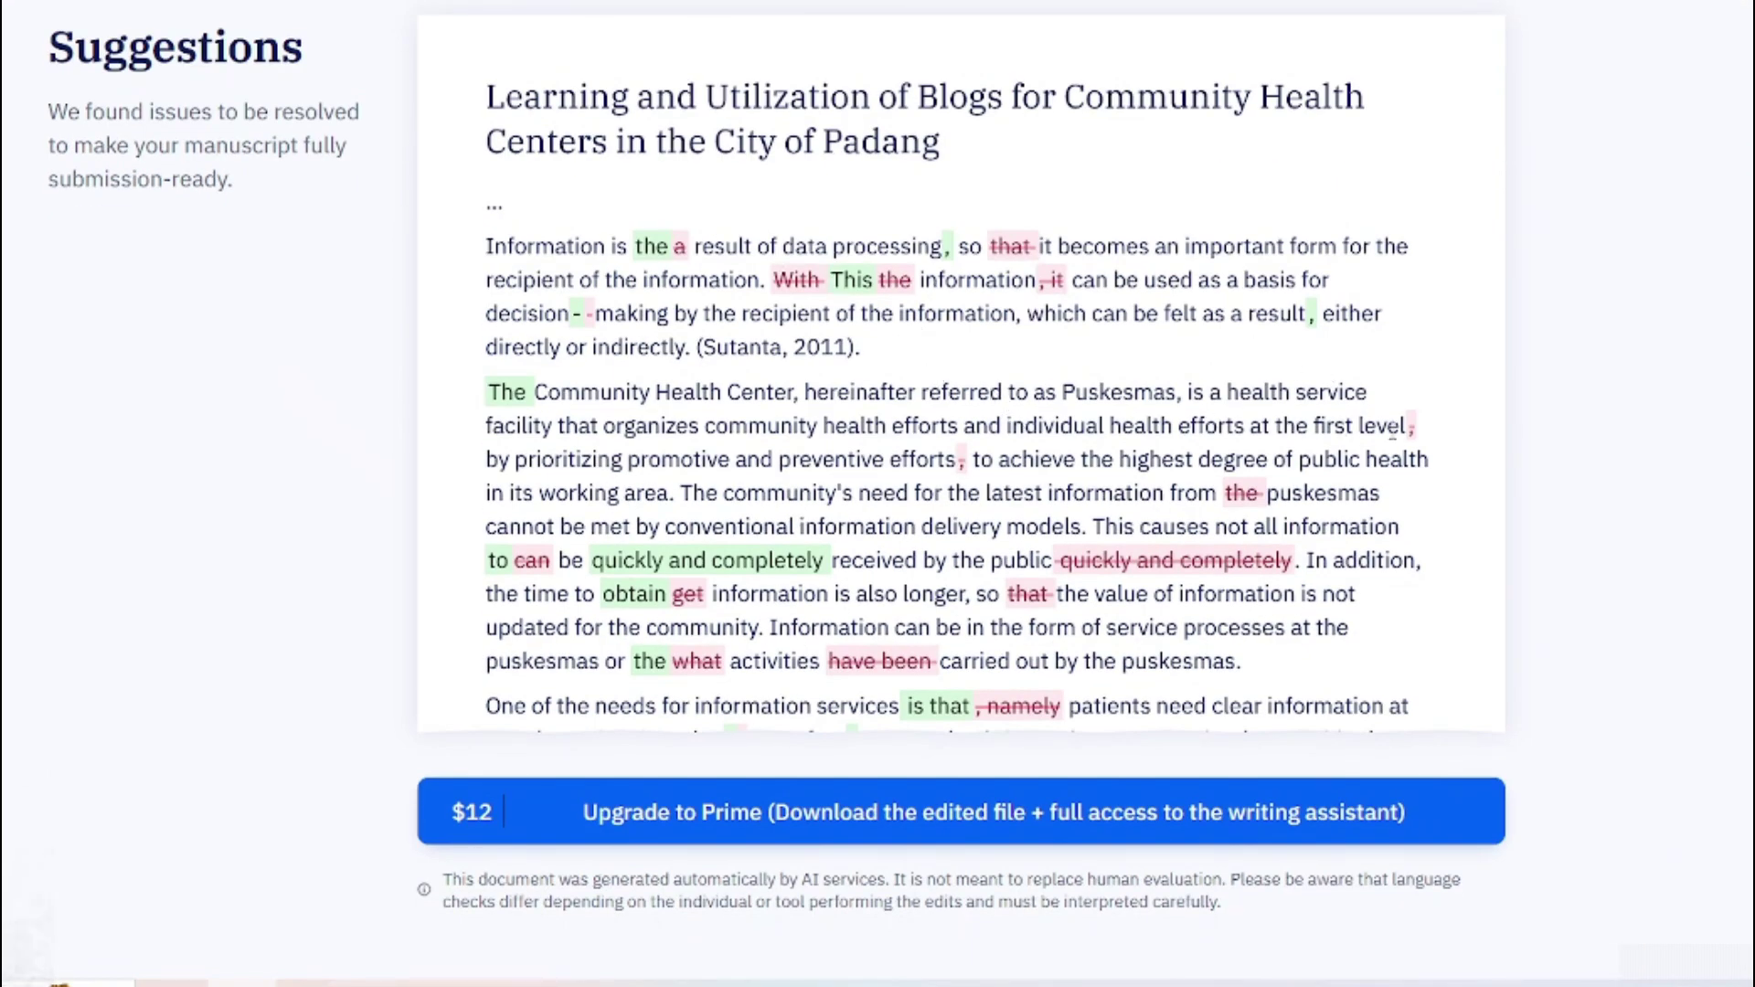
scroll(1437, 466, down, 2)
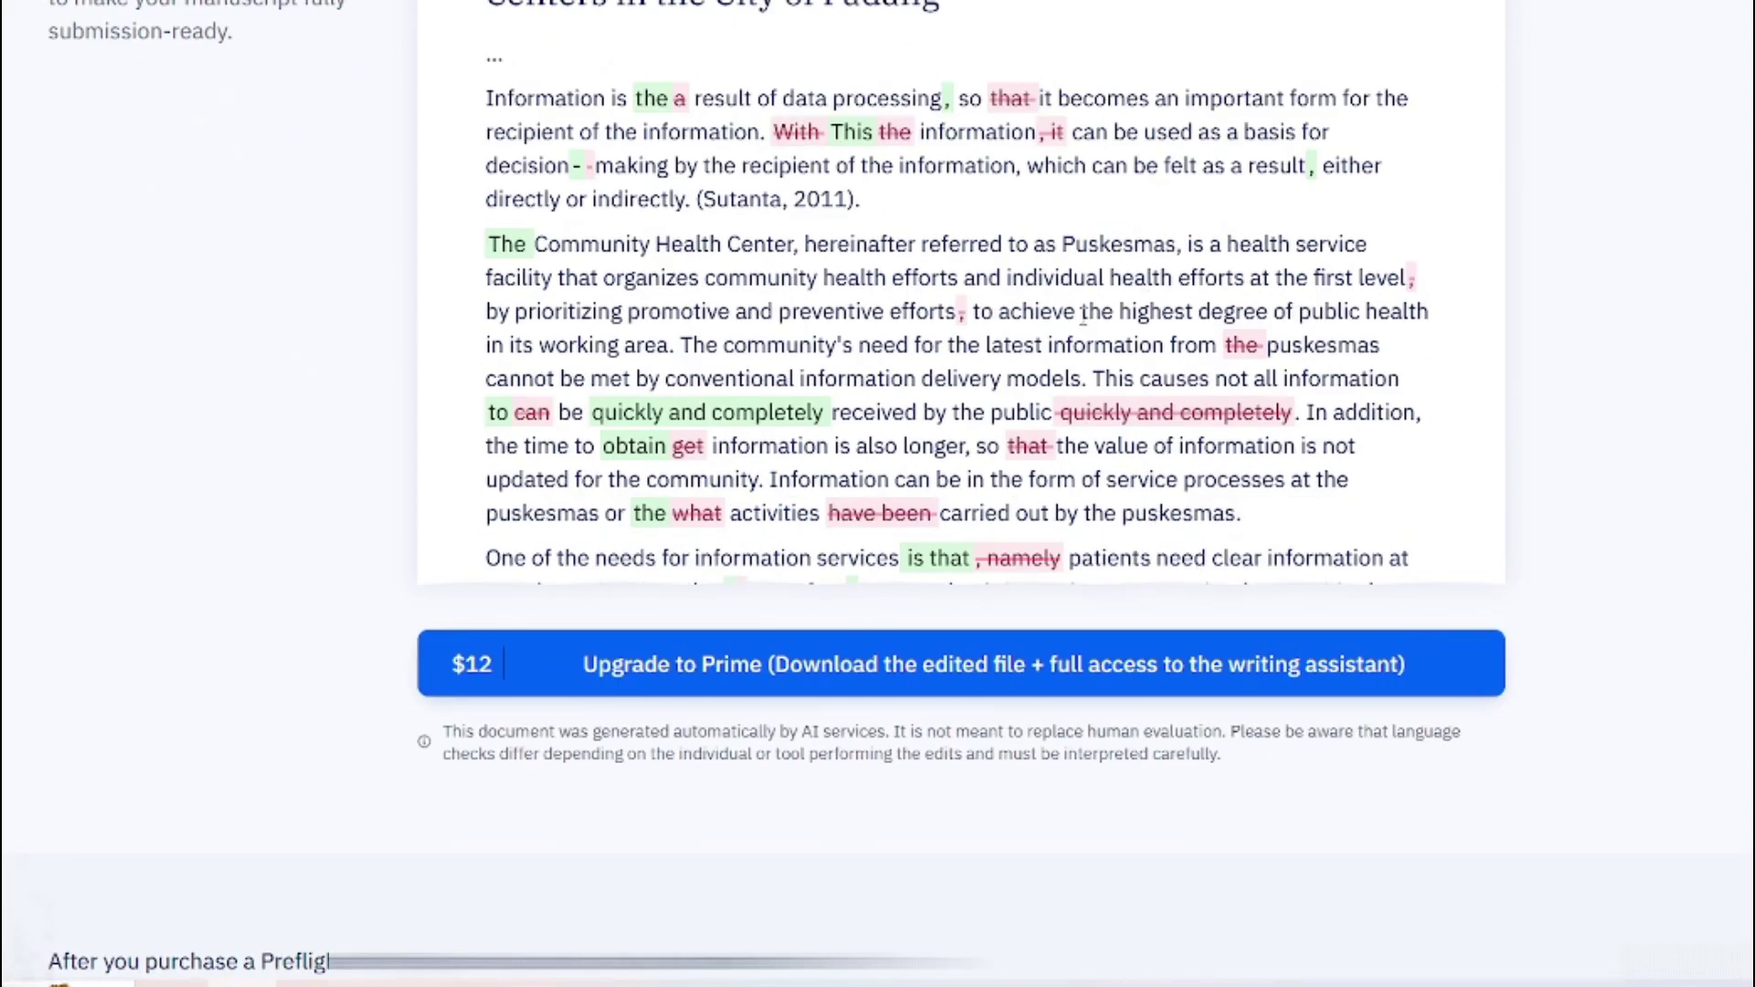
scroll(1083, 317, up, 2)
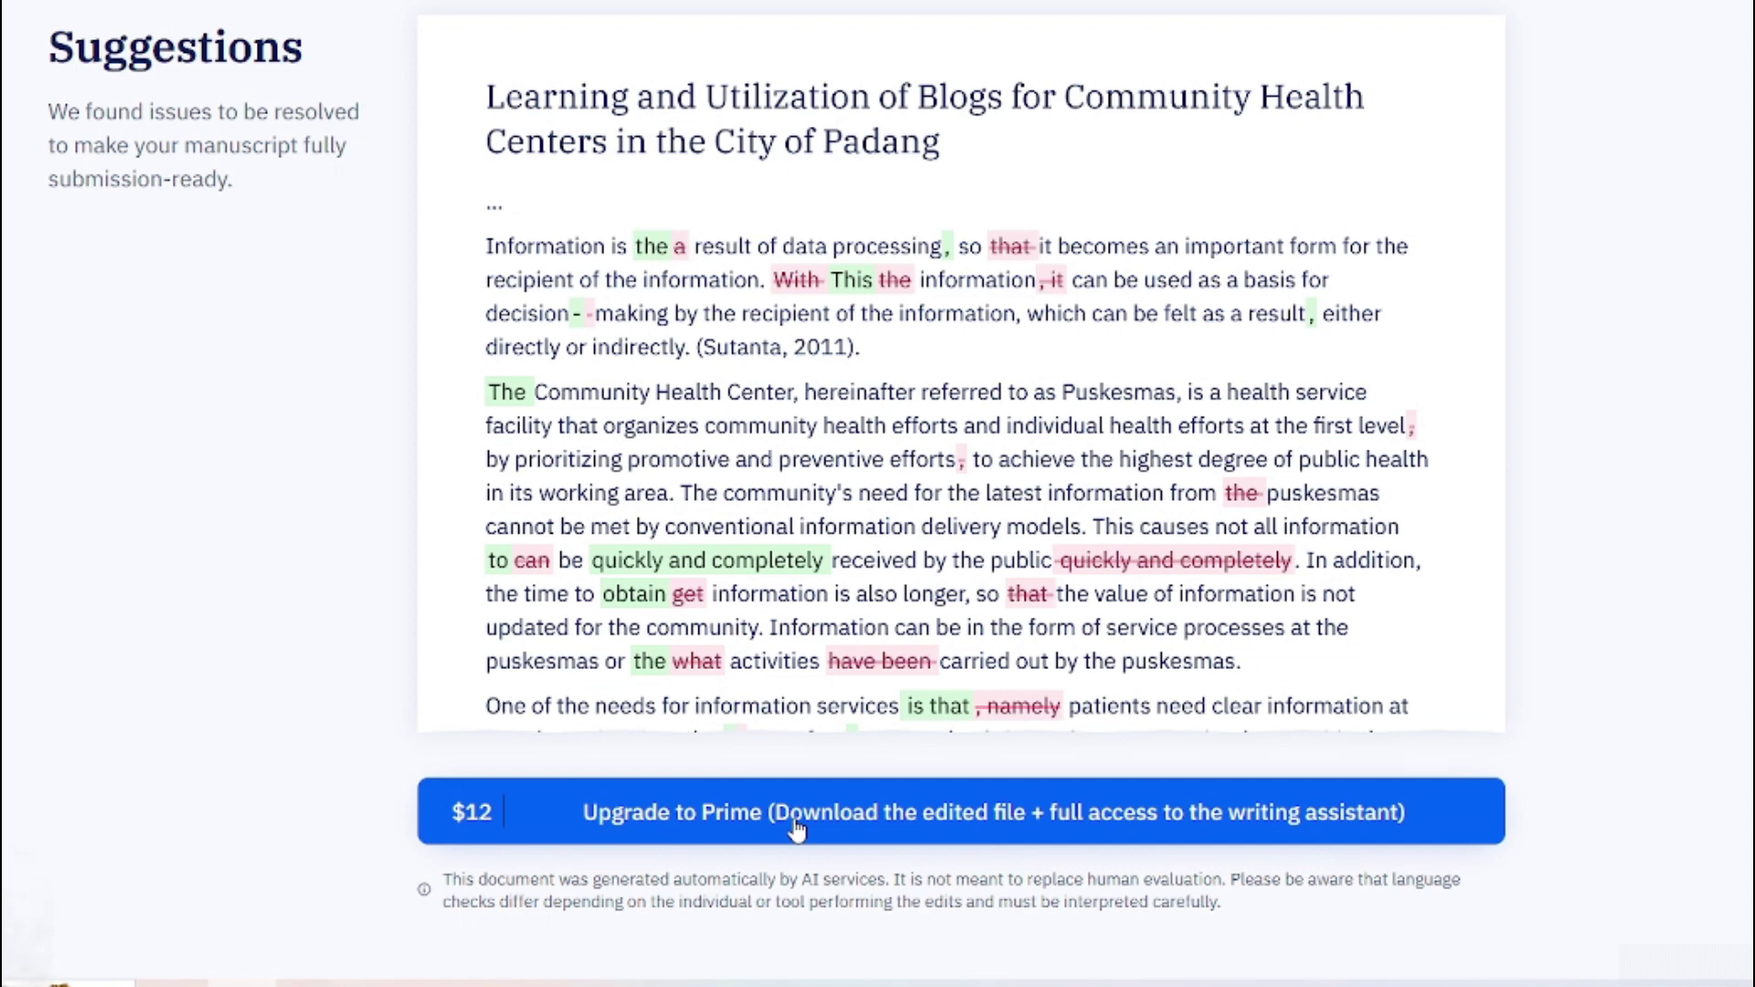
Step: View the Prime upgrade plans for downloading the edited file, close the offer, and return to the results overview
click(688, 824)
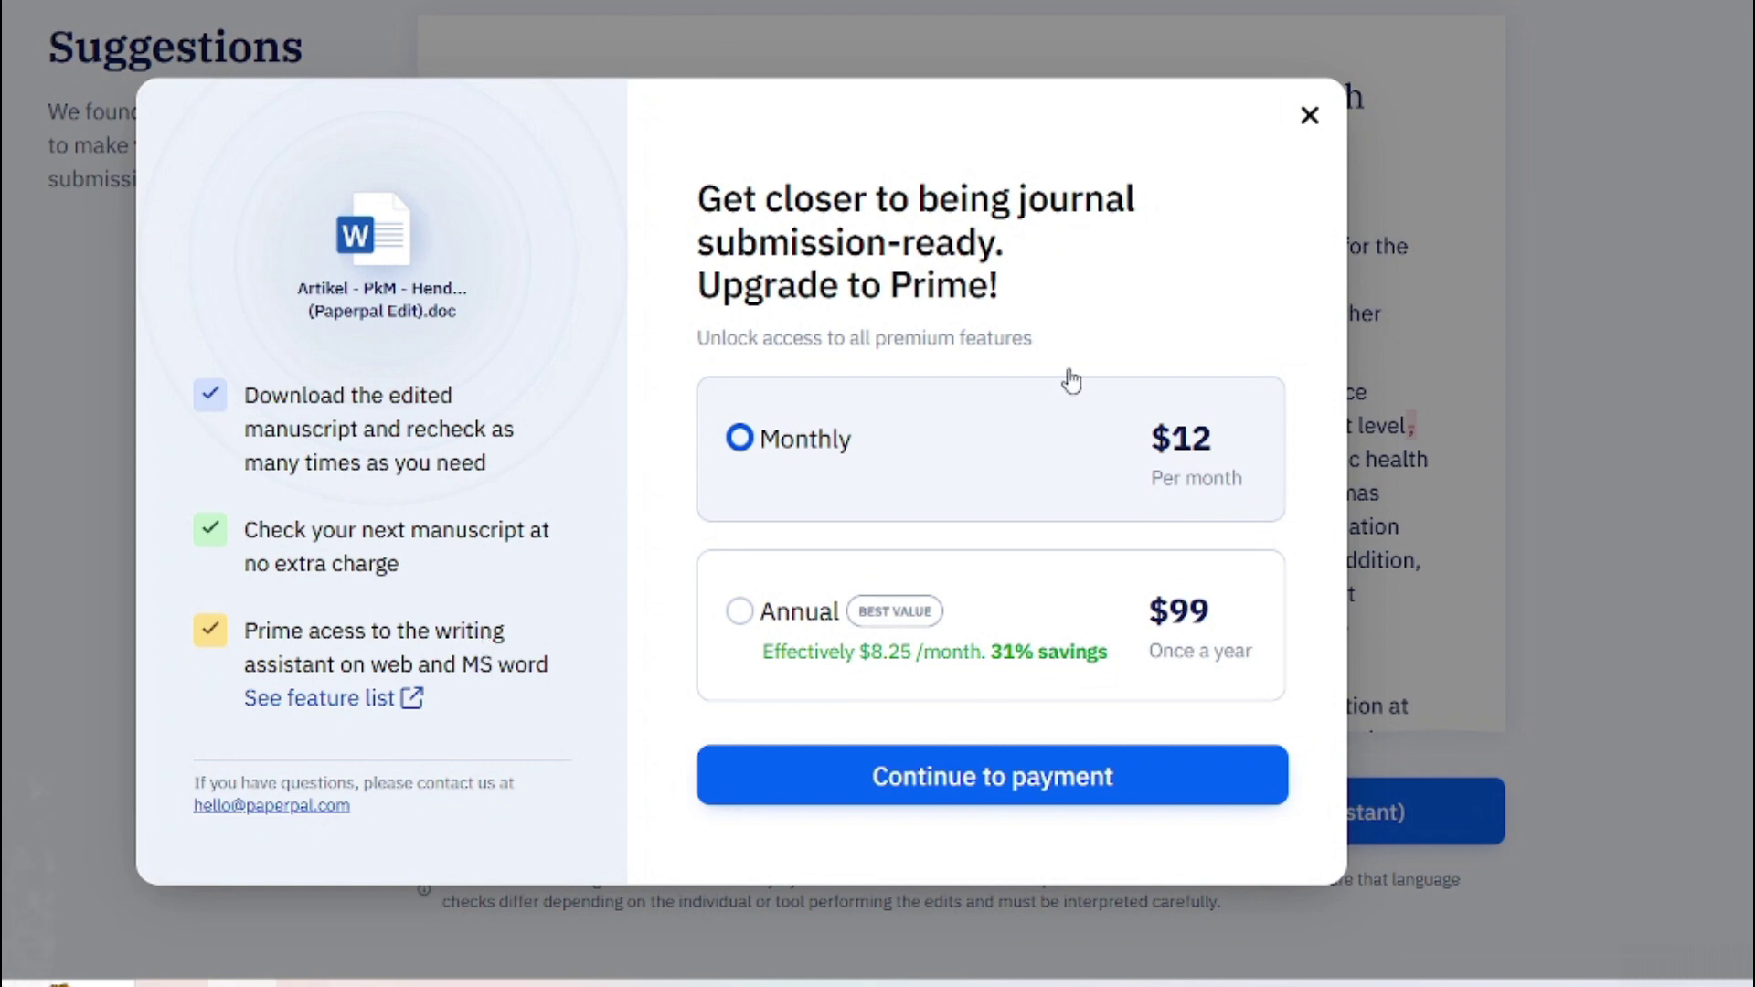
click(1308, 116)
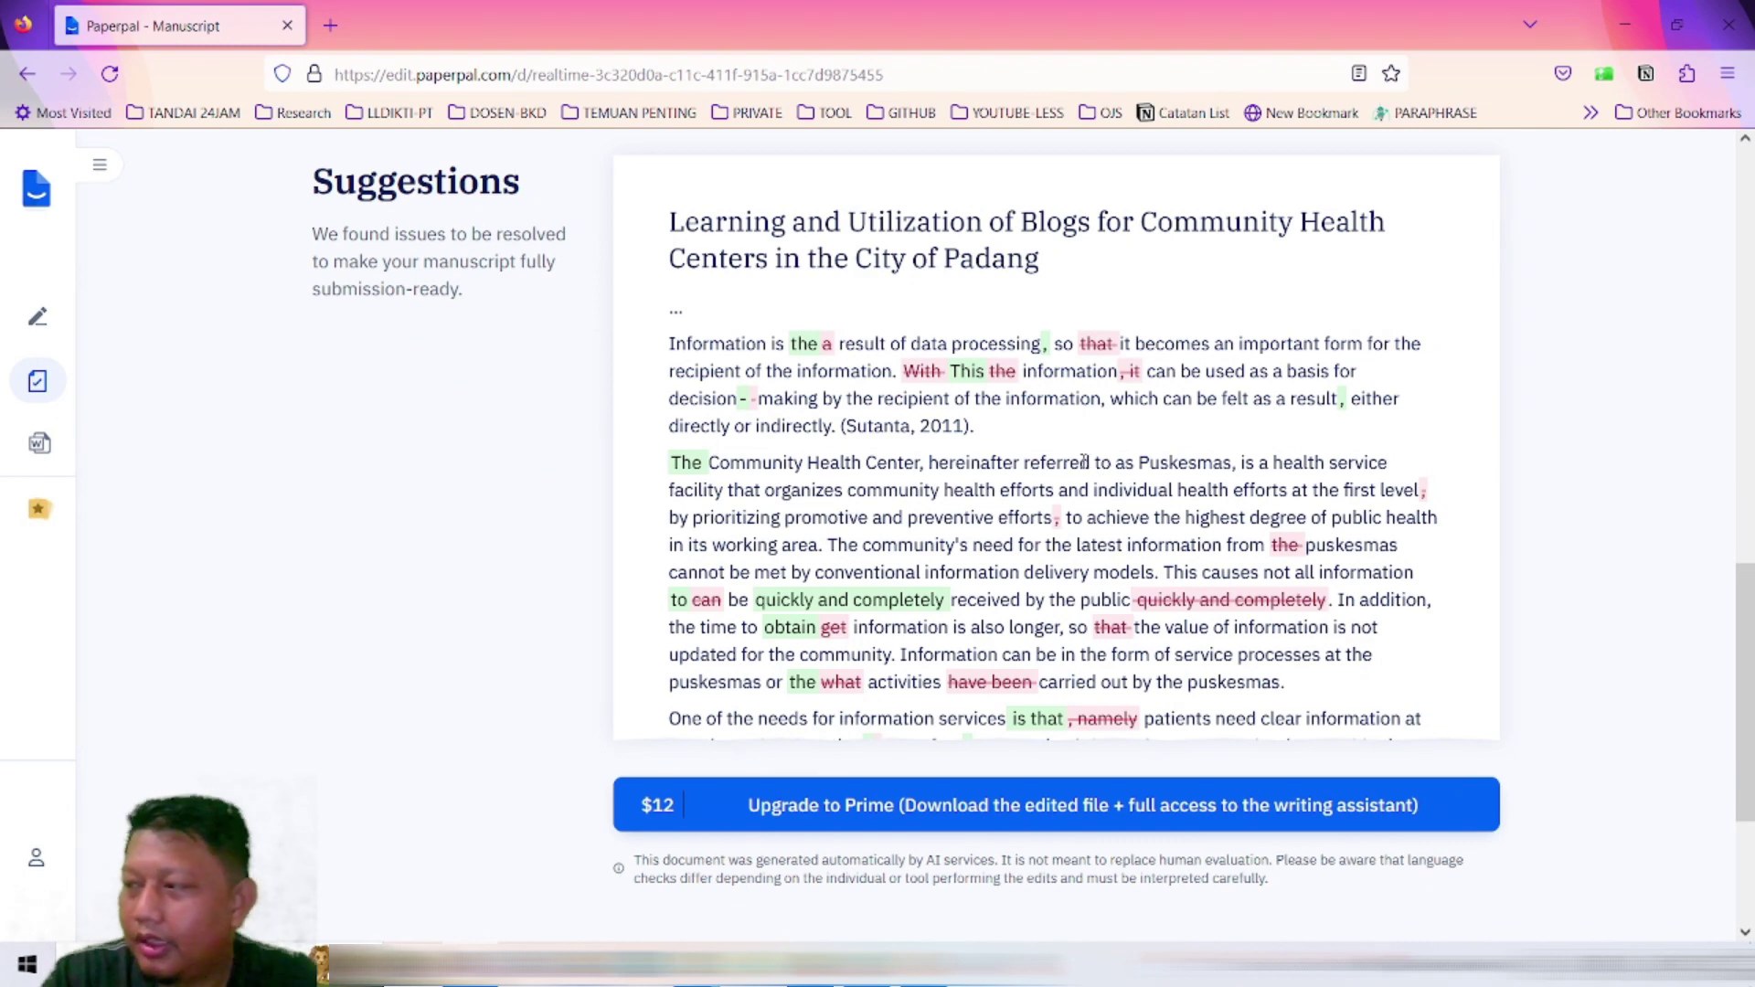
scroll(1070, 448, up, 4)
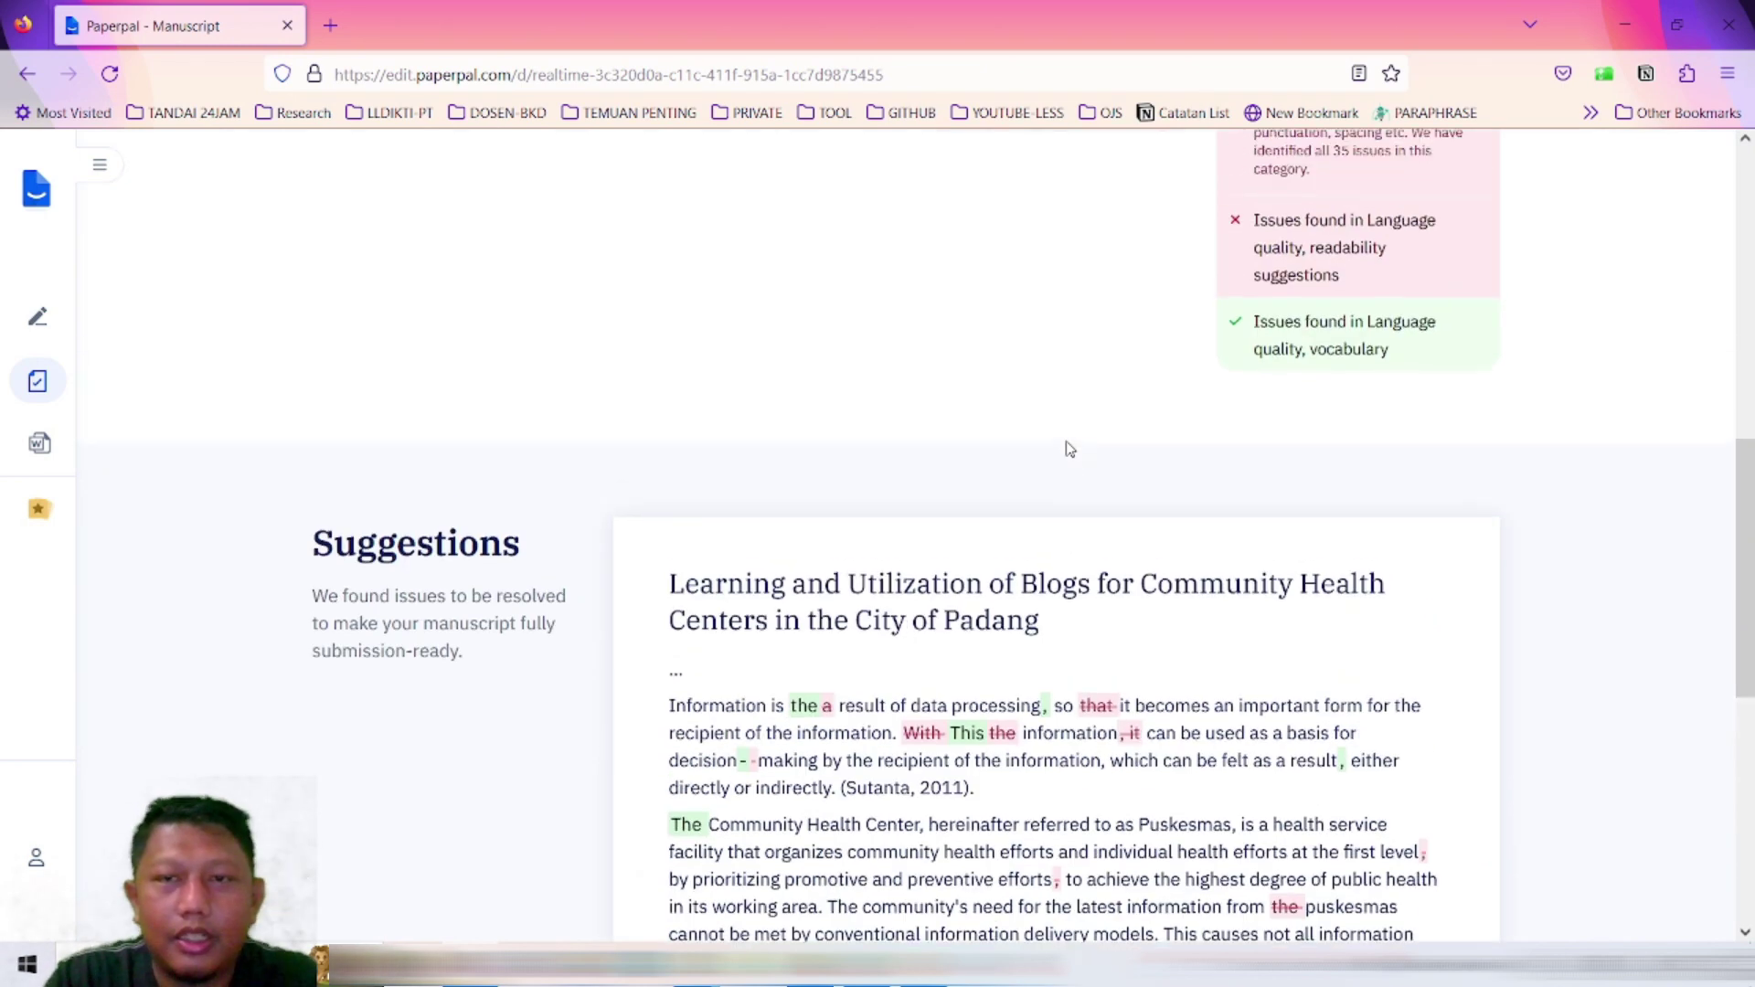
scroll(1105, 502, up, 9)
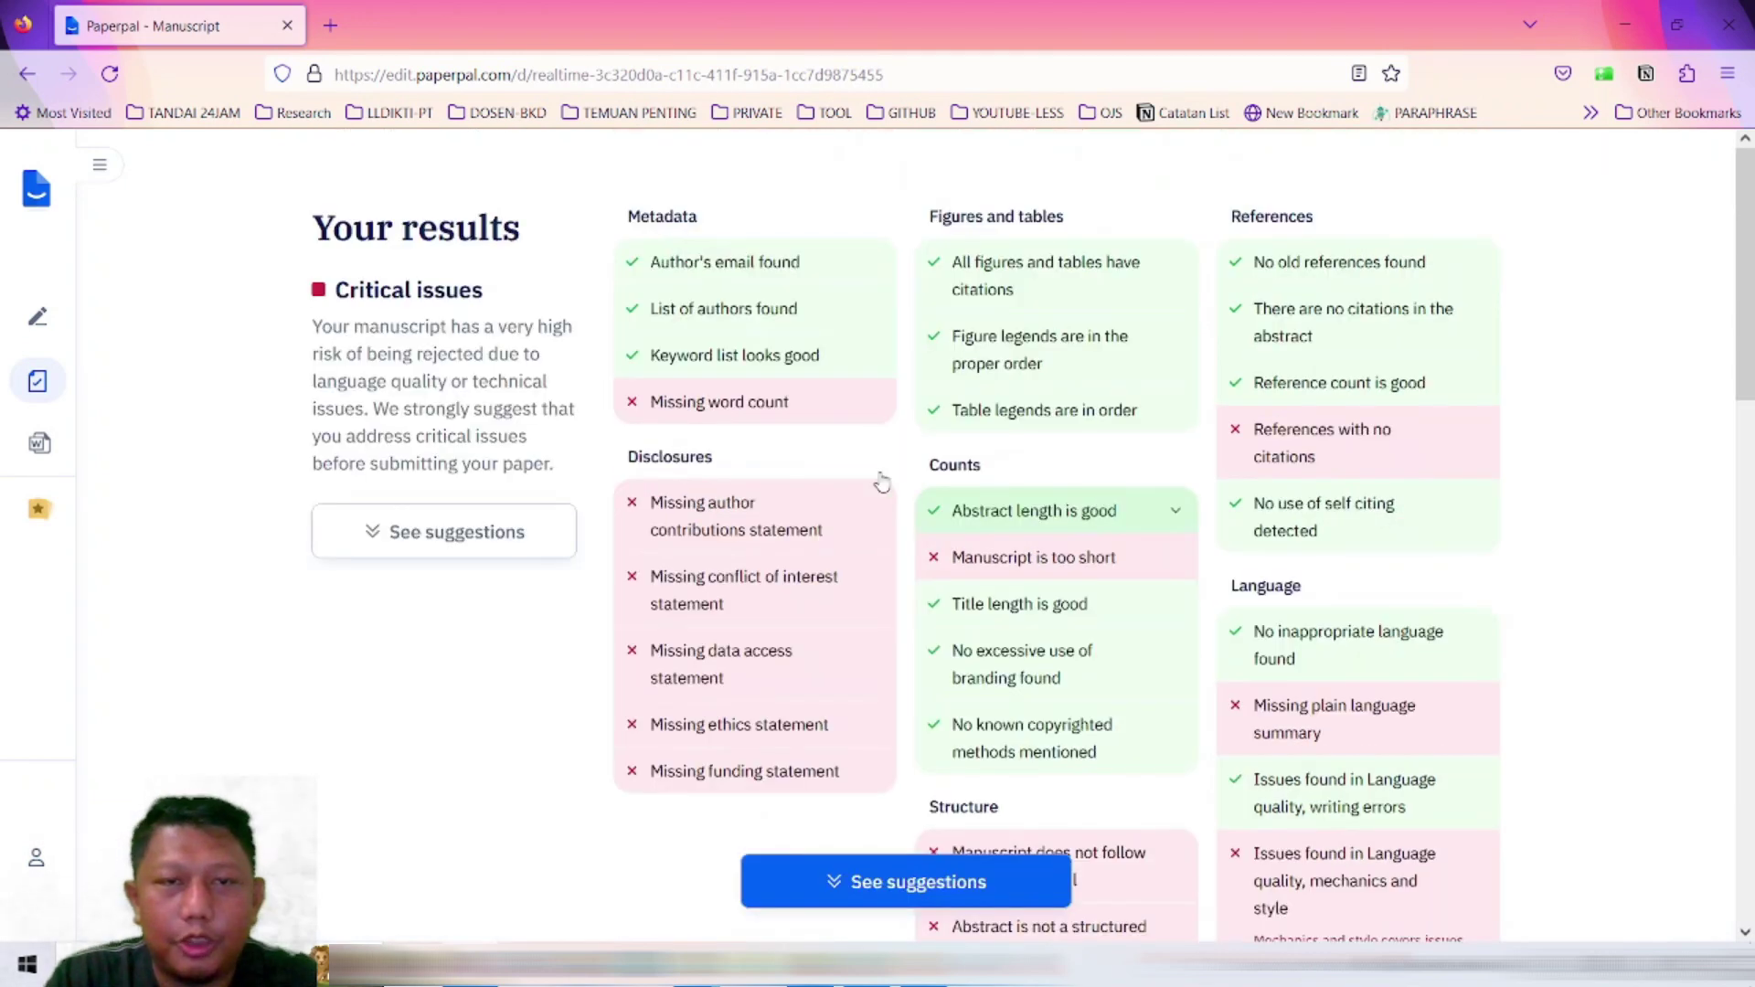